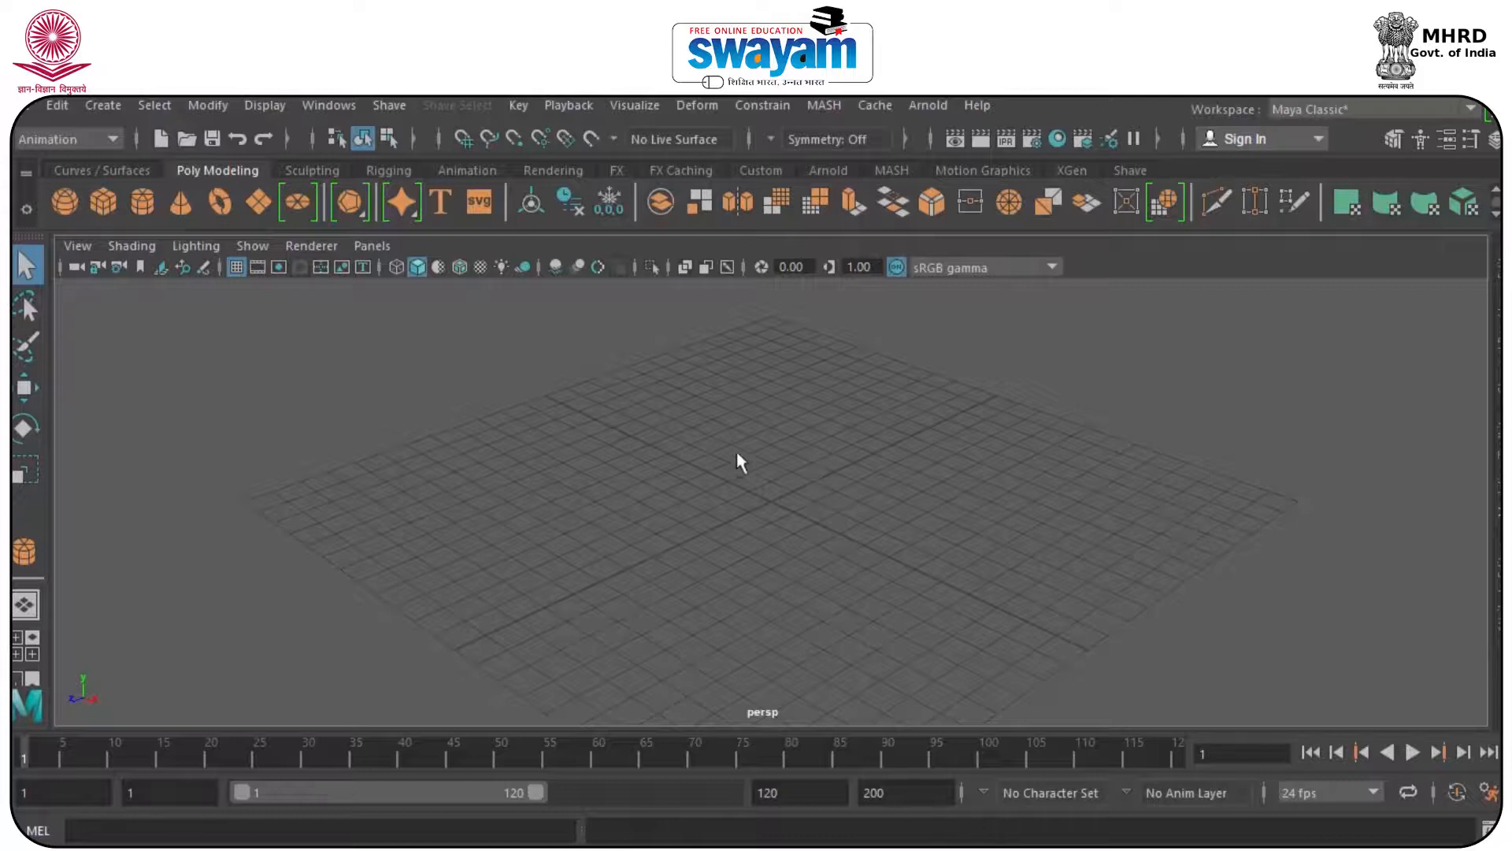
- Create a flat polygon box on the grid in the perspective view and activate the Move tool
click(103, 203)
mouse_move(511, 513)
mouse_down()
mouse_move(543, 615)
mouse_move(523, 513)
mouse_move(513, 523)
mouse_up()
key(w)
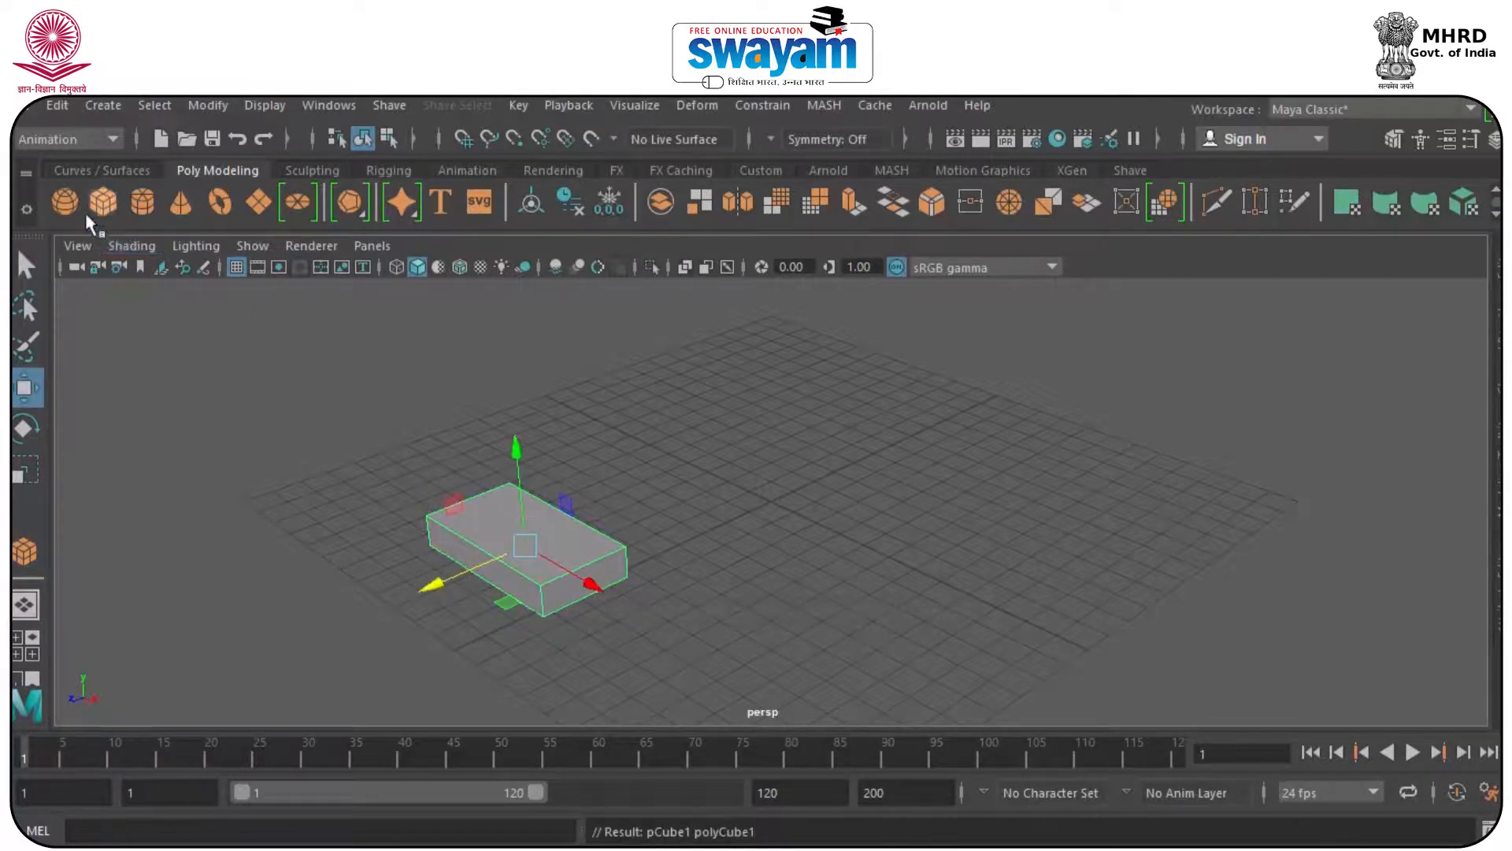
- Create a tall polygon cylinder on the grid behind the flat box and clear the selection
click(142, 202)
drag(712, 457, 711, 211)
key(w)
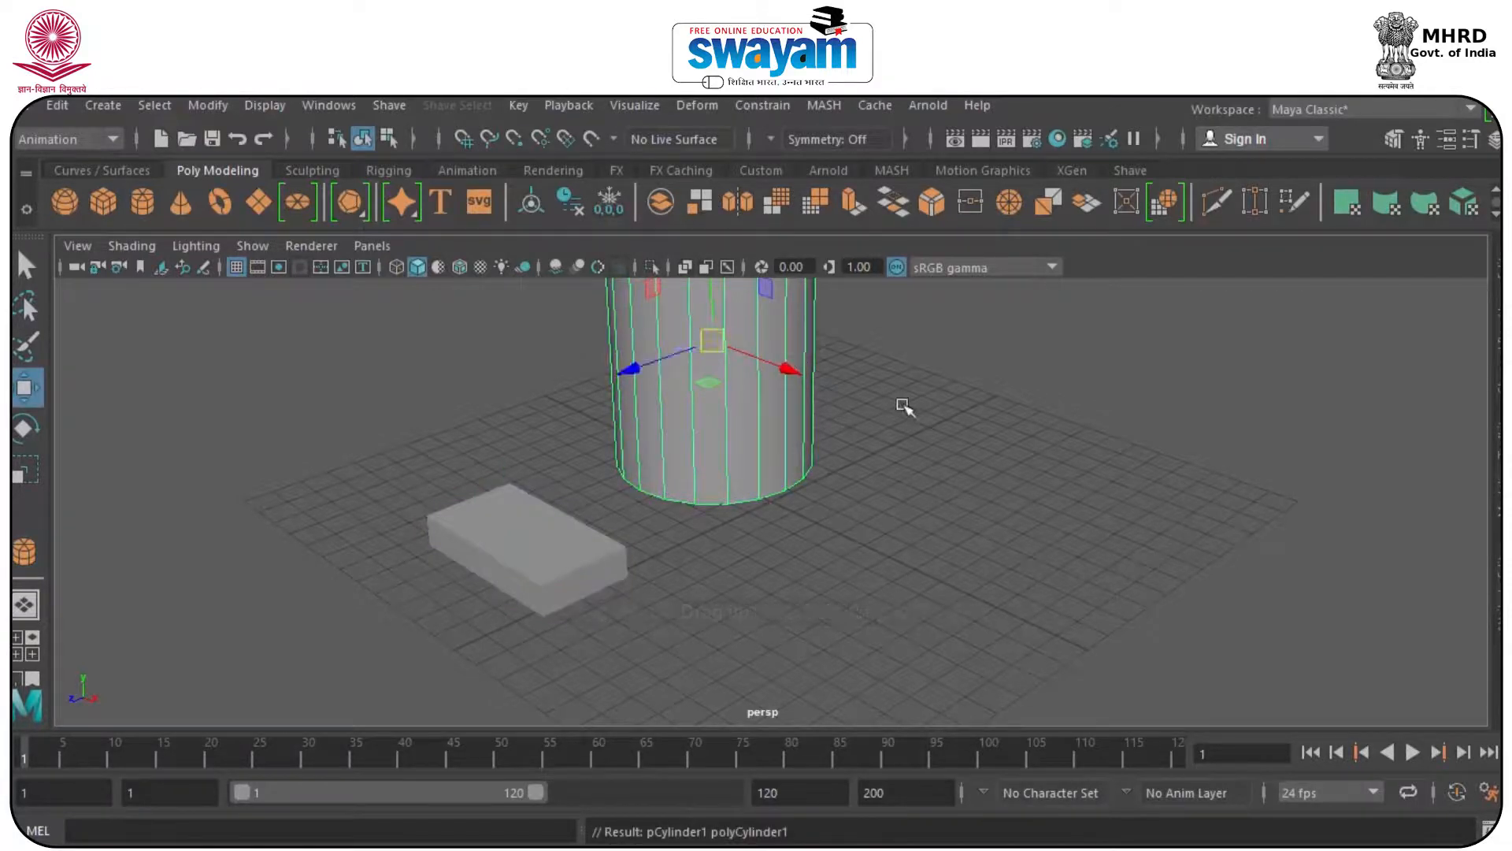
click(900, 404)
scroll(814, 440, down, 2)
scroll(718, 444, up, 1)
- Open the Set Driven Key window with the cylinder selected and place it clear of the objects
click(593, 520)
click(749, 402)
alt+drag(719, 473, 768, 454)
alt+middle_drag(816, 400, 709, 507)
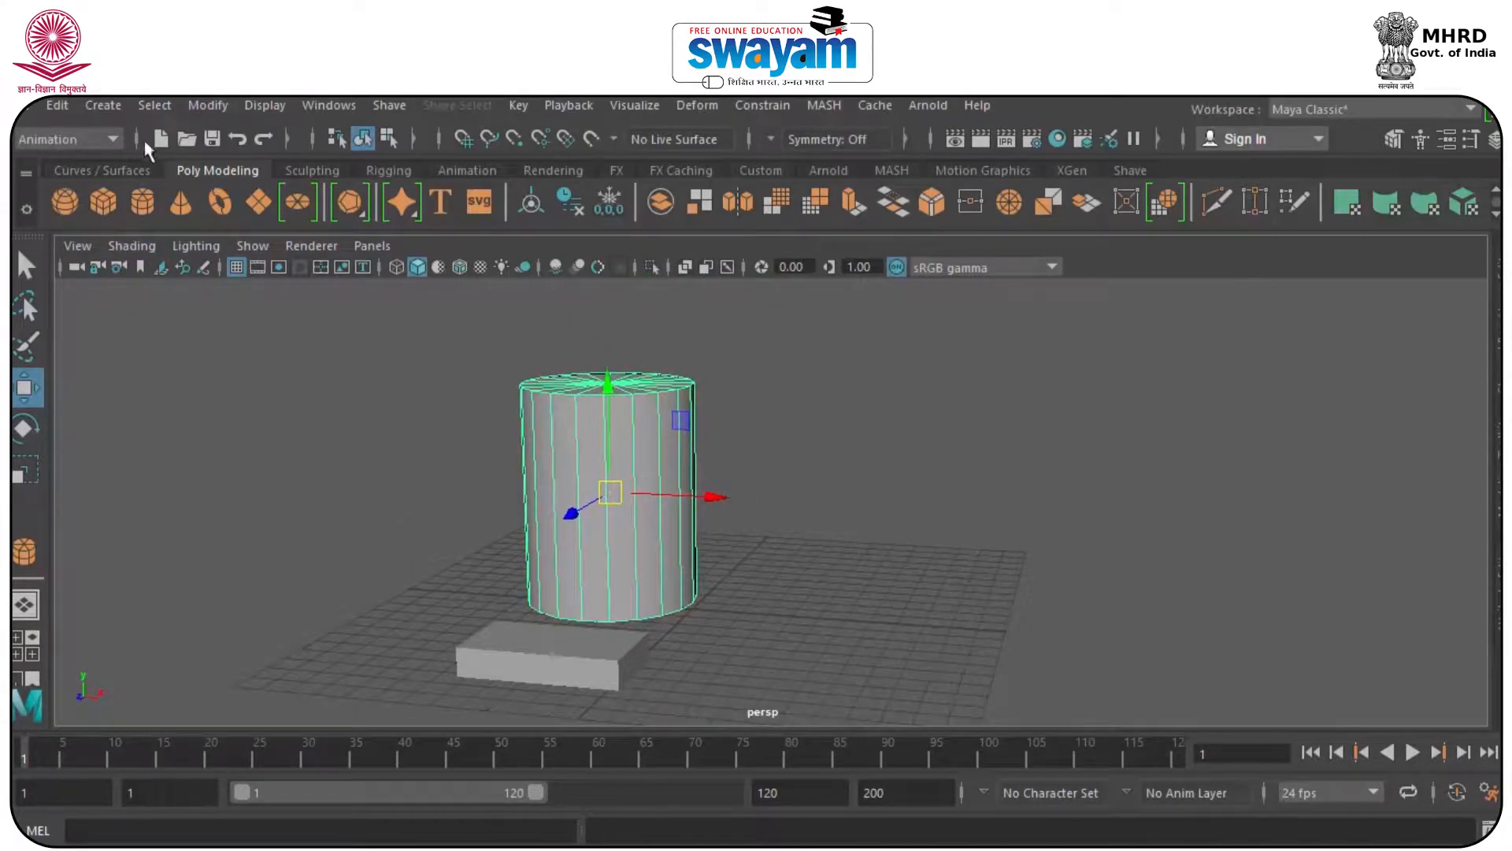
click(519, 105)
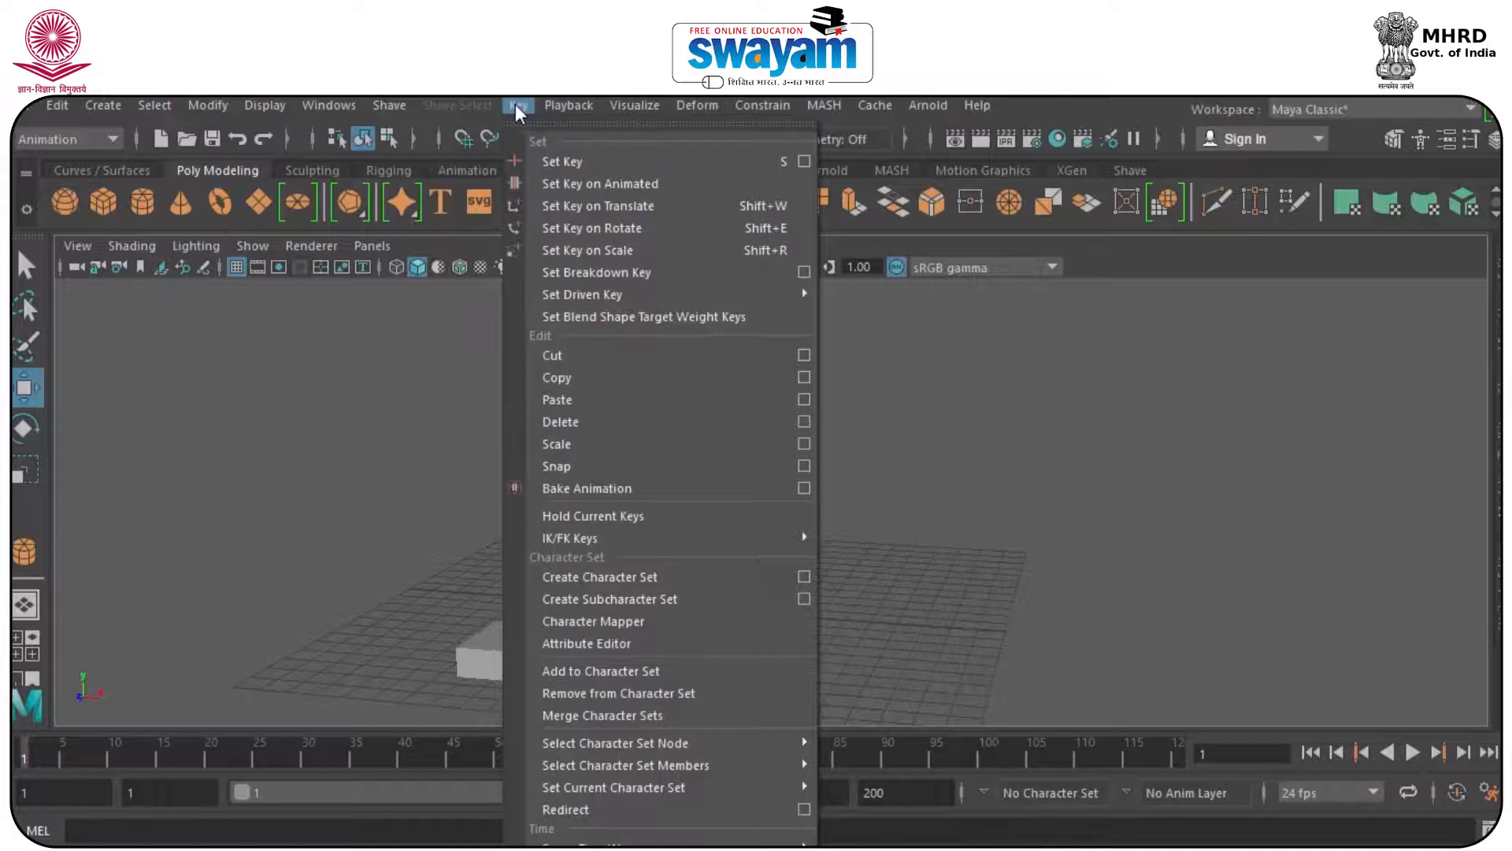
mouse_move(576, 301)
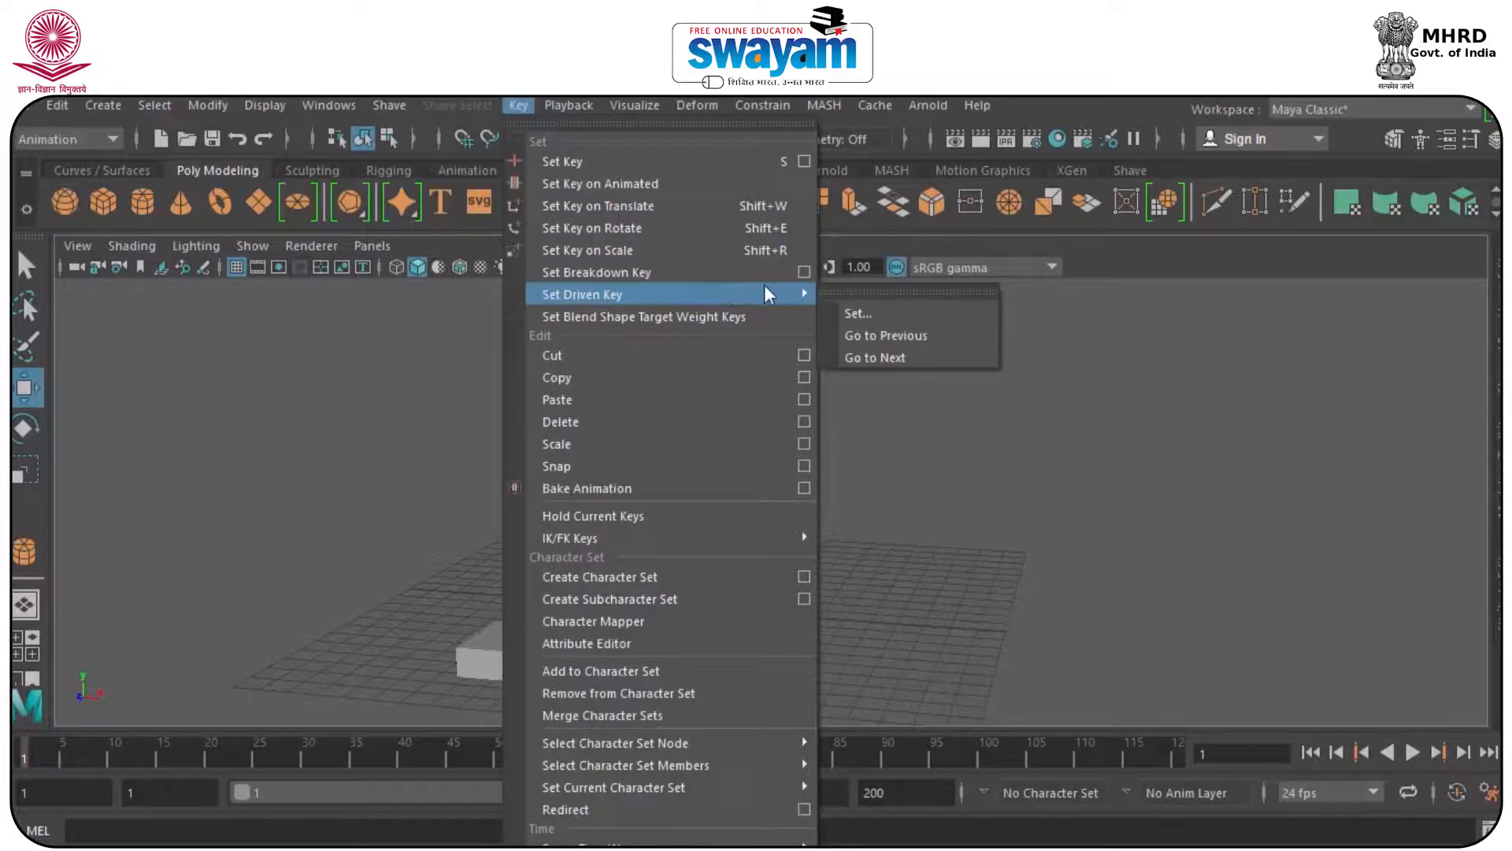
click(887, 312)
drag(996, 174, 1040, 145)
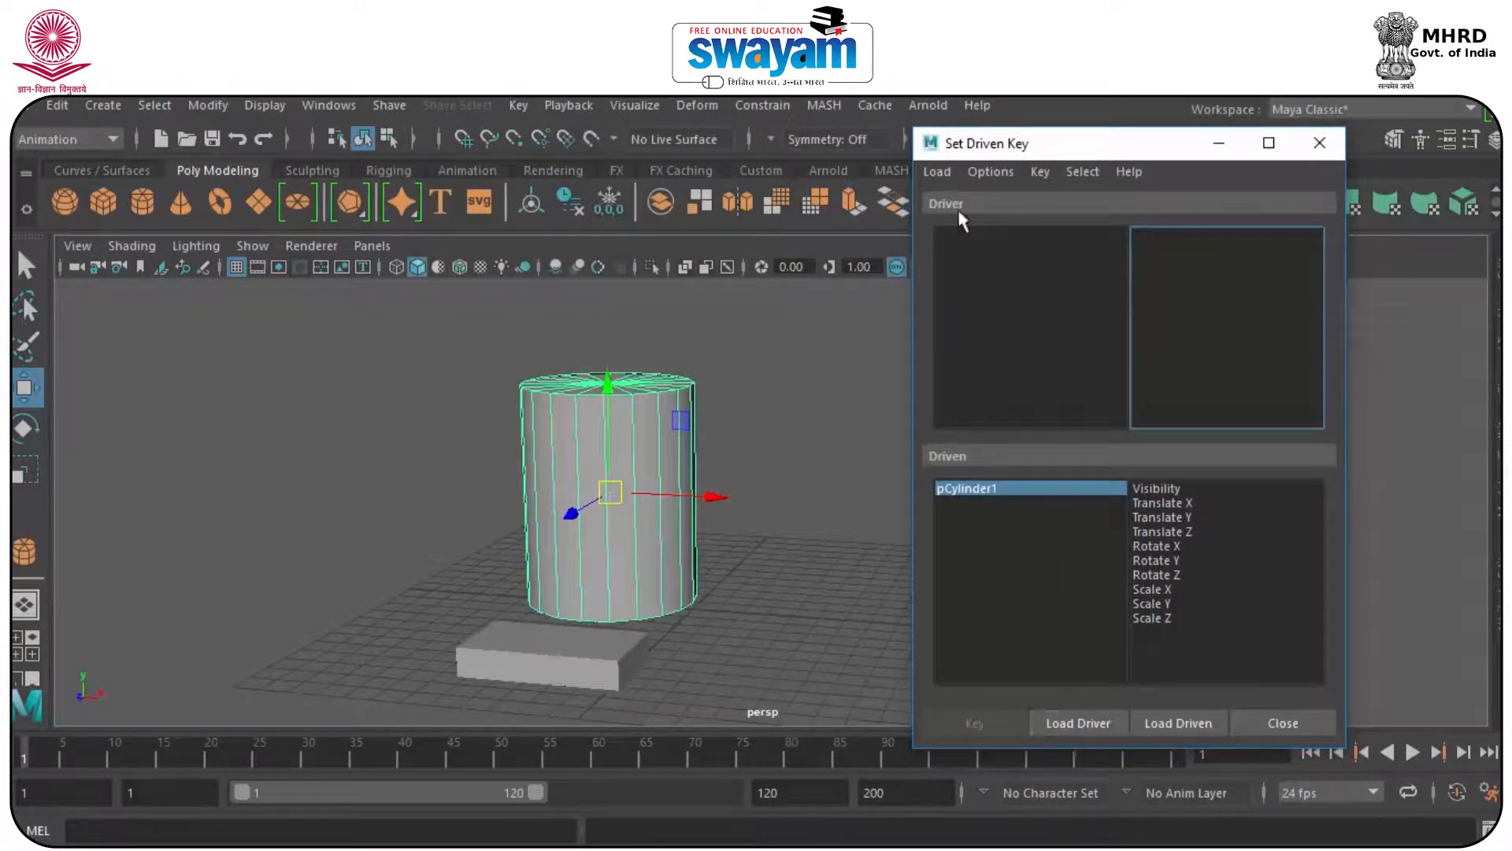
- Slide the flat box along the X axis to a Translate X of about -2.94, in front of the cylinder
alt+drag(641, 631, 380, 514)
click(518, 571)
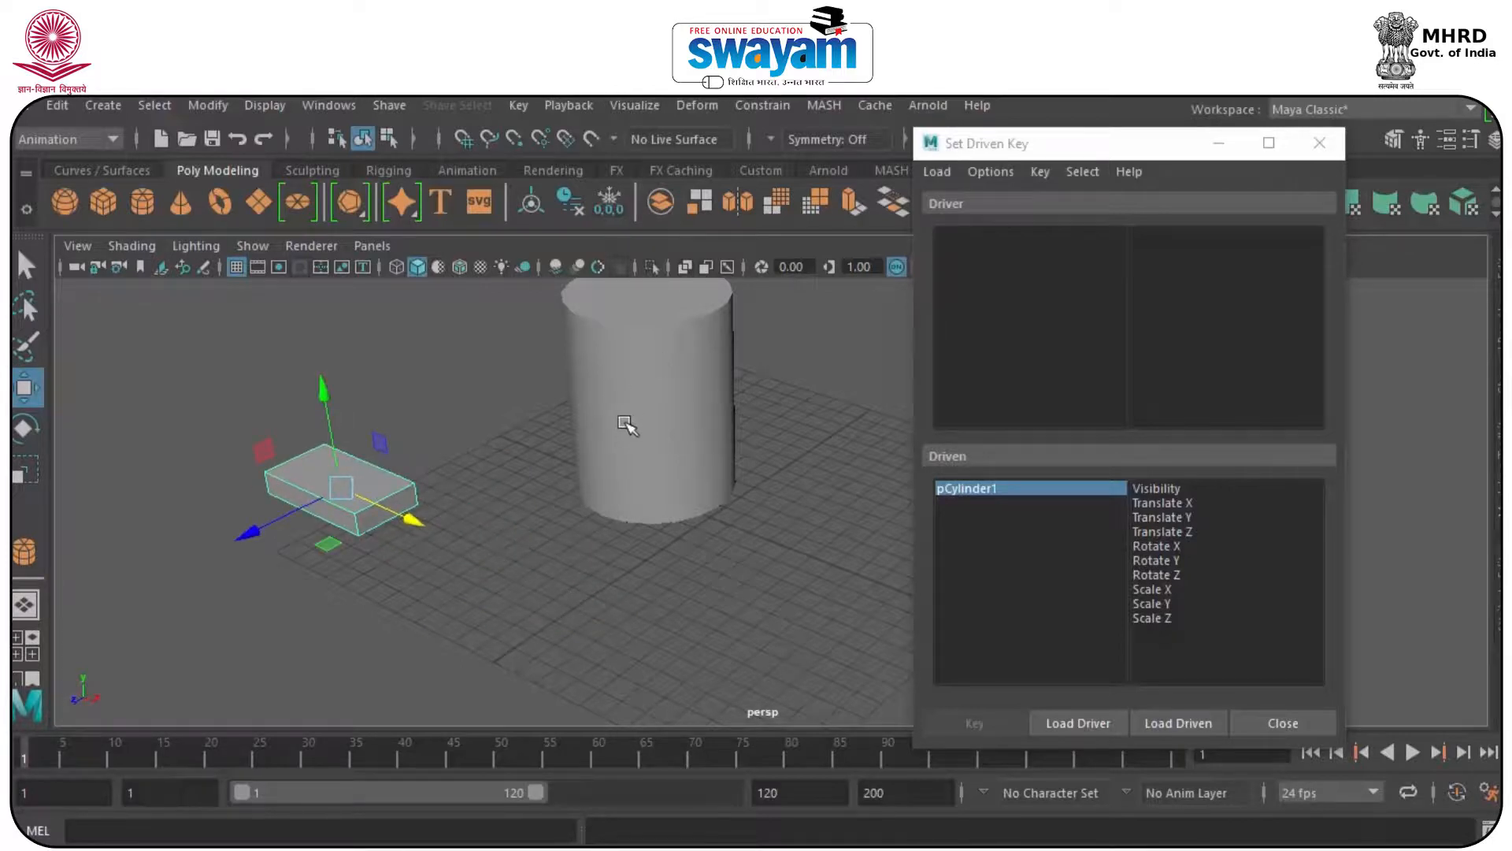
drag(173, 367, 498, 644)
click(610, 371)
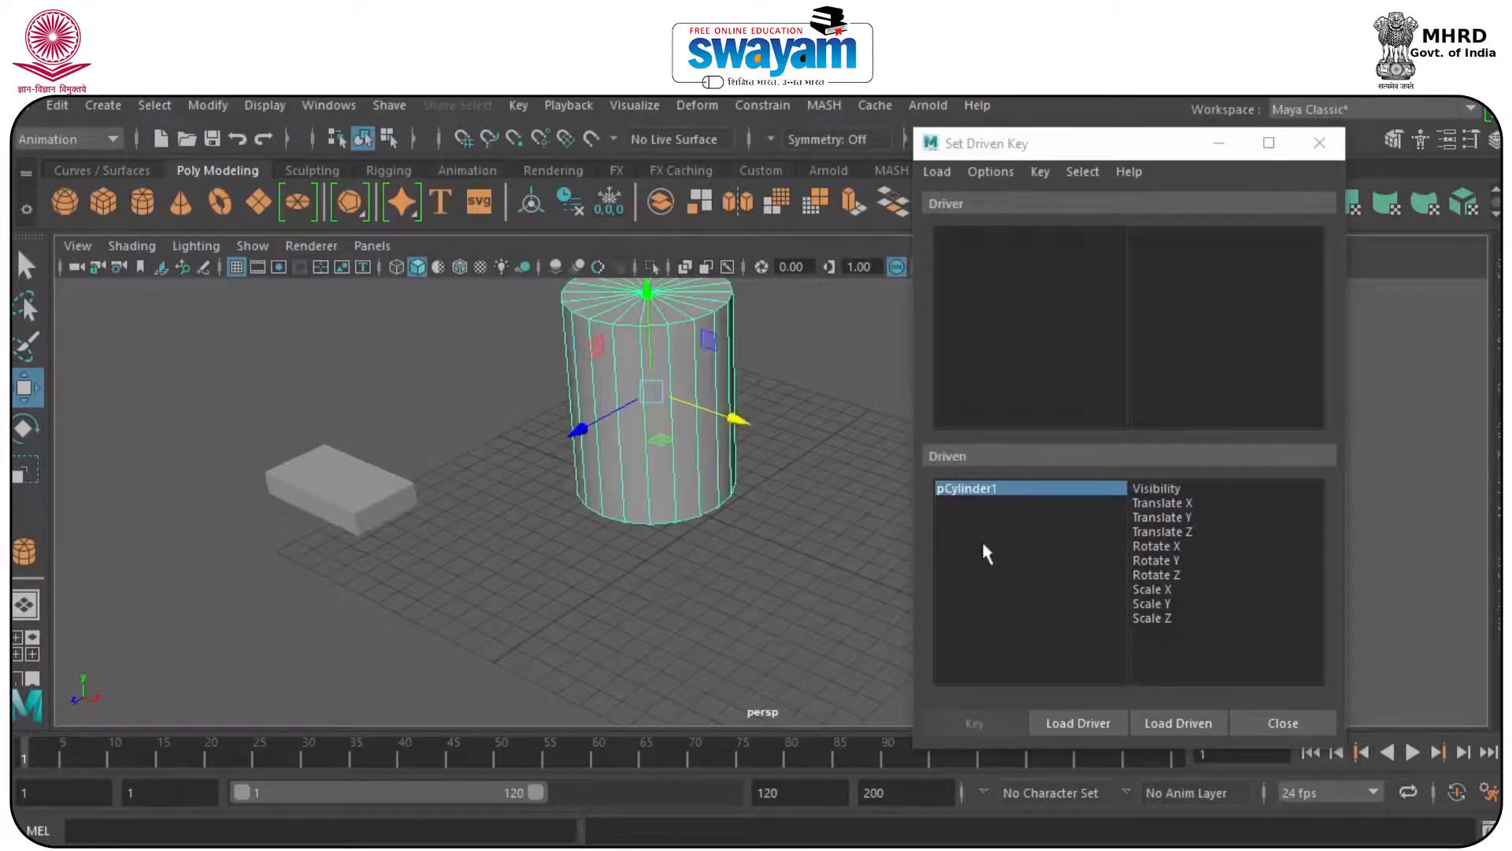
drag(263, 455, 424, 595)
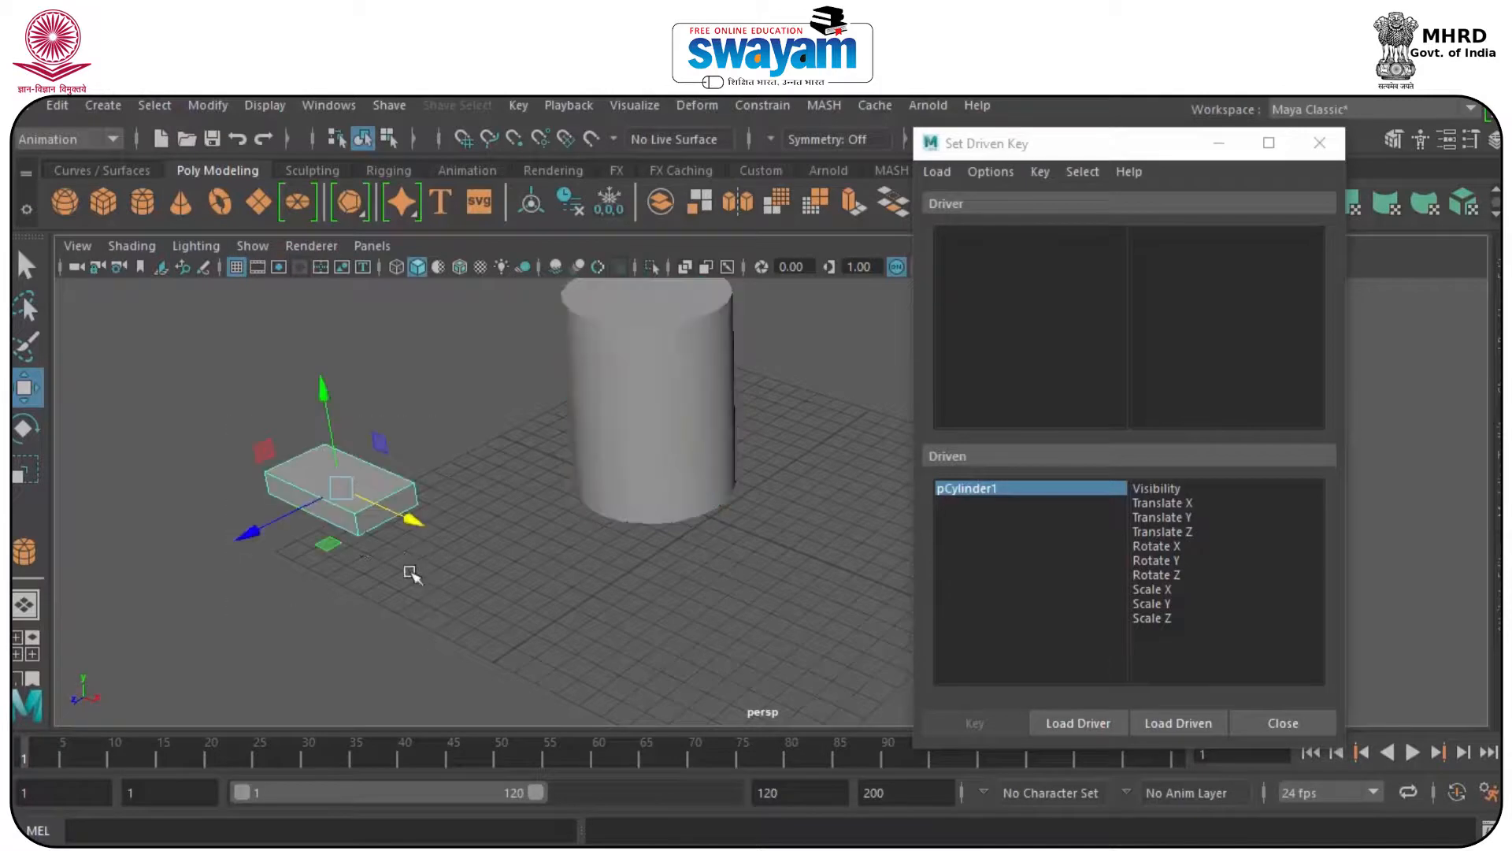
drag(397, 511, 619, 613)
click(627, 405)
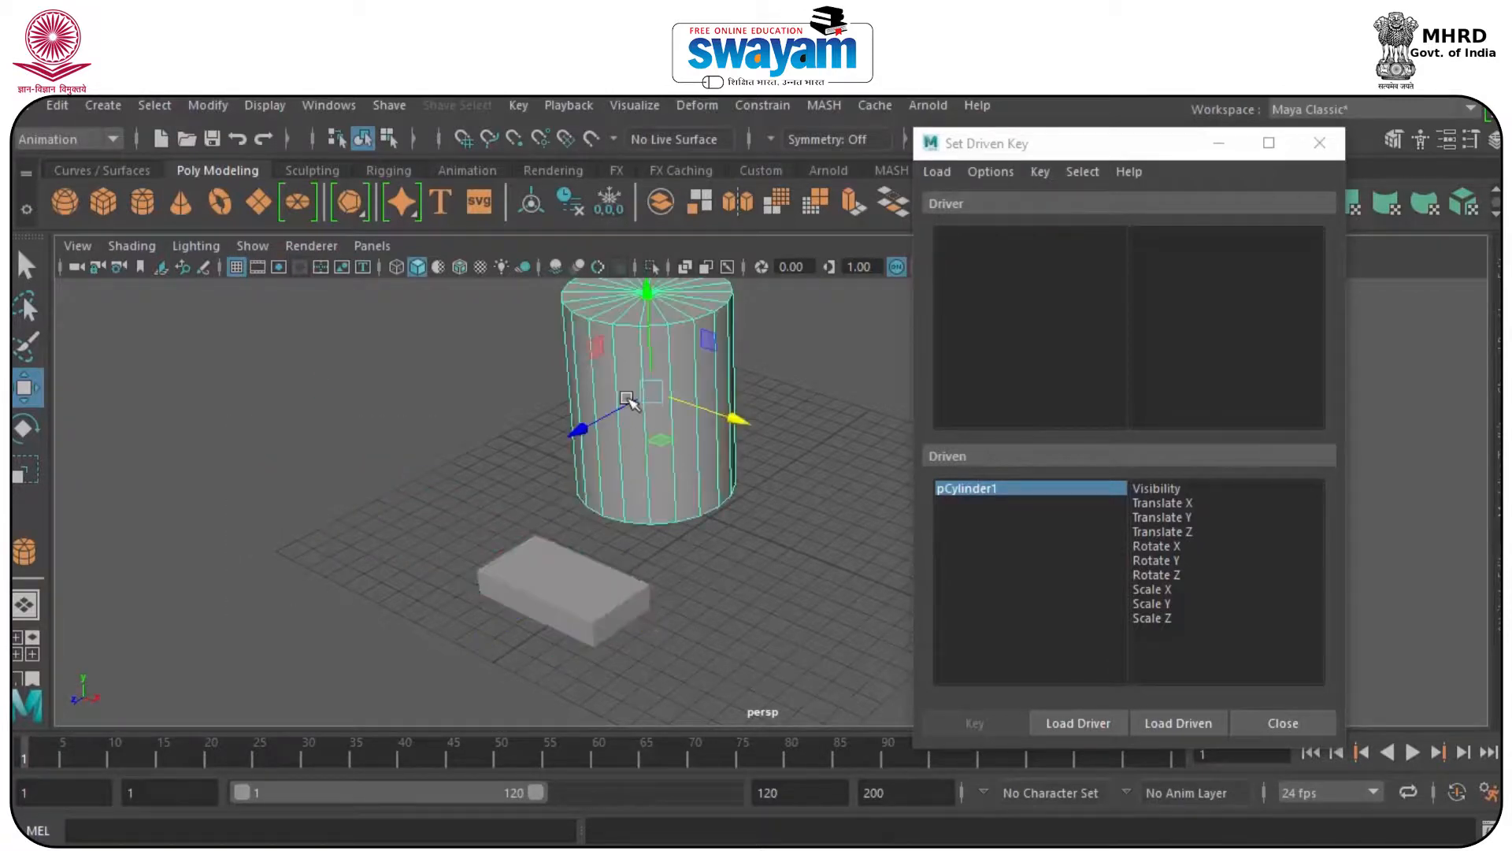
drag(380, 553, 572, 687)
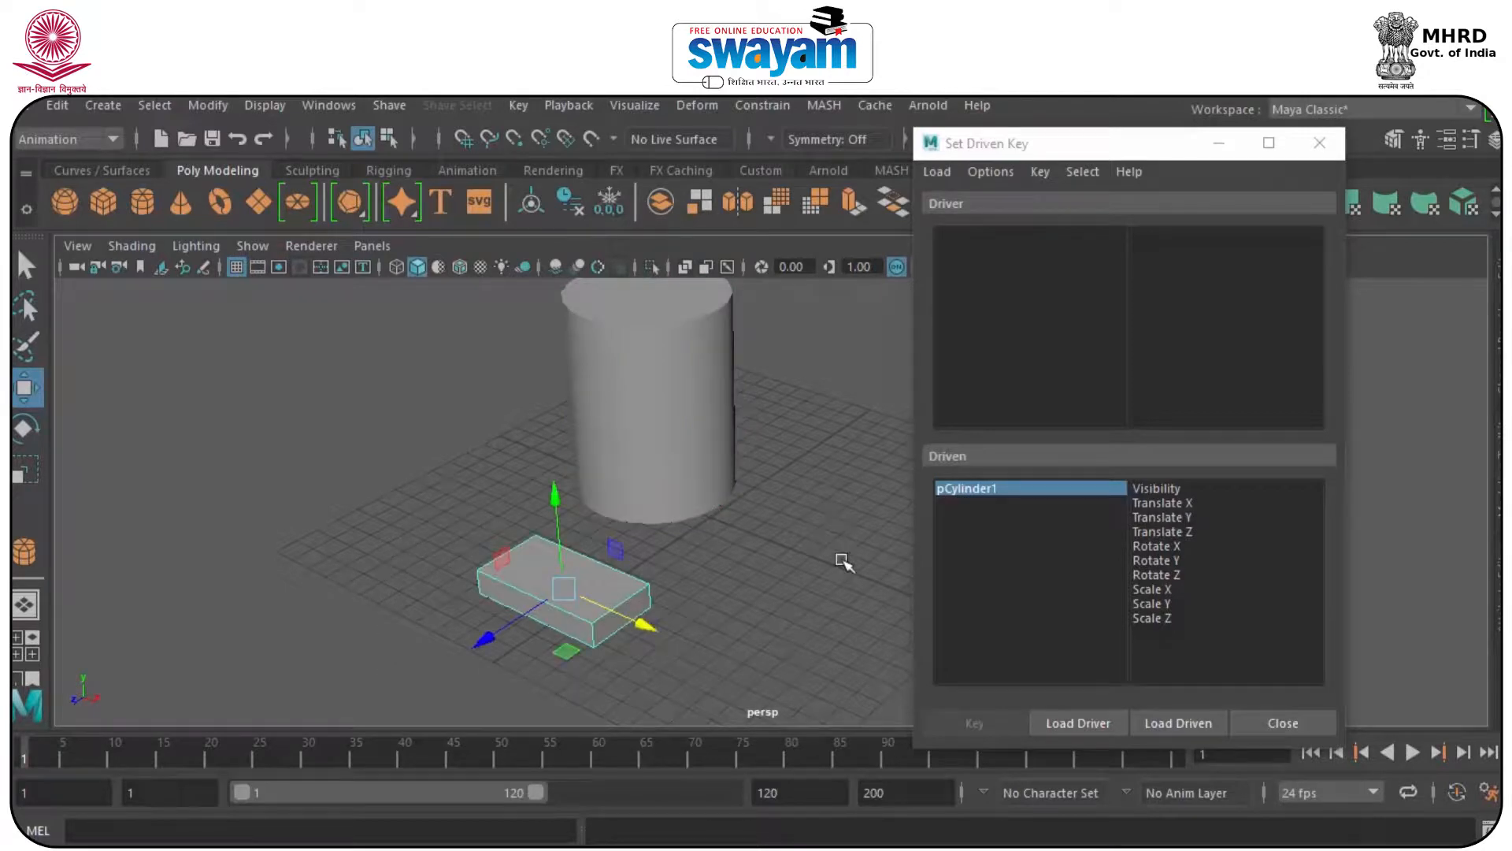
click(626, 353)
click(569, 590)
drag(619, 616, 575, 594)
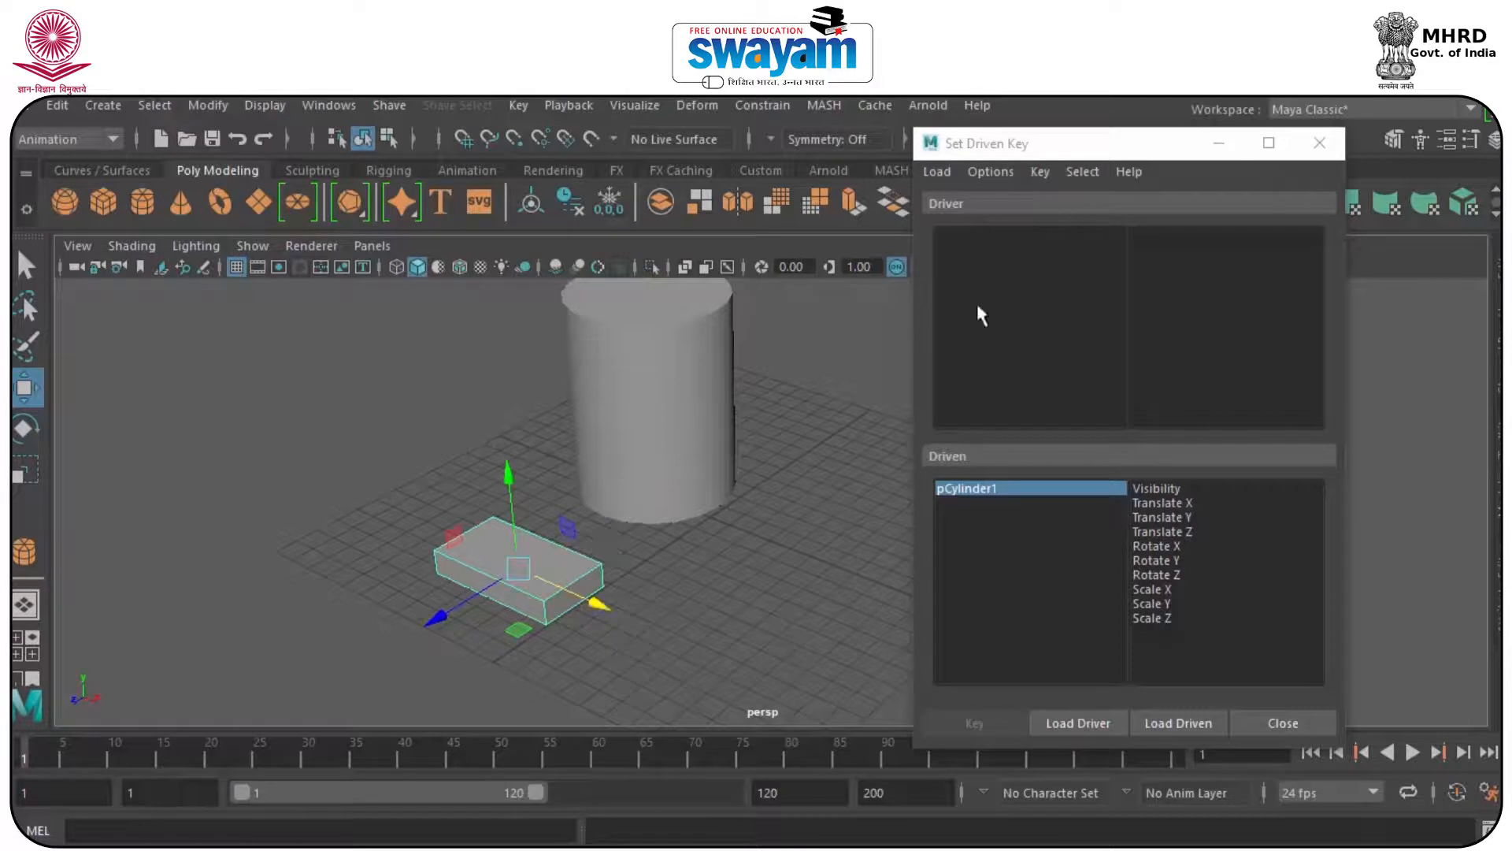
- Move the Set Driven Key window to the opposite side and show a narrowed Channel Box
drag(1165, 149, 292, 136)
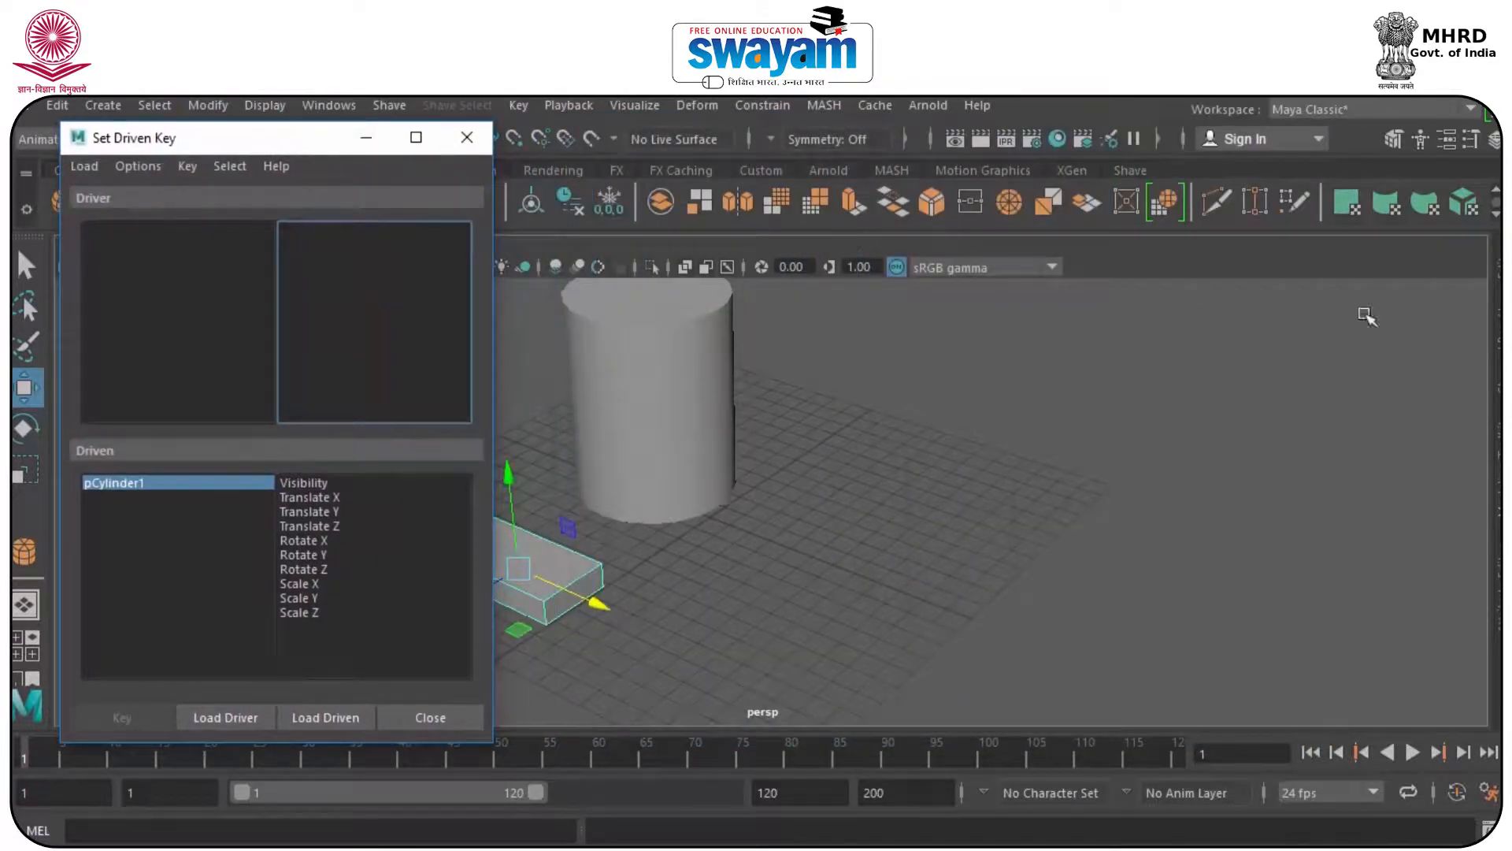
click(1497, 331)
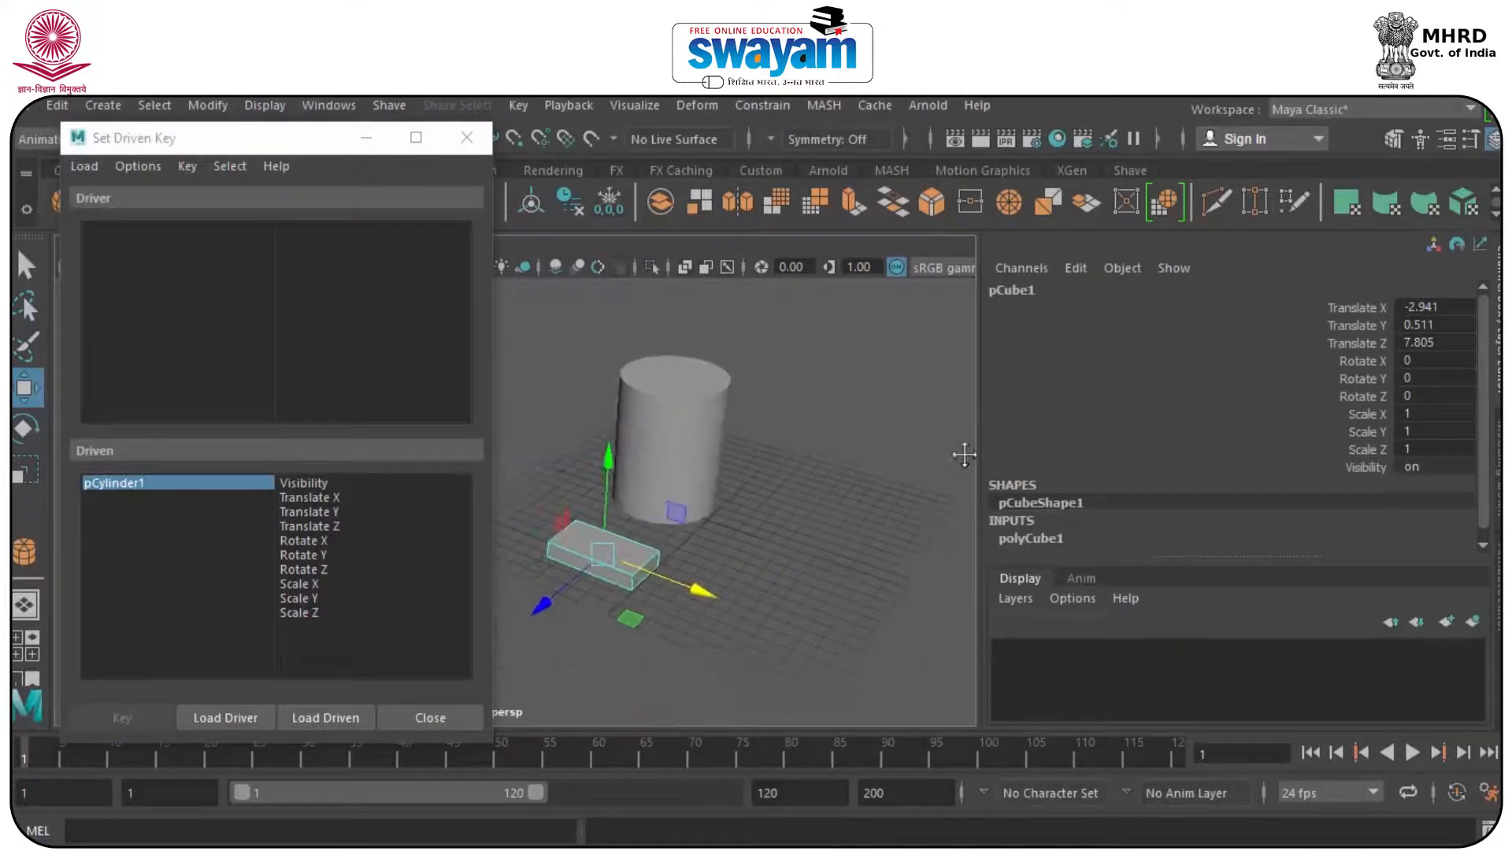
drag(982, 407, 1204, 406)
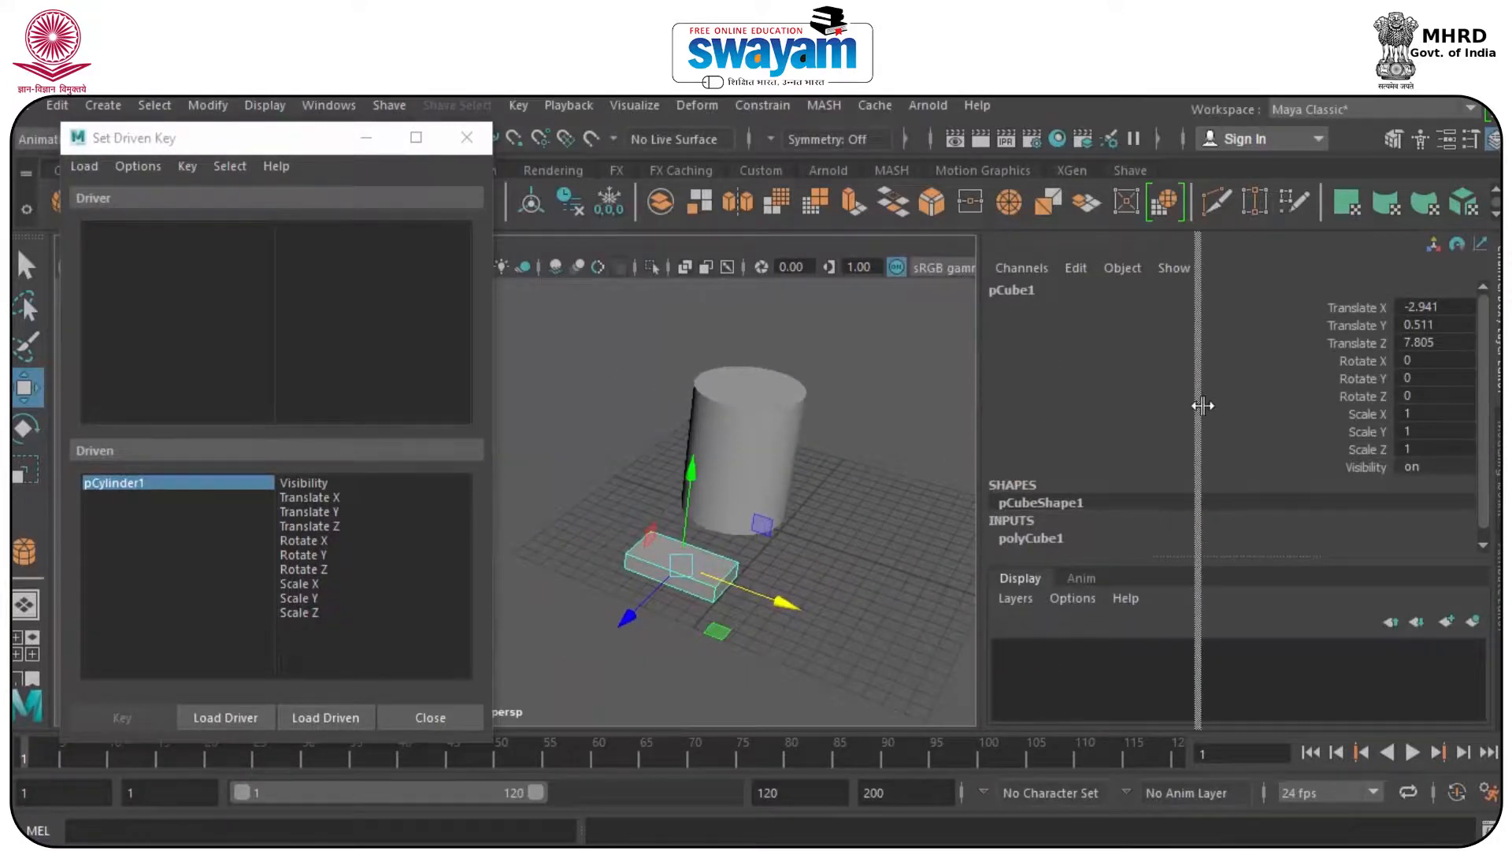
- Move the flat box slightly along X to a Translate X of about -2.05
click(918, 602)
click(845, 588)
mouse_move(902, 630)
mouse_down()
mouse_move(819, 581)
mouse_move(916, 656)
mouse_move(793, 608)
mouse_move(912, 628)
mouse_up()
- Try rotating, moving and uniformly scaling the cylinder, undoing each trial transform
click(896, 426)
key(e)
mouse_move(860, 392)
mouse_down()
mouse_move(838, 494)
mouse_move(866, 384)
mouse_up()
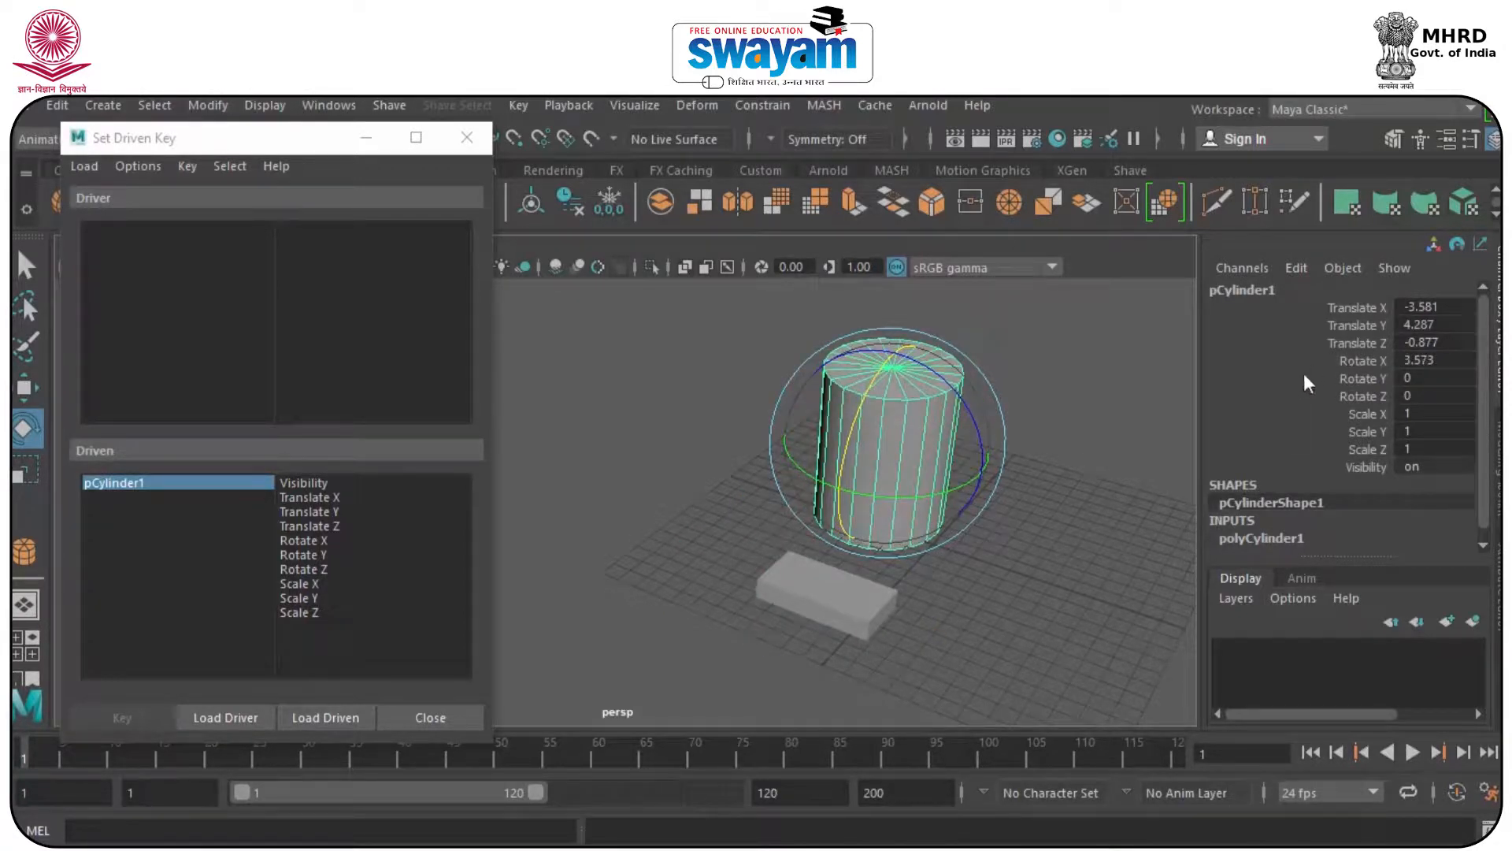
key(ctrl+z)
key(w)
mouse_move(975, 480)
mouse_down()
mouse_move(1051, 502)
mouse_move(957, 476)
mouse_up()
key(ctrl+z)
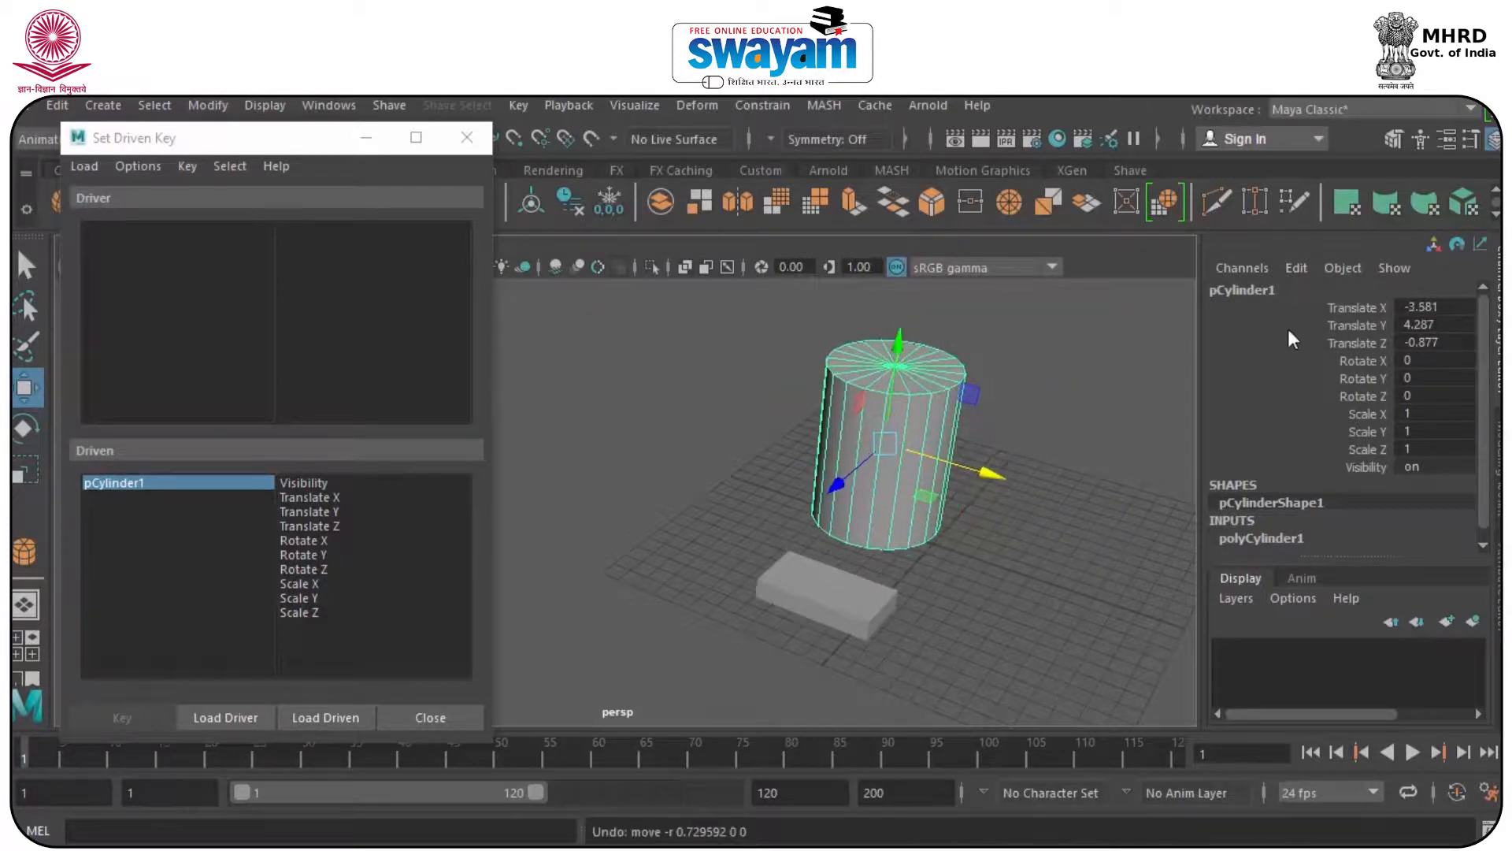
key(r)
drag(886, 445, 957, 461)
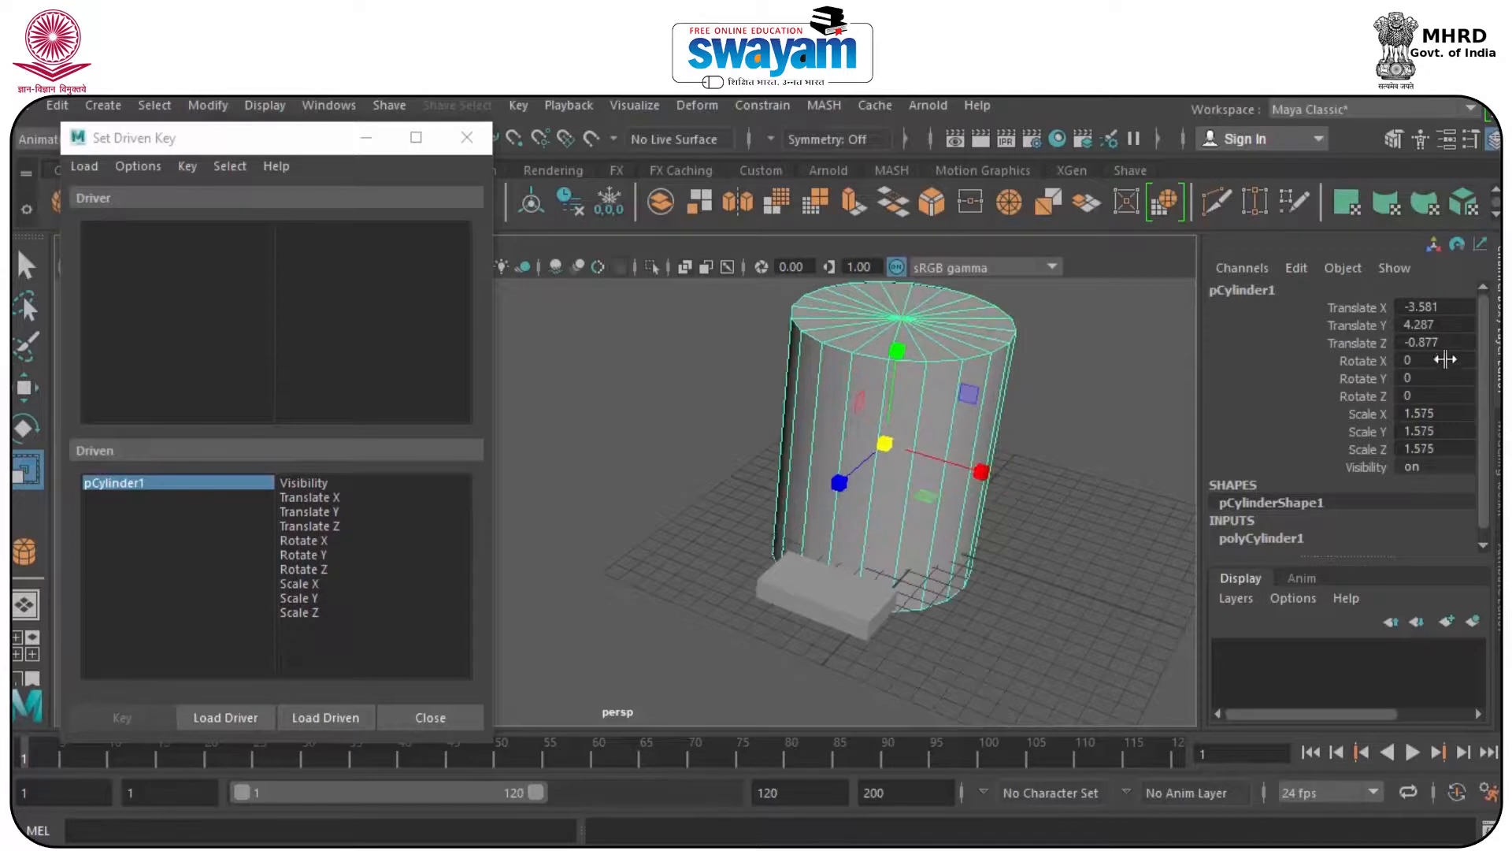
key(ctrl+z)
click(1063, 412)
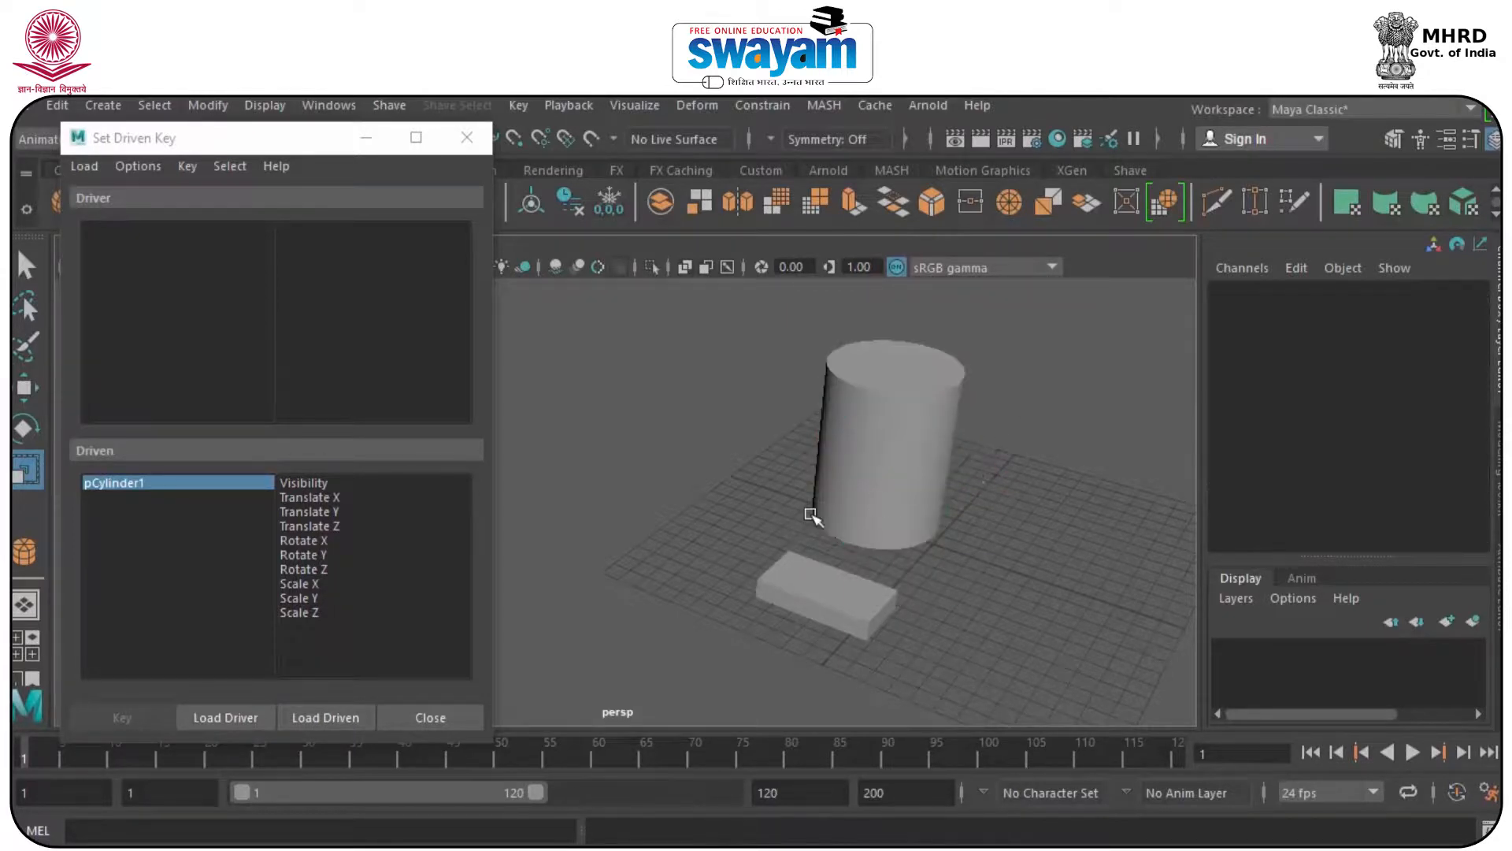
- Freeze the transformations of both the flat box and the cylinder
click(809, 603)
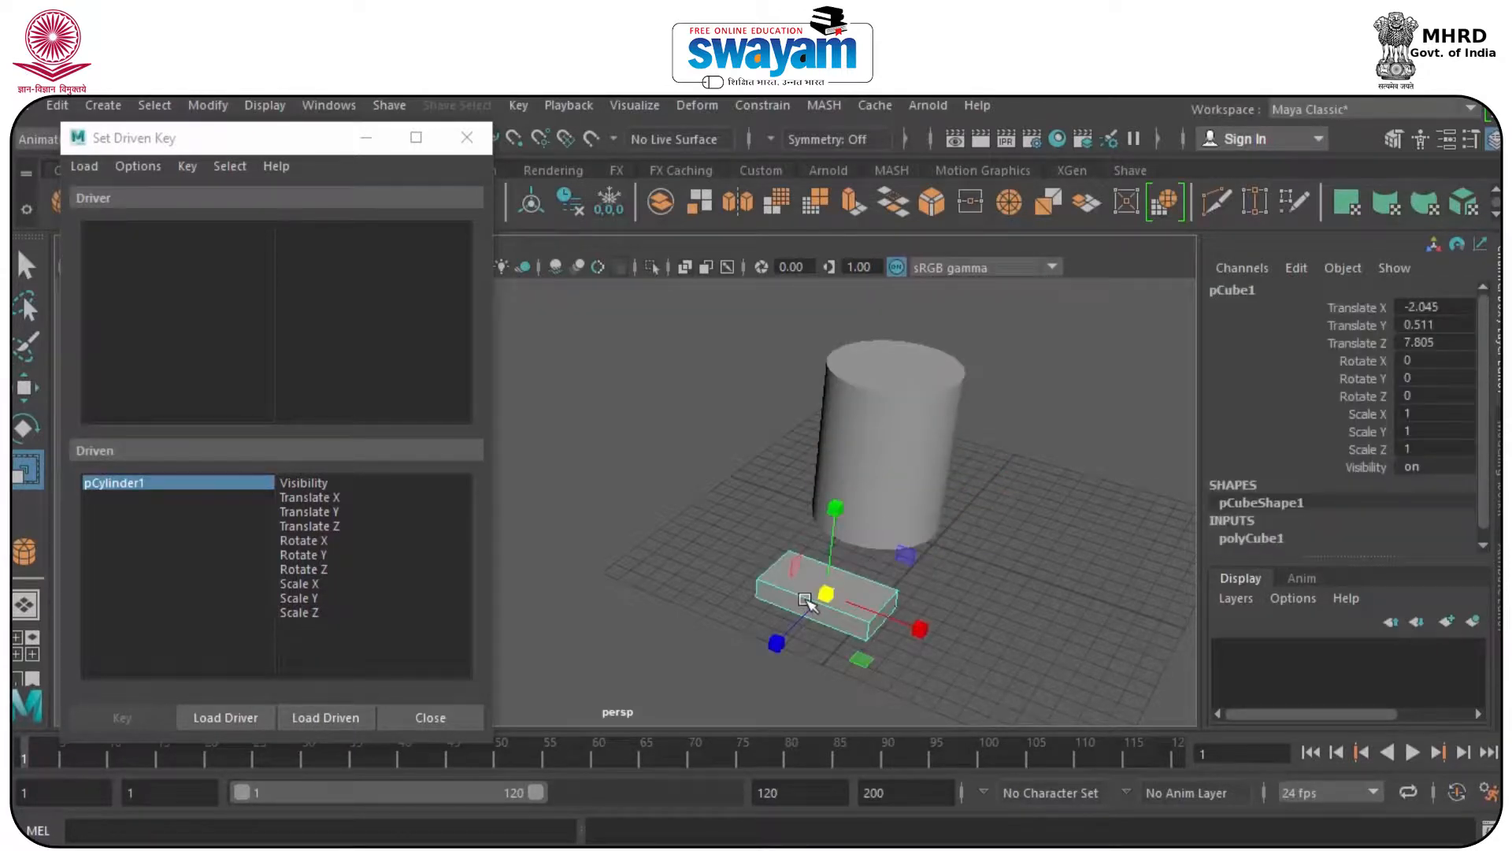
drag(699, 311, 1100, 687)
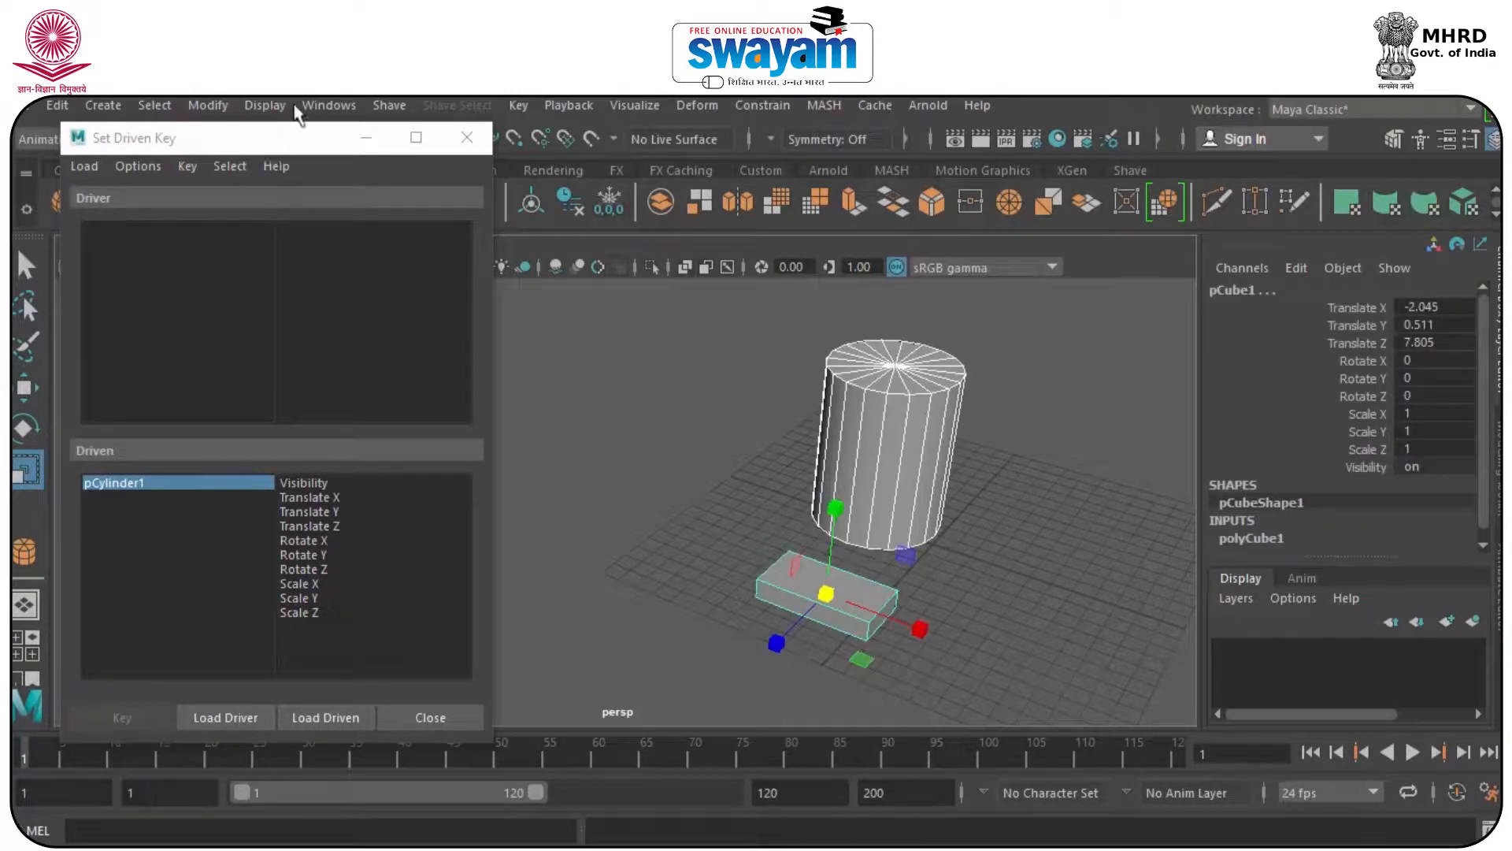
click(327, 105)
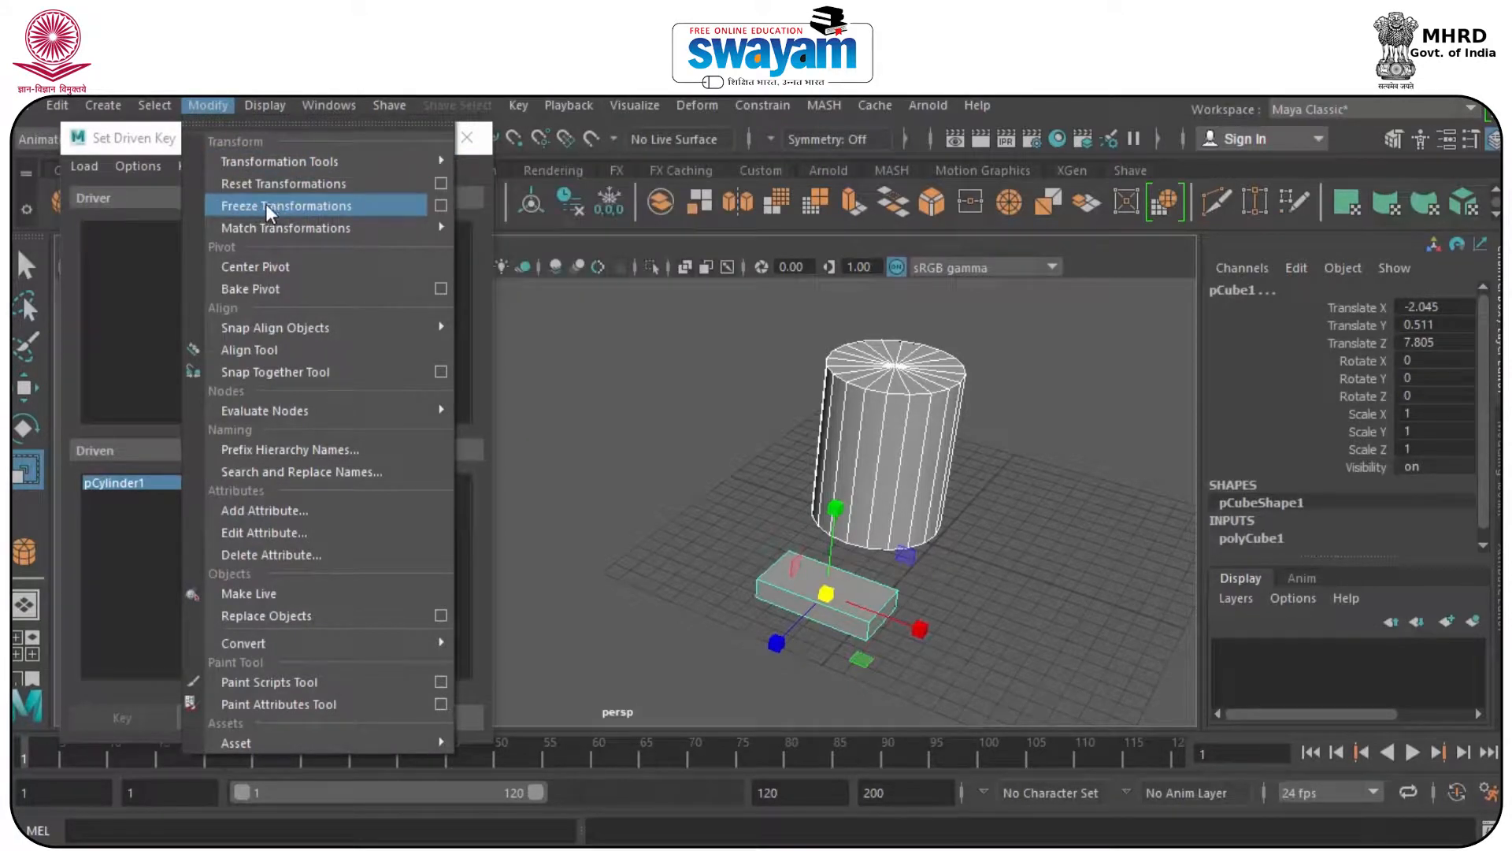
click(316, 206)
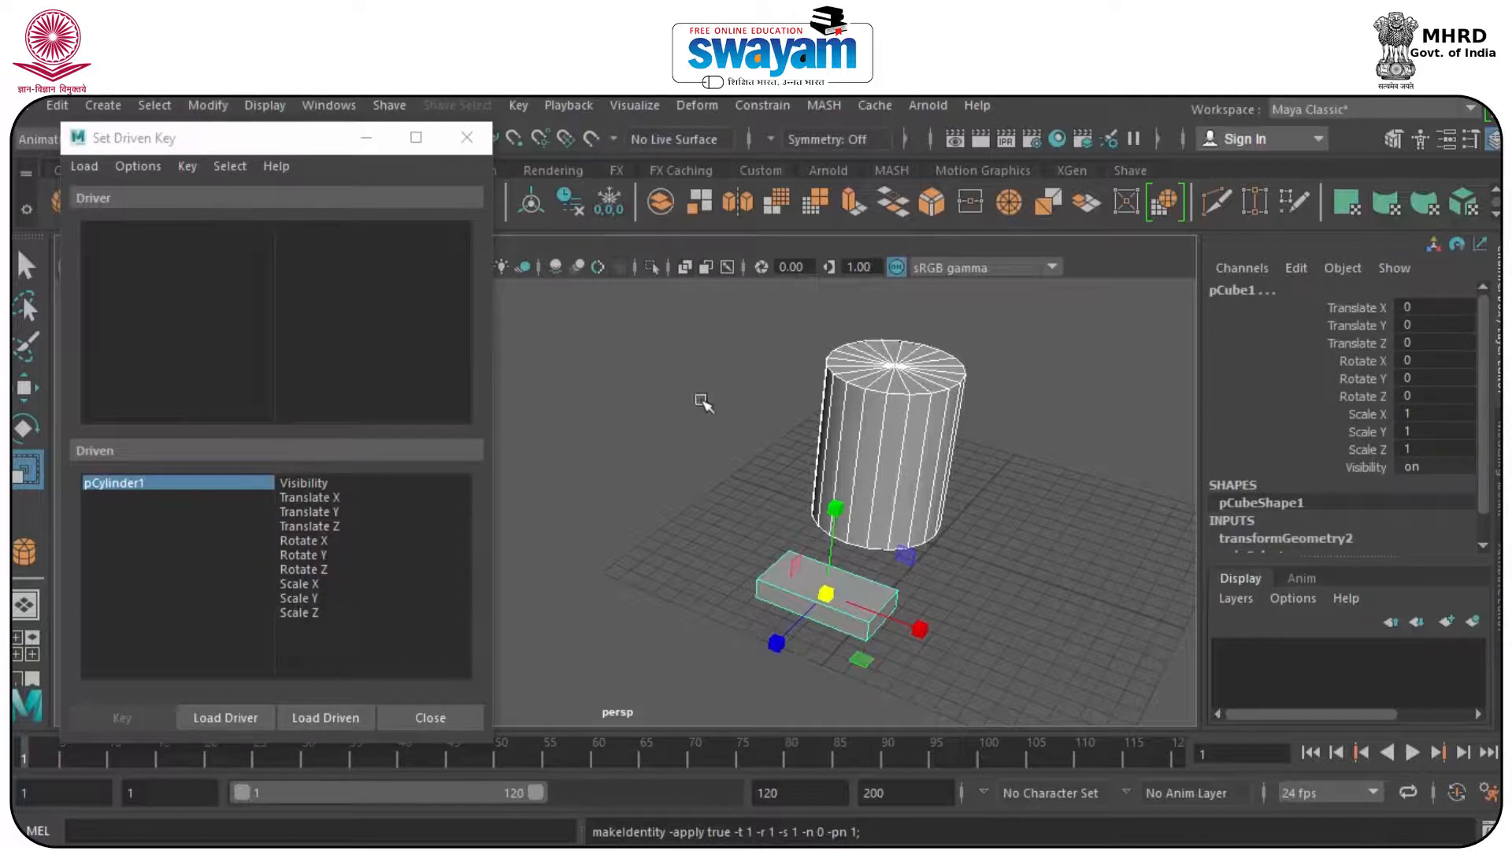
- Load the flat box as the driver and the cylinder as the driven object for the driven key
click(673, 472)
click(799, 600)
key(w)
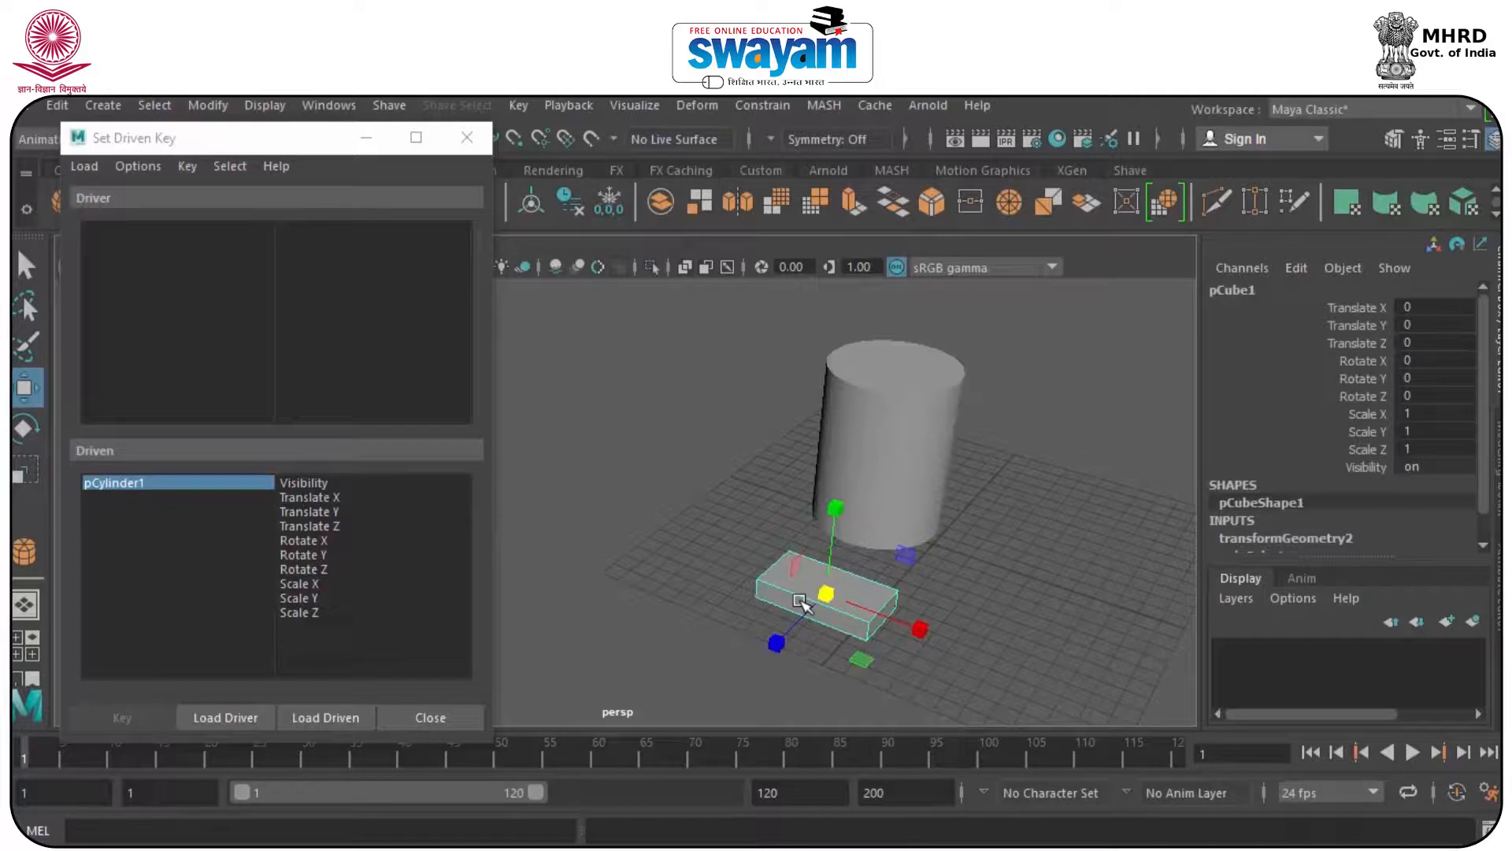
click(227, 718)
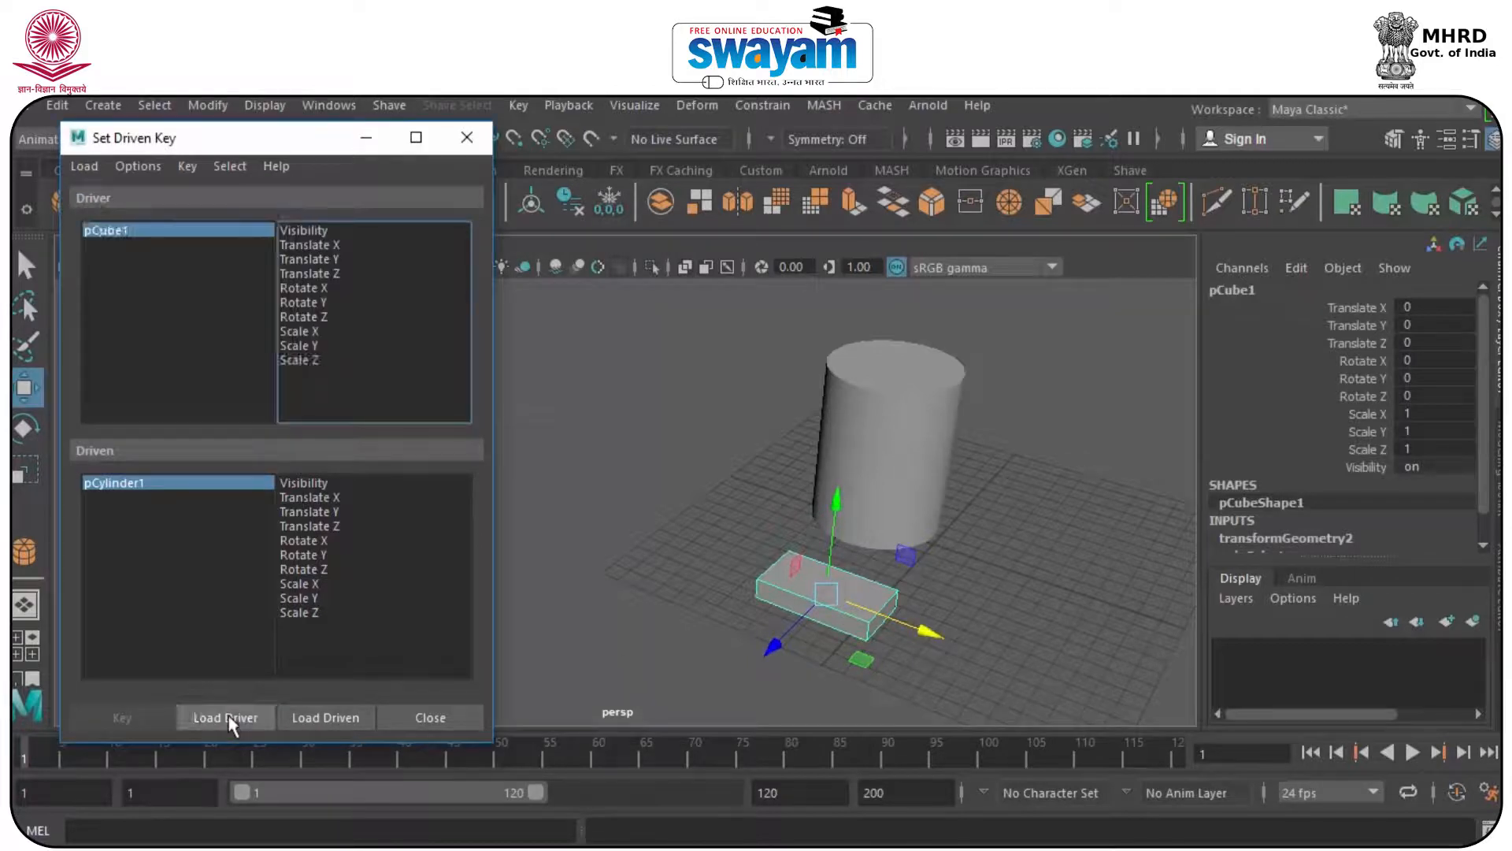
click(873, 364)
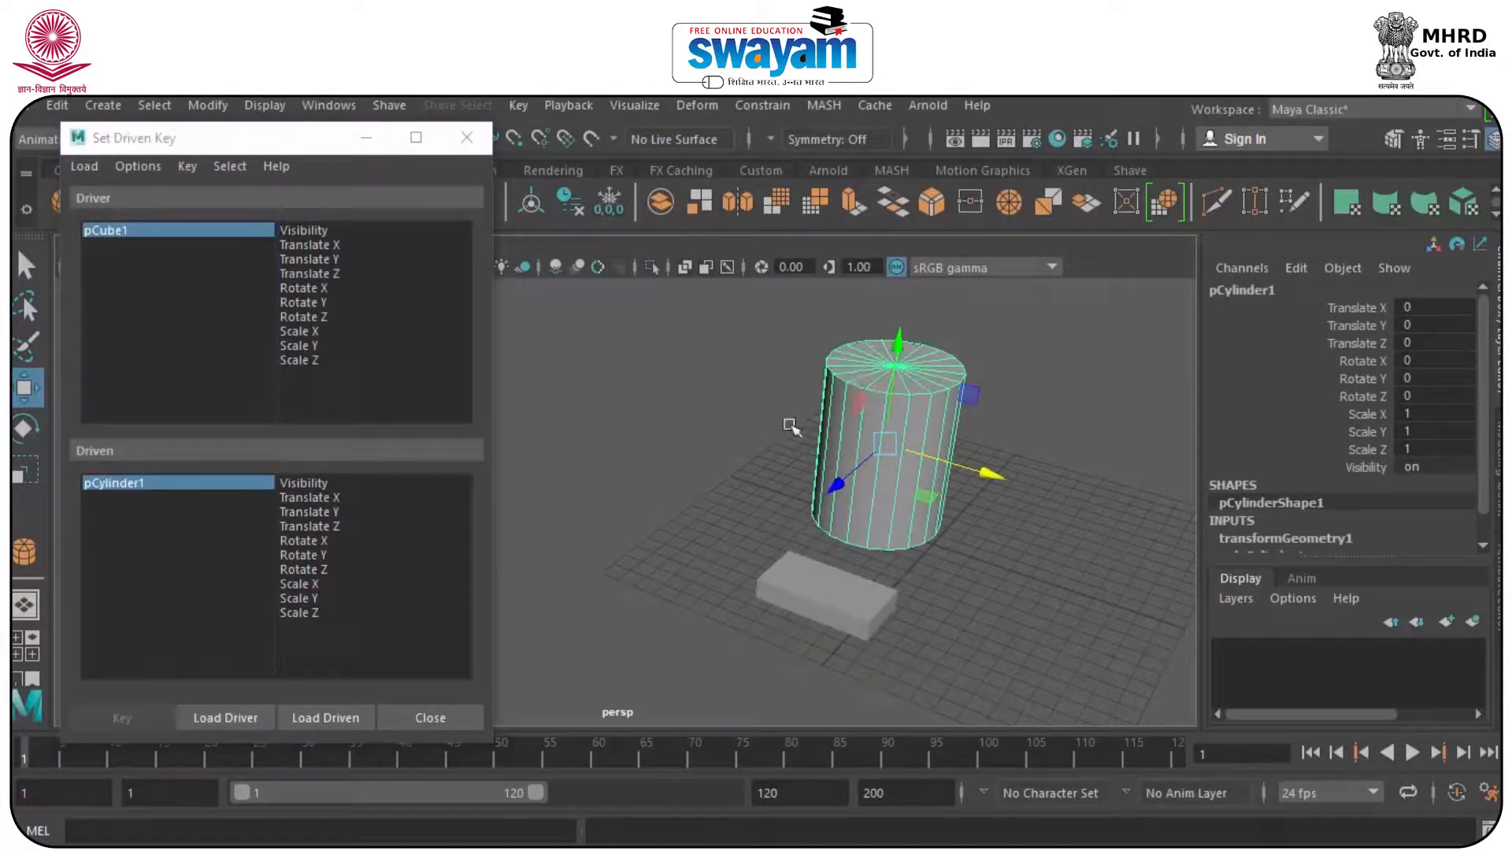
click(319, 716)
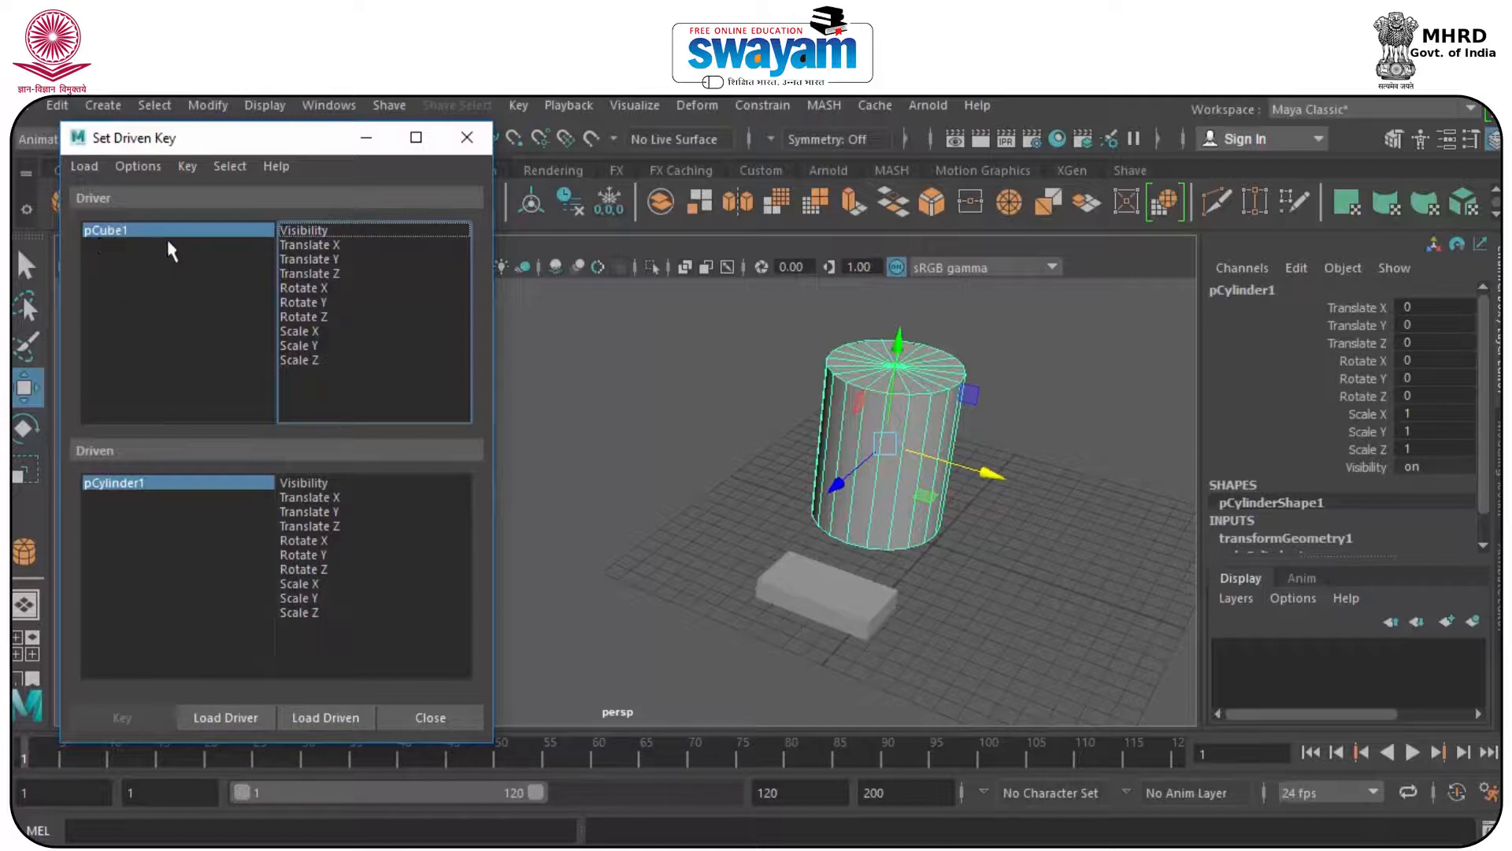
- Try moving the flat box to about -12.57 in X and the cylinder to about 7.62 in Y, undoing each move
click(823, 604)
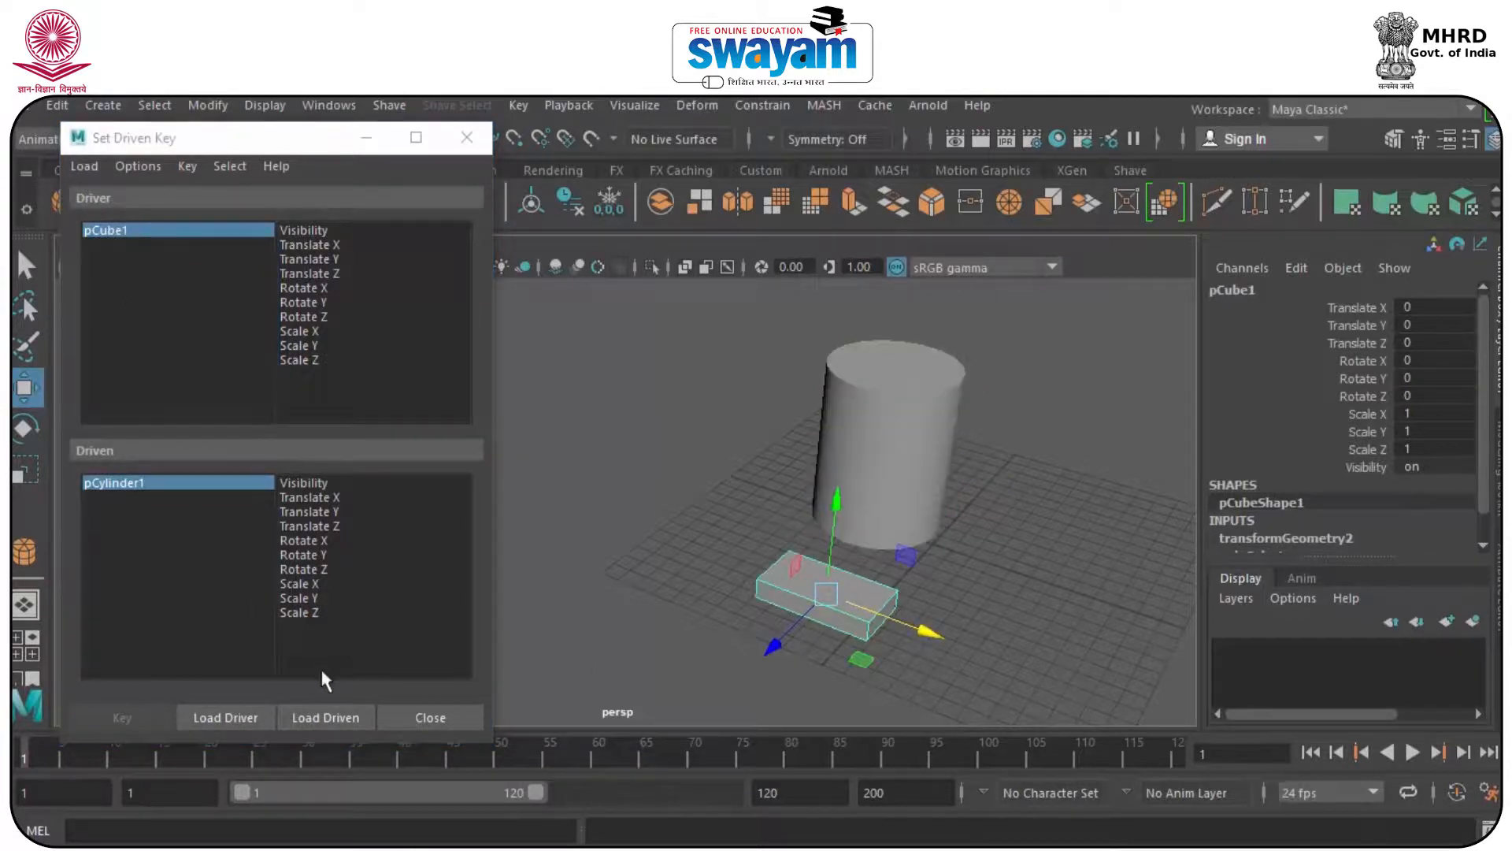
click(859, 431)
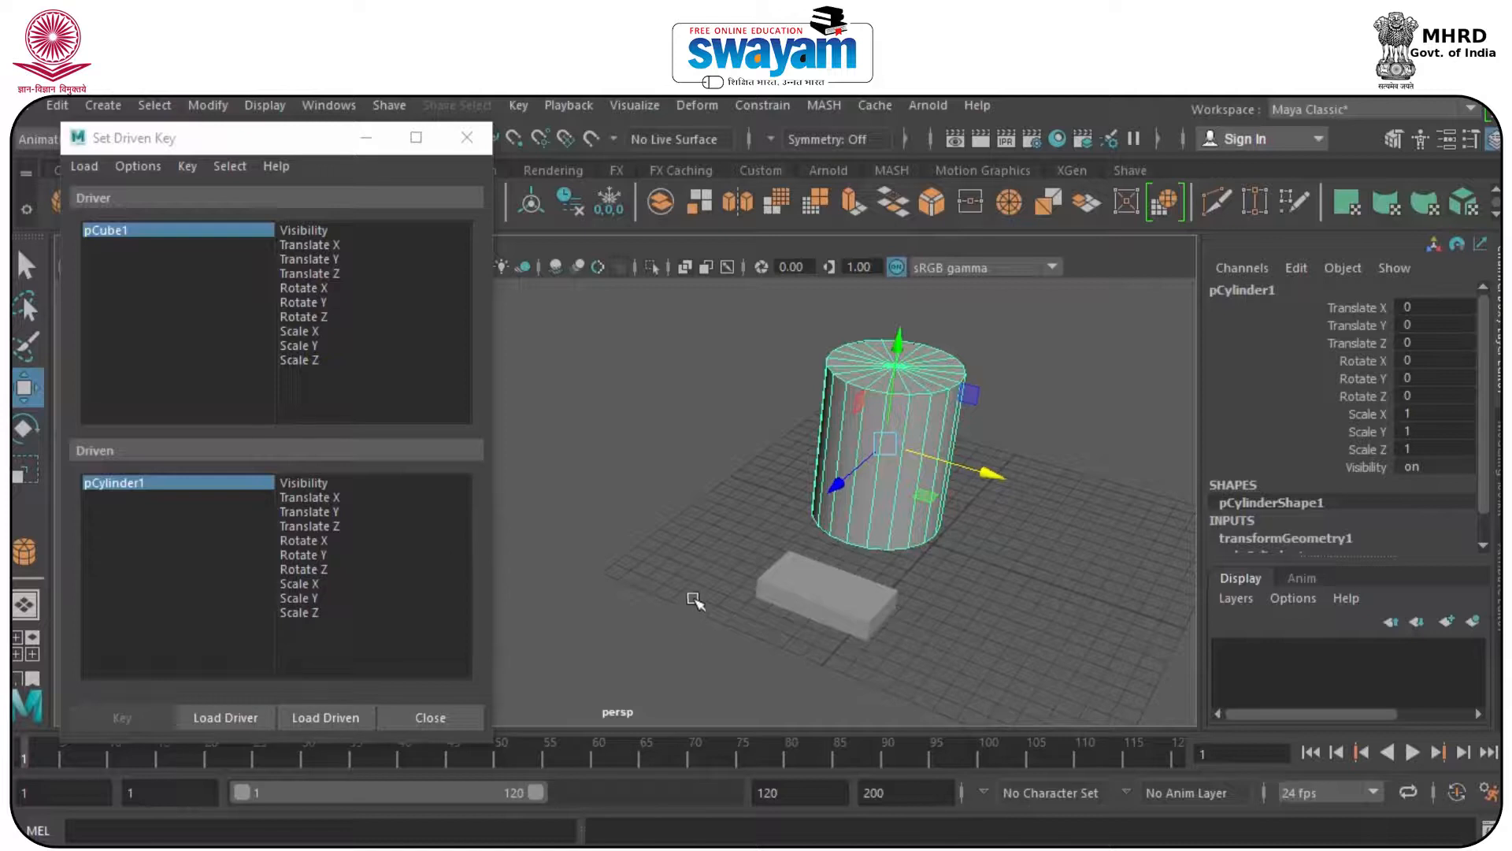
drag(700, 591, 874, 688)
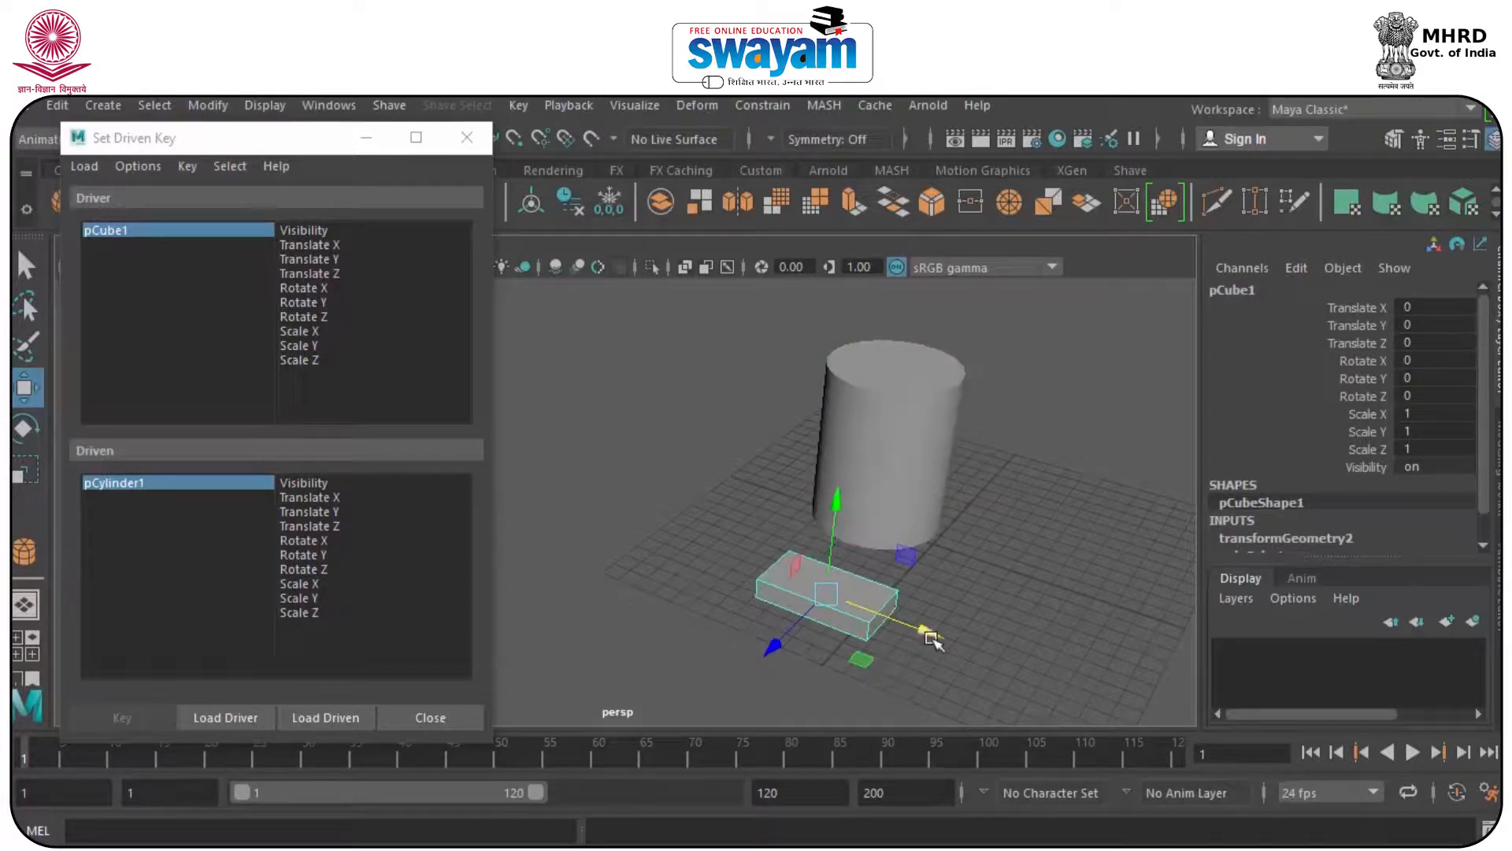
drag(923, 634, 682, 541)
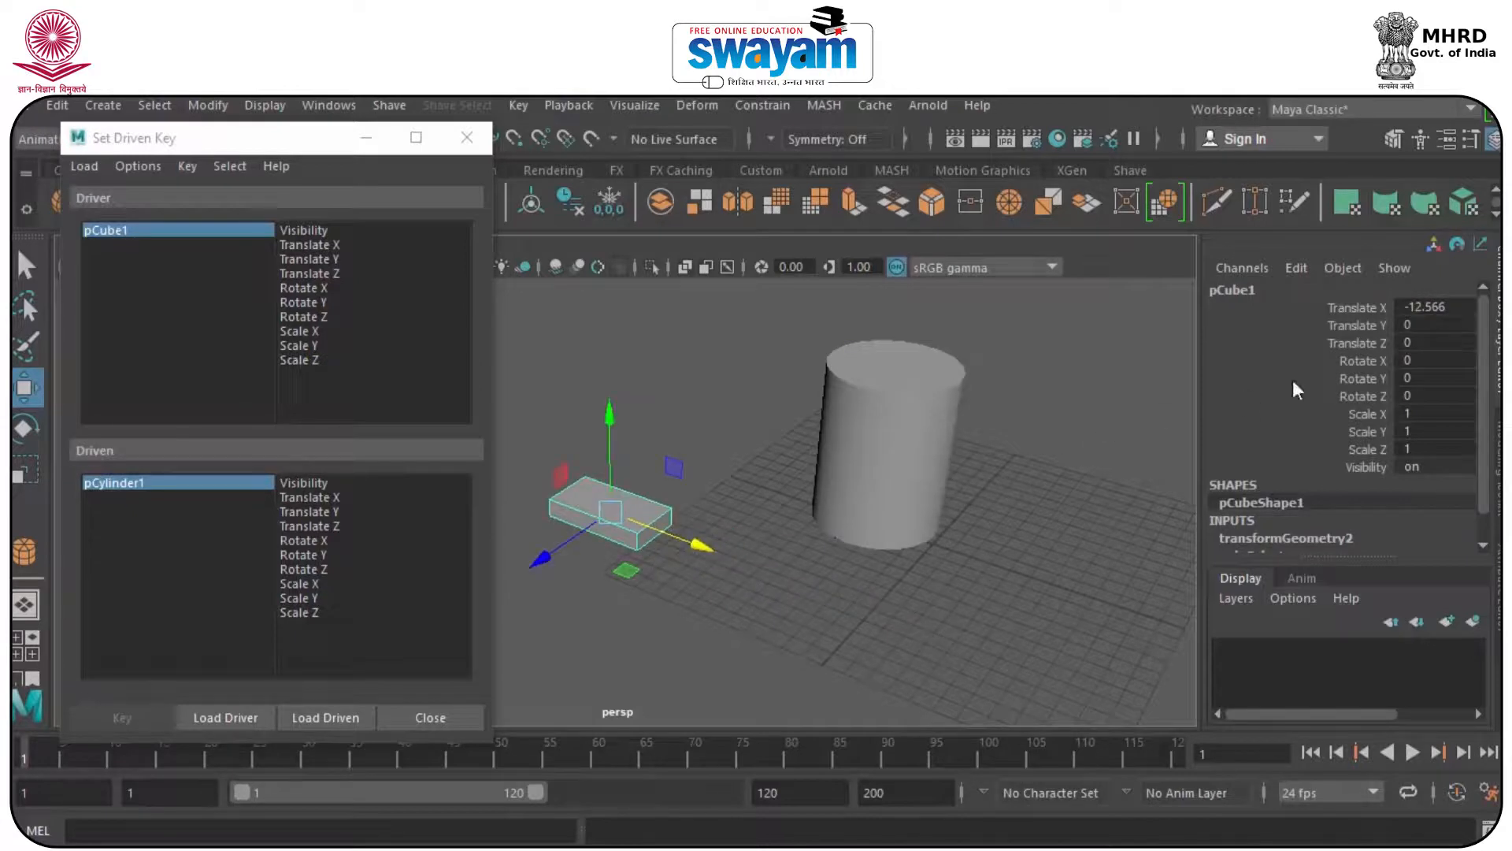
key(ctrl+z)
drag(751, 356, 928, 455)
drag(898, 346, 916, 193)
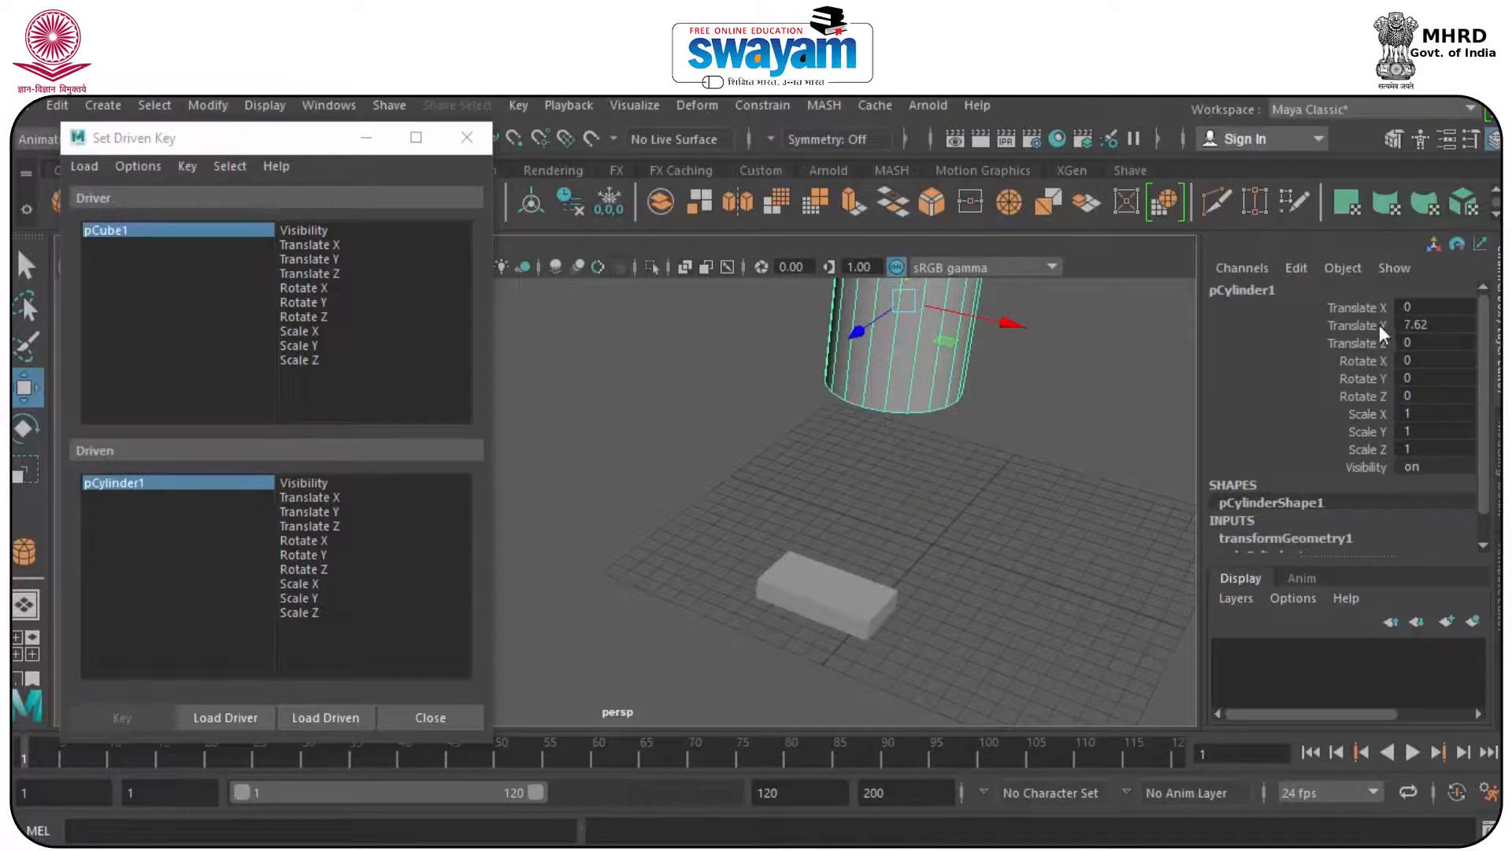
key(ctrl+z)
- Try shifting the box about -9.74 in X and raising the cylinder about 5.59 in Y, undo both, and deselect everything
drag(959, 596, 676, 692)
drag(919, 627, 737, 564)
key(ctrl+z)
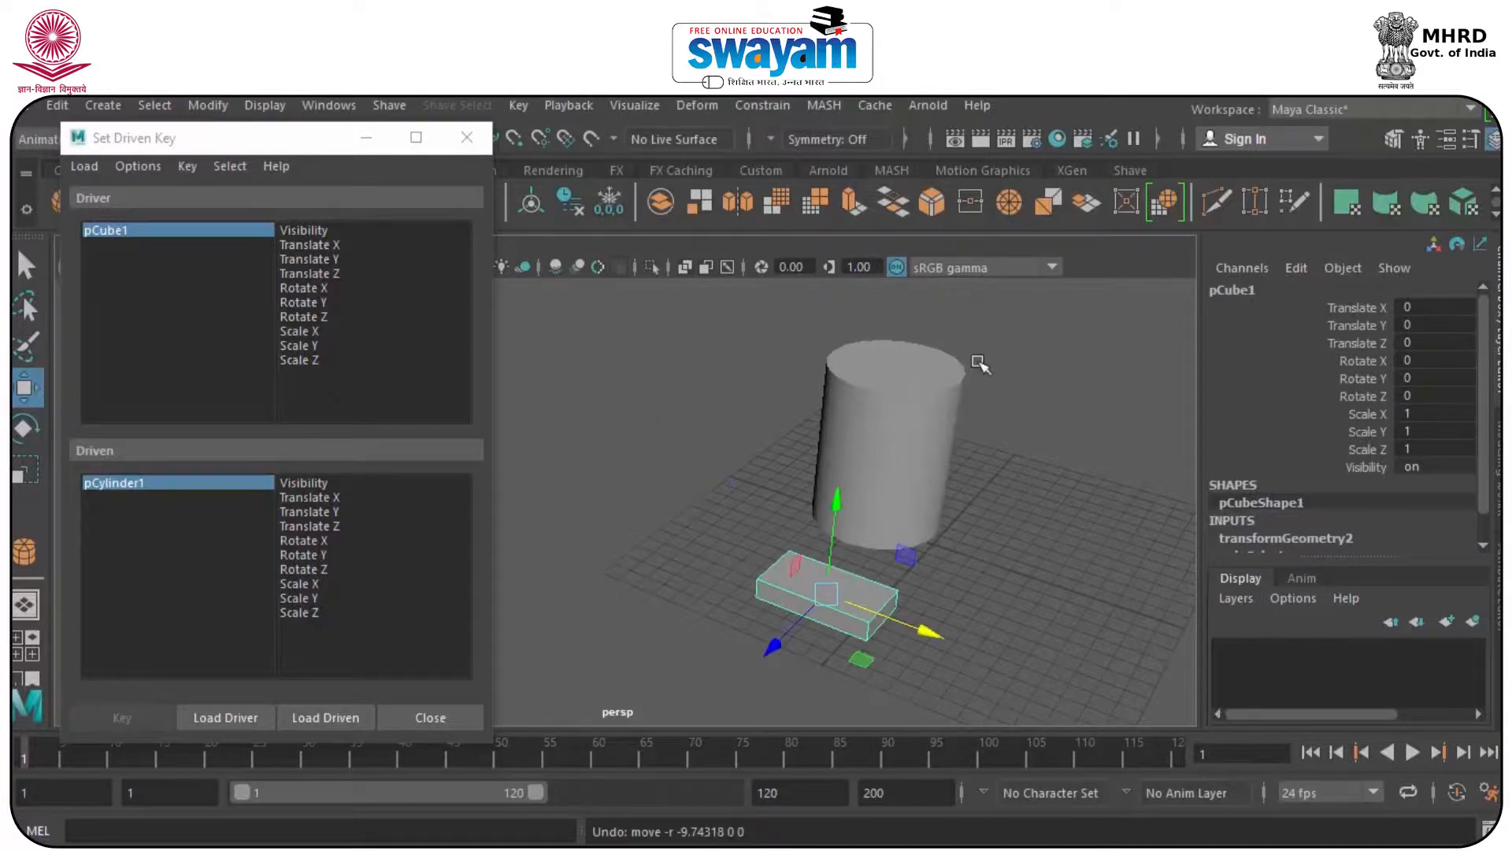
click(910, 381)
drag(905, 346, 925, 234)
key(ctrl+z)
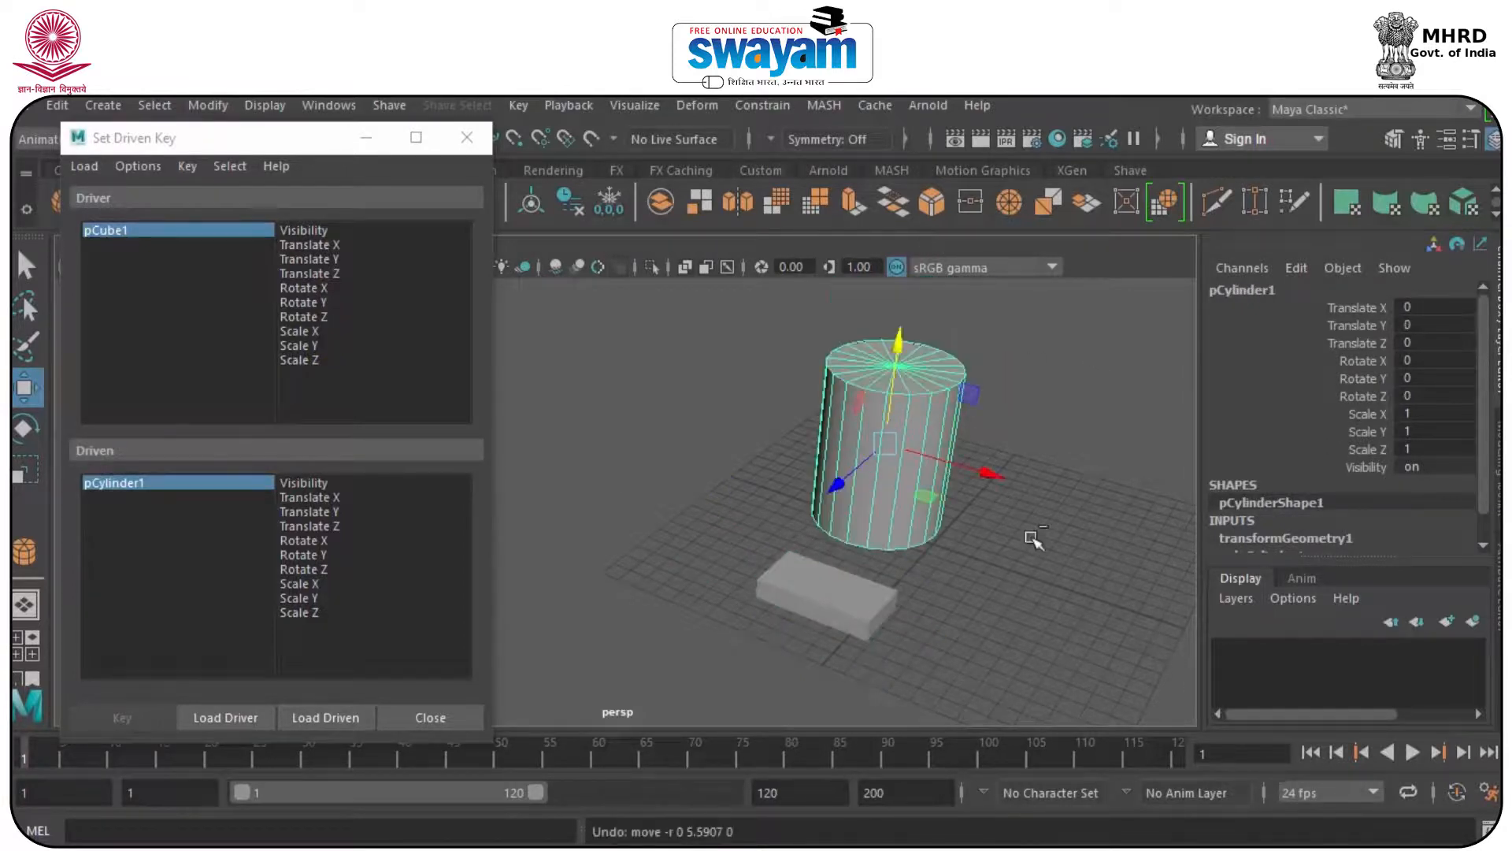
click(993, 634)
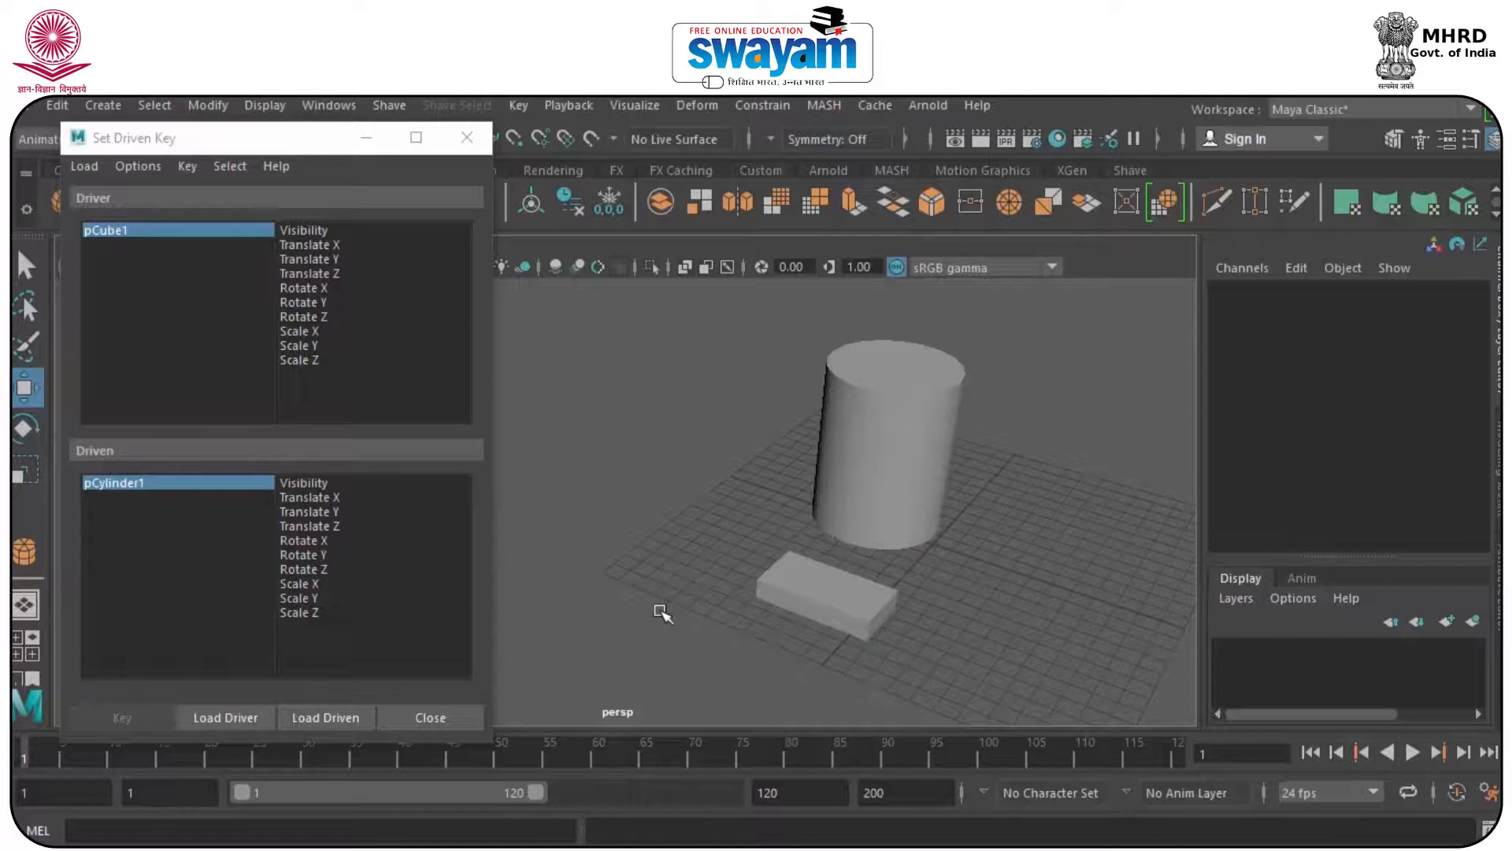
- Choose the box's Translate X as the driver attribute and the cylinder's Translate Y as the driven attribute
click(131, 233)
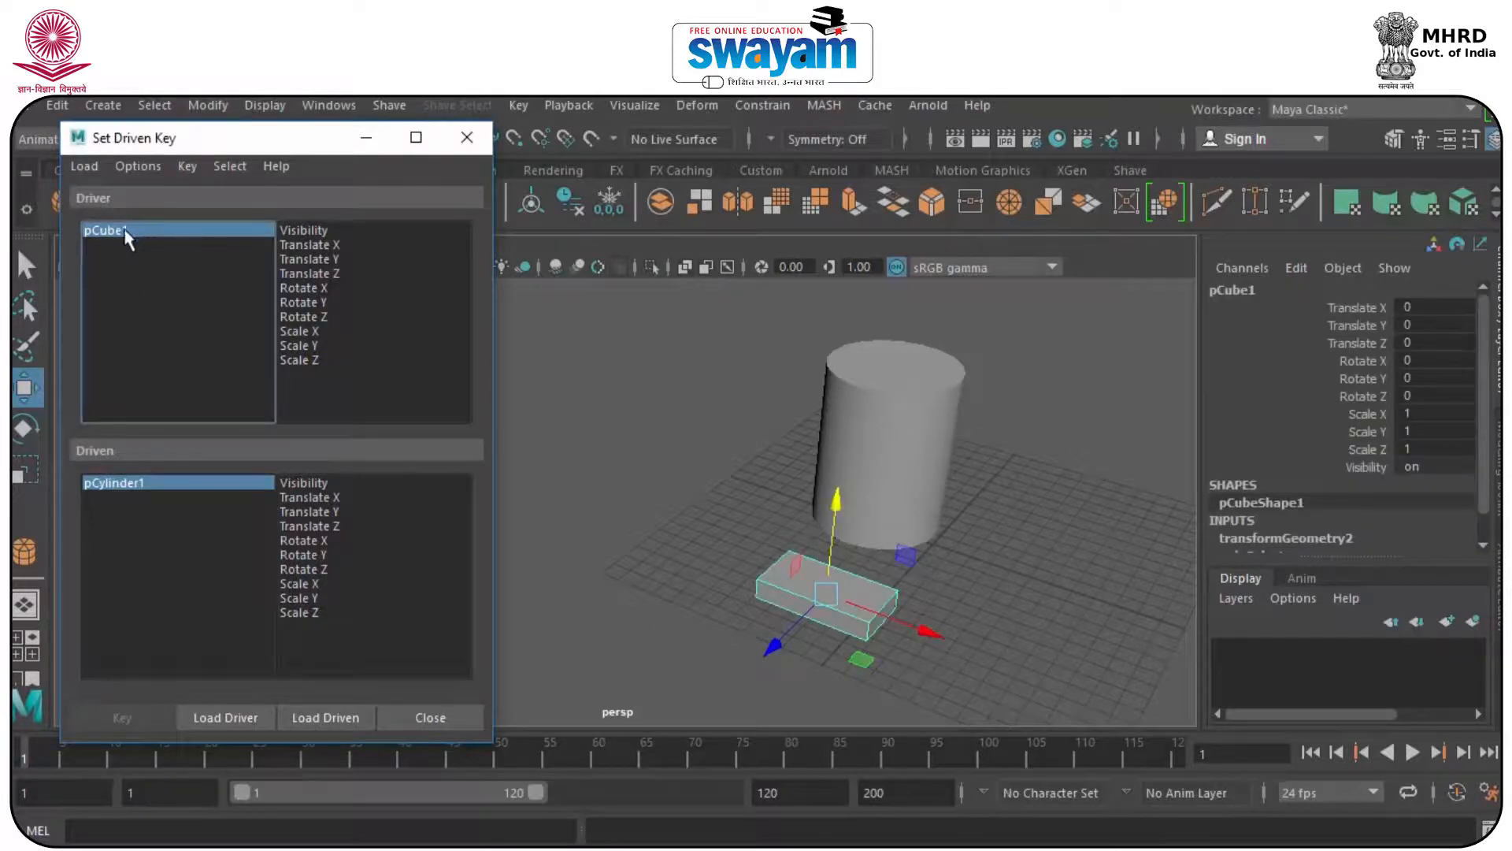
click(310, 245)
click(117, 490)
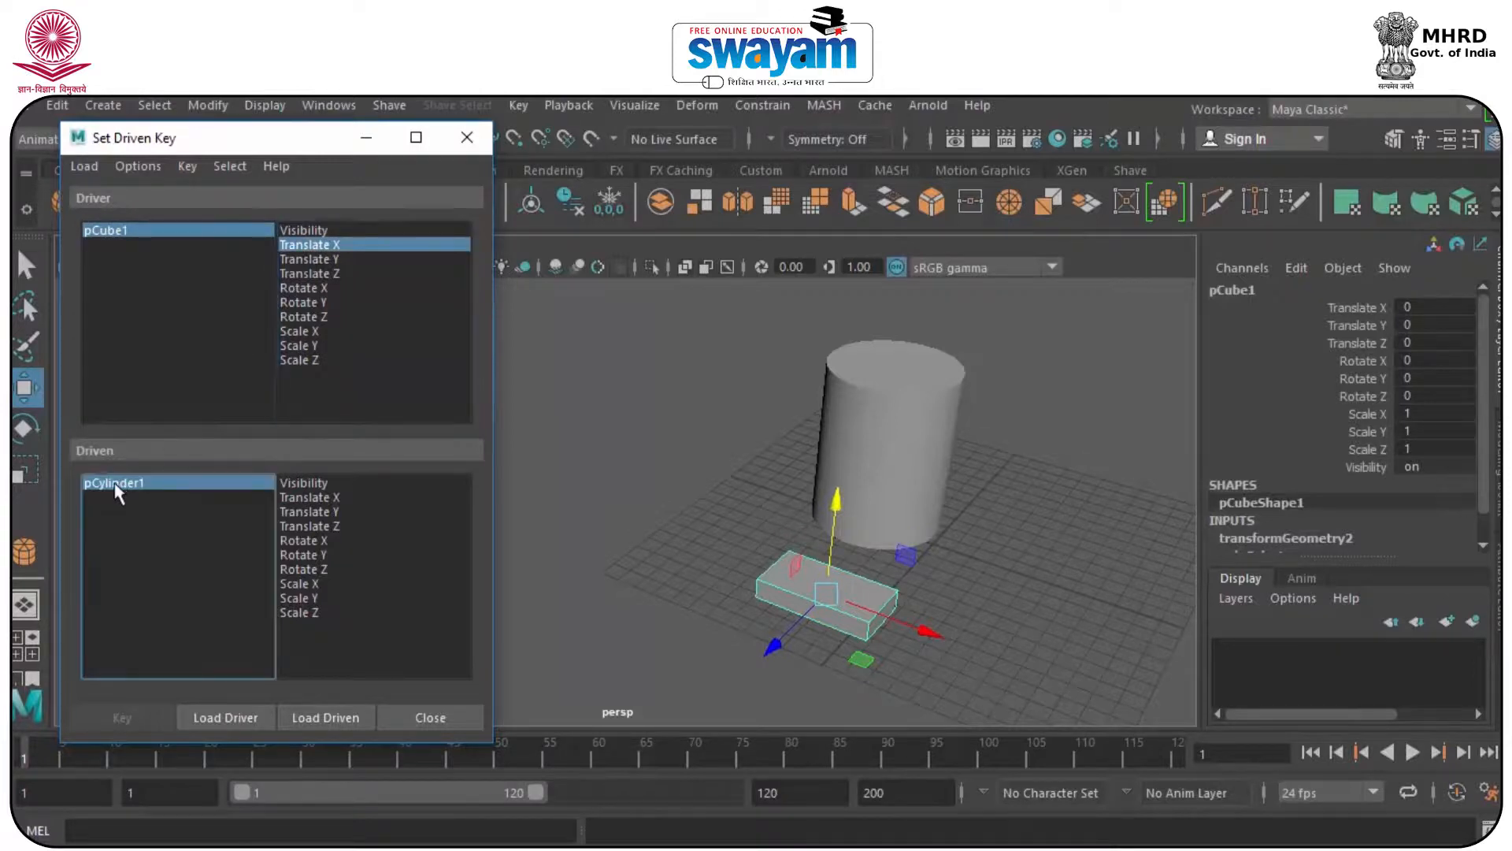
click(309, 512)
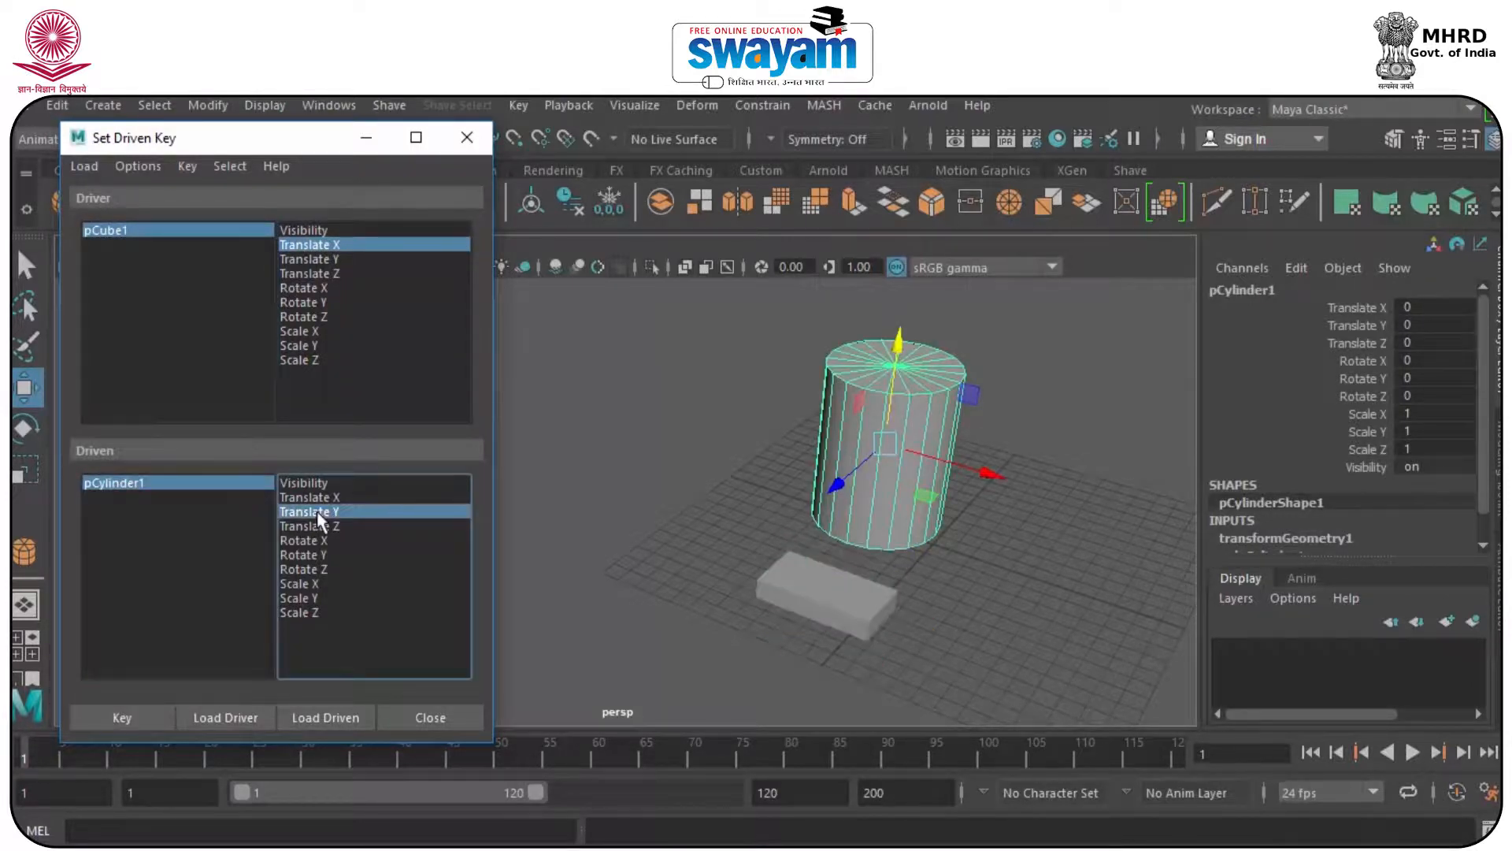
- Move the box to about -17.75 in X, raise the cylinder to about 11.69 in Y, and set a driven key
click(827, 593)
drag(864, 614, 561, 501)
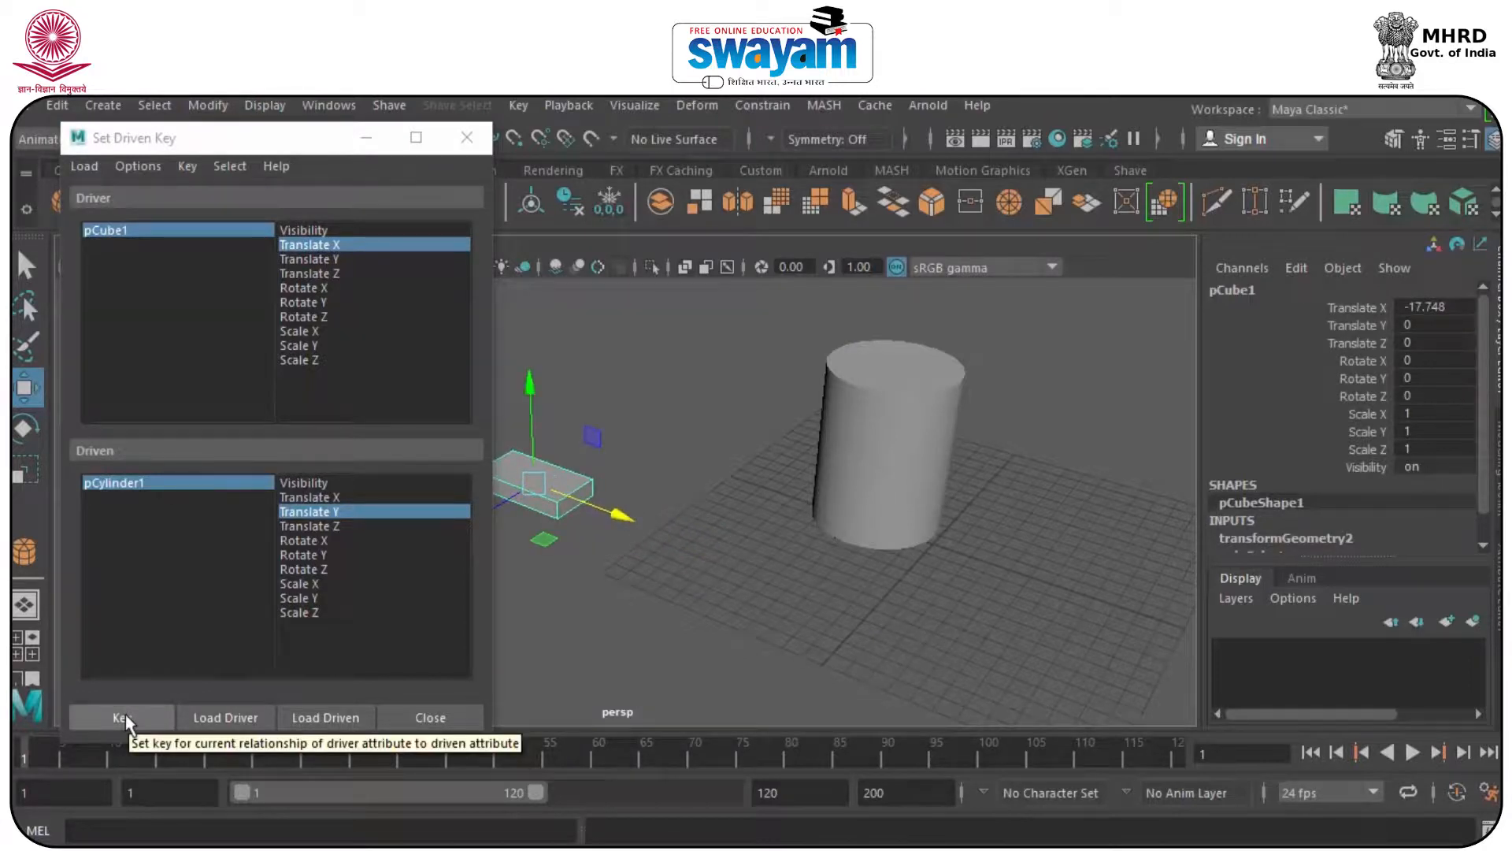
click(869, 434)
drag(895, 382, 886, 187)
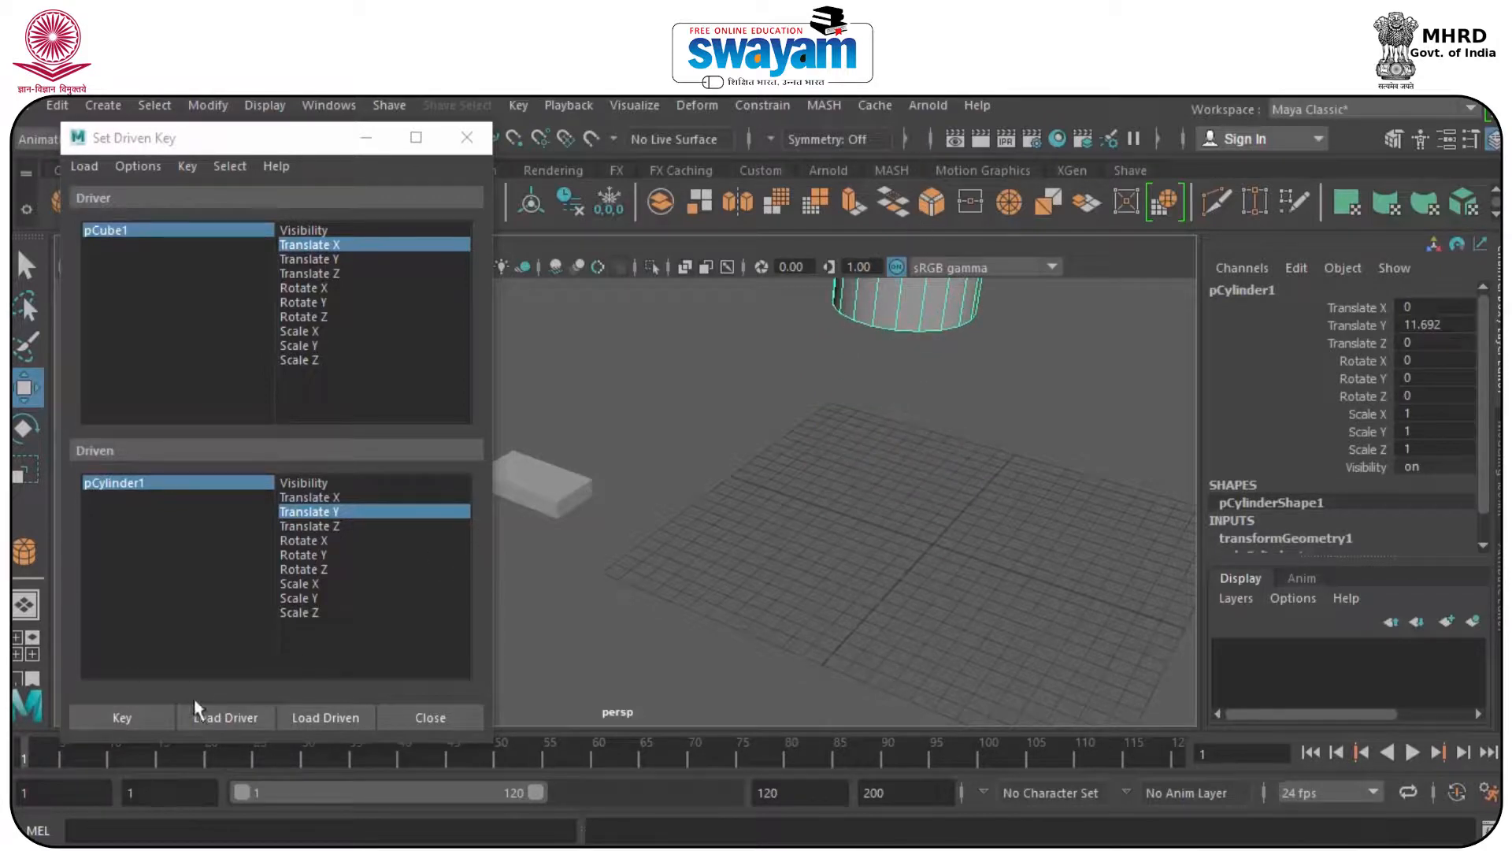
click(133, 719)
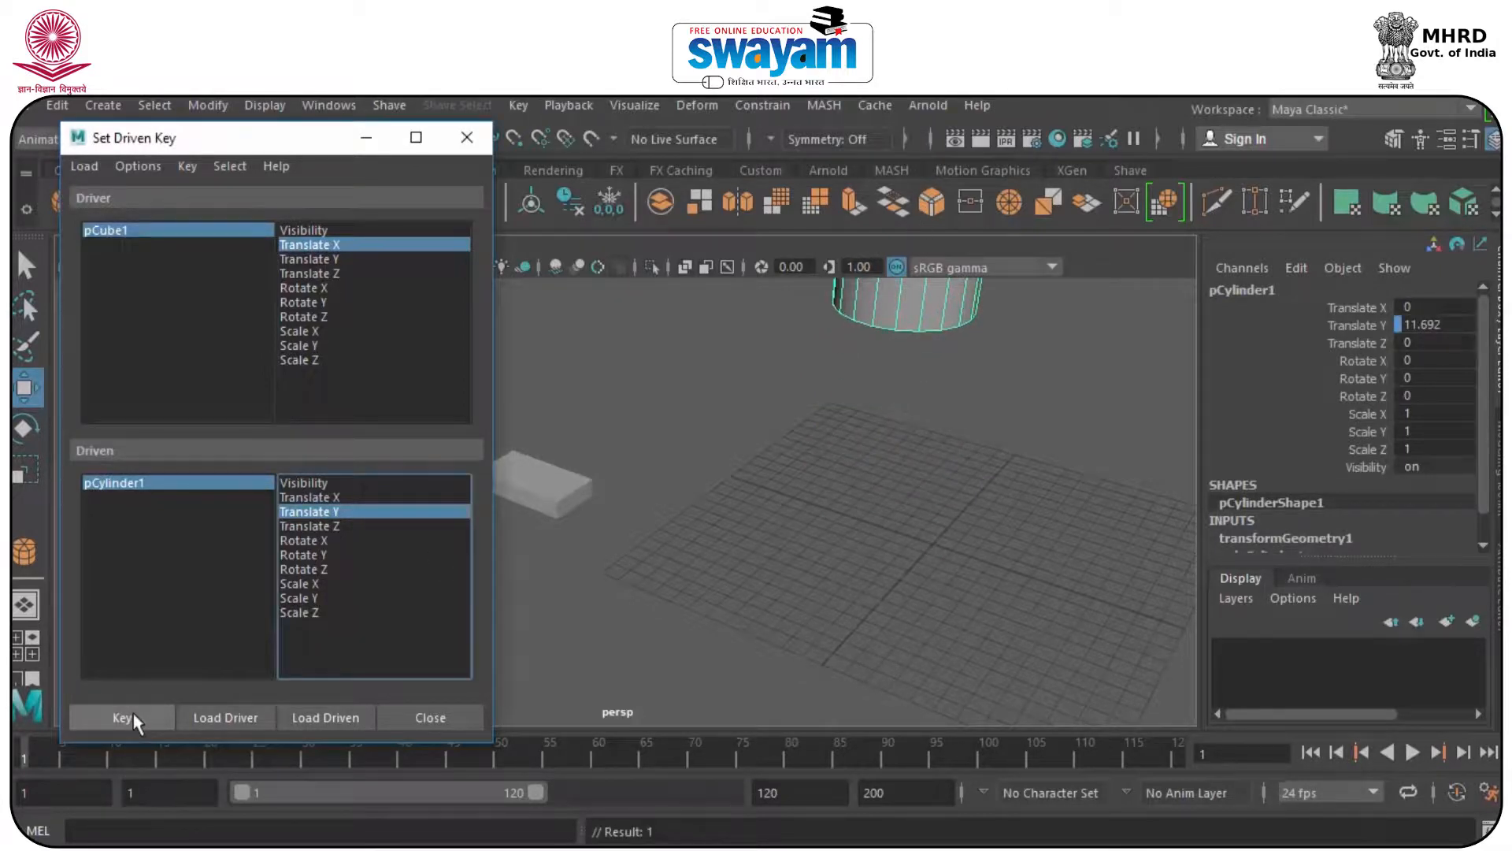
- Move the box back onto the grid, lower the cylinder to about -1.22 in Y, and set another driven key
click(645, 535)
drag(615, 401, 496, 581)
drag(608, 514, 937, 655)
click(938, 307)
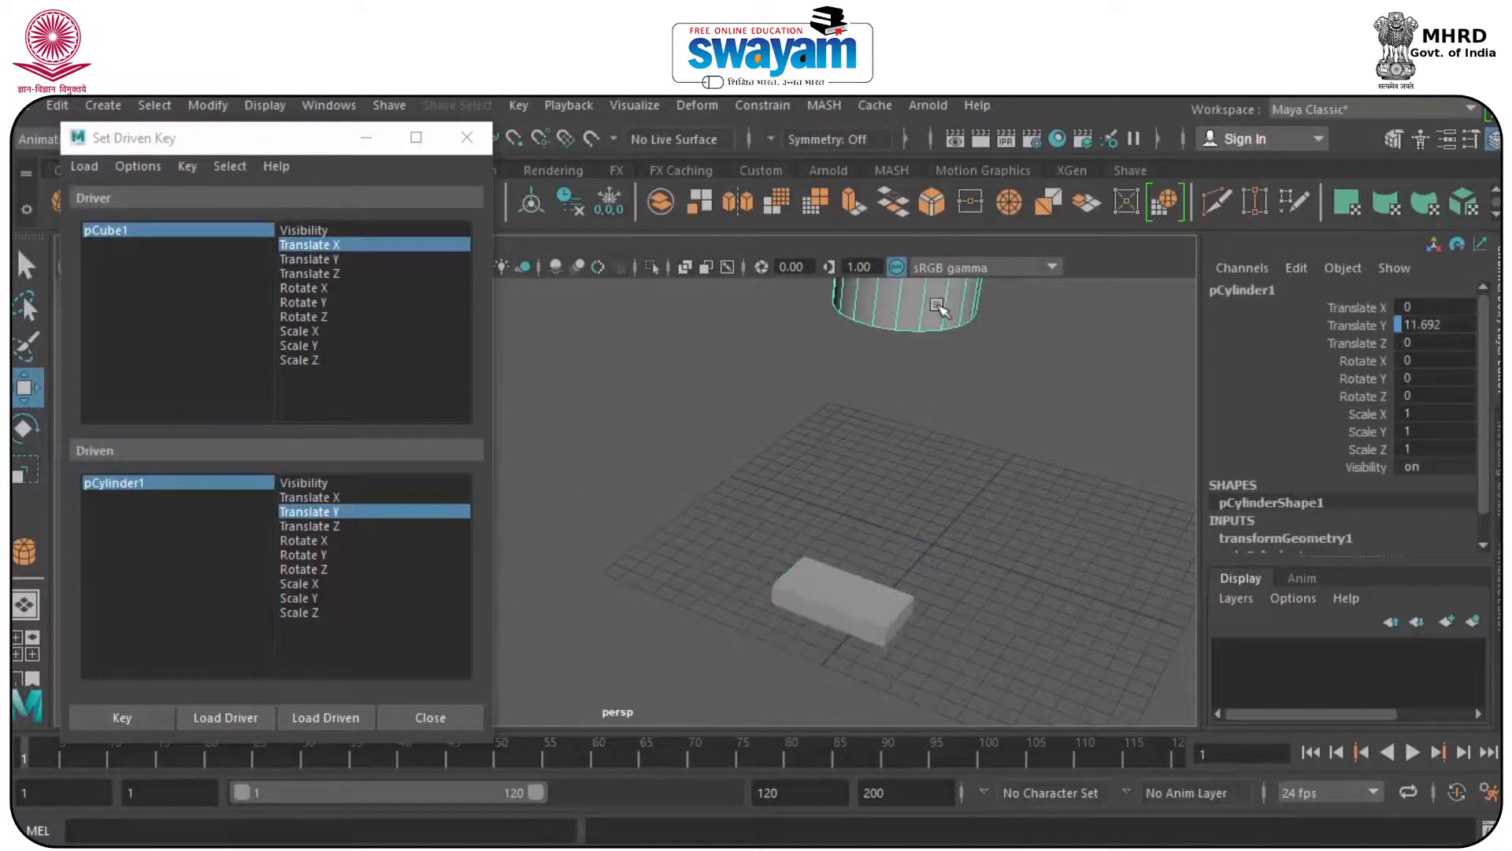
middle_drag(935, 415, 916, 472)
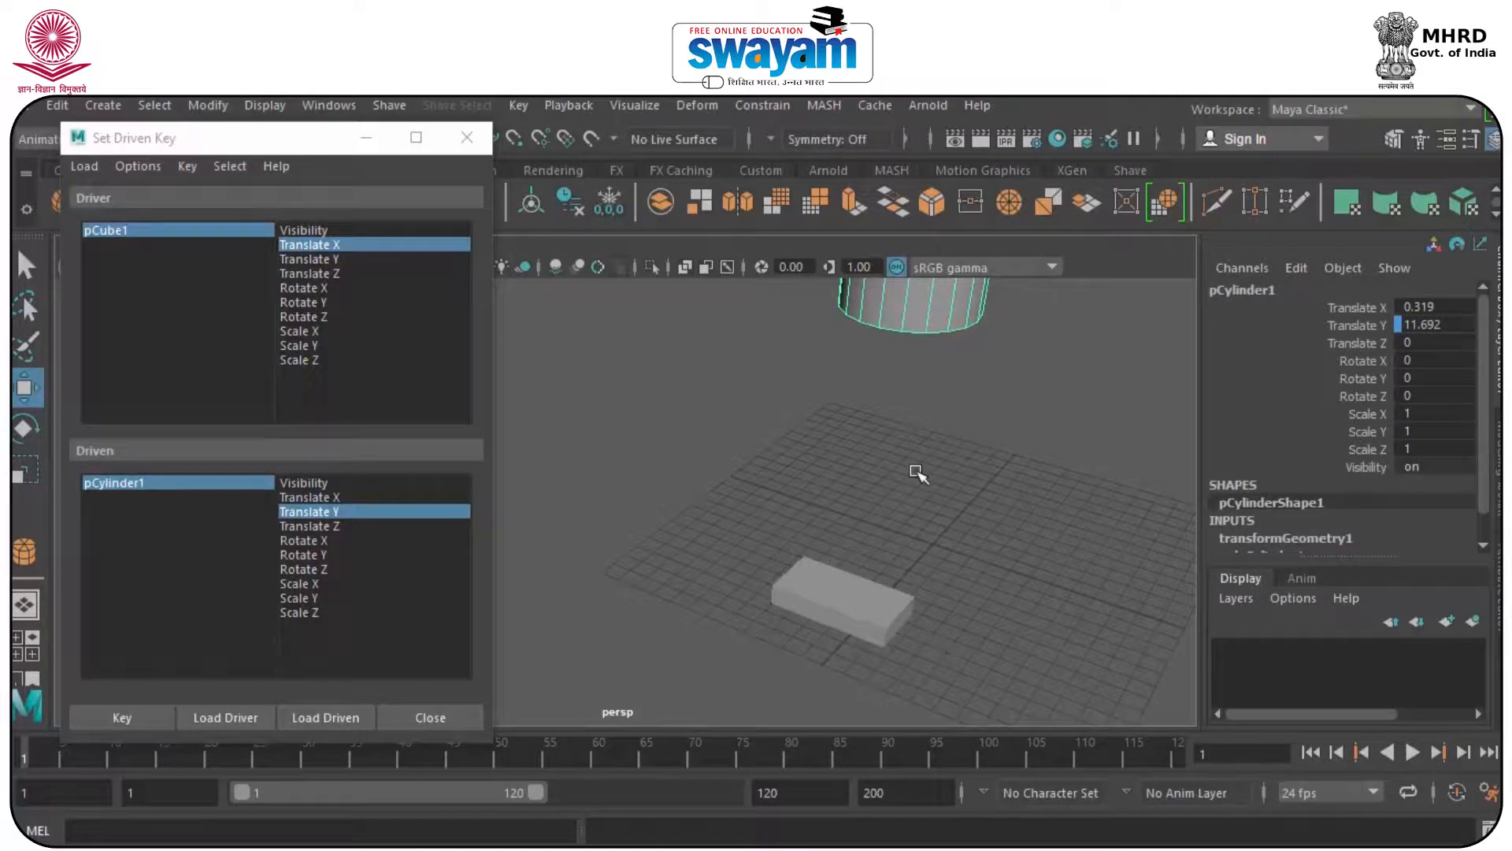
key(ctrl+z)
scroll(910, 471, up, 5)
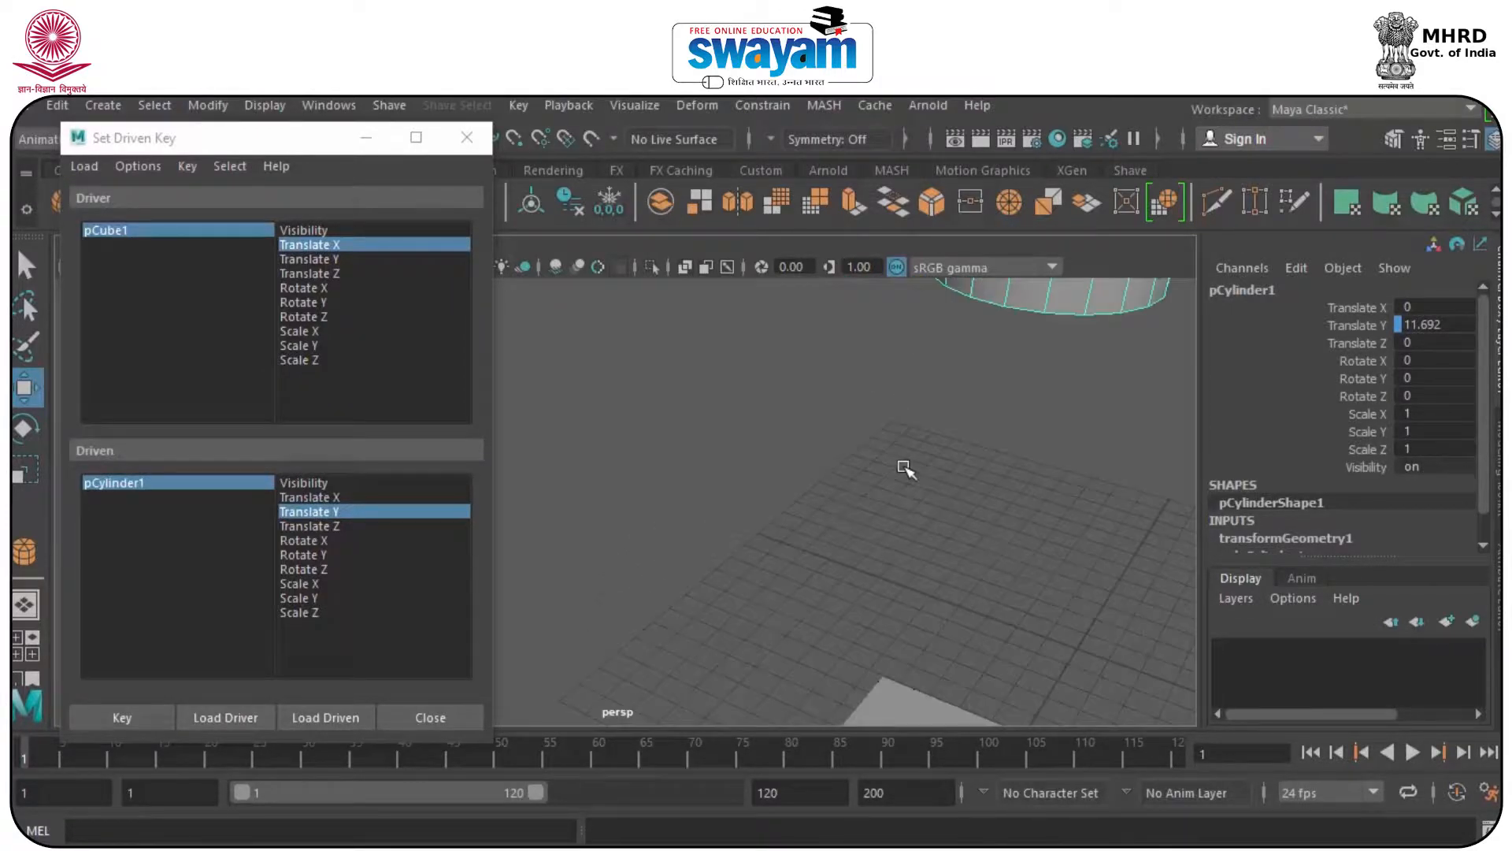
scroll(906, 470, down, 5)
drag(849, 288, 819, 495)
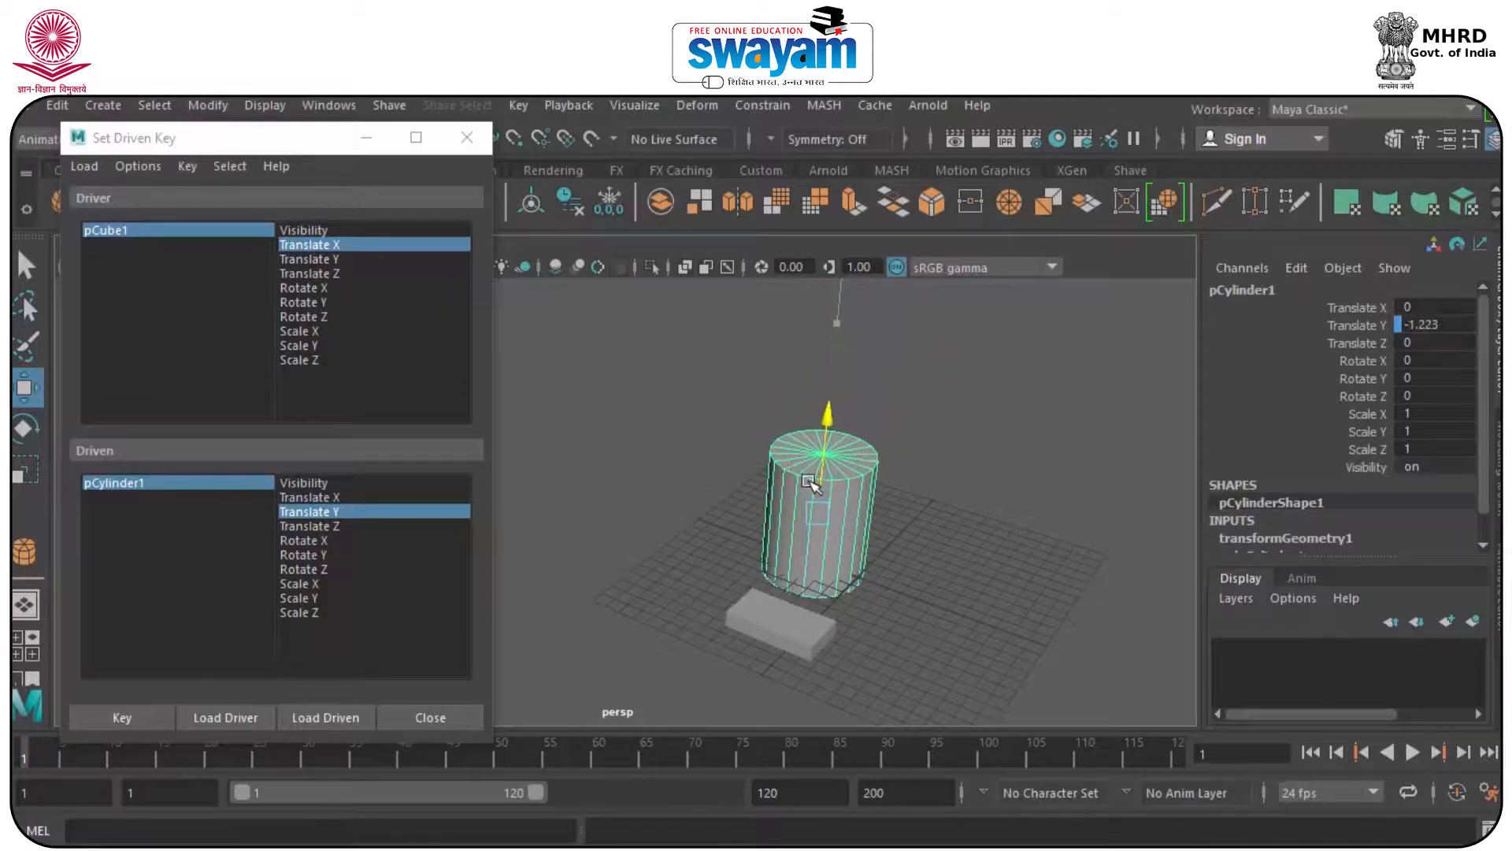
click(115, 719)
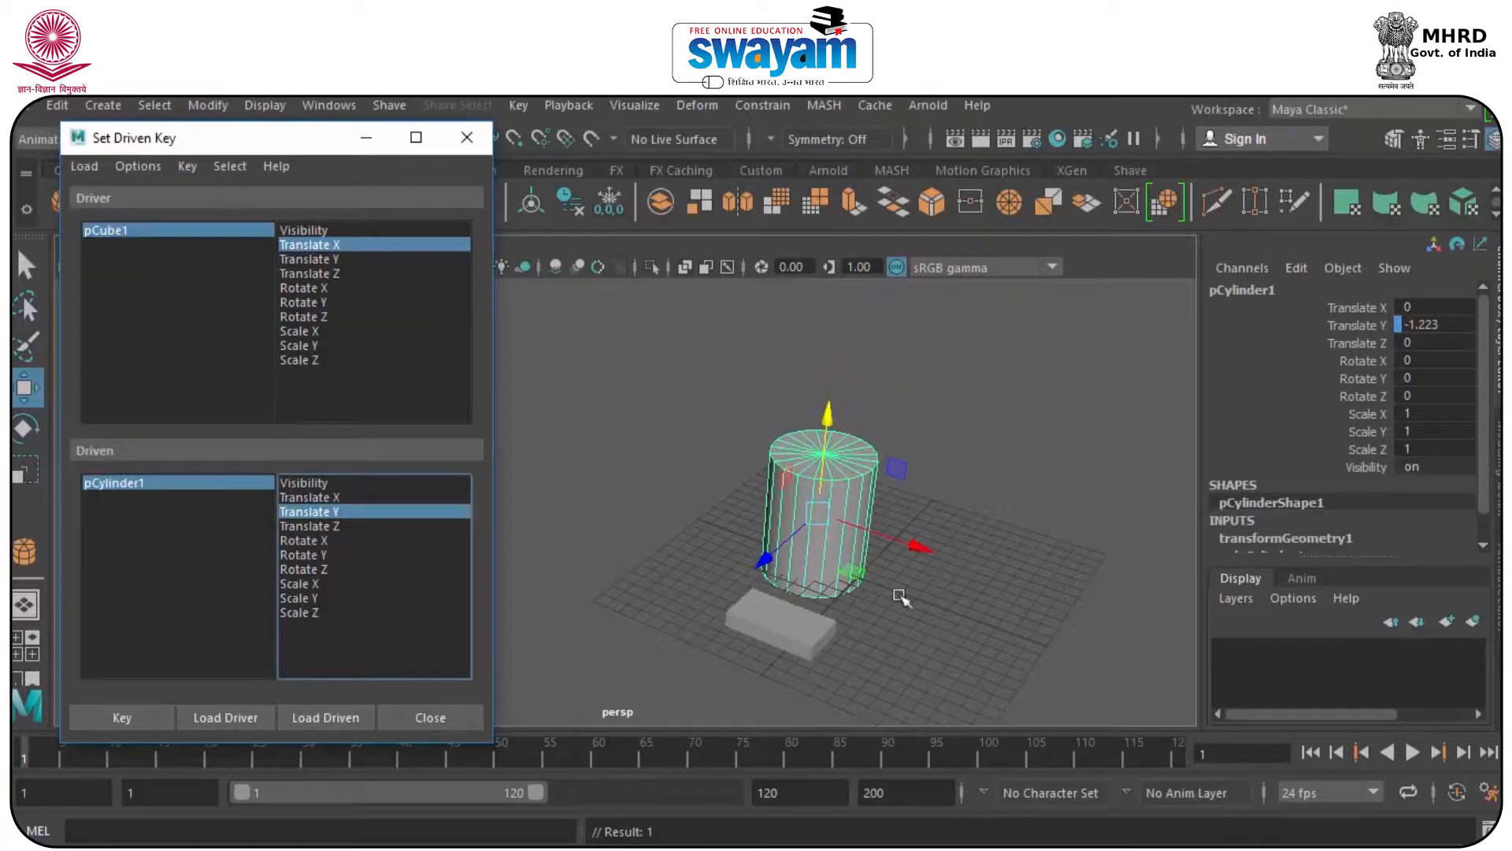
- Slide the box along X to about -8.81 to test how it drives the cylinder's height
click(809, 602)
click(809, 632)
drag(834, 646, 709, 552)
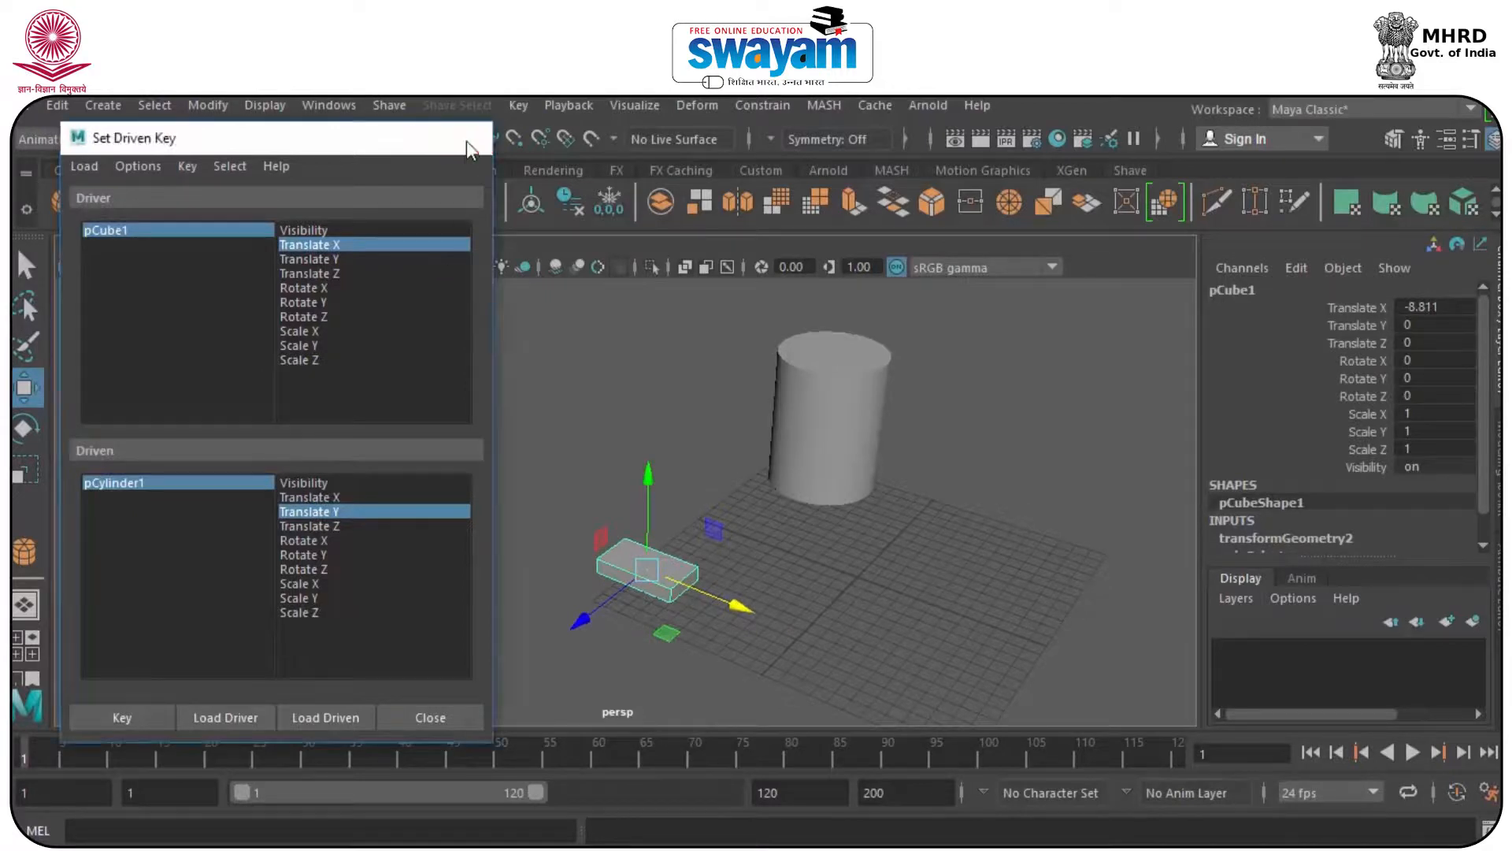
- Close the Set Driven Key window and start a new empty scene
click(467, 139)
click(31, 105)
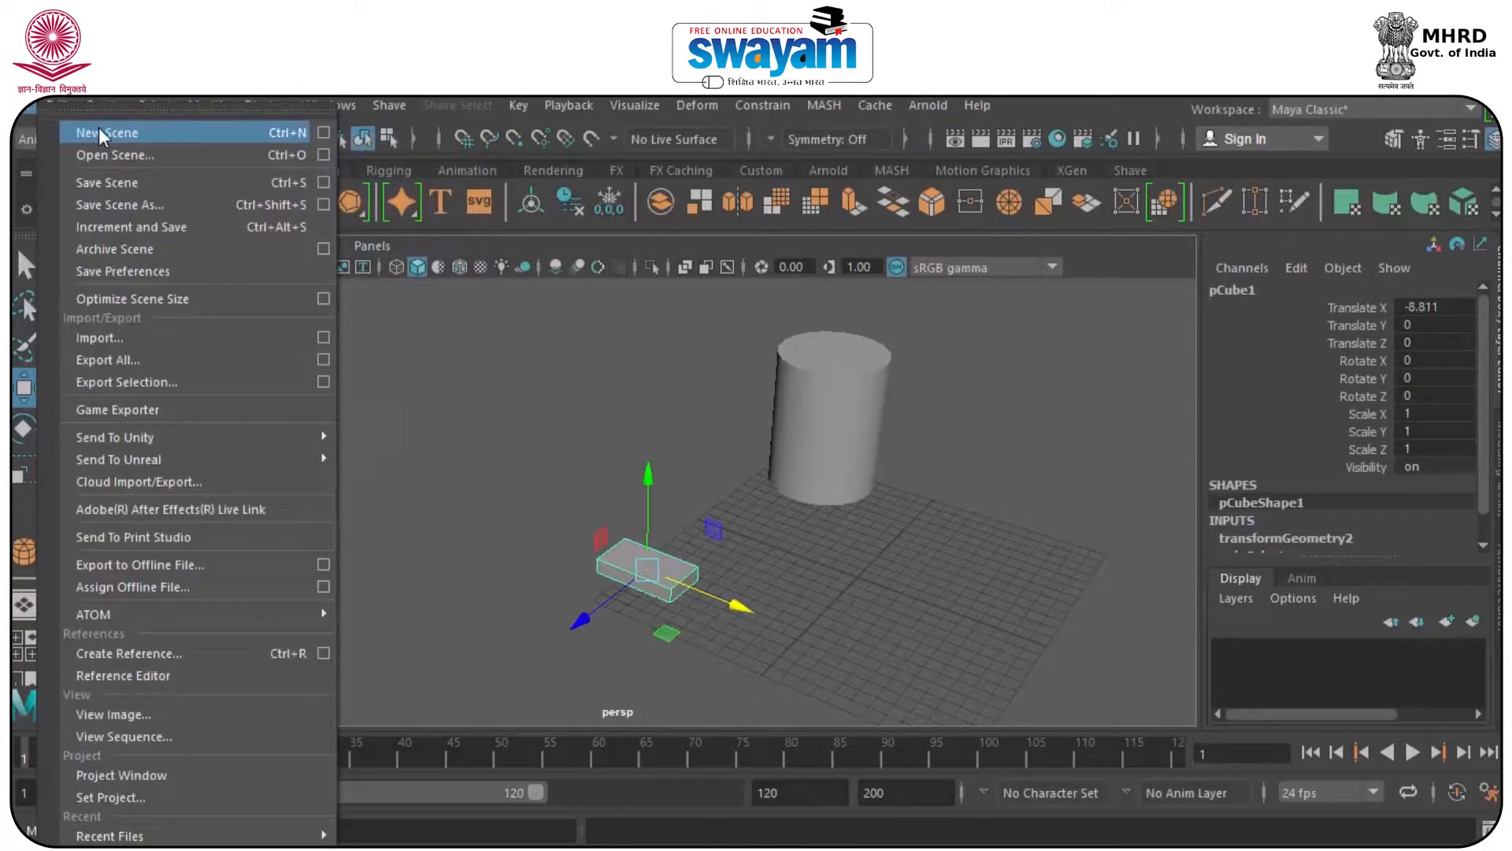
click(97, 131)
click(761, 489)
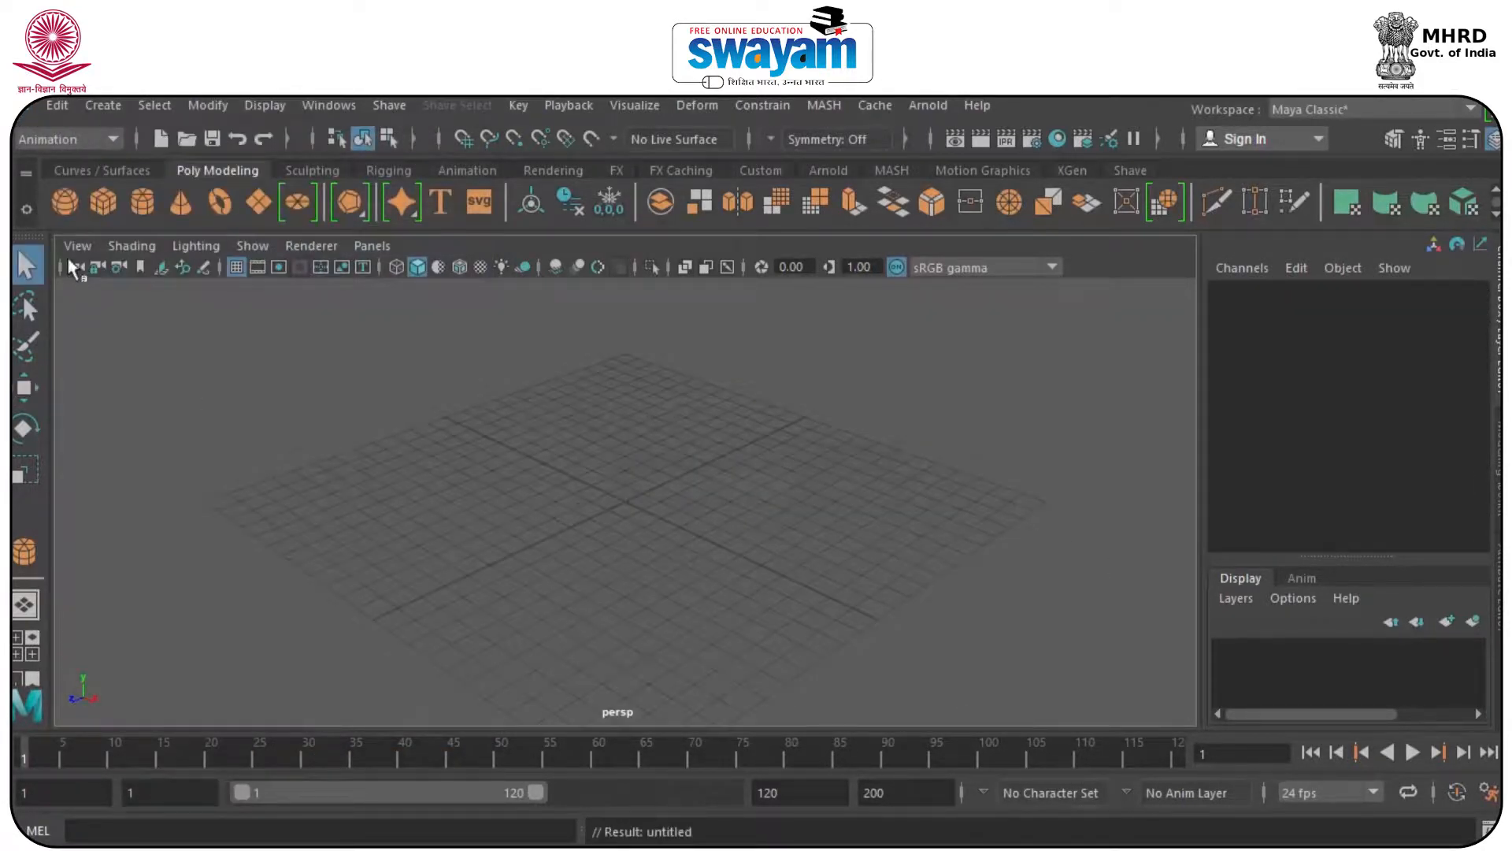
- Create a long polygon box near the grid's edge and a large sphere near the grid's centre
click(103, 201)
drag(412, 519, 523, 630)
drag(523, 630, 513, 504)
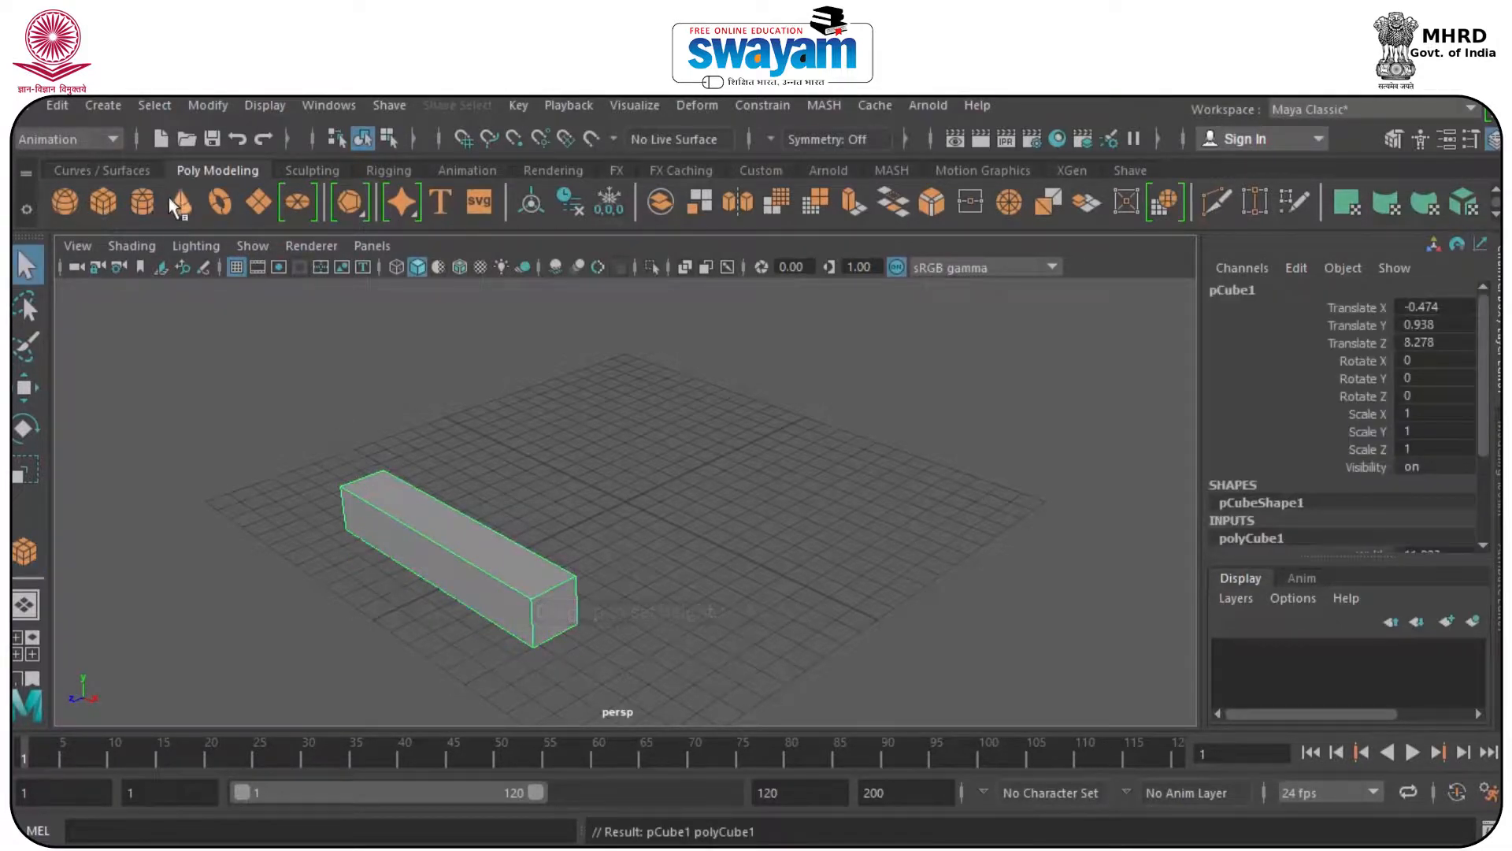
drag(614, 475, 661, 512)
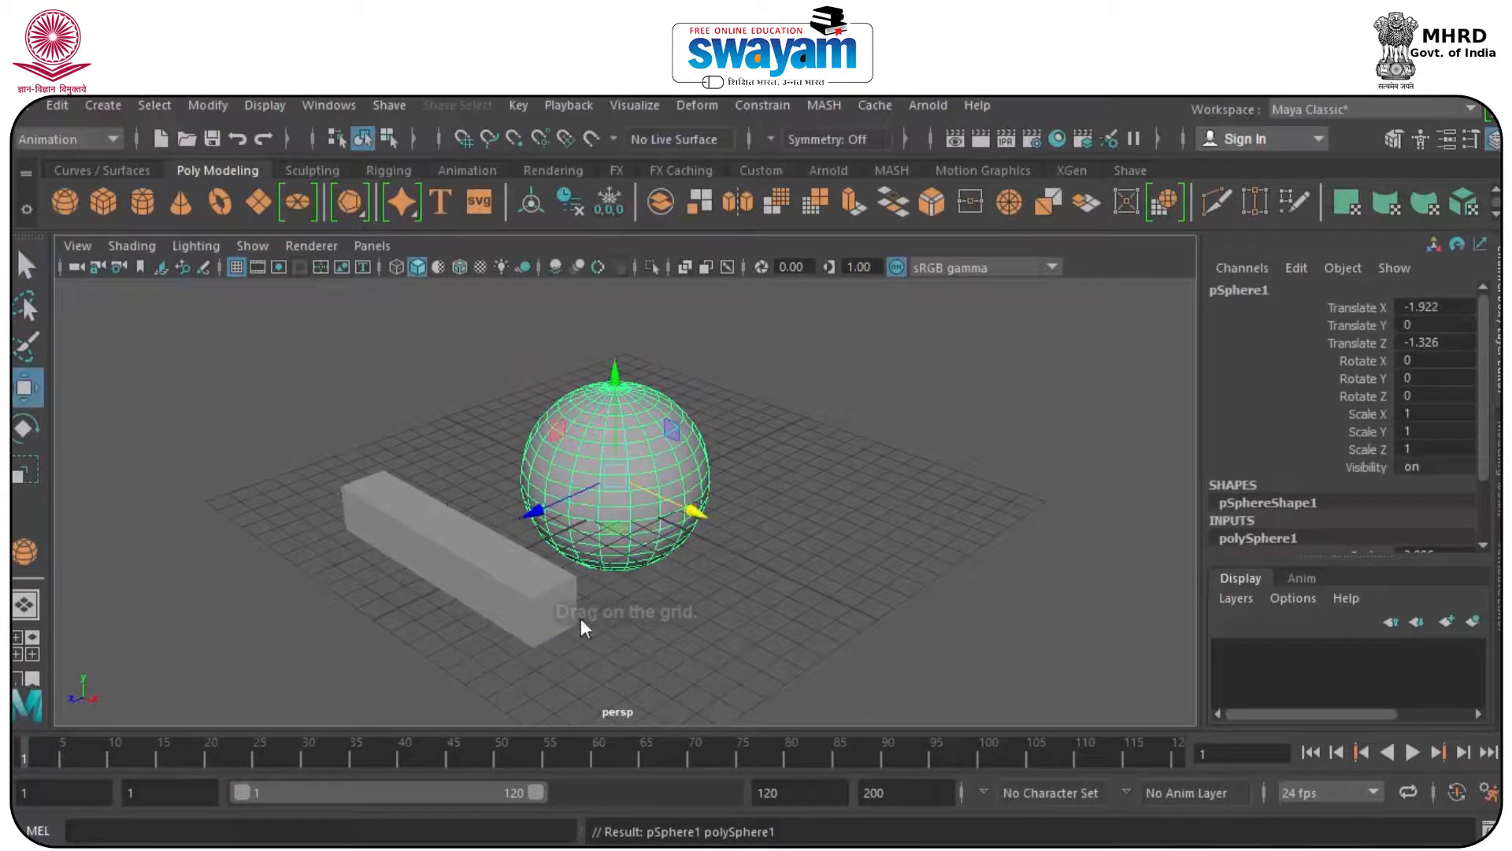
- Shift the long box to about 8.99 in Z and try scaling the sphere uniformly
click(489, 581)
alt+drag(473, 606, 315, 551)
click(647, 482)
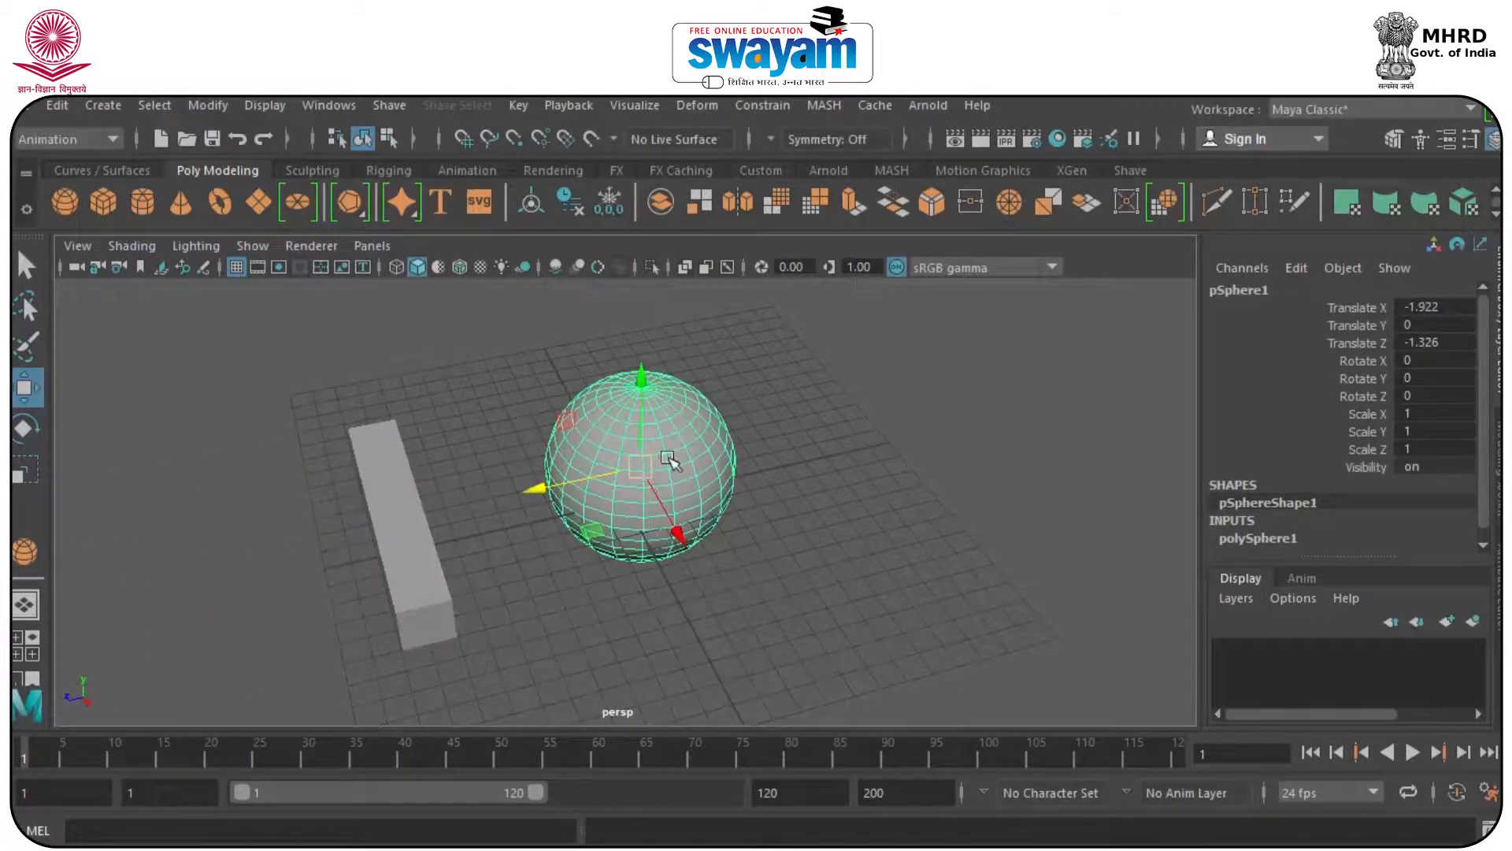
key(r)
drag(630, 463, 685, 475)
- Freeze the transformations of both the long box and the sphere, and deselect them
drag(862, 331, 252, 686)
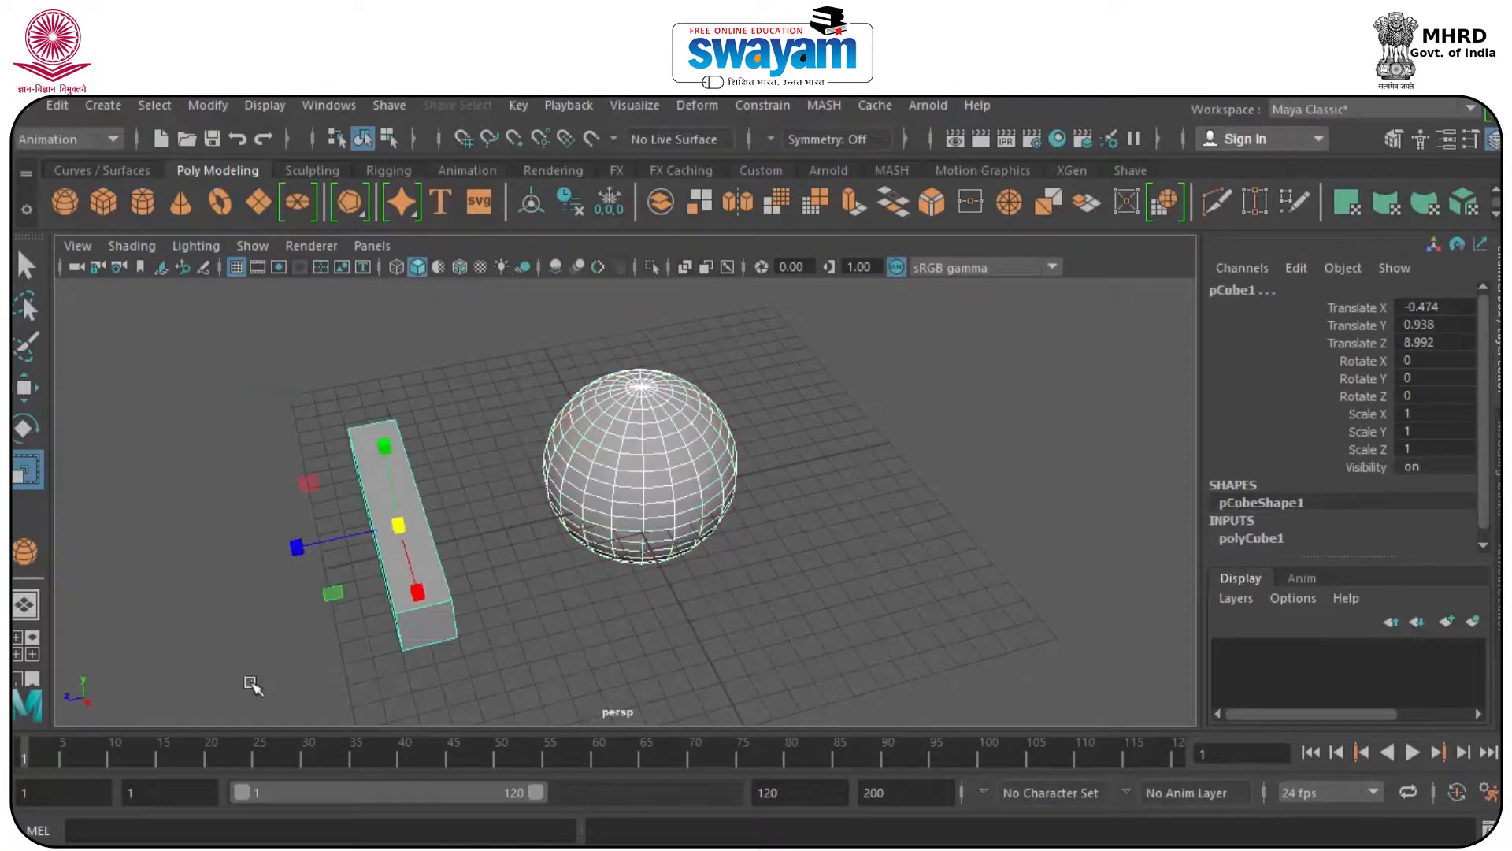
click(207, 105)
click(258, 201)
click(530, 484)
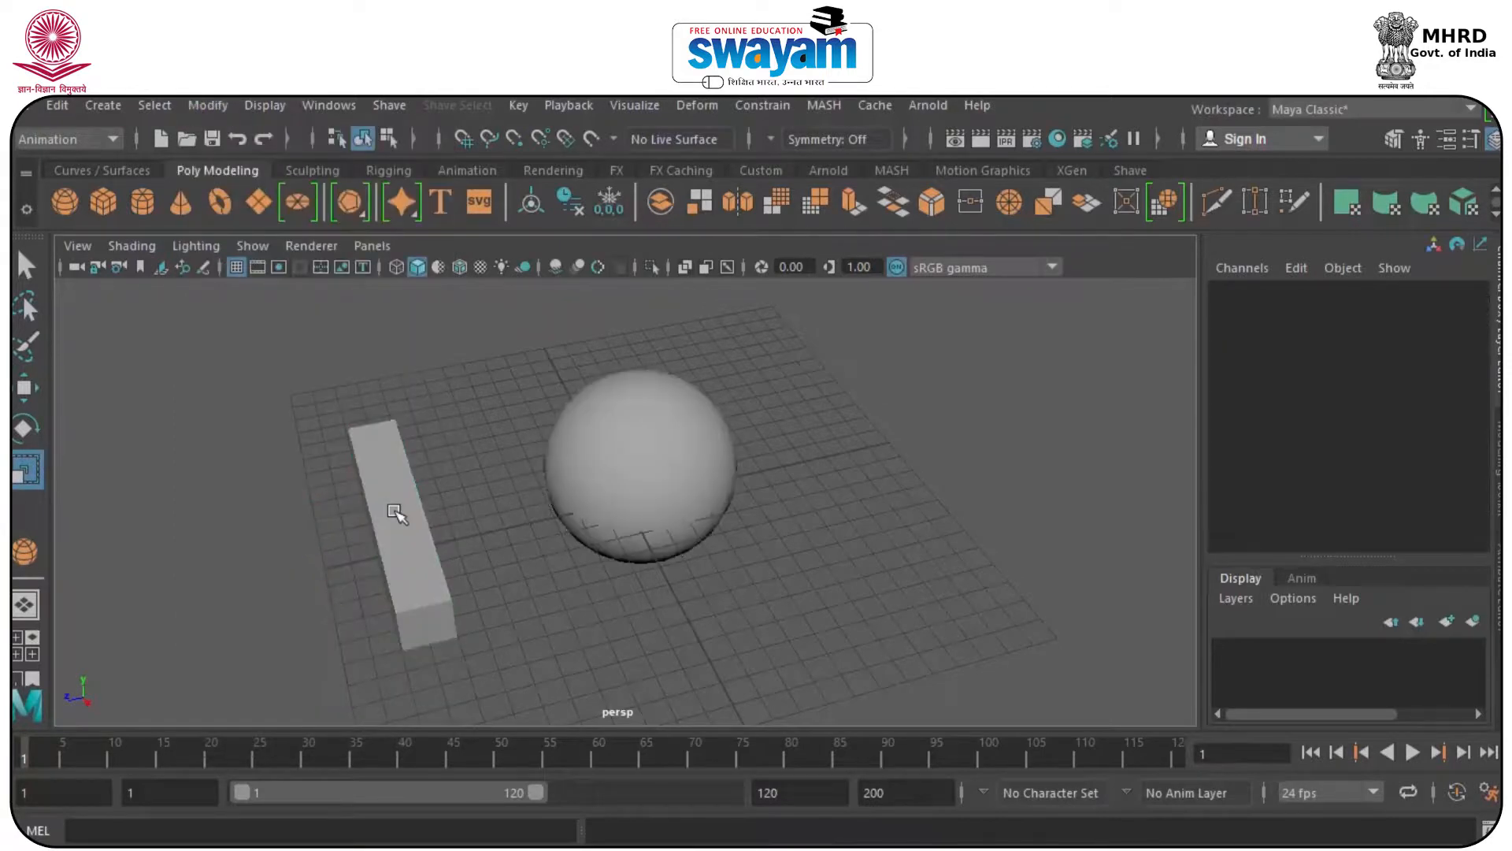
click(397, 517)
key(w)
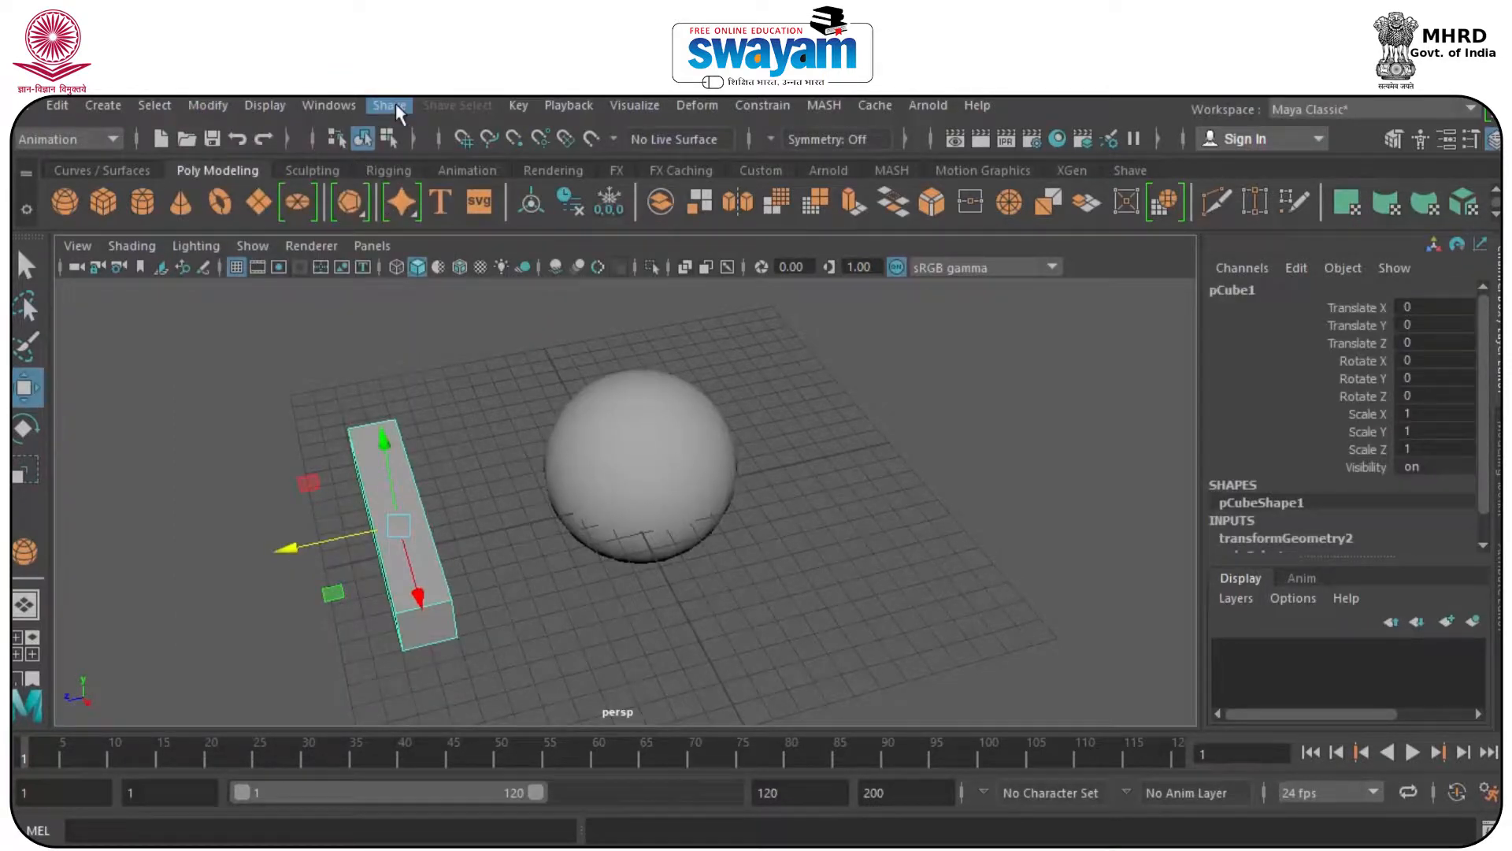
click(518, 104)
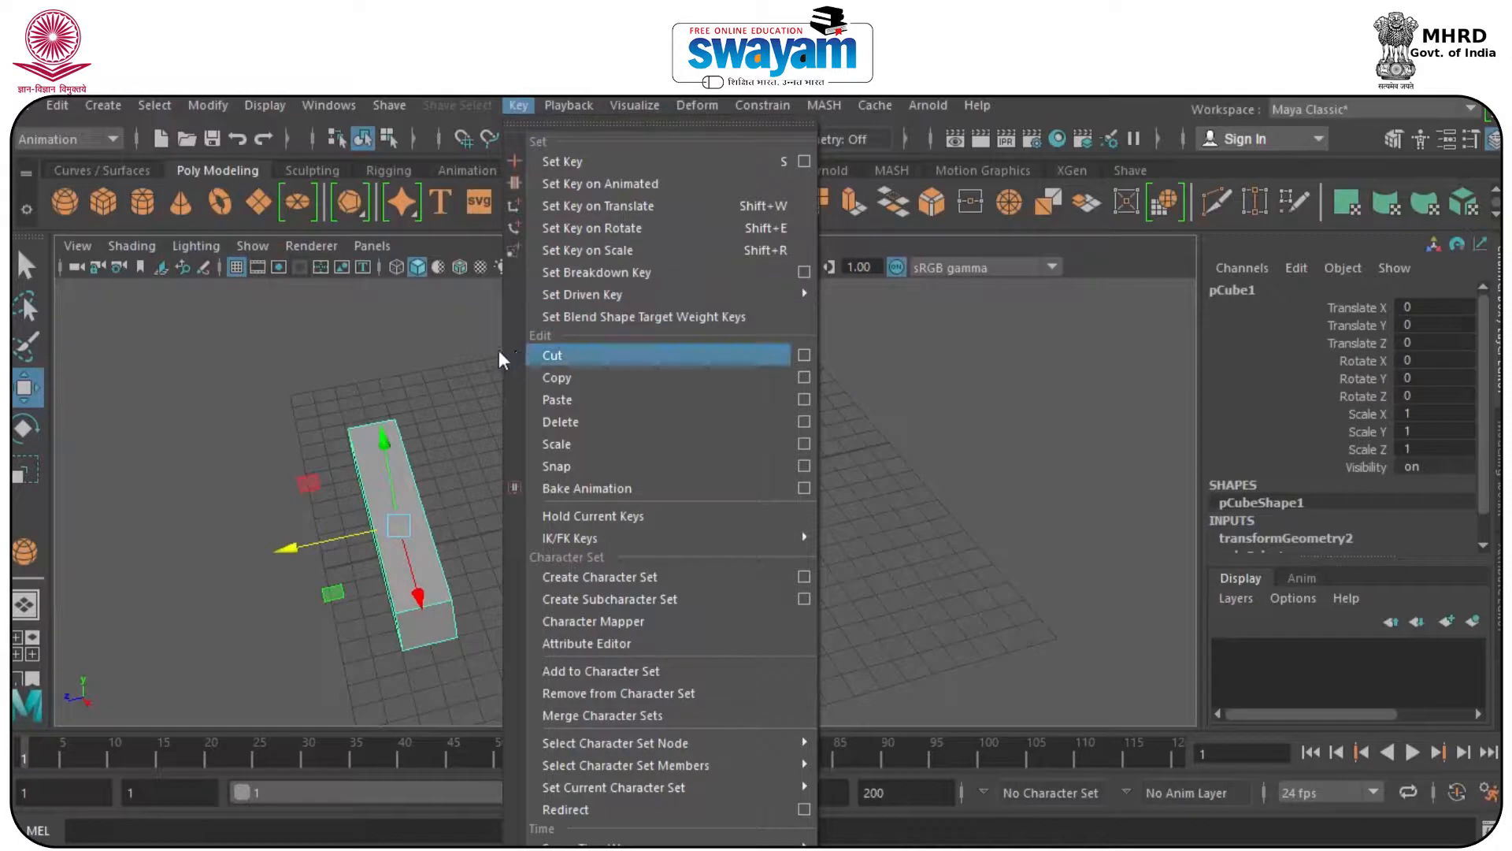
click(404, 344)
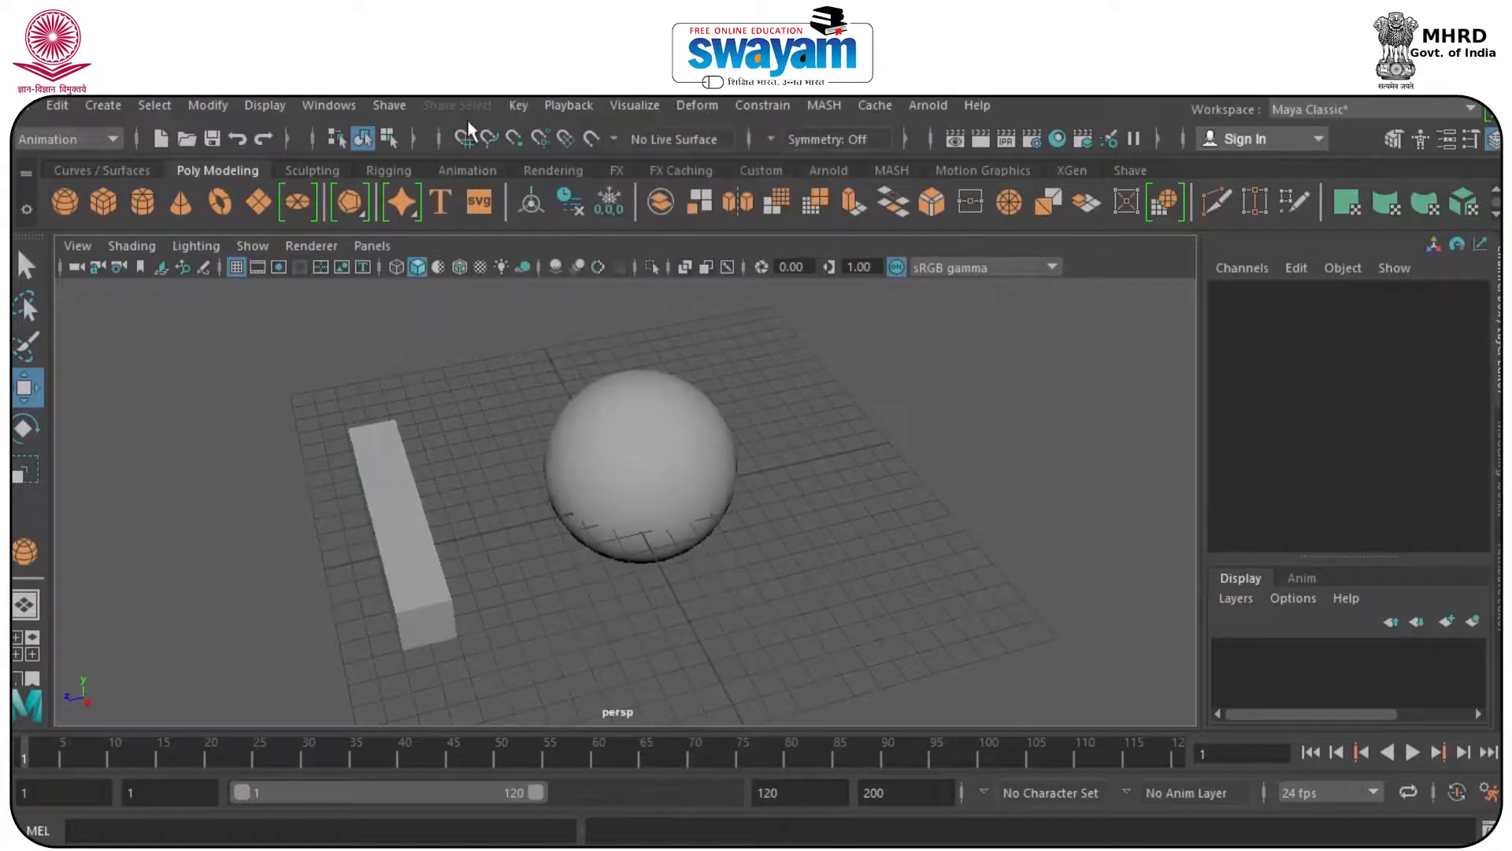
- Open Set Driven Key and load the long box as the driver and the sphere as the driven object
click(513, 105)
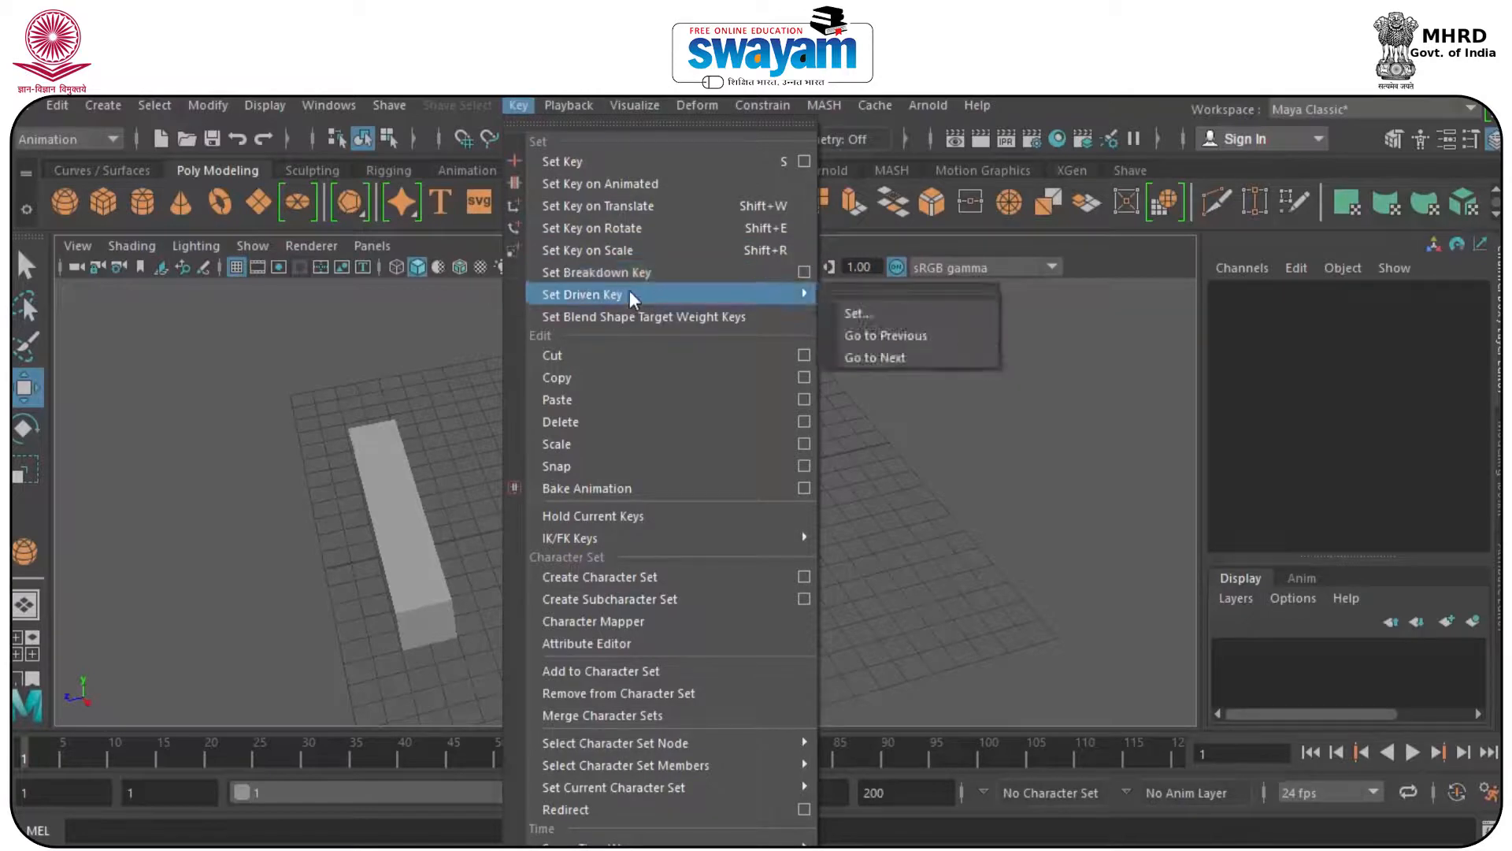
click(881, 313)
drag(263, 136, 961, 180)
click(381, 506)
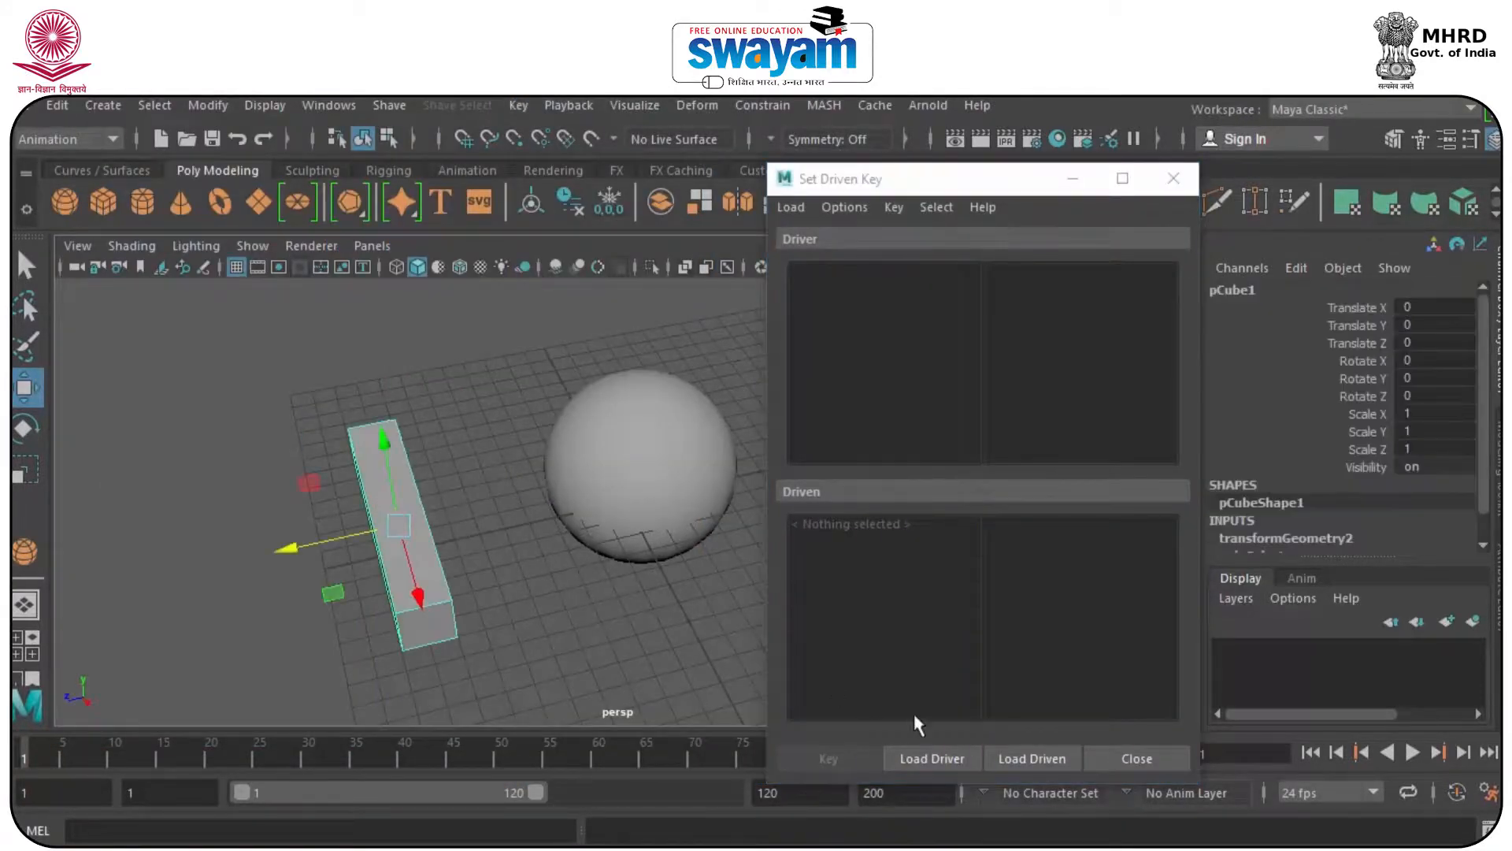
click(932, 758)
click(721, 548)
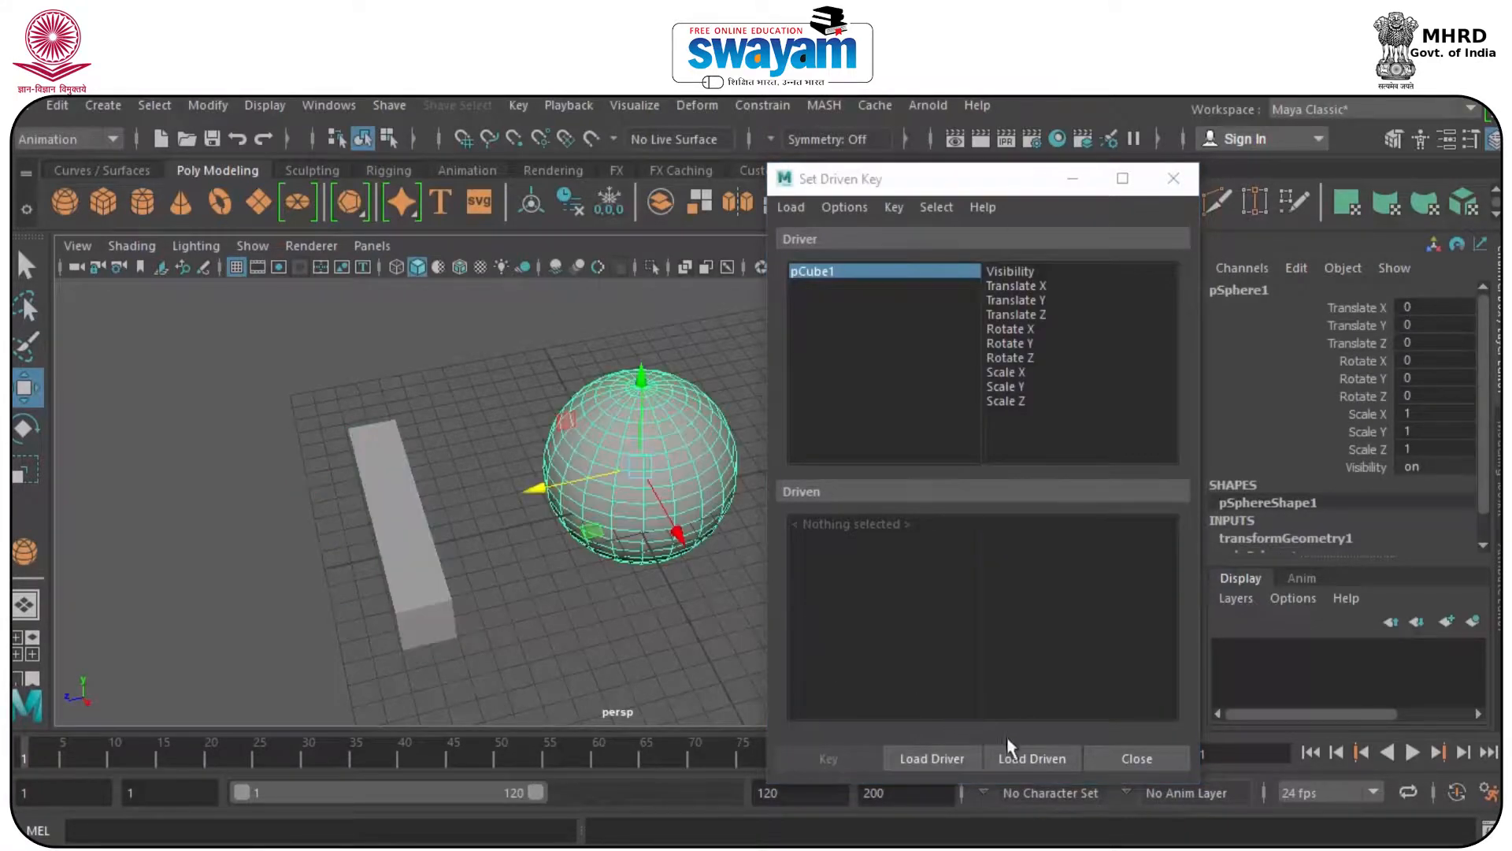
click(1032, 758)
click(607, 651)
- Try the long box at Translate Z 3 and set it back to 0
click(422, 537)
drag(329, 543, 210, 567)
click(1442, 341)
text(3)
key(Return)
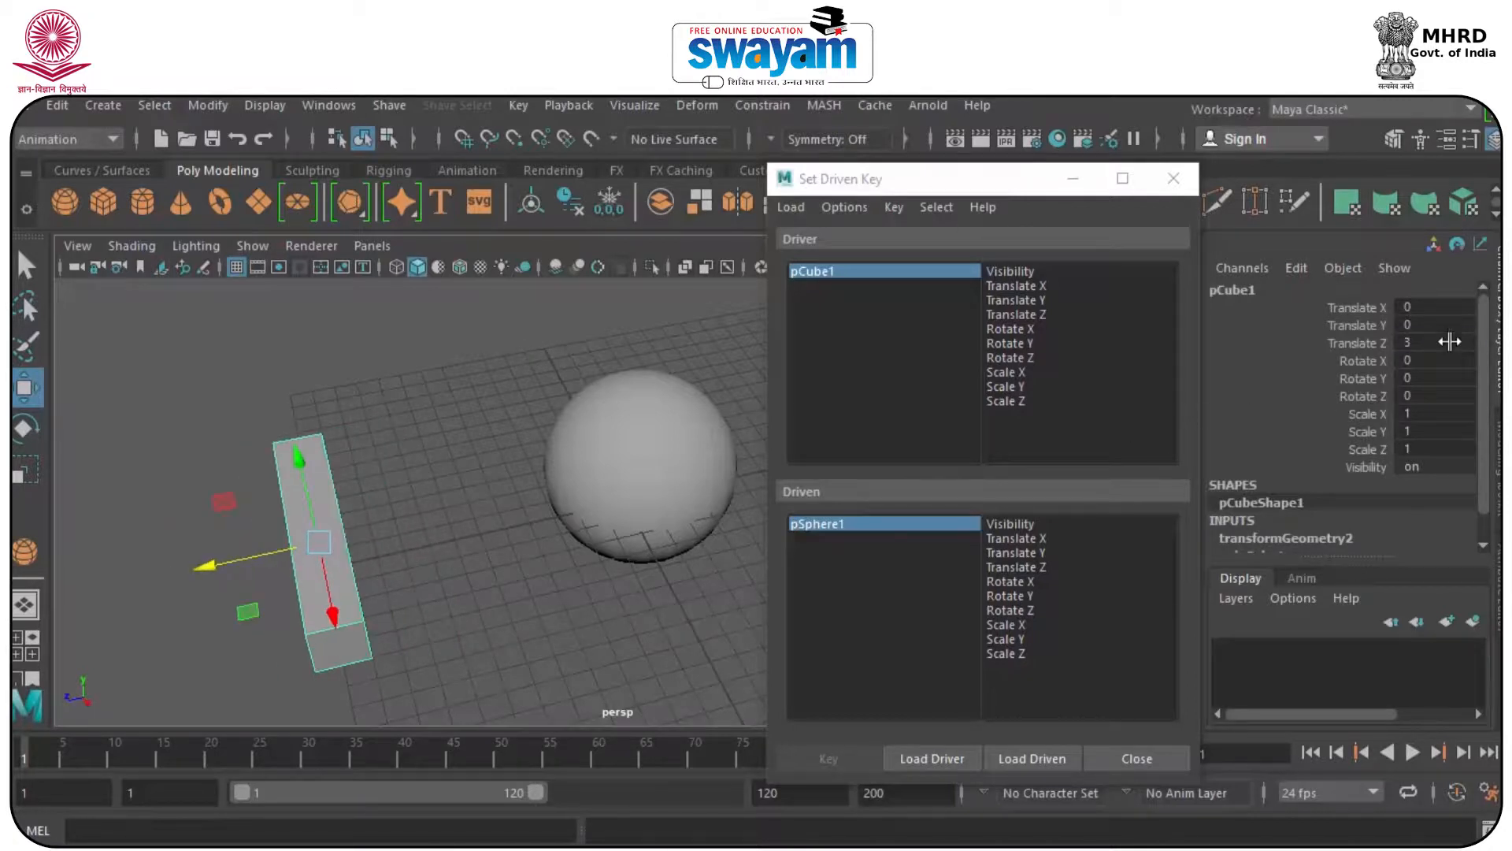
click(1437, 336)
key(Return)
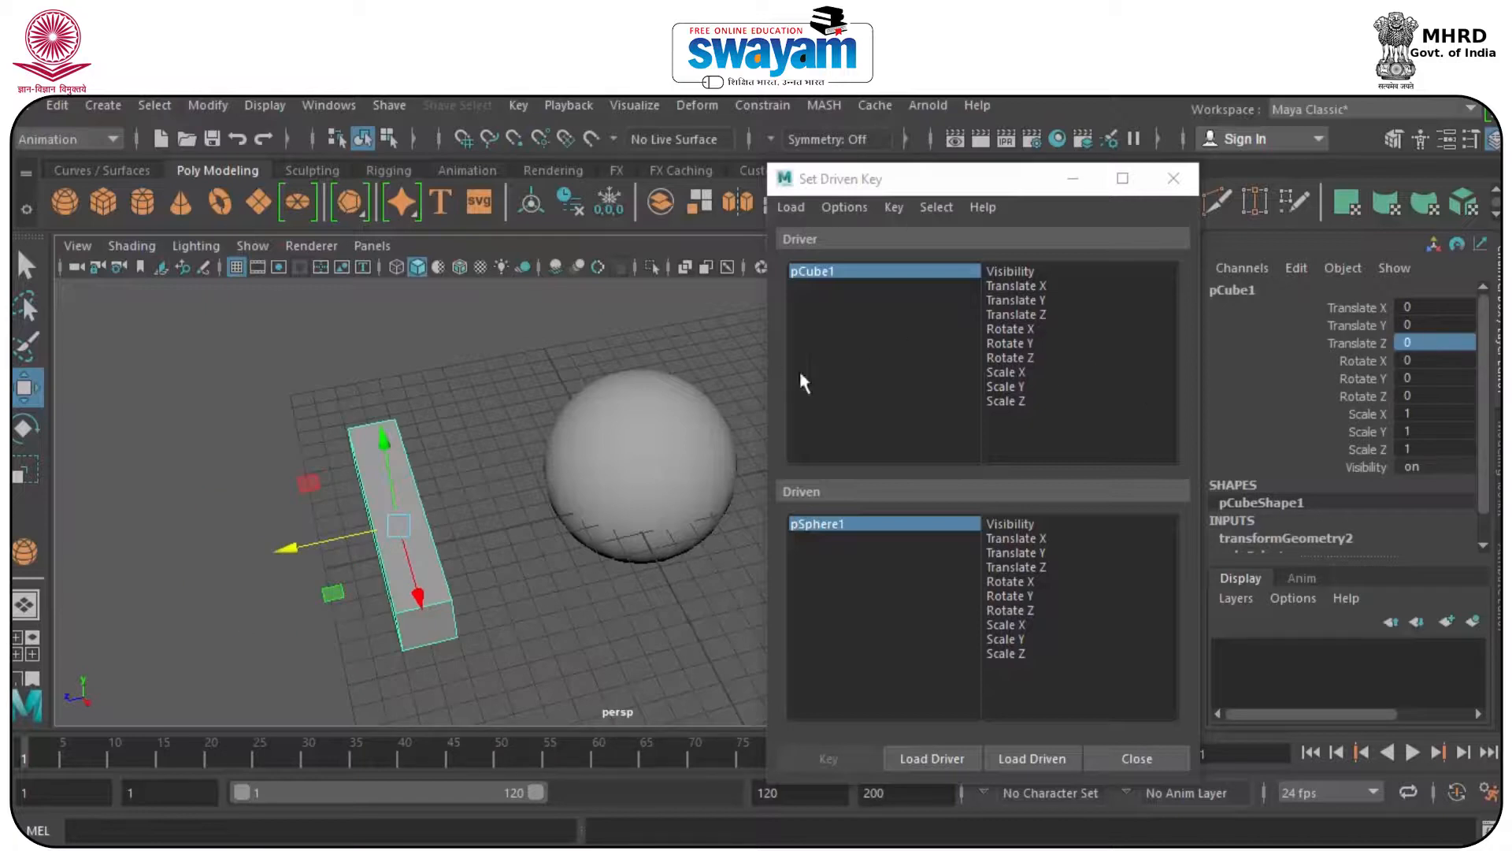
- Set a driven key with the box's Translate Z driving the sphere's Scale X, Scale Y and Scale Z
click(1033, 311)
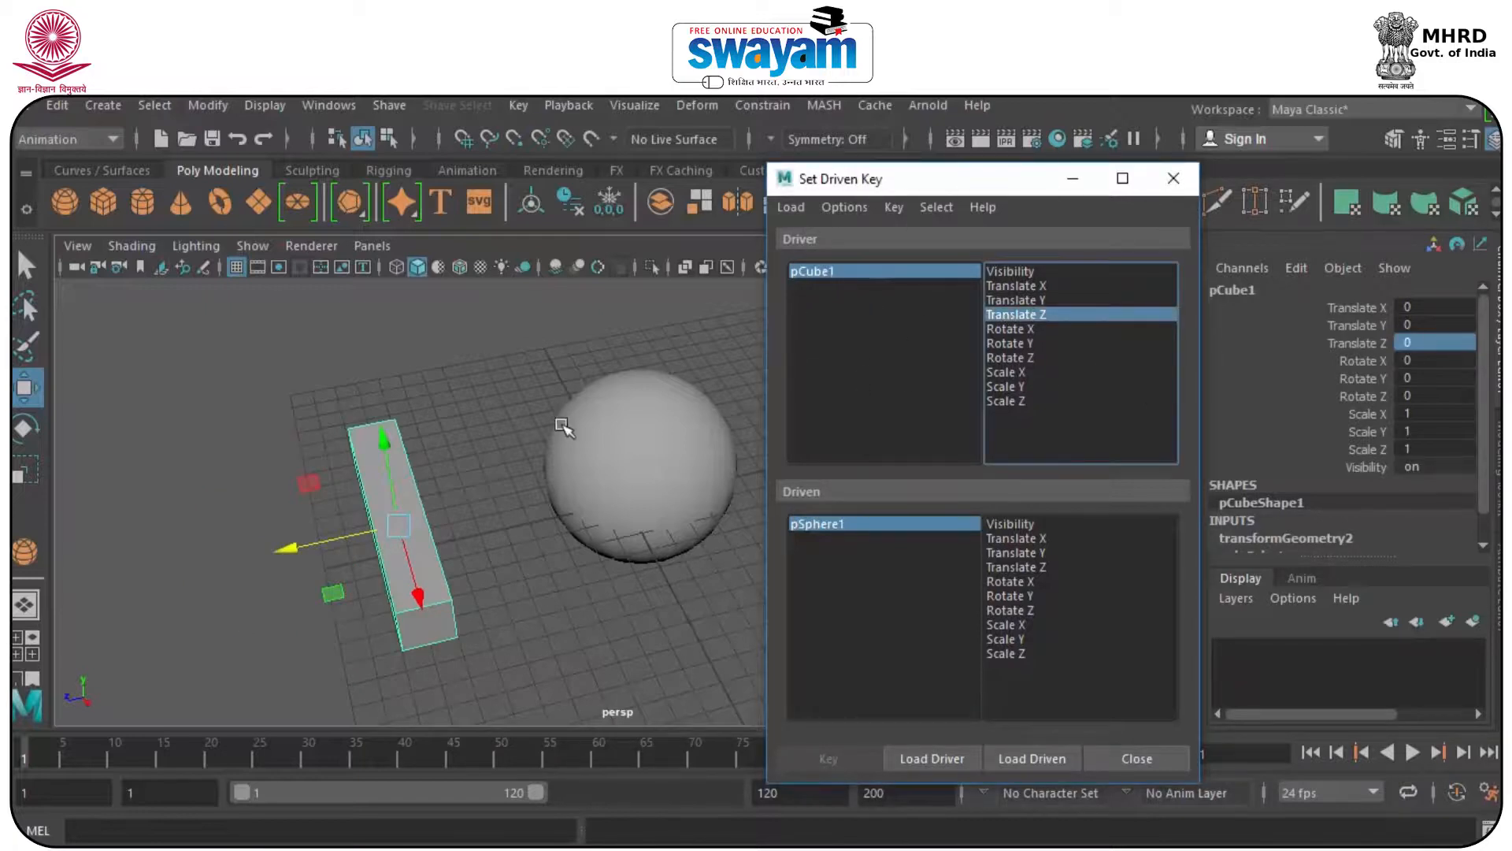
click(593, 451)
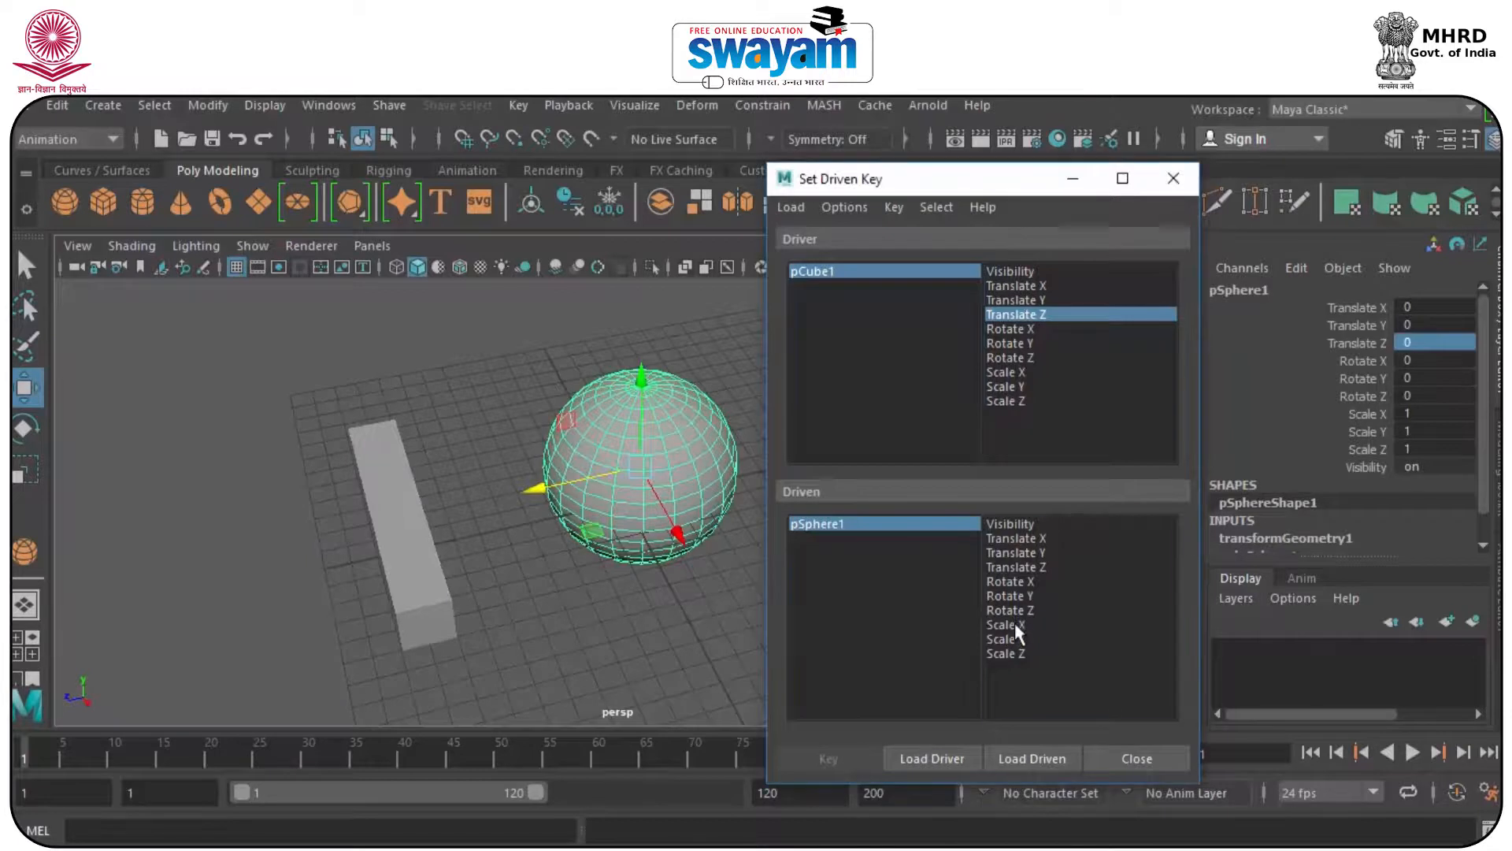
drag(1015, 624, 1010, 658)
click(387, 526)
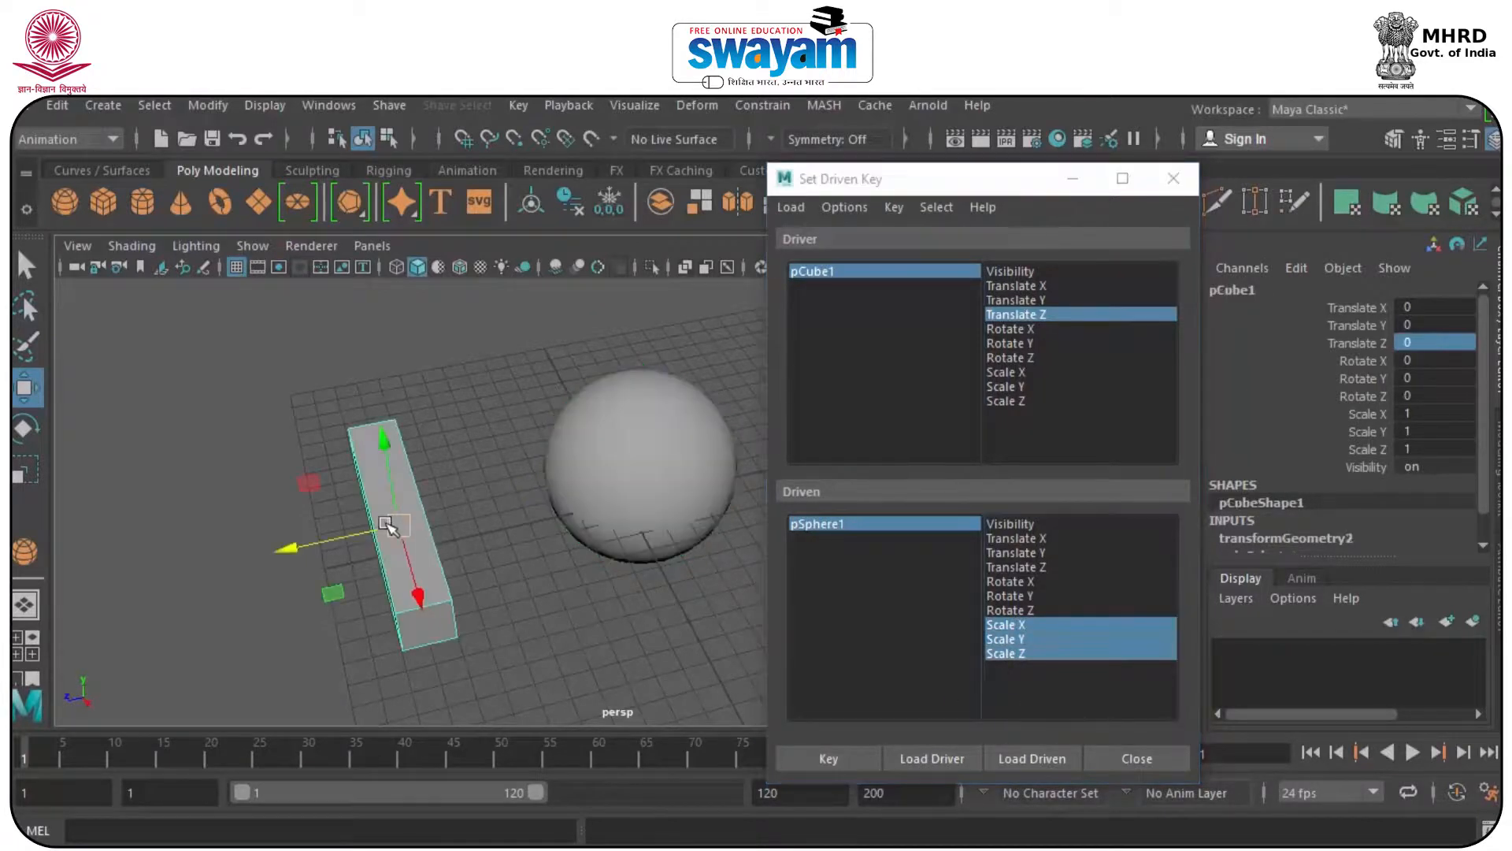
click(598, 473)
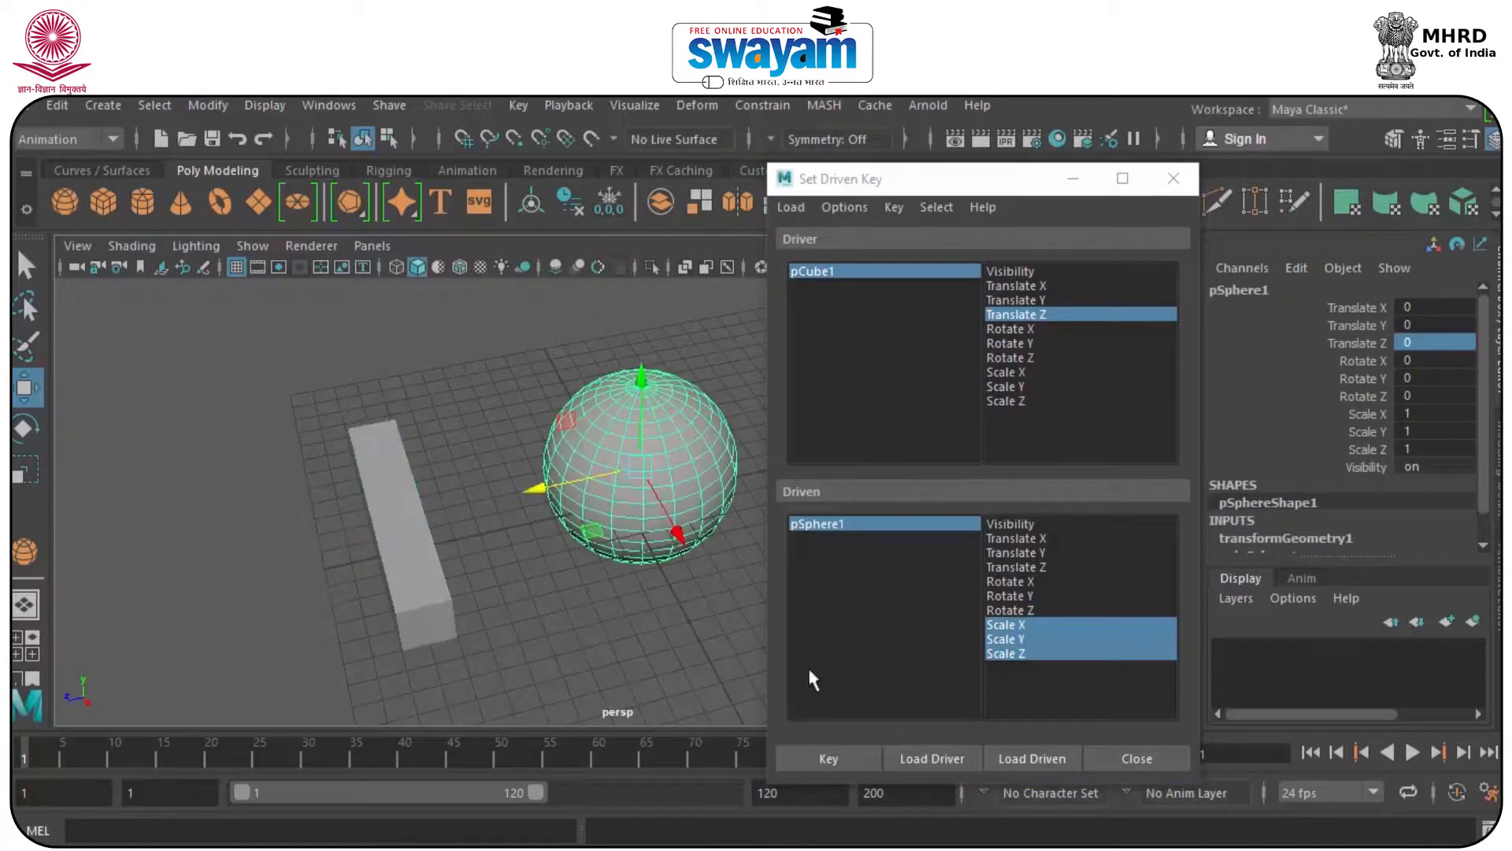
click(810, 754)
- Move the box to about 11.92 in Z, scale the sphere uniformly to about 2.09, and set a second driven key
click(382, 520)
drag(353, 542, 59, 569)
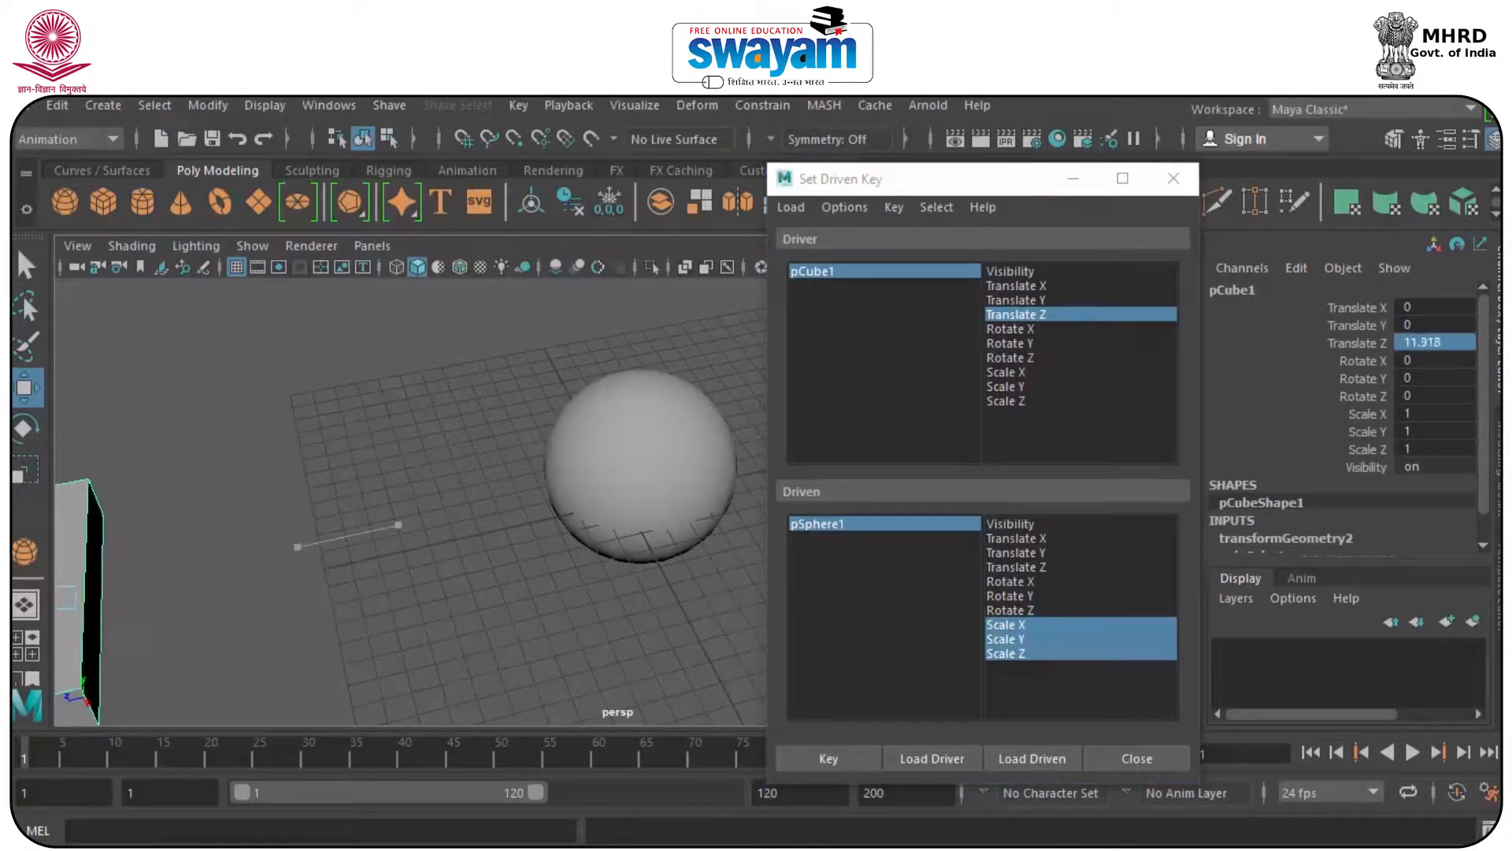
click(610, 471)
key(r)
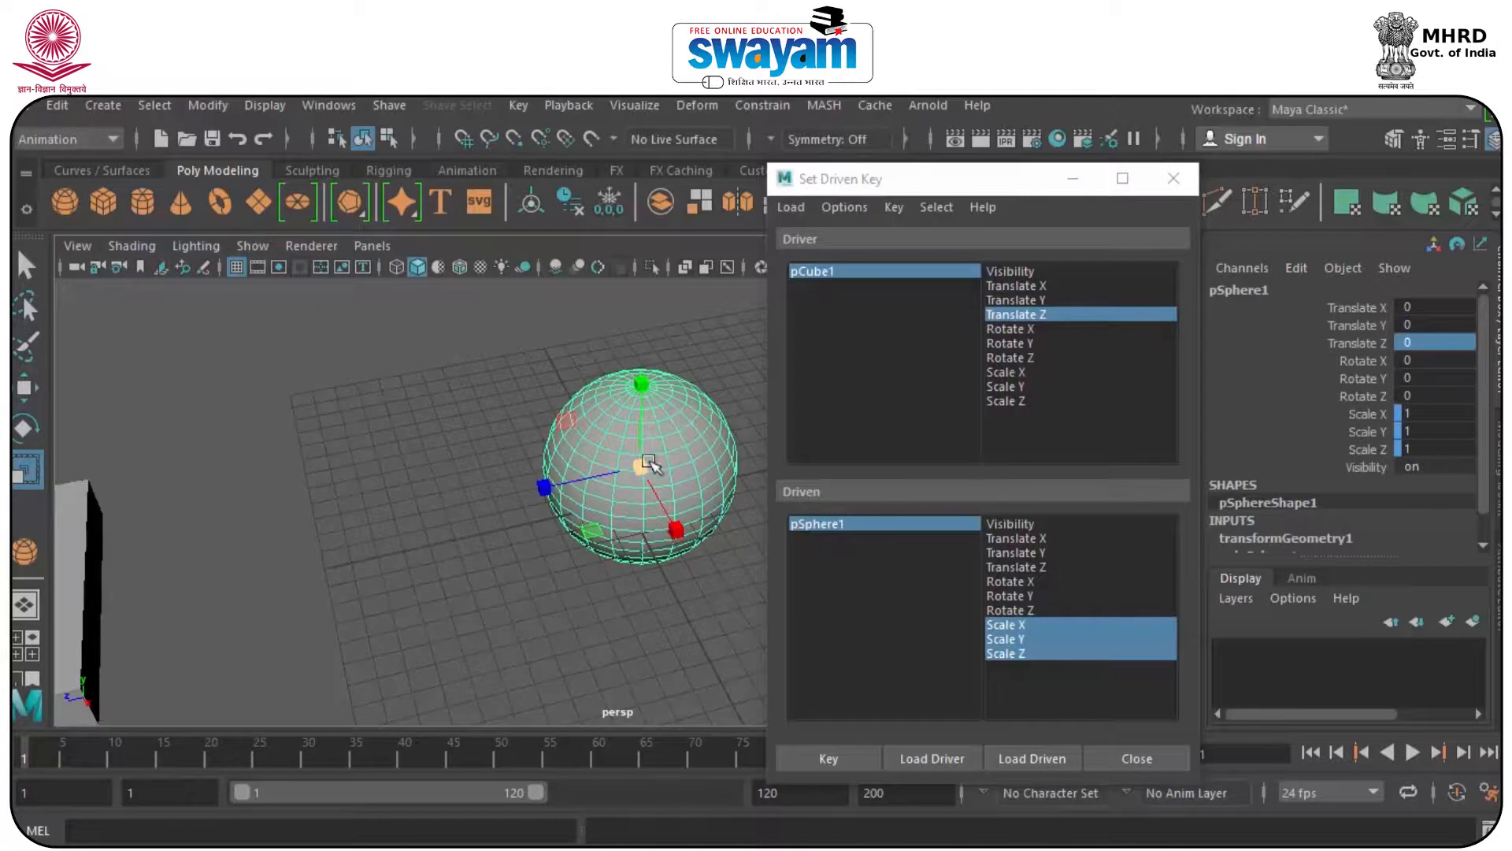
drag(643, 470, 827, 497)
click(829, 758)
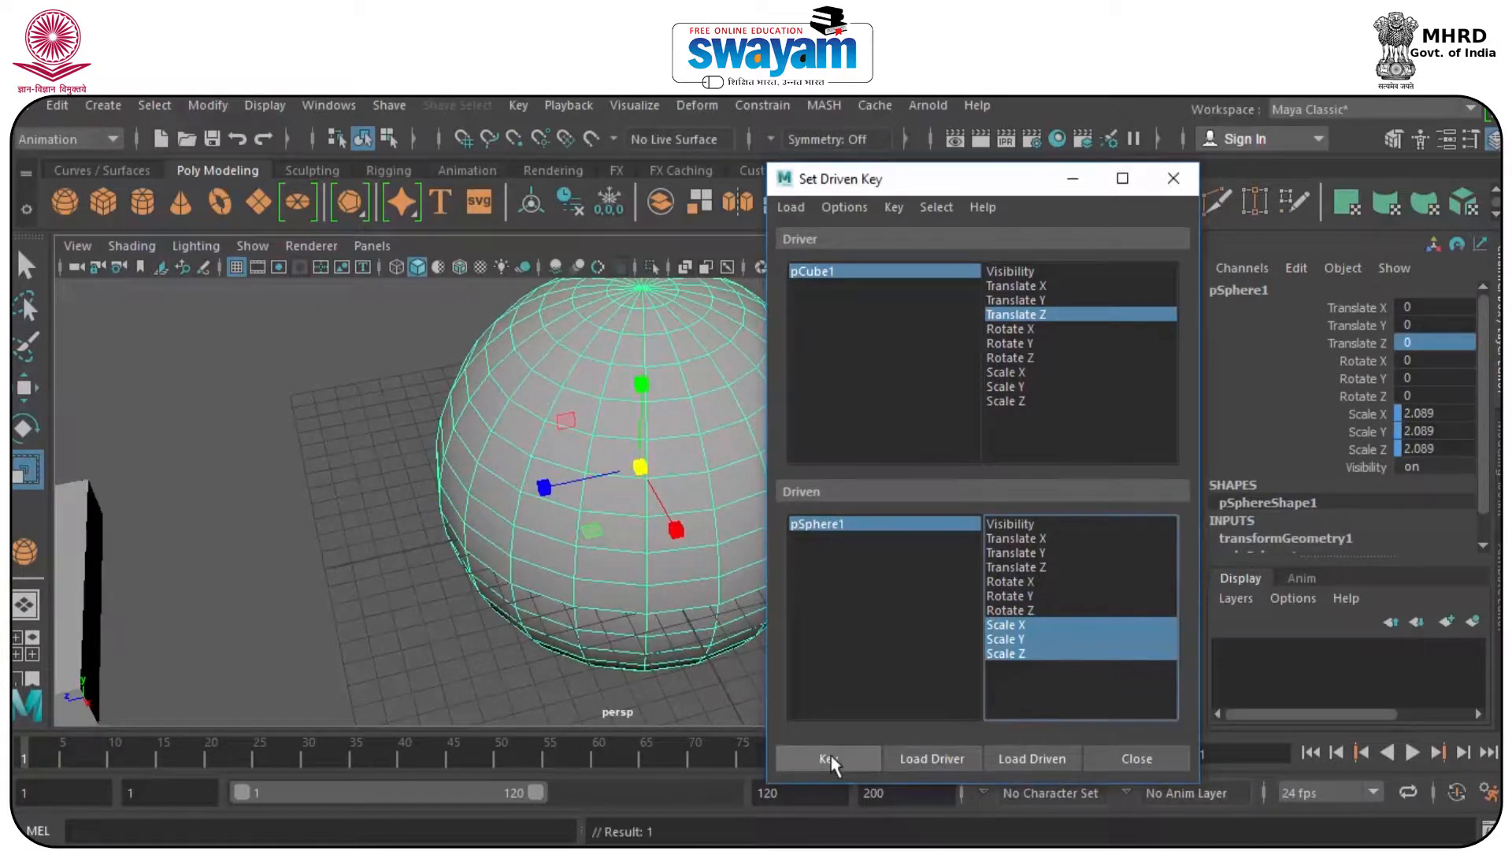
- Slide the box back along Z to about 0.40 to test how it drives the sphere's scale
click(78, 604)
key(w)
alt+middle_drag(204, 595, 274, 582)
drag(108, 596, 520, 622)
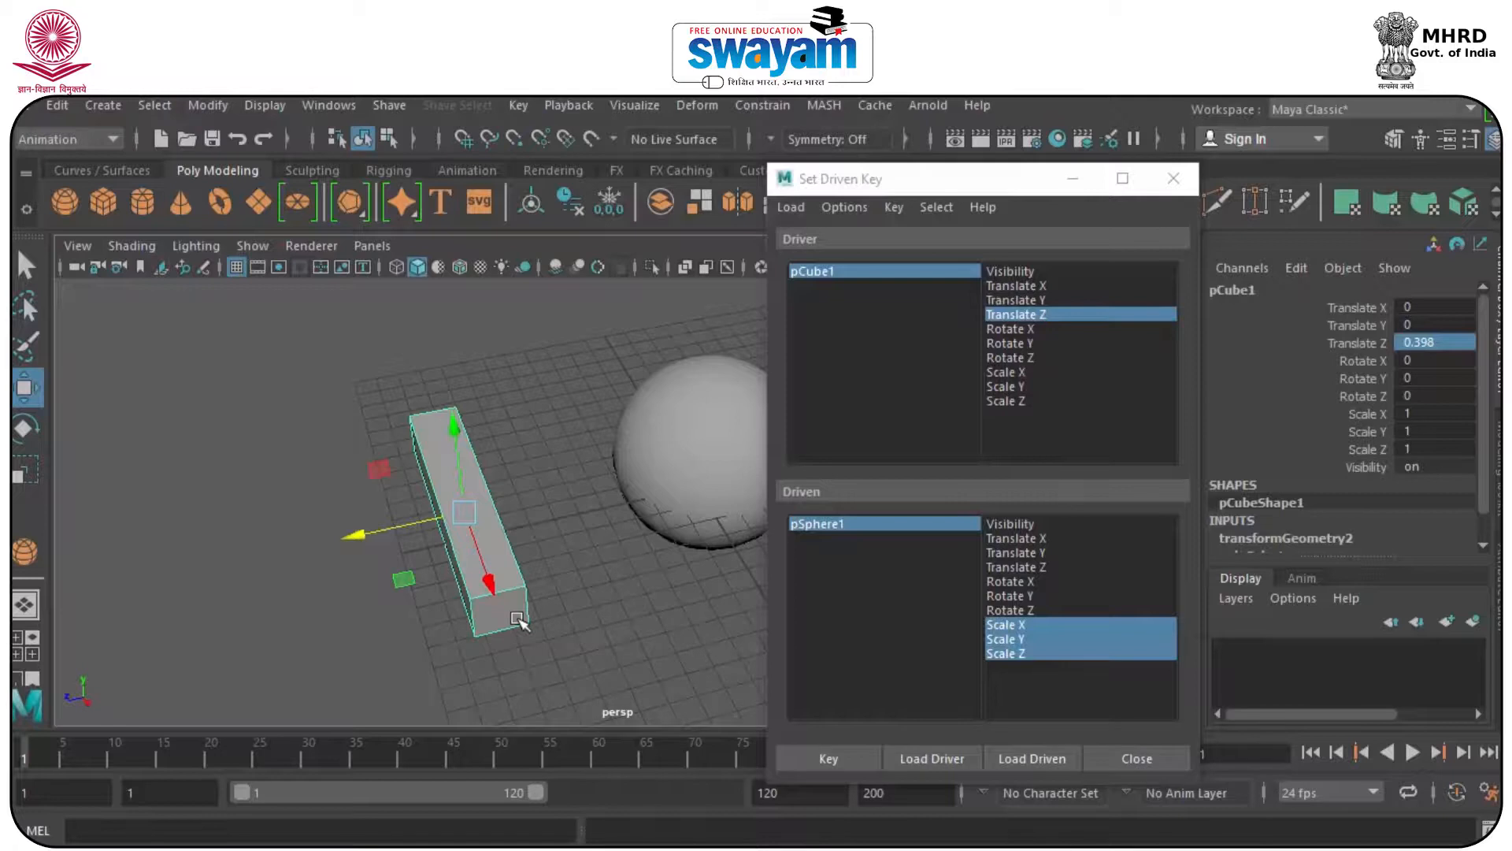
- Close the Set Driven Key window and delete the long box and the sphere from the scene
drag(385, 479, 542, 673)
click(1181, 182)
drag(338, 343, 892, 691)
key(Delete)
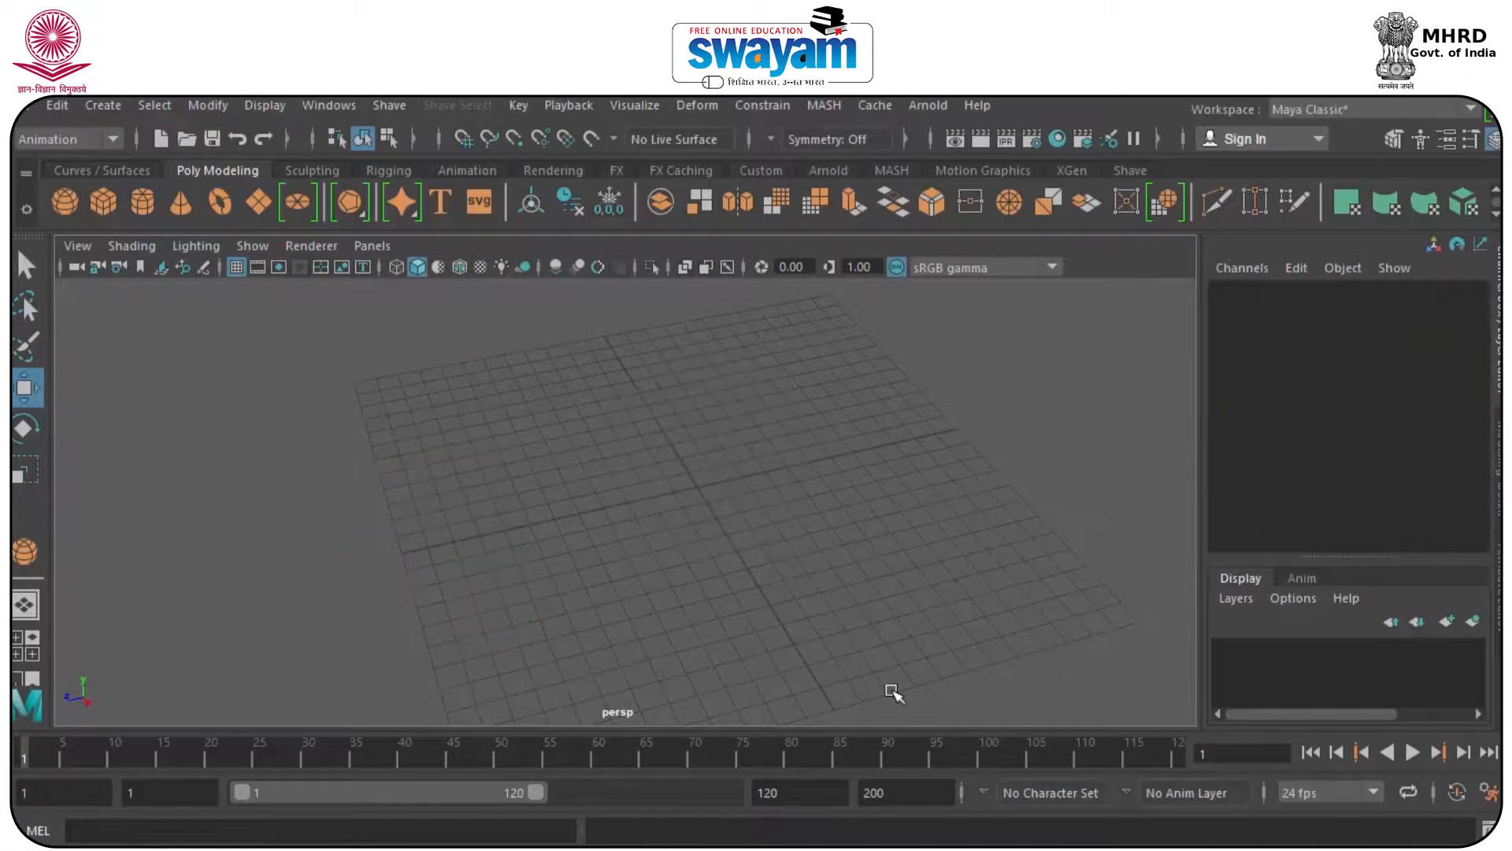
- Draw a wide flat box as the car body and, in the front view, a thick cylinder wheel at one end
alt+drag(630, 533, 817, 442)
click(101, 206)
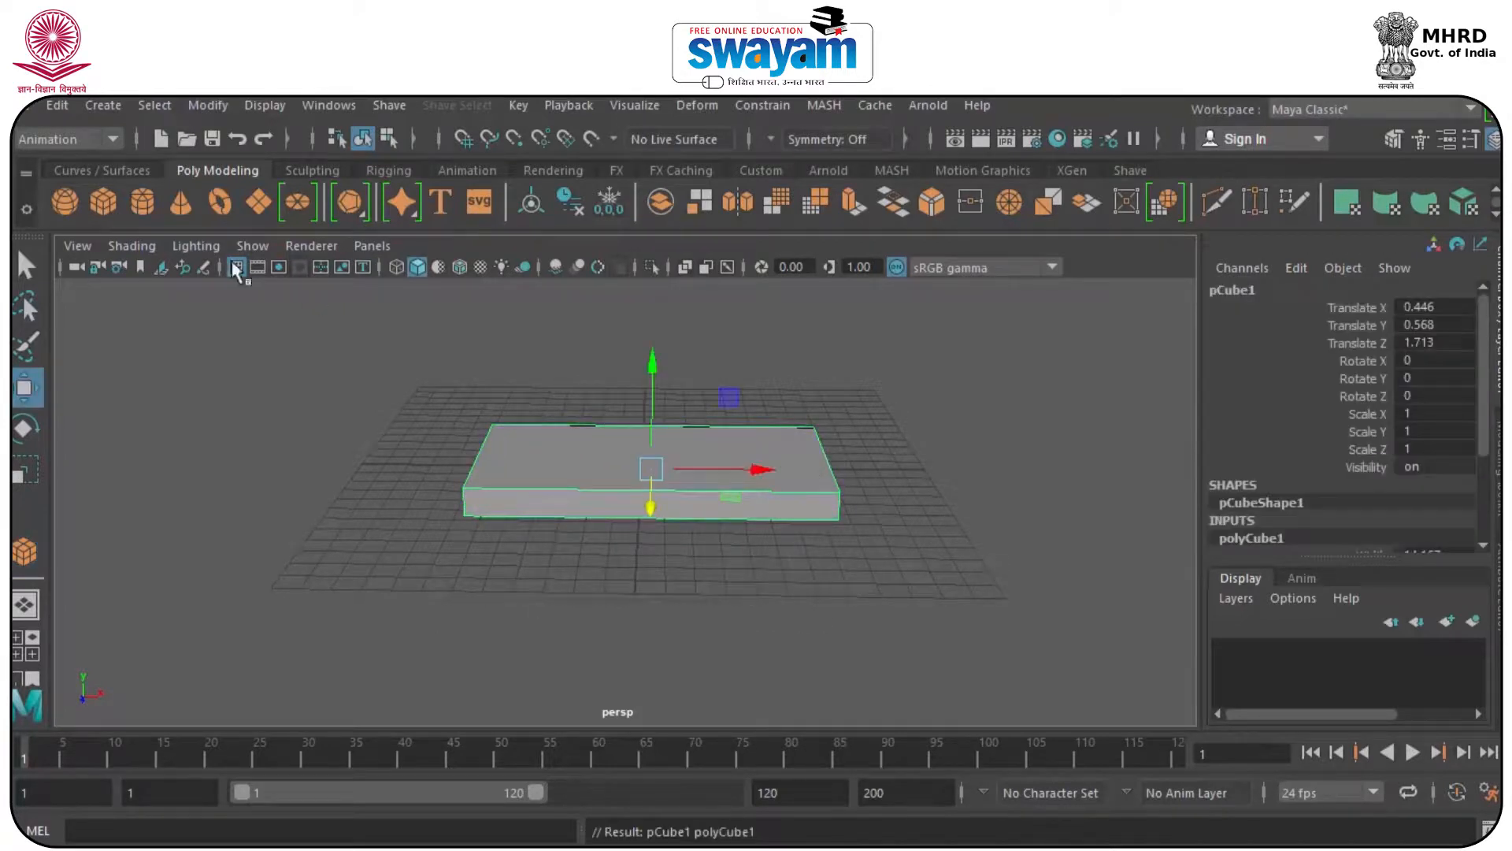
click(140, 207)
key(space)
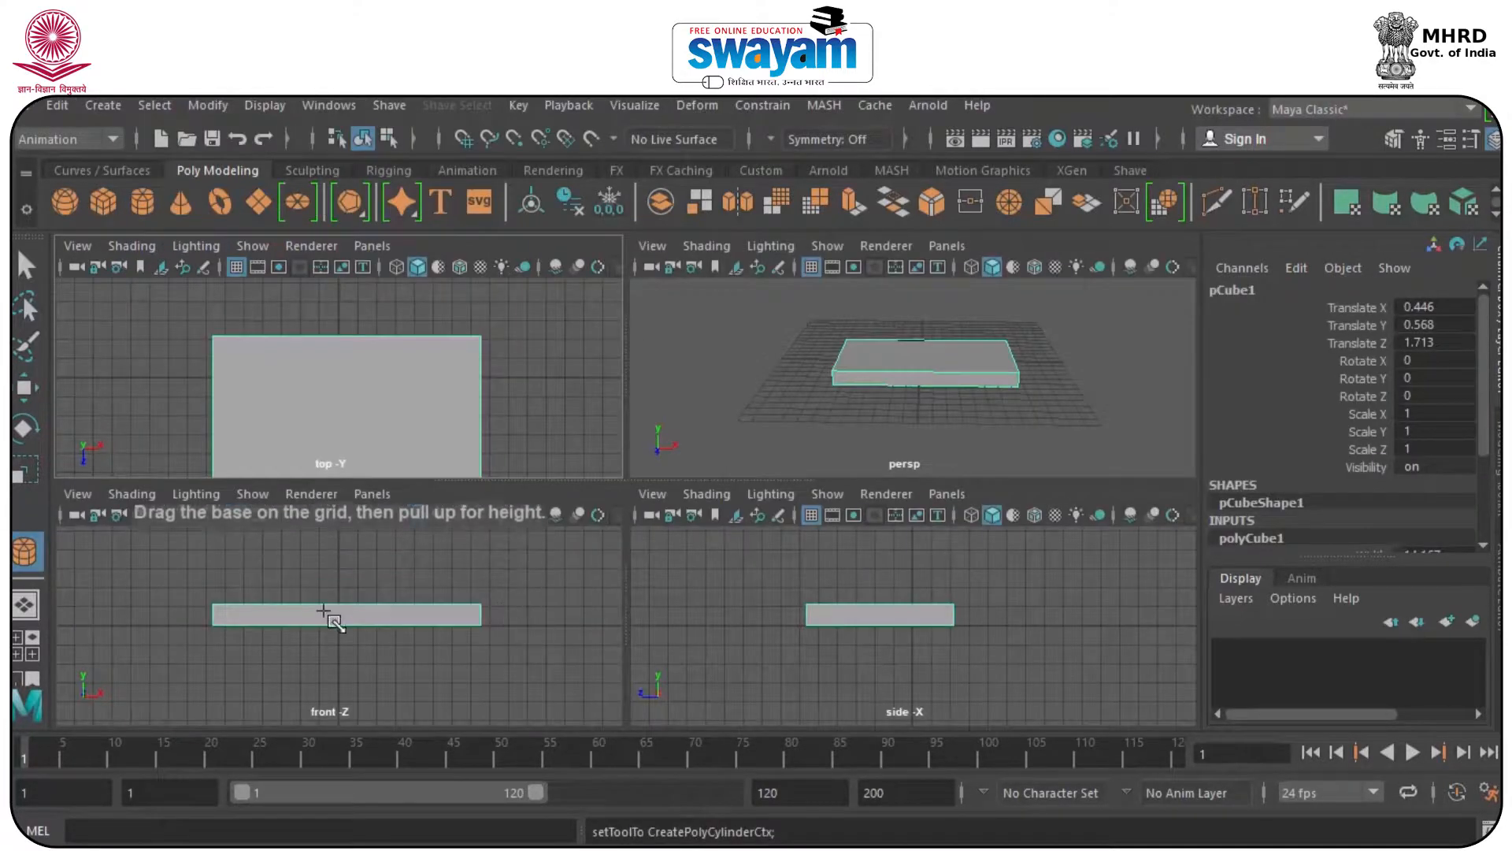
key(space)
drag(434, 481, 551, 563)
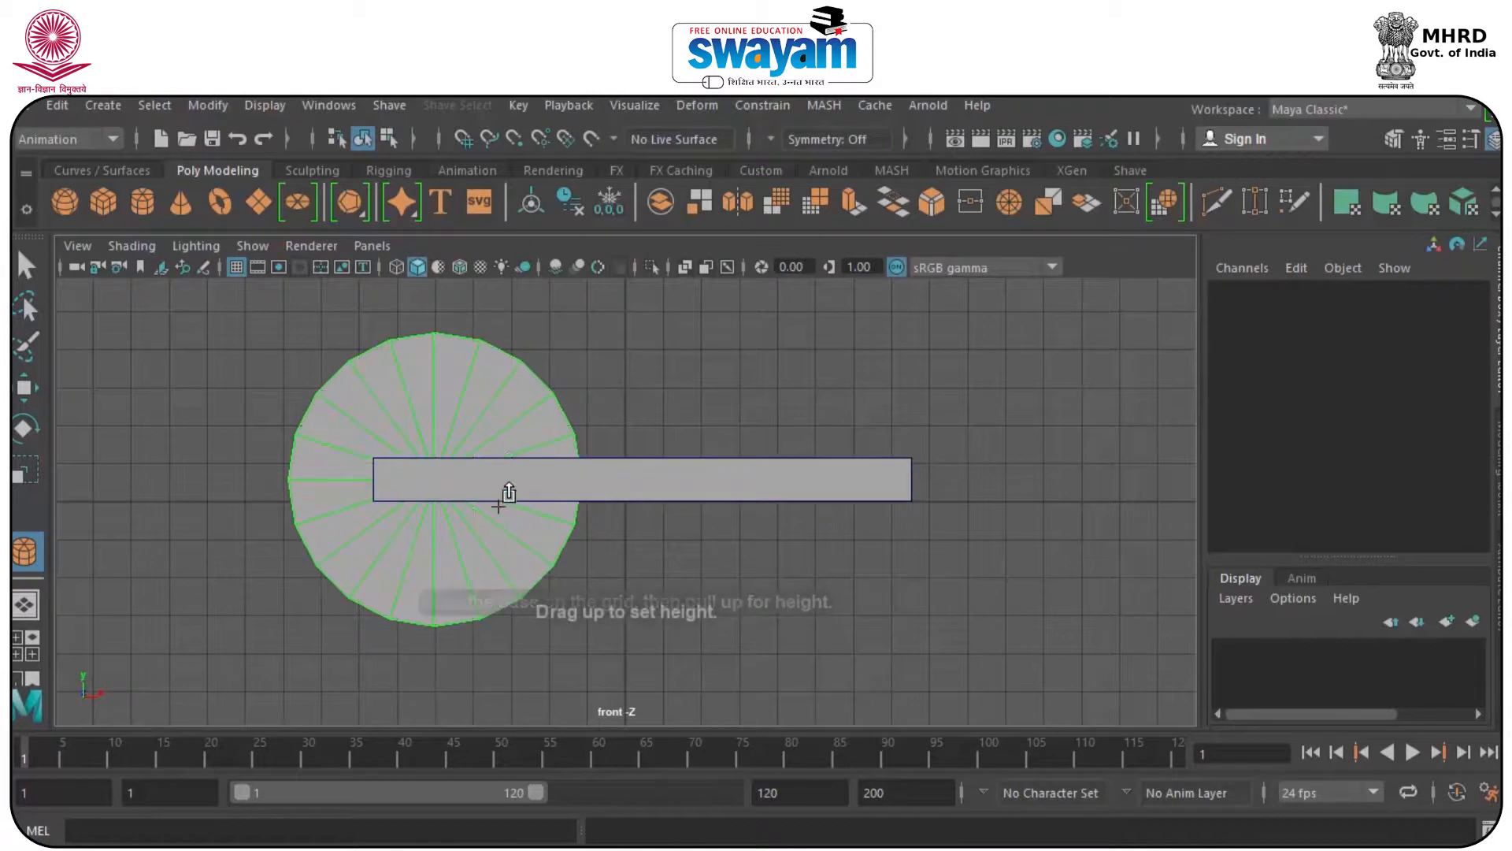
key(space)
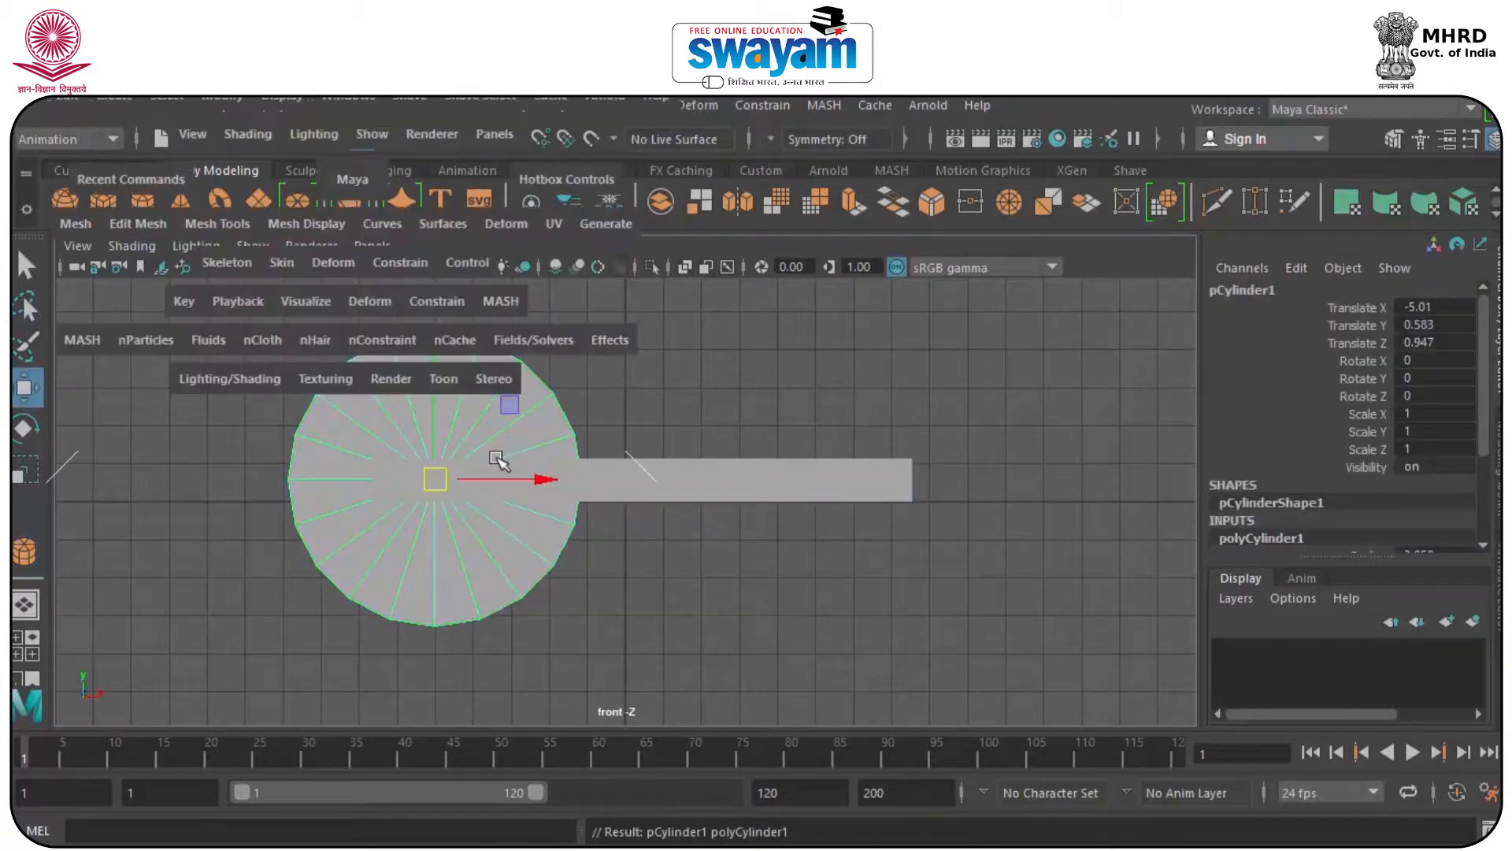
click(646, 493)
click(714, 510)
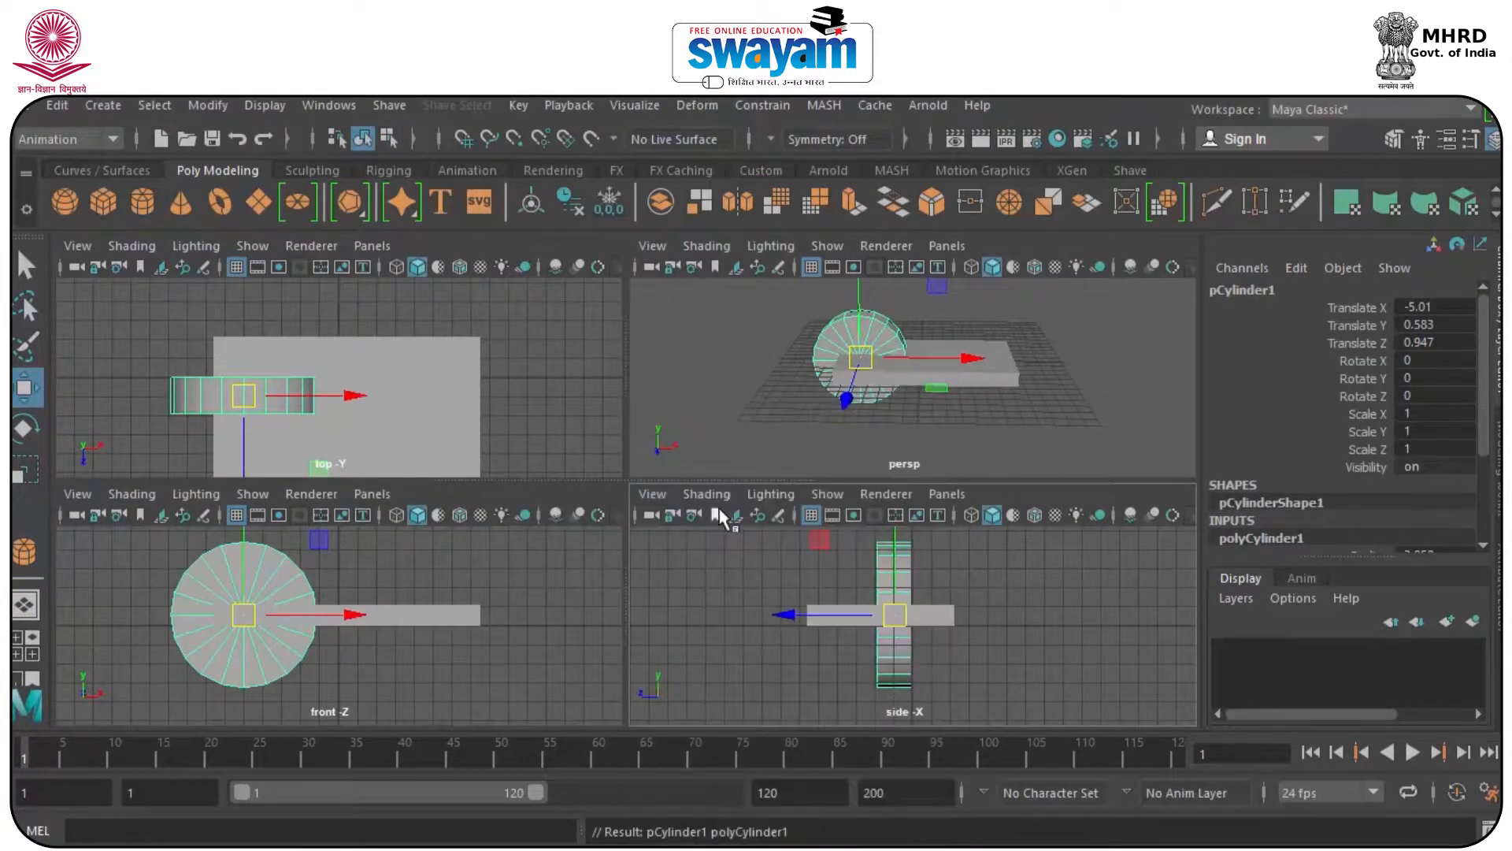
- Duplicate the wheel in the perspective view and place the copies so the body has four corner wheels
click(741, 348)
key(space)
alt+drag(600, 484, 705, 500)
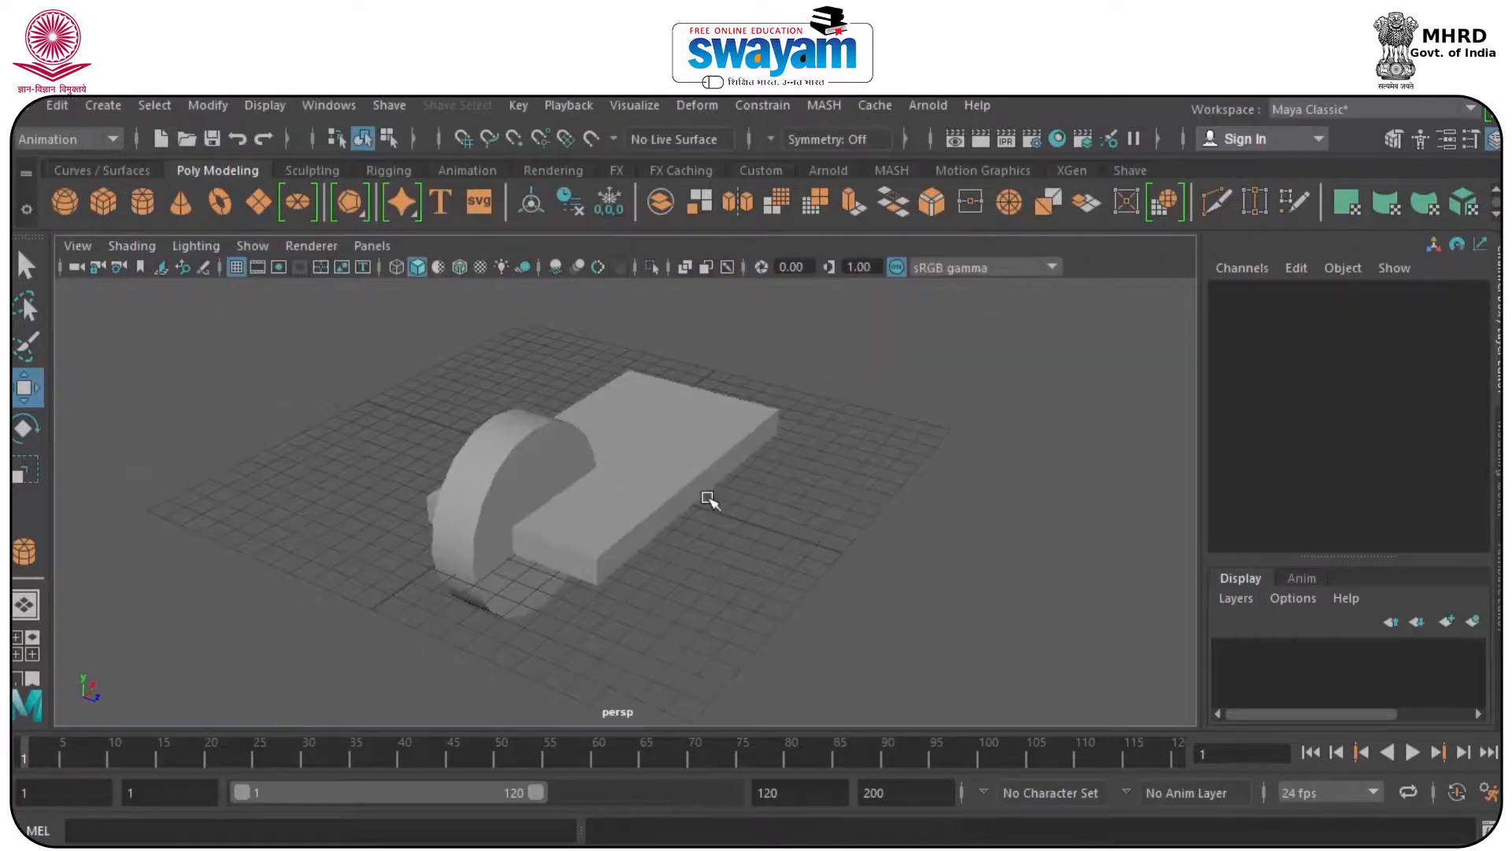
click(607, 543)
alt+drag(607, 542, 541, 539)
key(ctrl+d)
key(ctrl+d)
- Select the car body with all four wheels and group them
click(824, 369)
drag(768, 388, 366, 682)
key(ctrl+g)
click(885, 508)
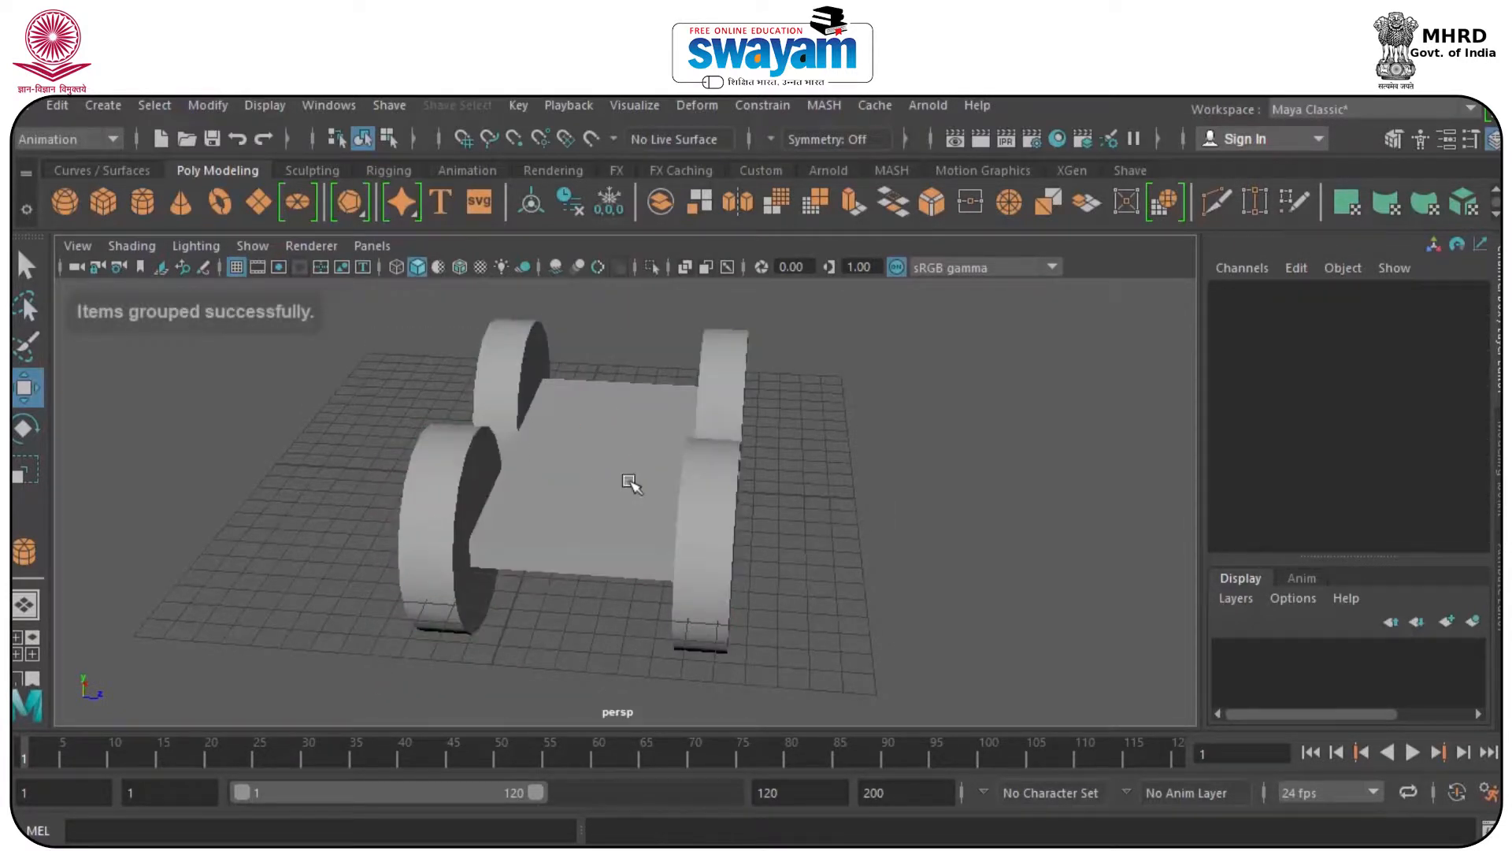
click(632, 482)
alt+drag(617, 530, 466, 517)
drag(388, 303, 972, 641)
click(1016, 596)
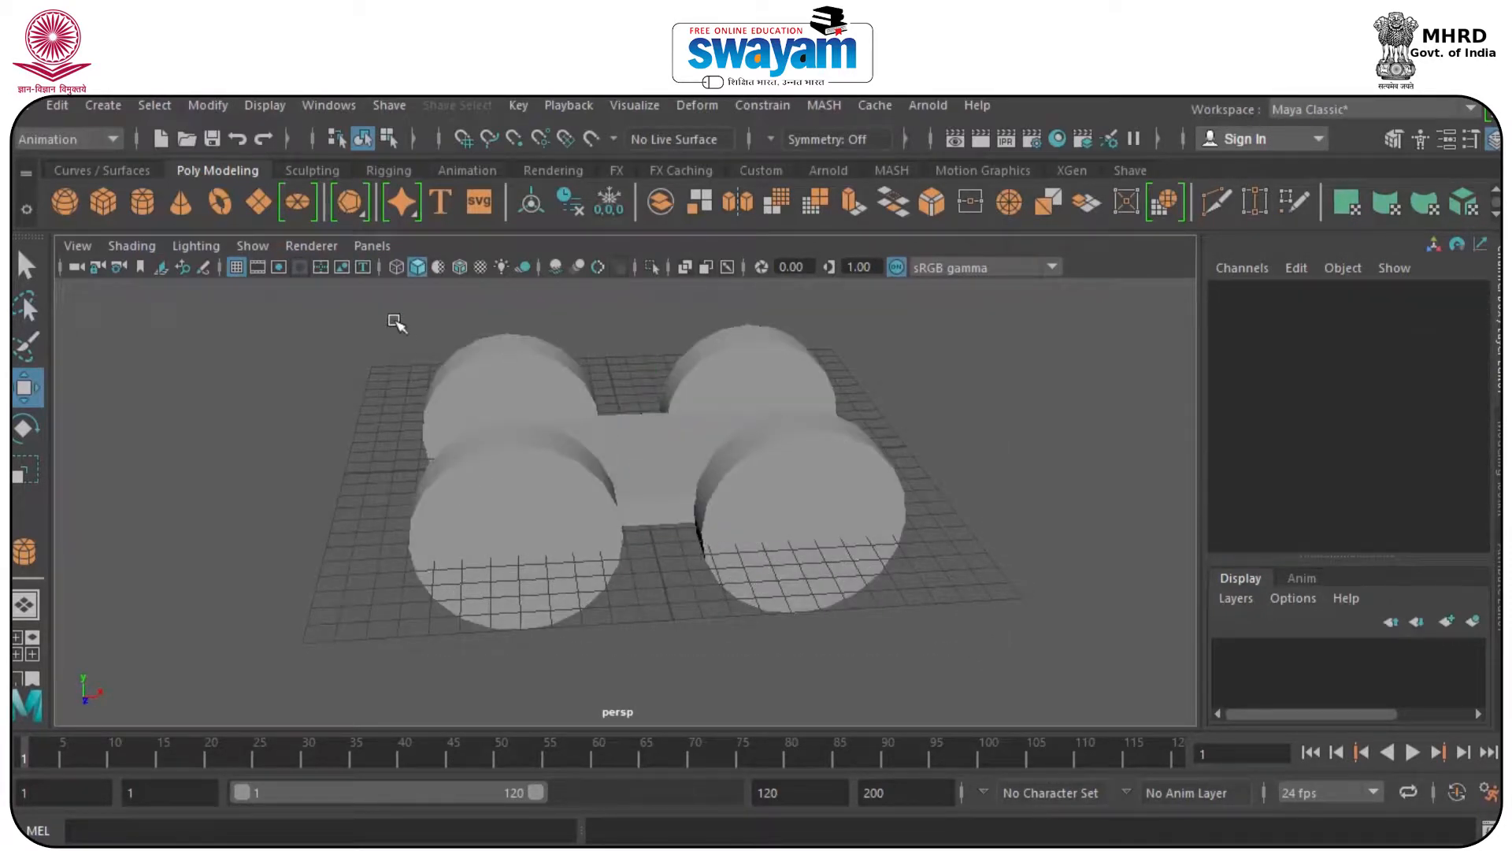
- Draw a long square-section box across the path in front of the car as a barrier
click(96, 209)
alt+drag(384, 506, 676, 498)
drag(401, 511, 890, 693)
drag(883, 605, 885, 577)
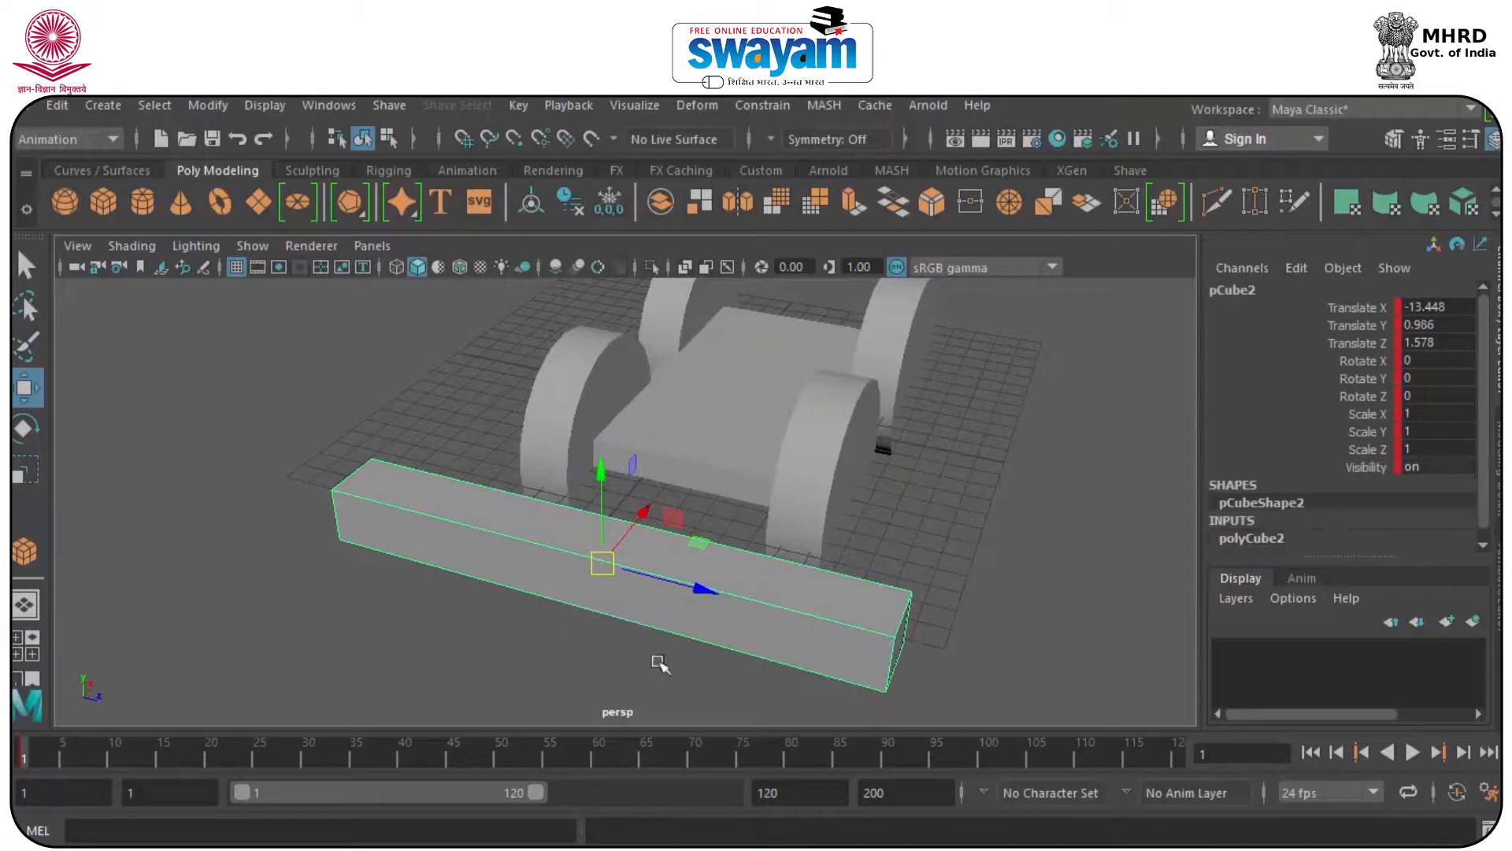
- Try to scale the barrier to 1.08 in Z and rotate it about -86° in X around a pivot at its end
alt+drag(656, 660, 494, 620)
alt+drag(367, 341, 661, 555)
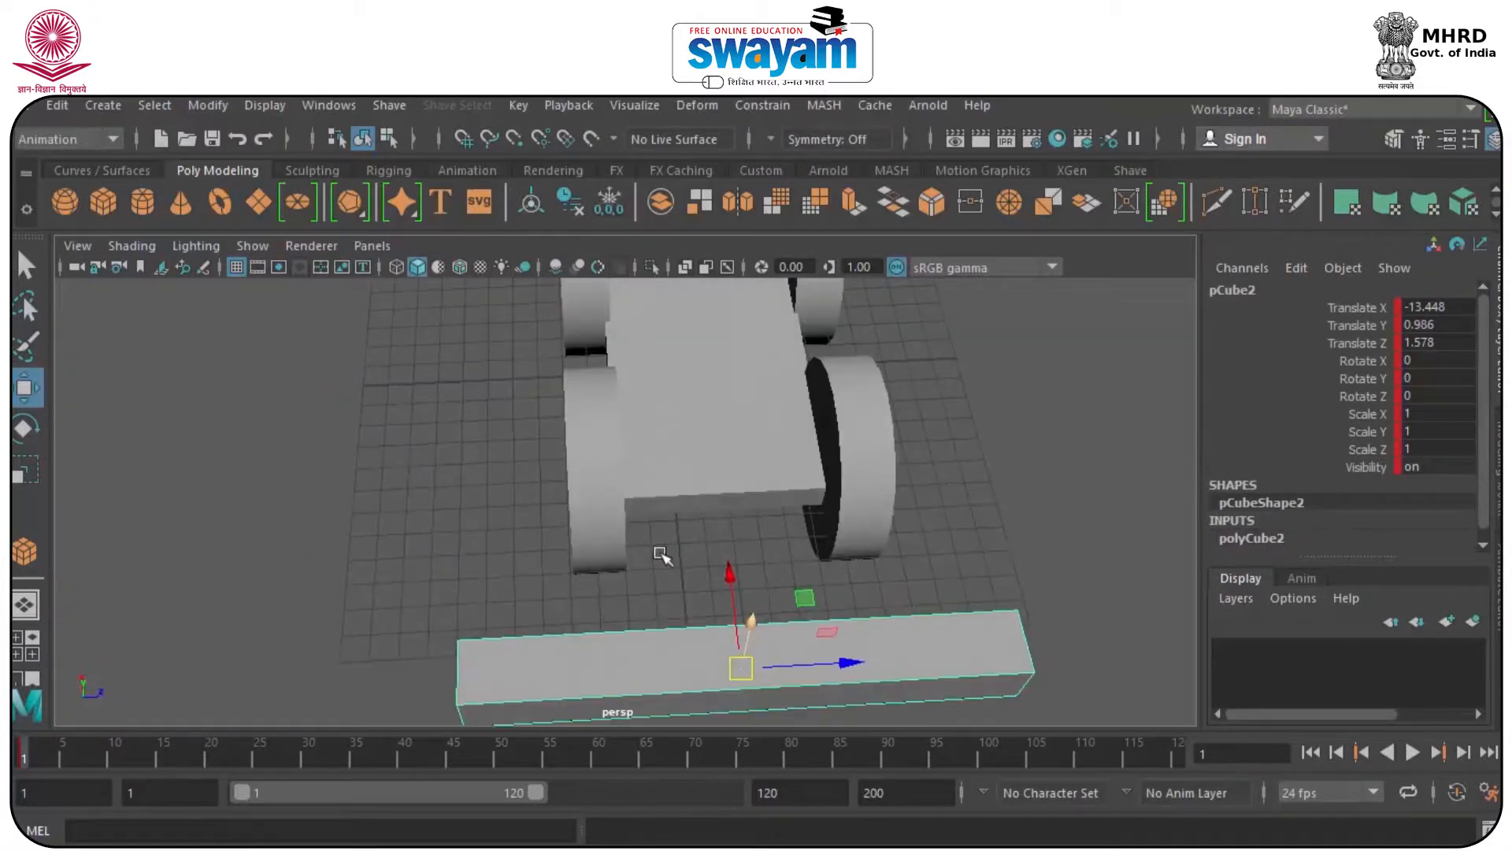
alt+drag(814, 625, 329, 481)
key(r)
key(w)
key(d)
key(e)
key(q)
key(ctrl+s)
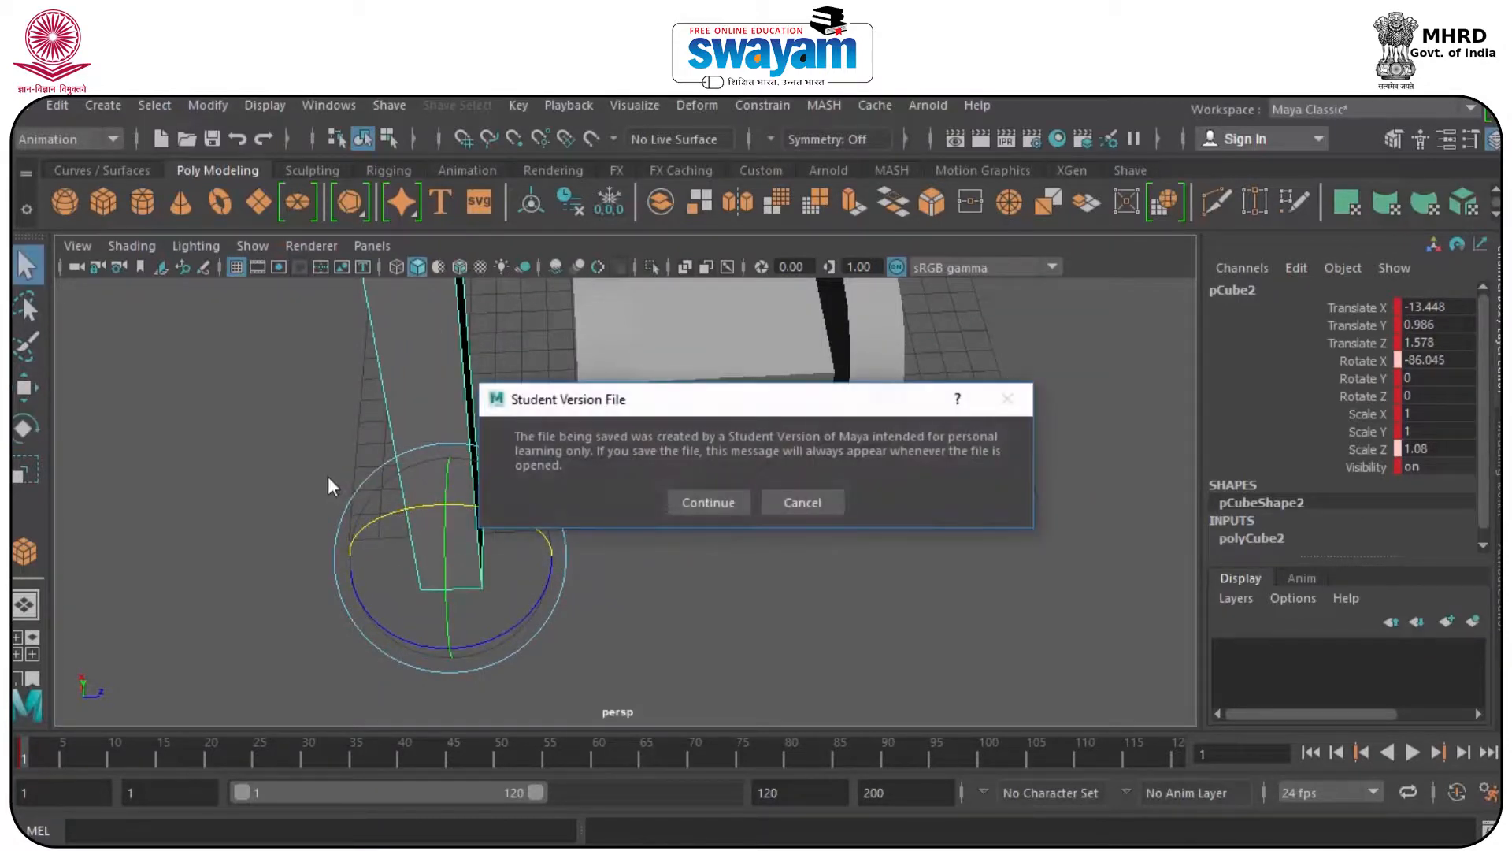
click(788, 512)
- Undo the barrier's rotation, pivot change and scaling
key(ctrl+z)
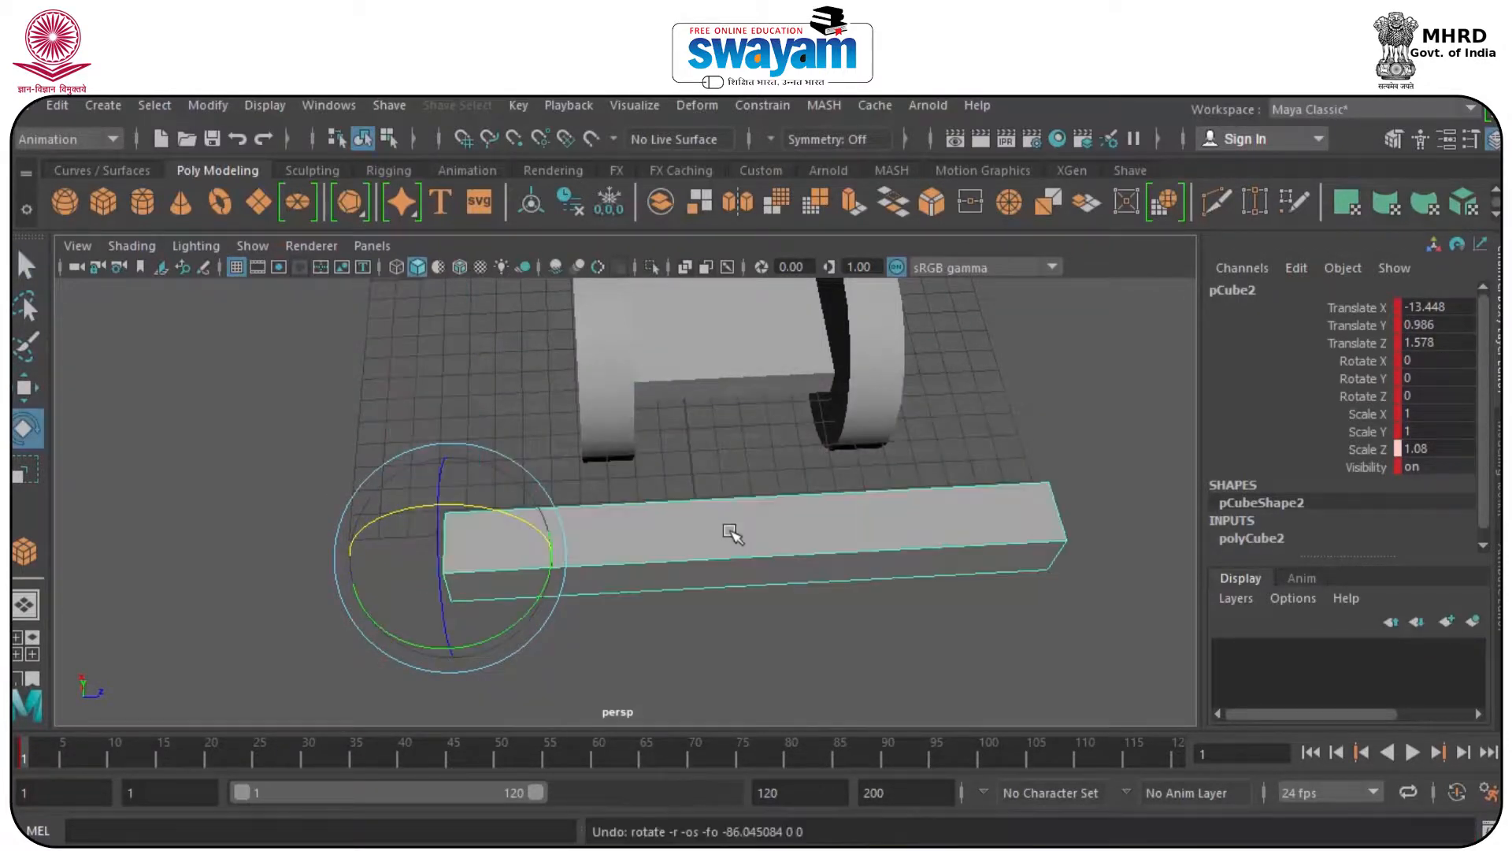
key(w)
scroll(857, 639, up, 5)
alt+drag(857, 638, 635, 406)
scroll(842, 655, up, 3)
key(ctrl+z)
key(ctrl+z)
key(ctrl+z)
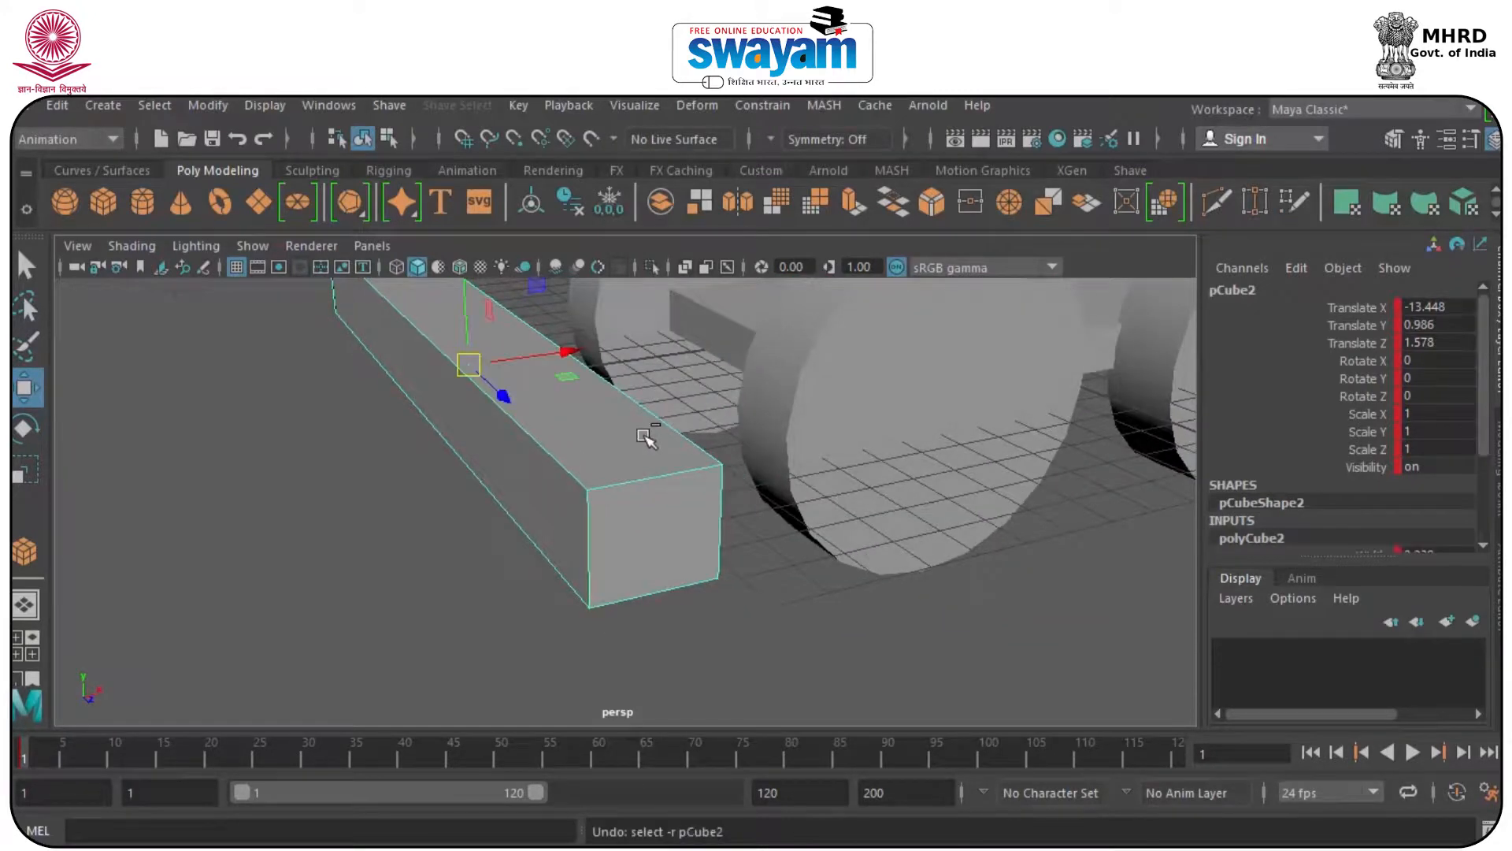
- Move the barrier's pivot along its length to the far end of the box
alt+drag(684, 515, 825, 598)
key(d)
key(d)
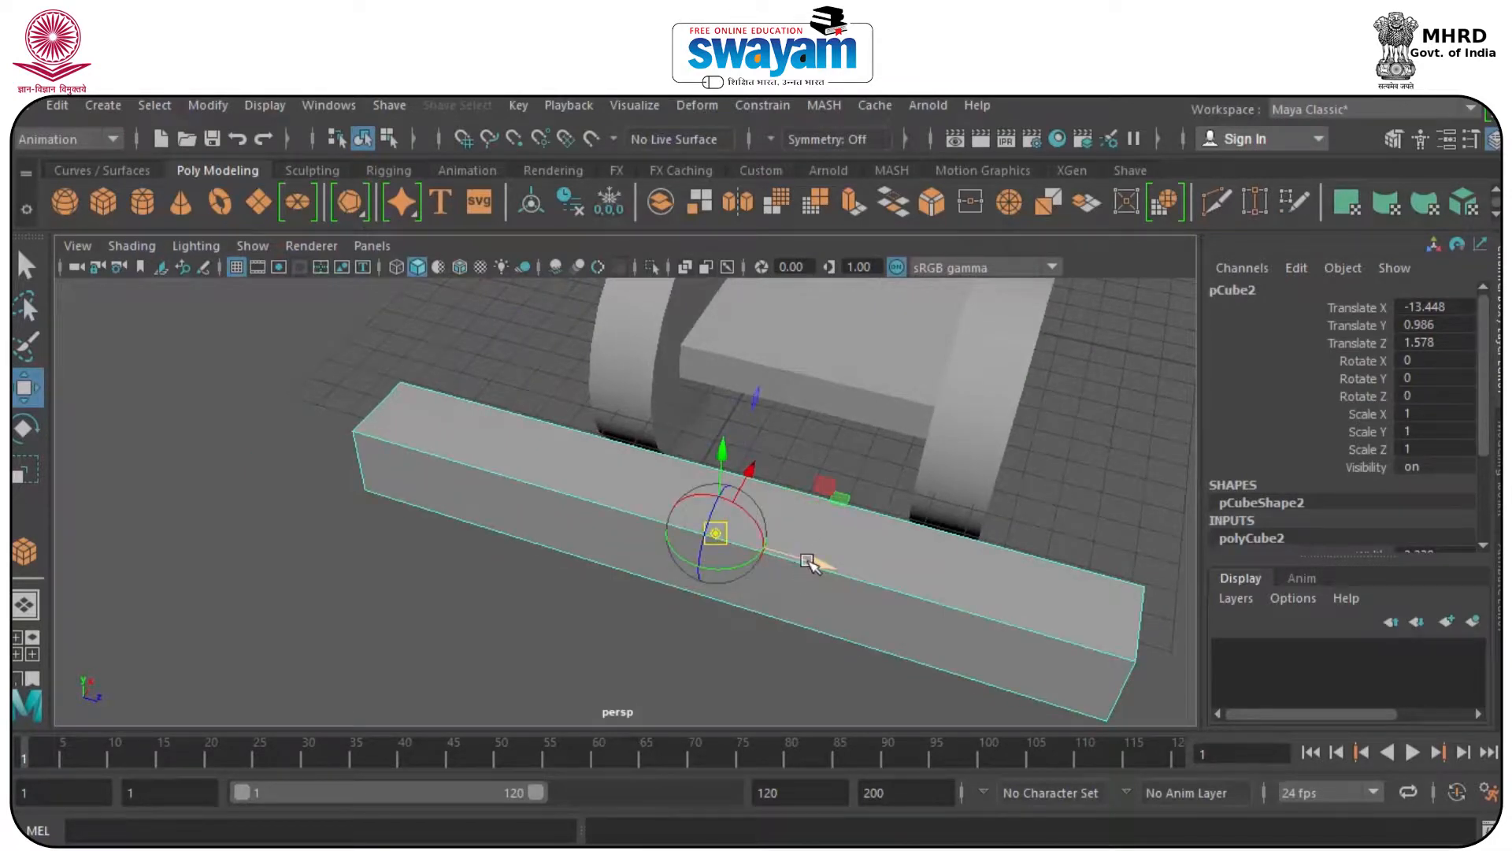
mouse_move(829, 602)
ctrl+shift+right_down()
mouse_move(985, 579)
mouse_move(813, 602)
mouse_move(836, 601)
ctrl+shift+right_up()
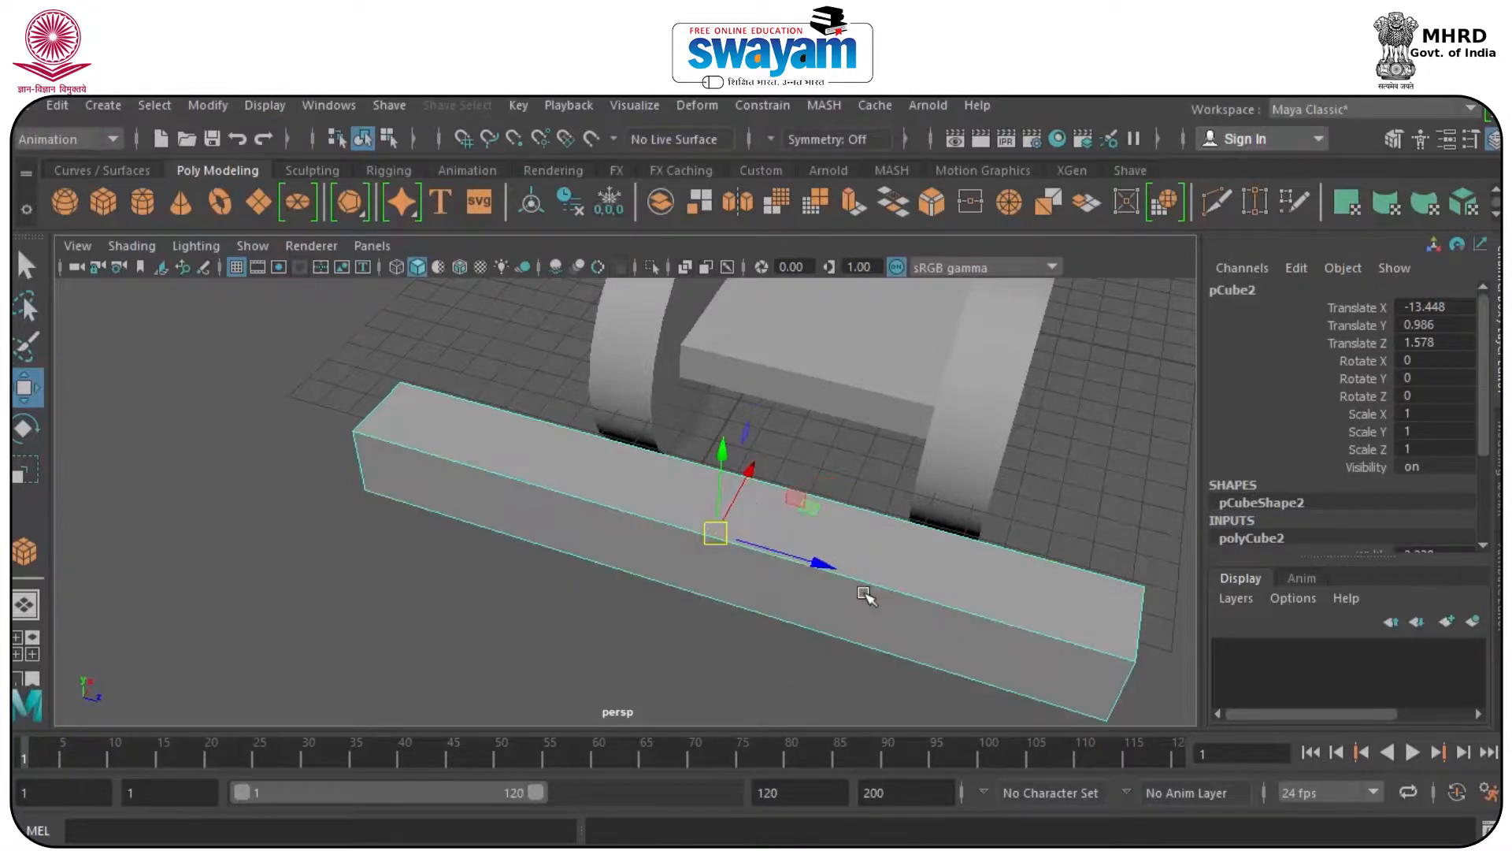
right_click(867, 592)
click(961, 231)
key(d)
drag(819, 569, 444, 443)
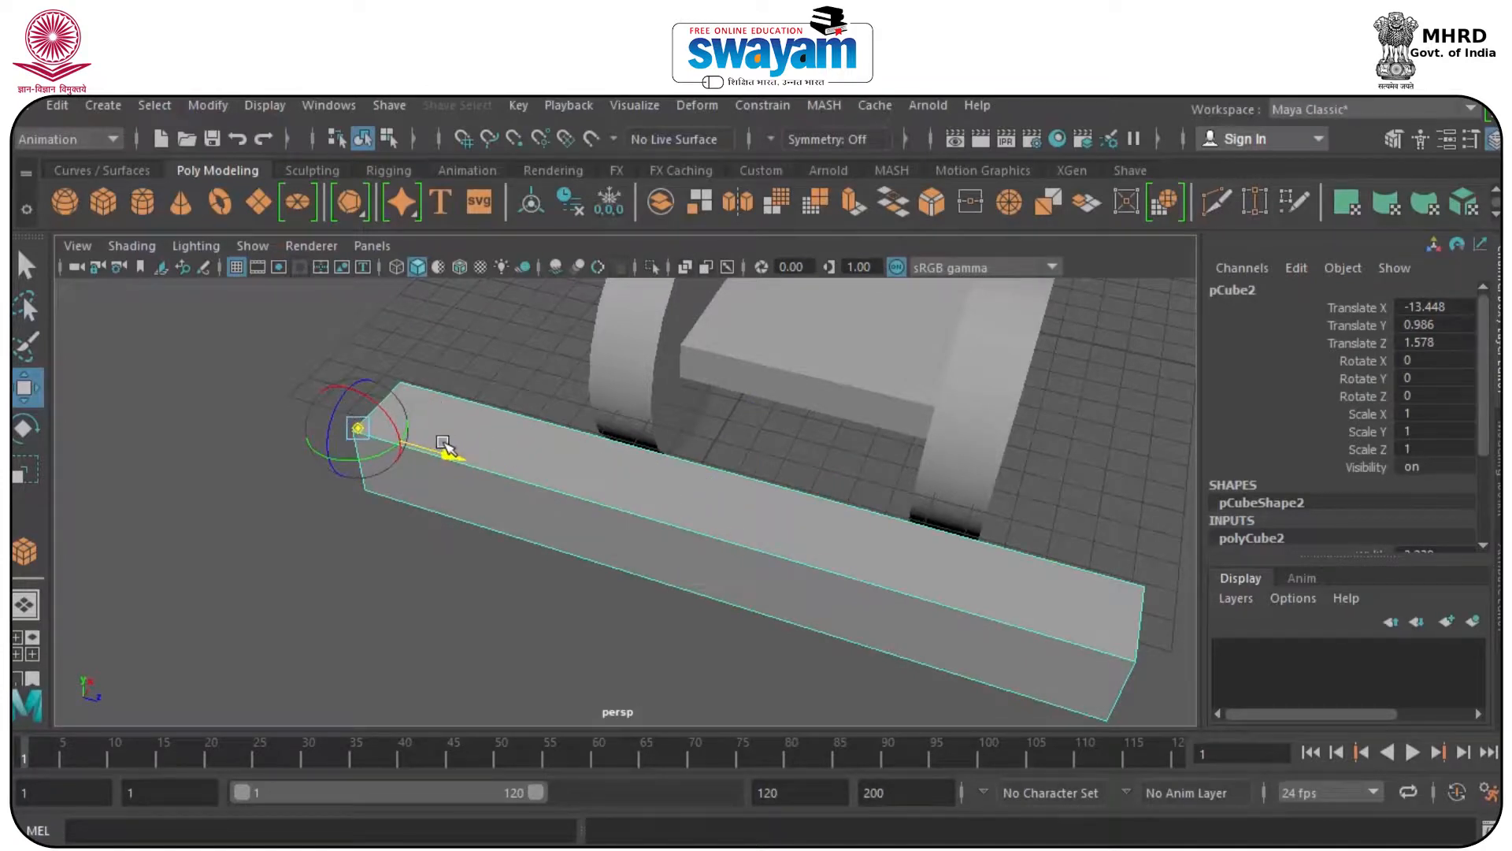
key(d)
alt+drag(483, 527, 217, 520)
scroll(375, 451, down, 5)
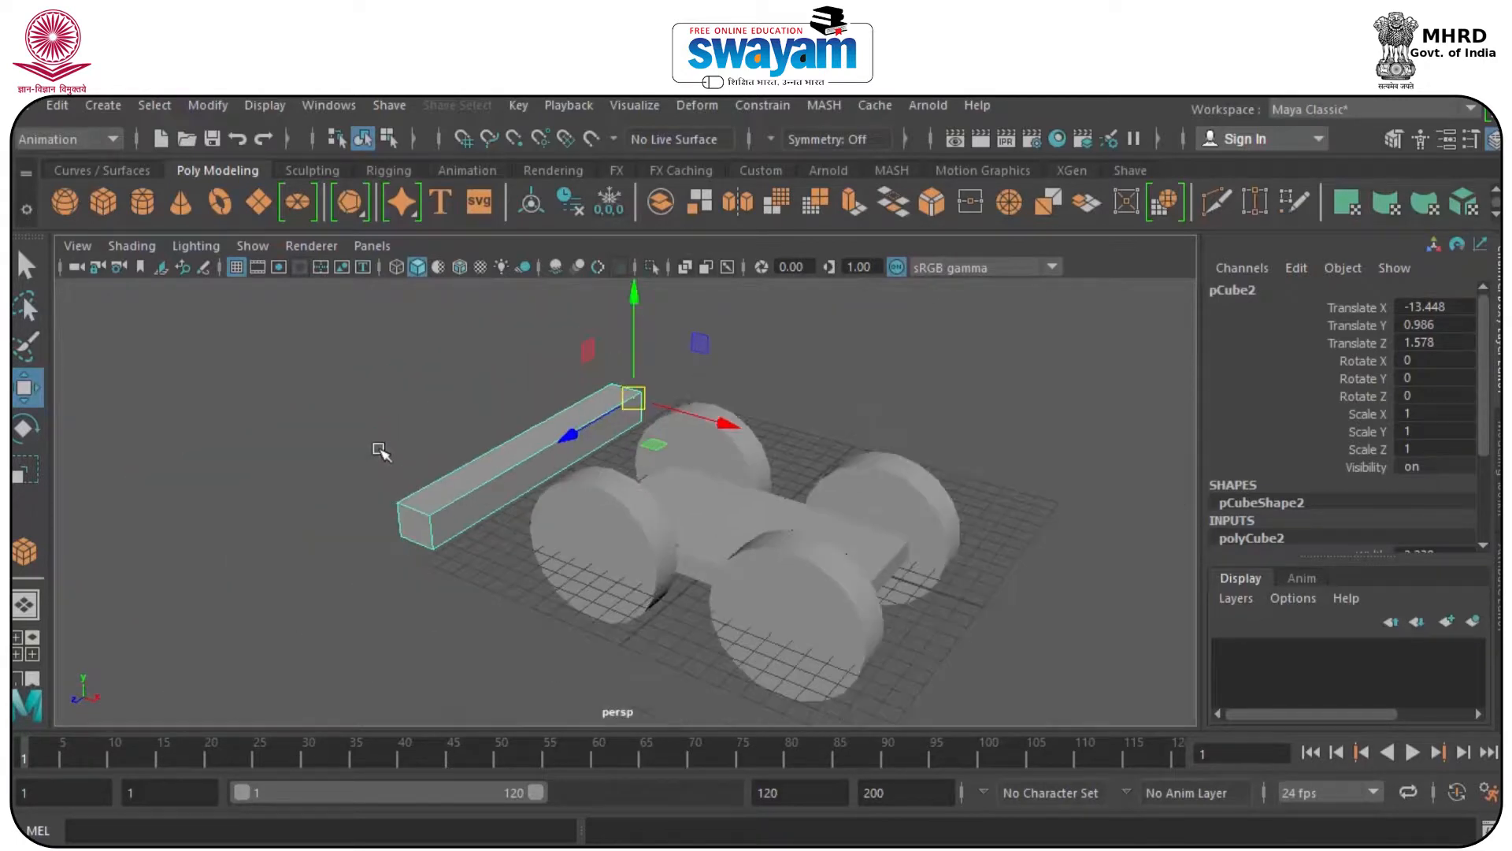
- Test-rotate the barrier around its end pivot, undo the rotation and clear the selection
key(e)
drag(589, 346, 632, 291)
key(ctrl+z)
click(882, 411)
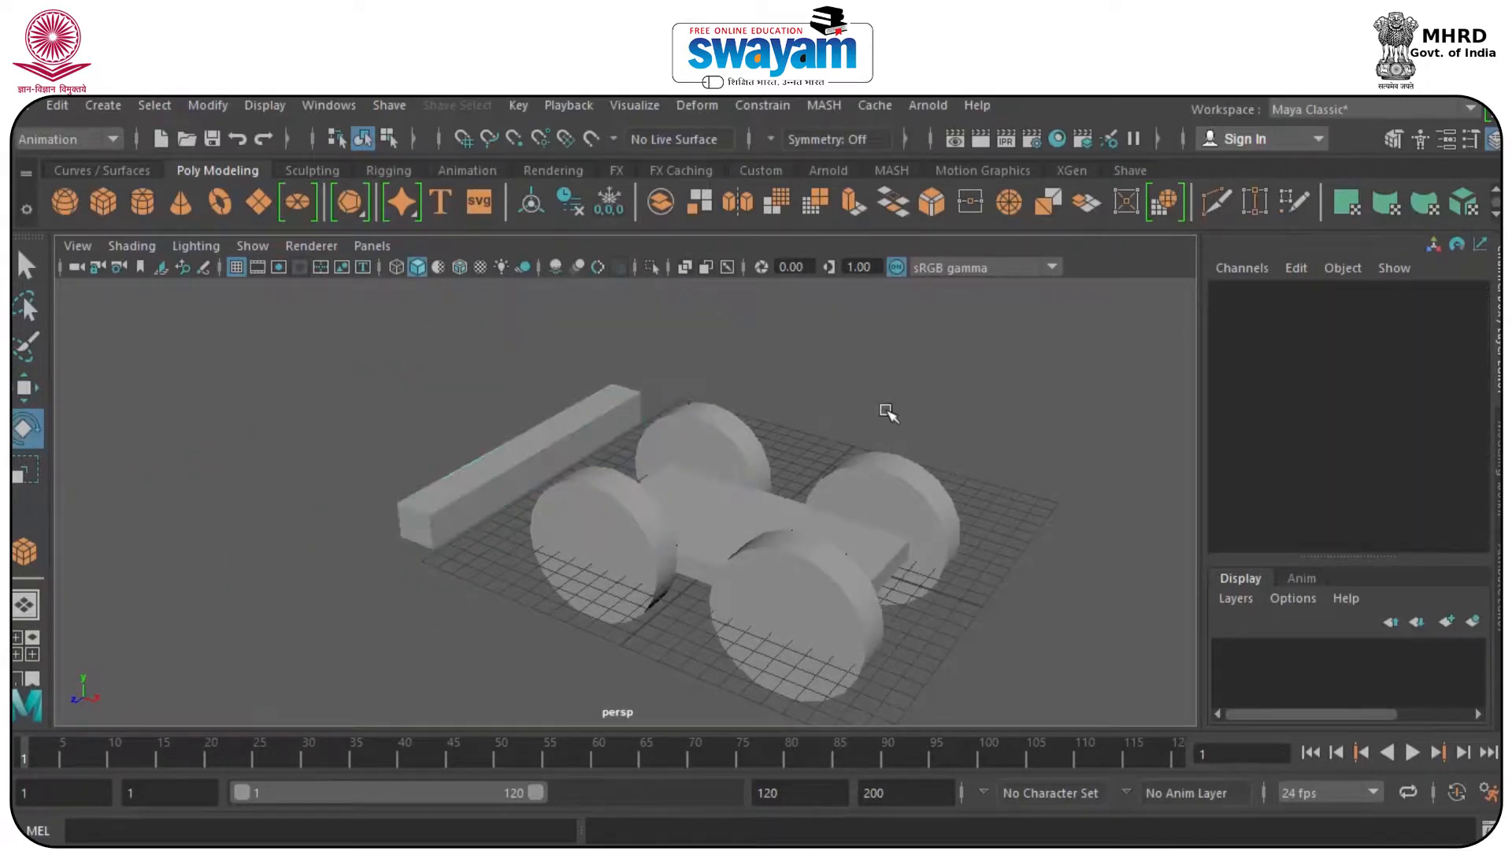
- Open the Outliner, place it beside the viewport and select group1, the car group
click(310, 103)
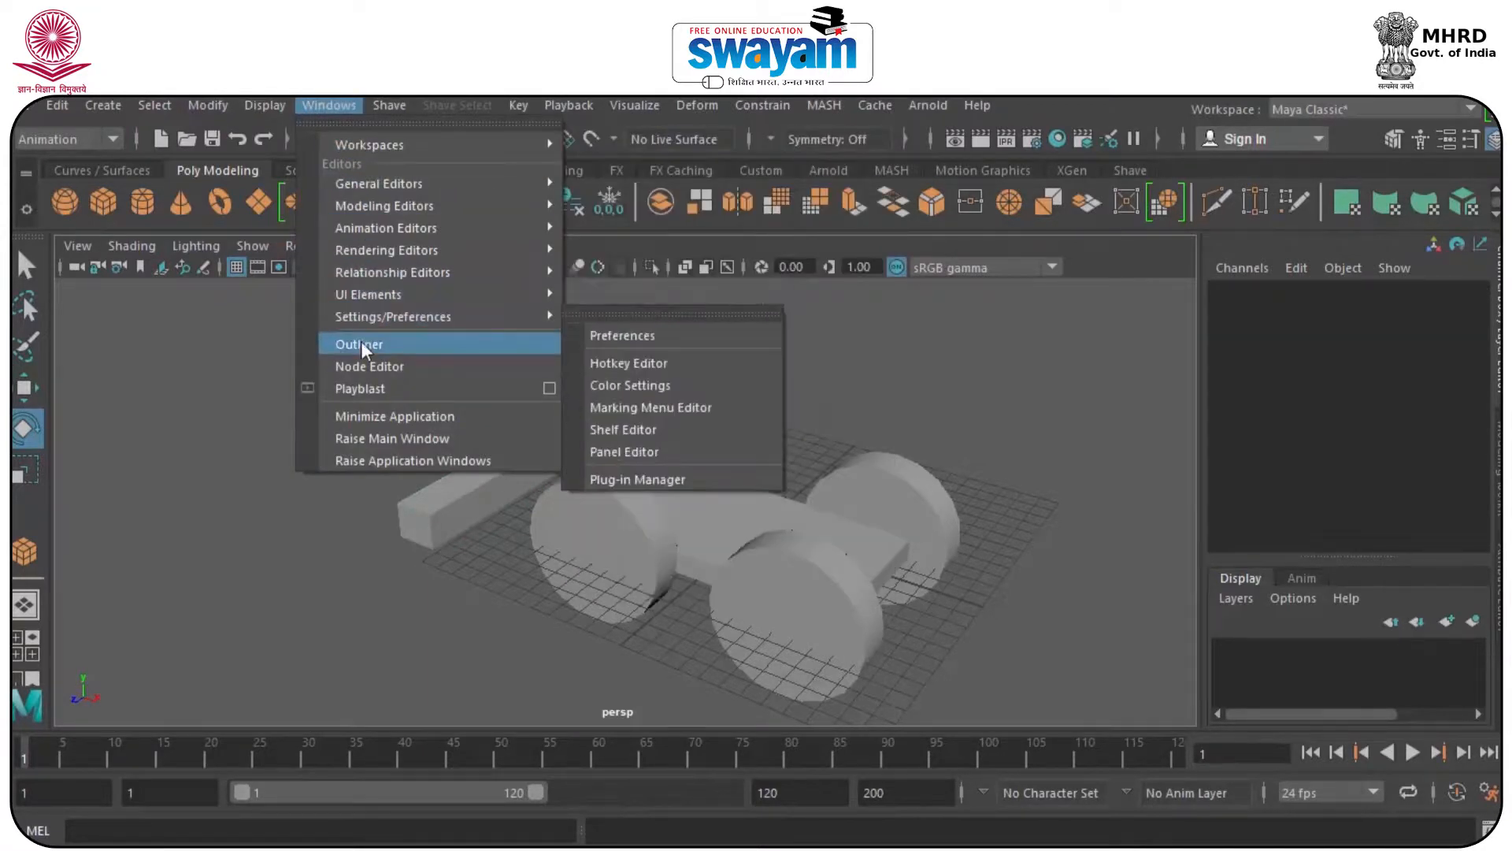
click(360, 344)
drag(168, 296, 117, 211)
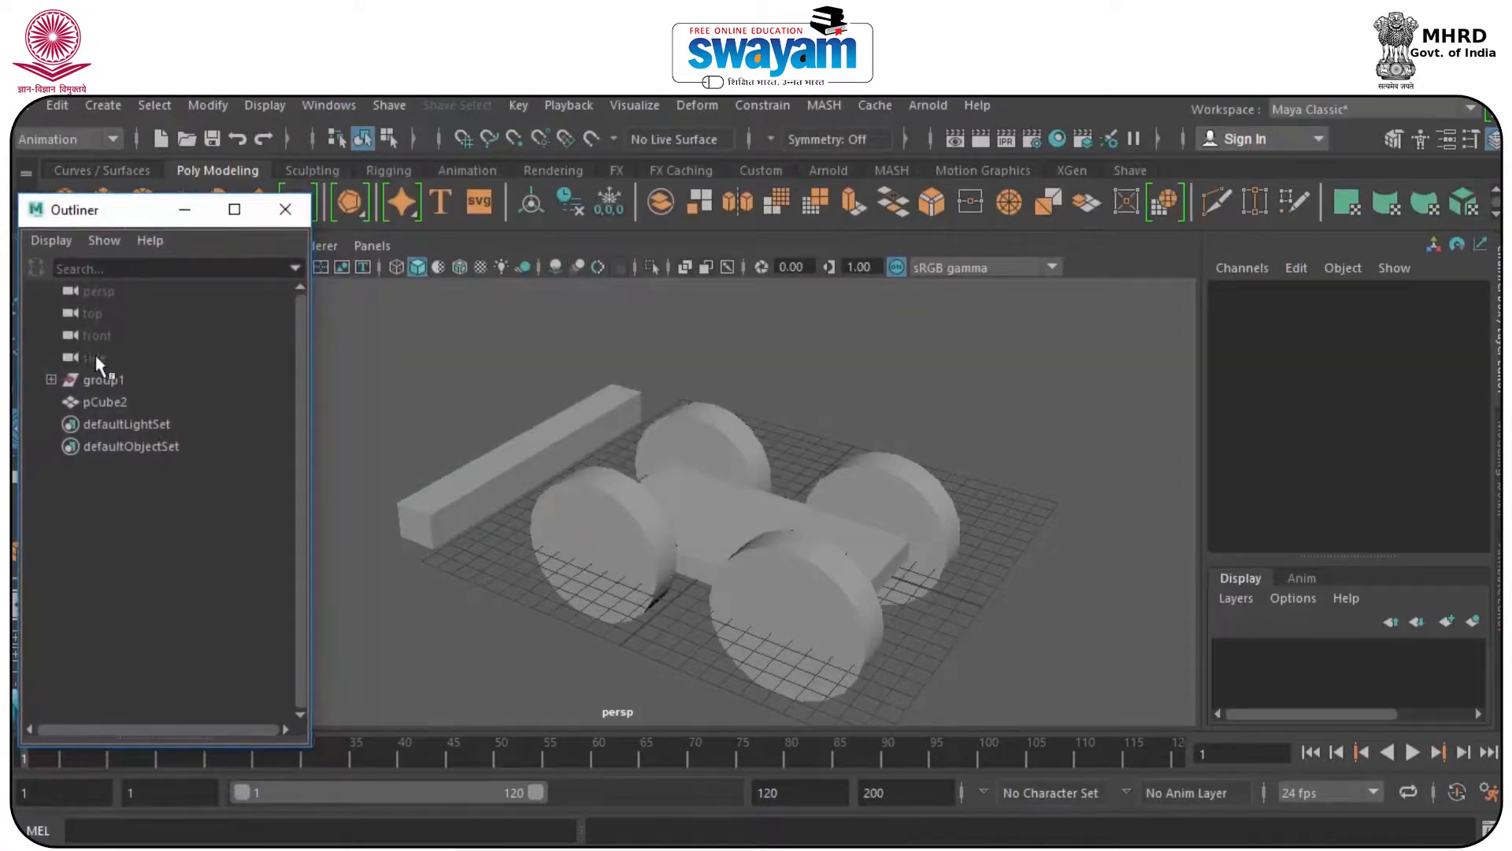
click(110, 380)
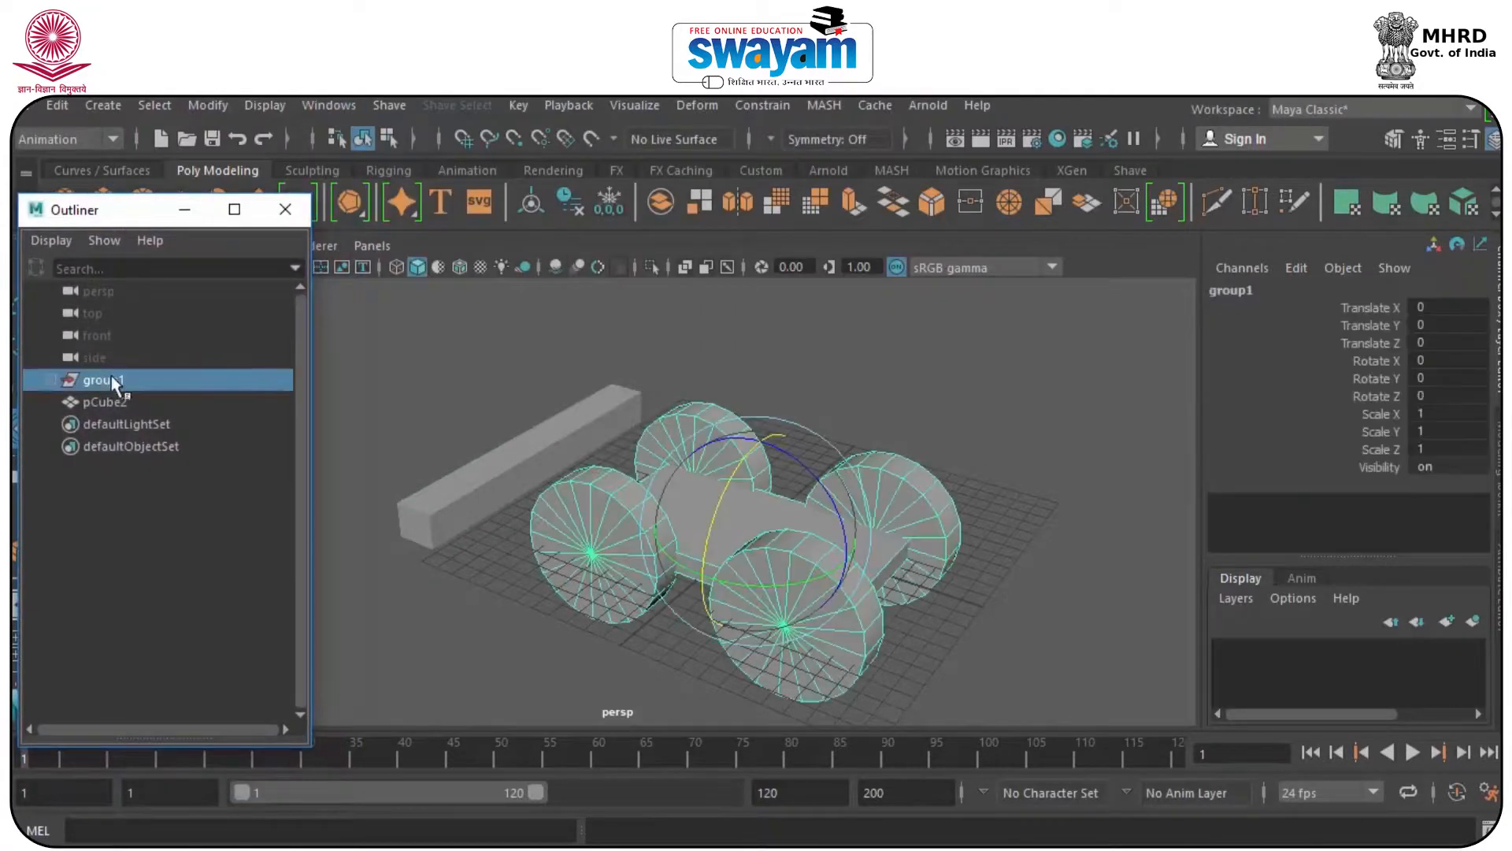
- Open the Set Driven Key window and load group1 as driver and the barrier pCube2 as driven
click(520, 107)
mouse_move(631, 294)
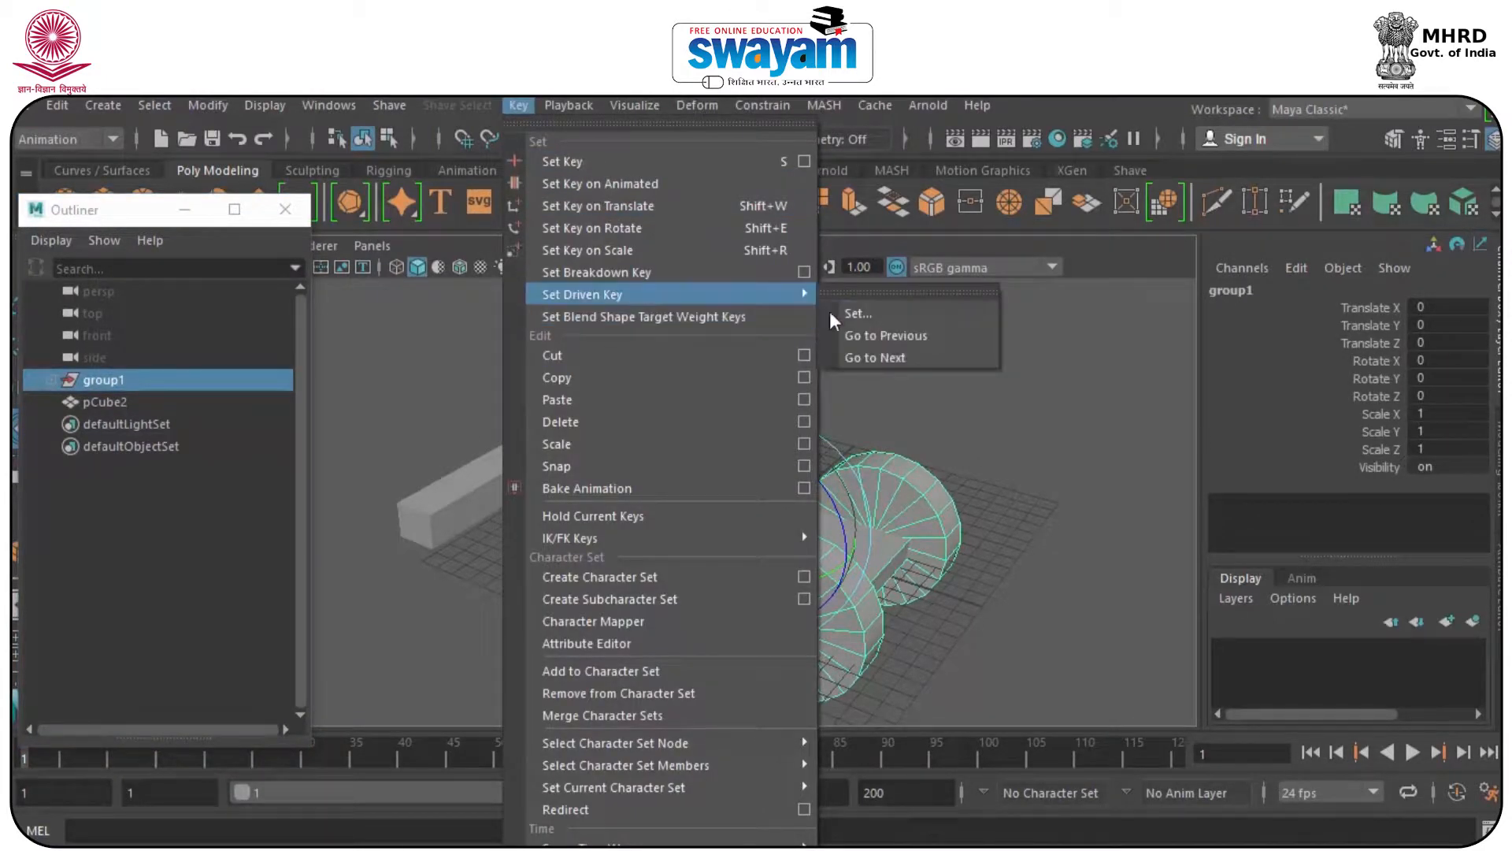
click(882, 313)
drag(916, 187, 1189, 131)
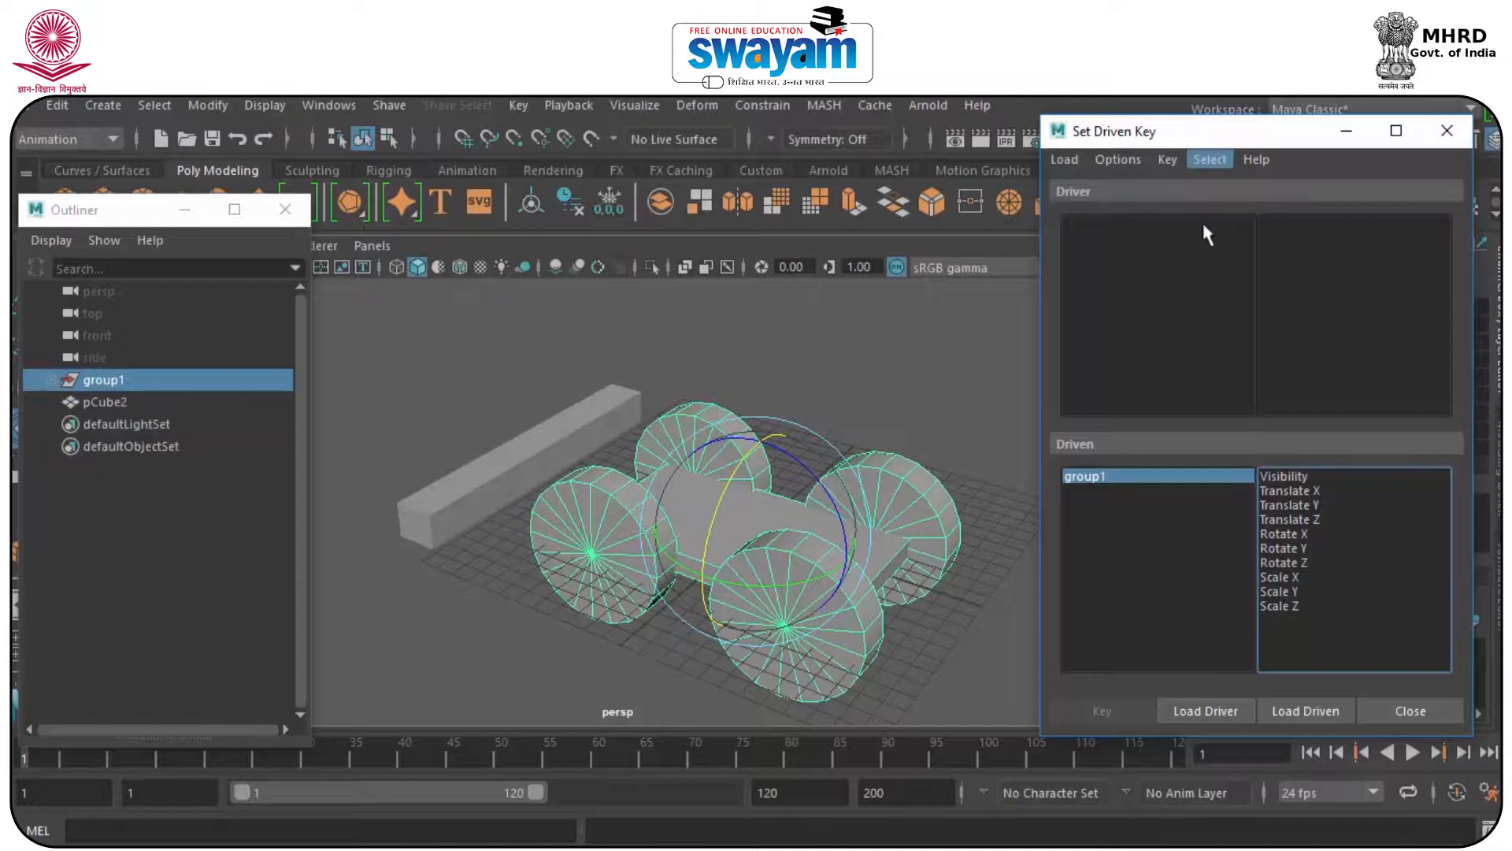
click(1210, 709)
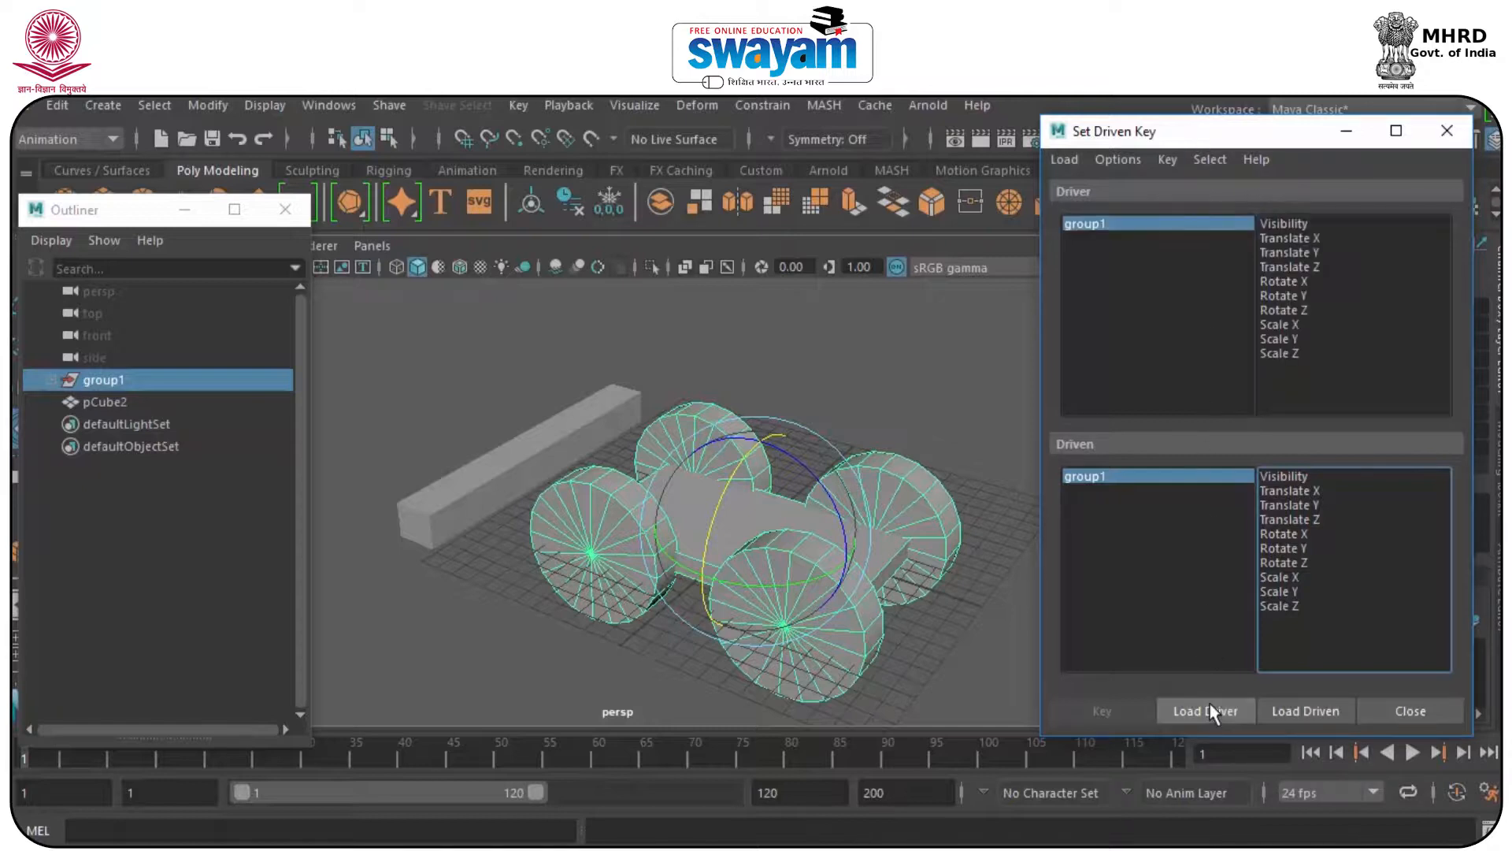
click(499, 489)
click(1304, 710)
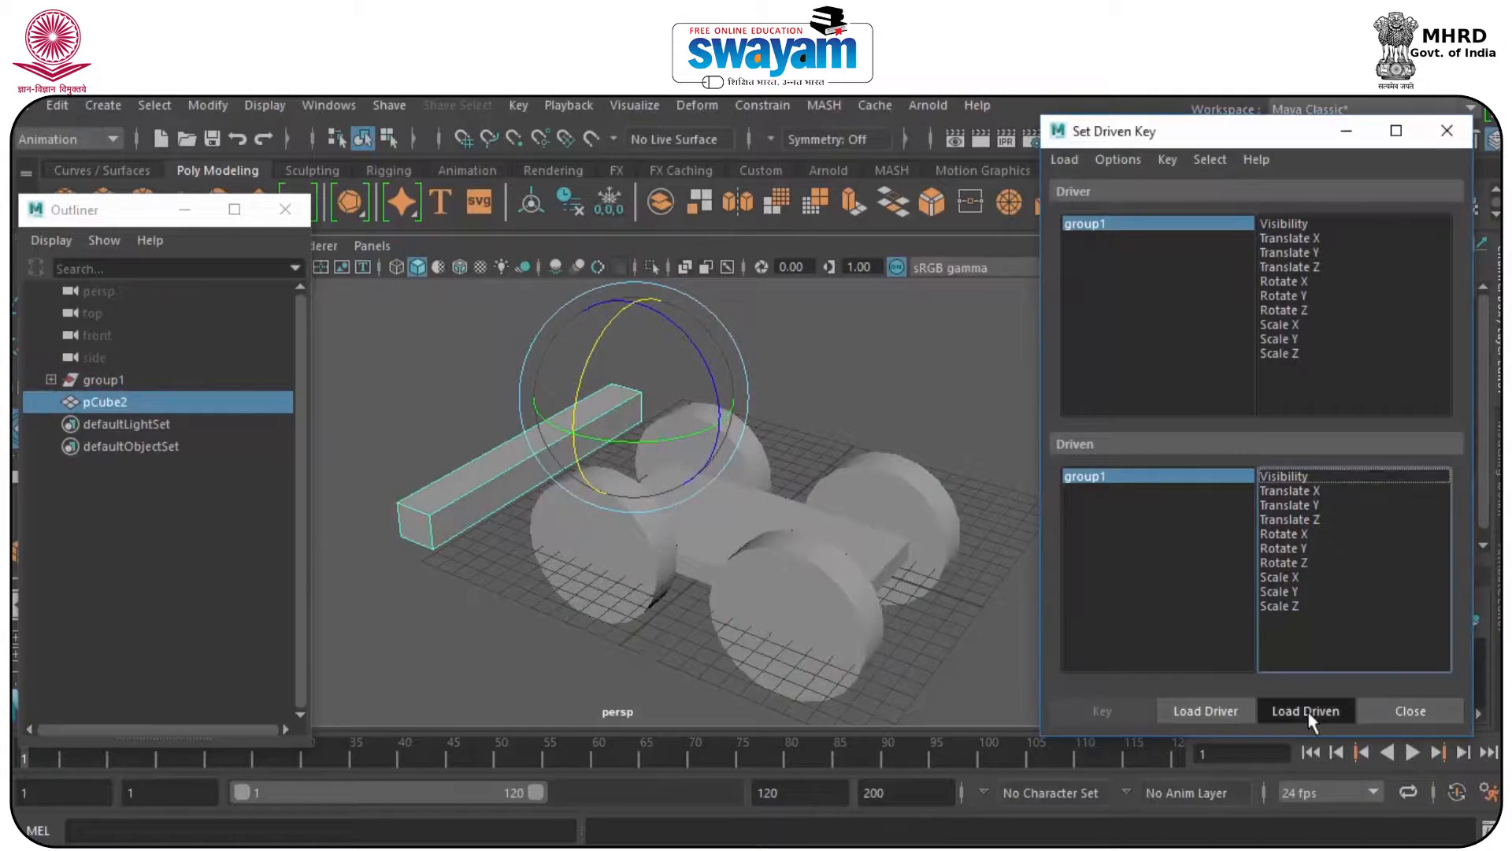
click(834, 401)
click(101, 380)
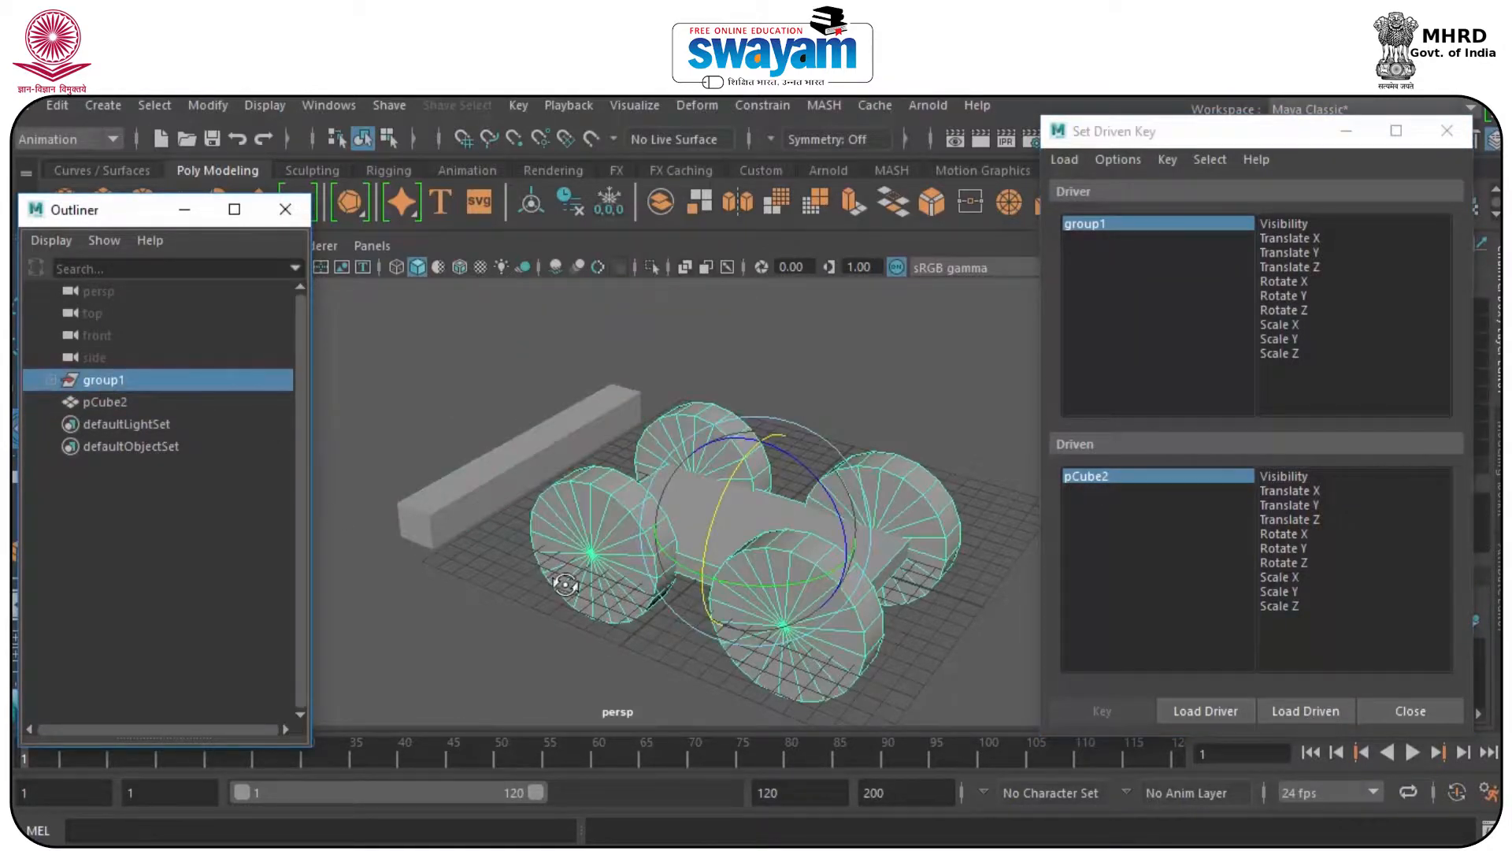
alt+drag(565, 584, 619, 589)
key(w)
click(547, 489)
alt+drag(536, 551, 988, 666)
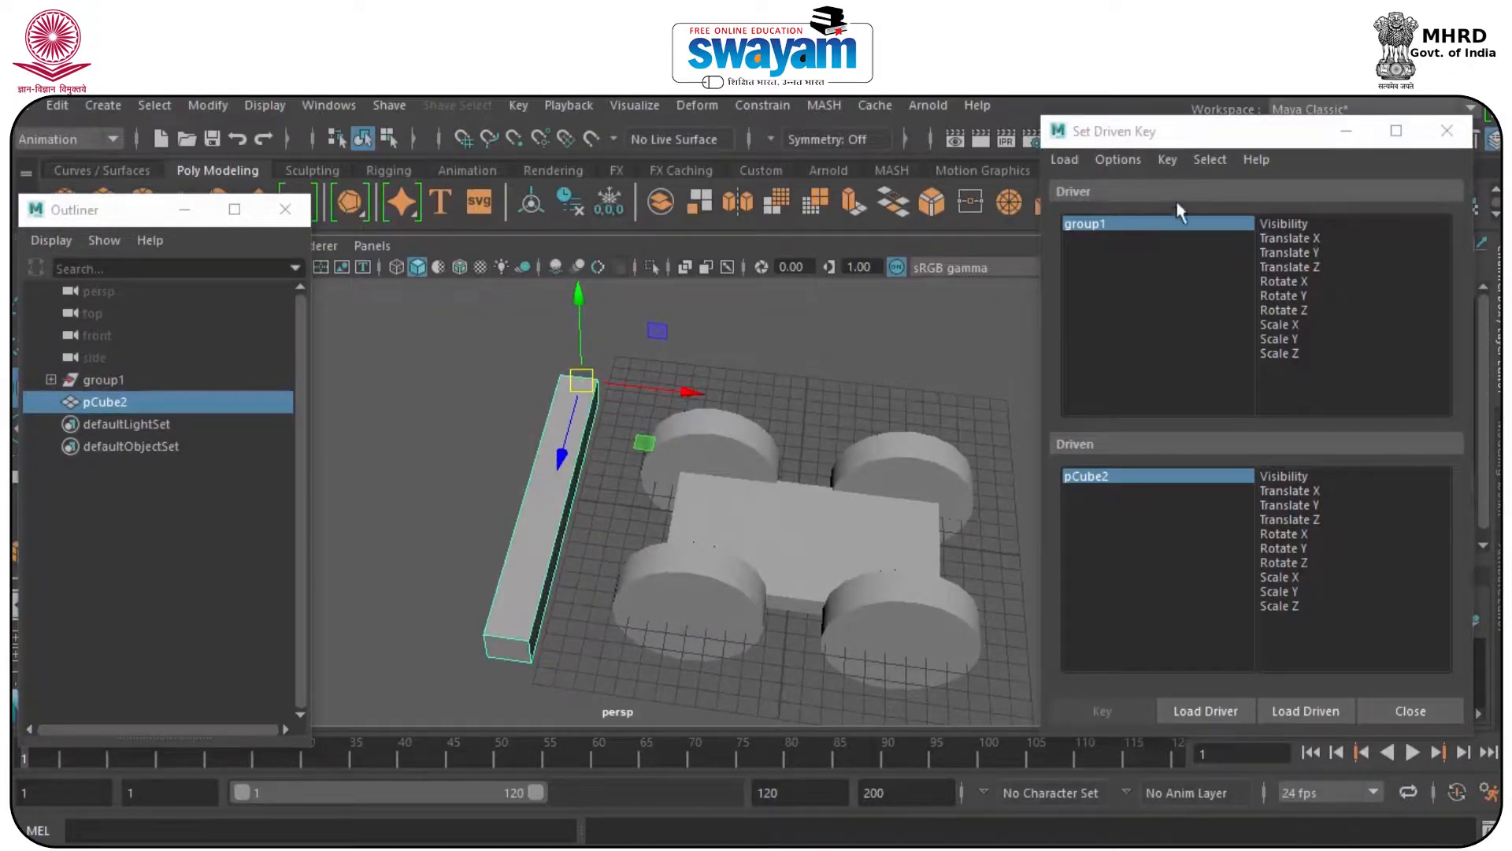
- Uncover the channel values, then select the car and the barrier and freeze their transformations
drag(1208, 133, 910, 186)
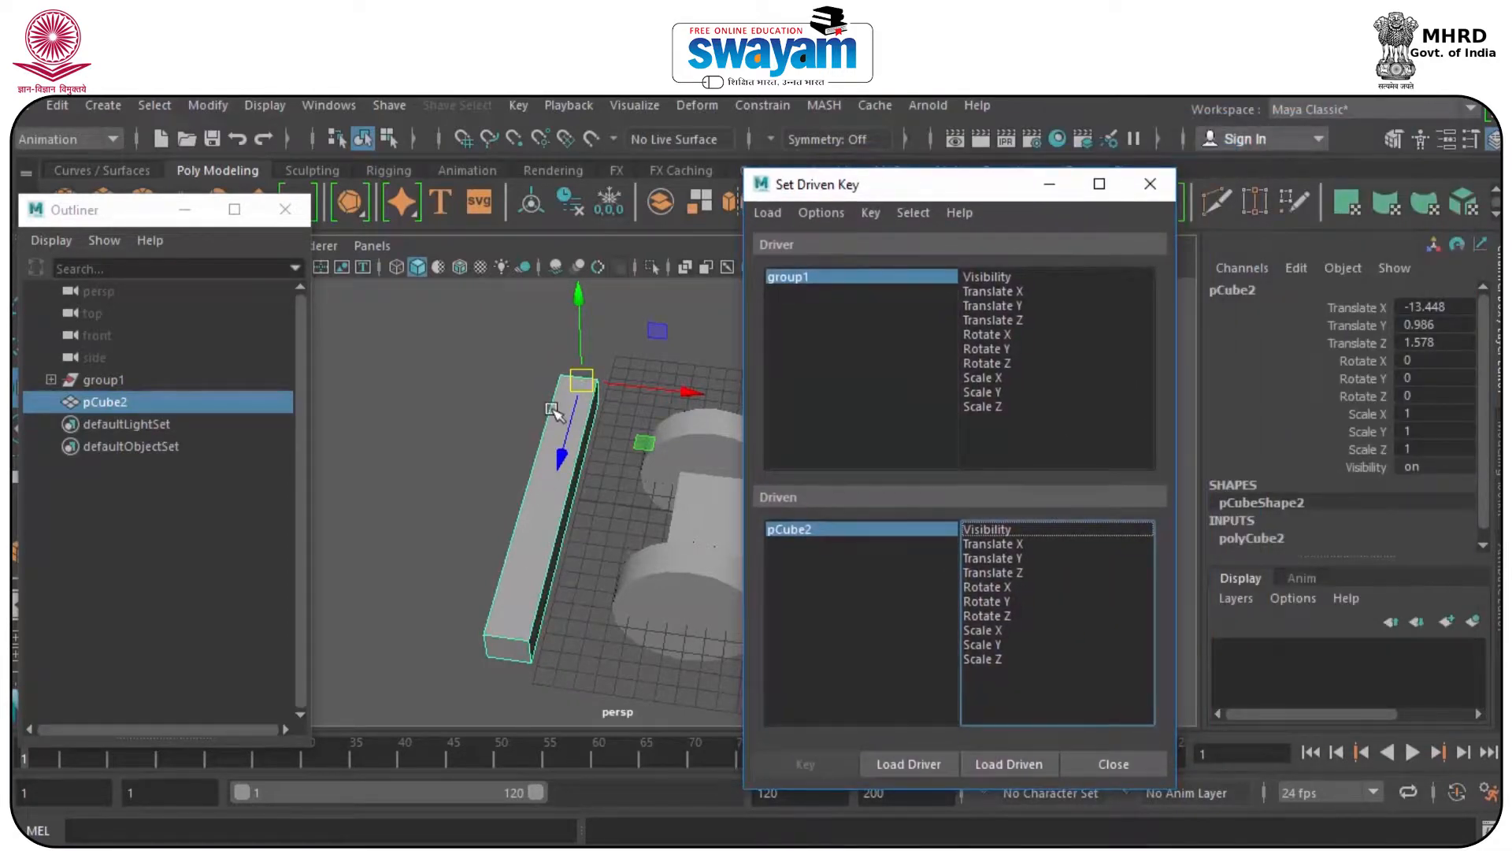
alt+drag(638, 490, 534, 475)
alt+middle_drag(534, 475, 453, 466)
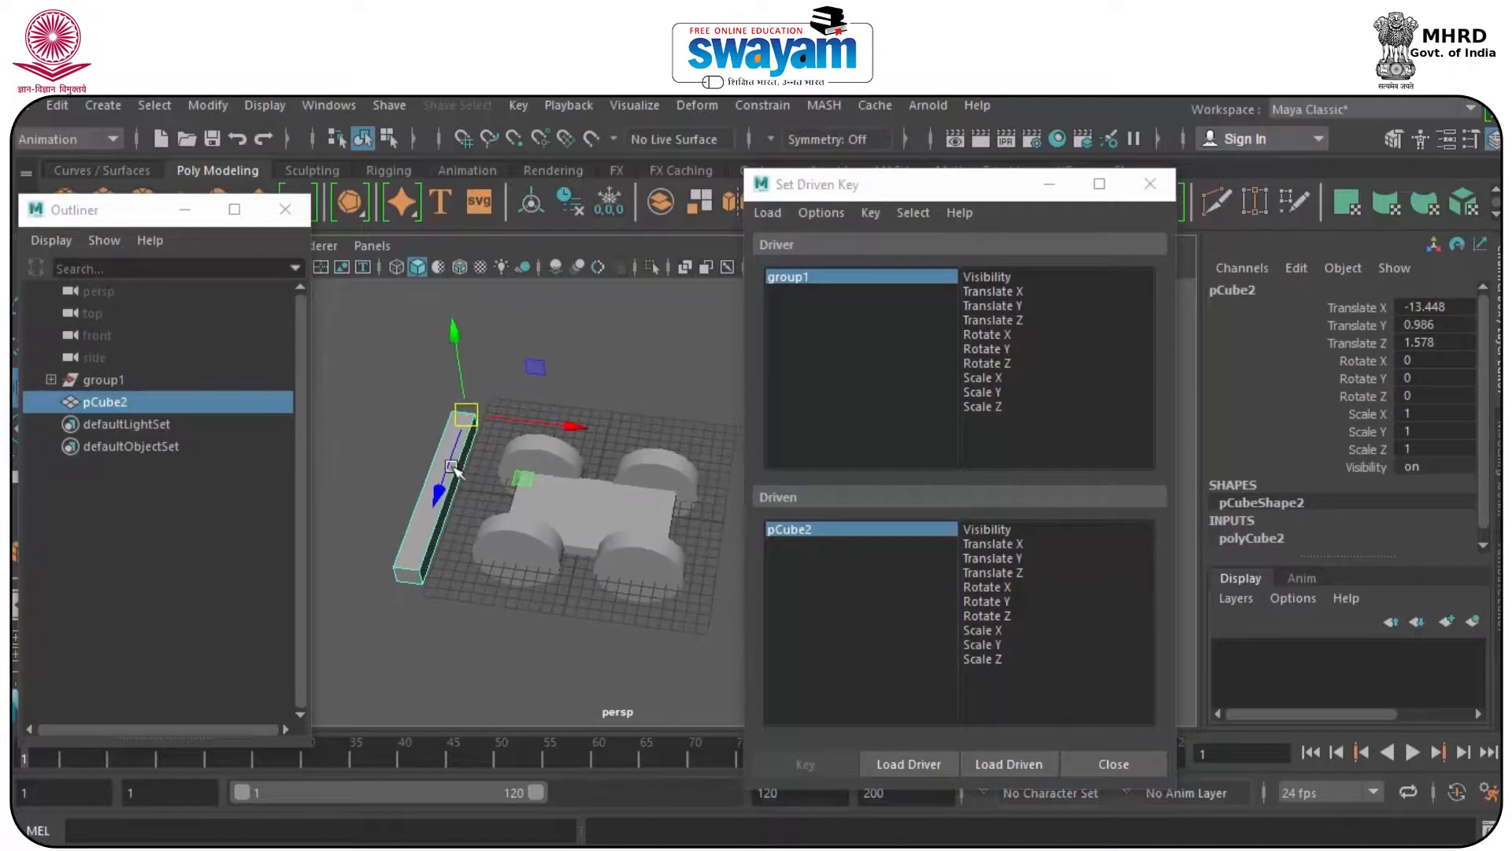
drag(473, 388, 720, 675)
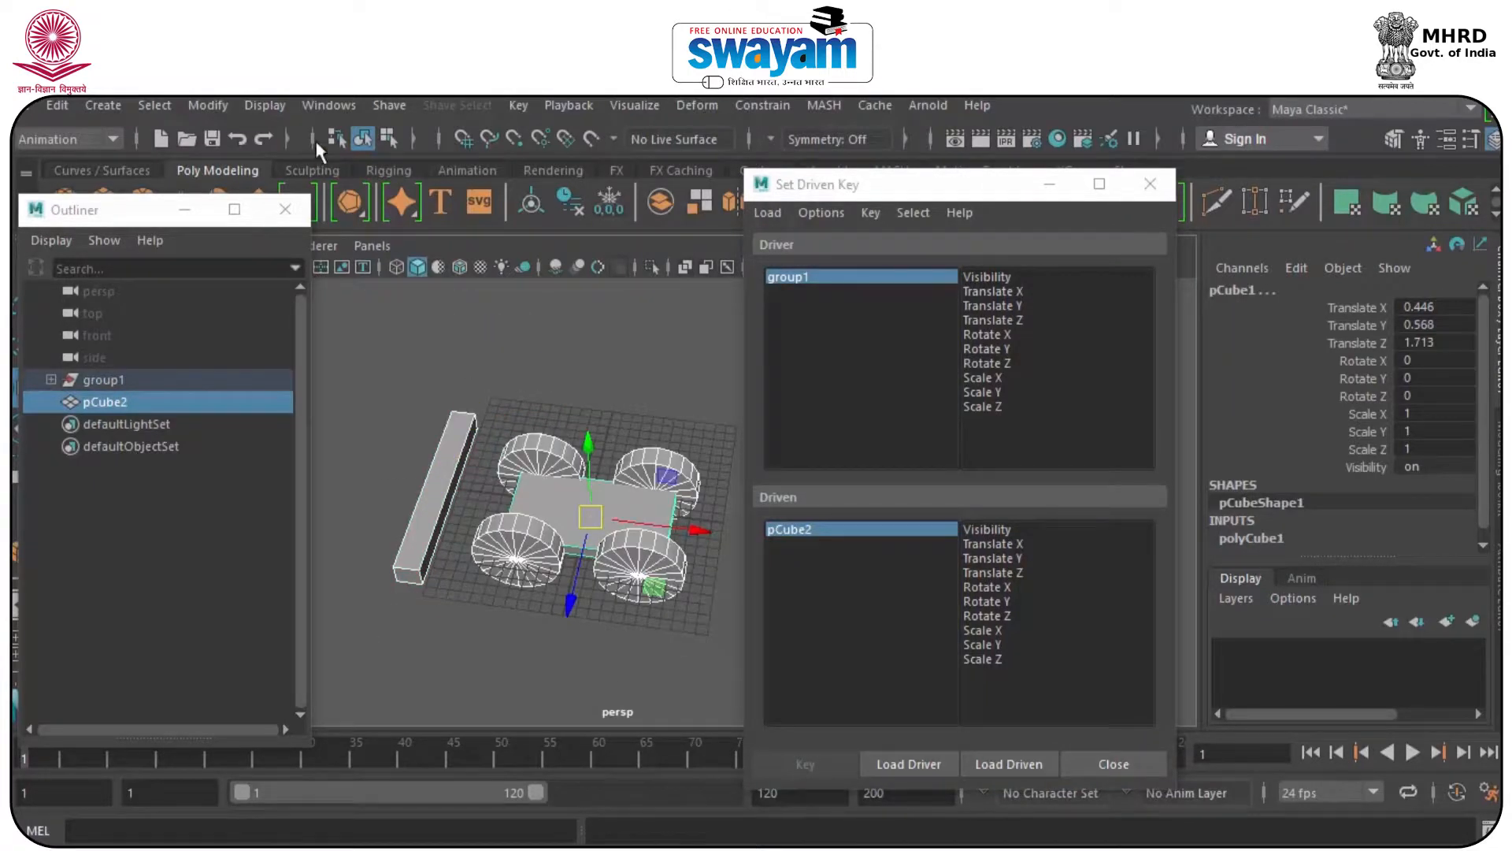
click(331, 105)
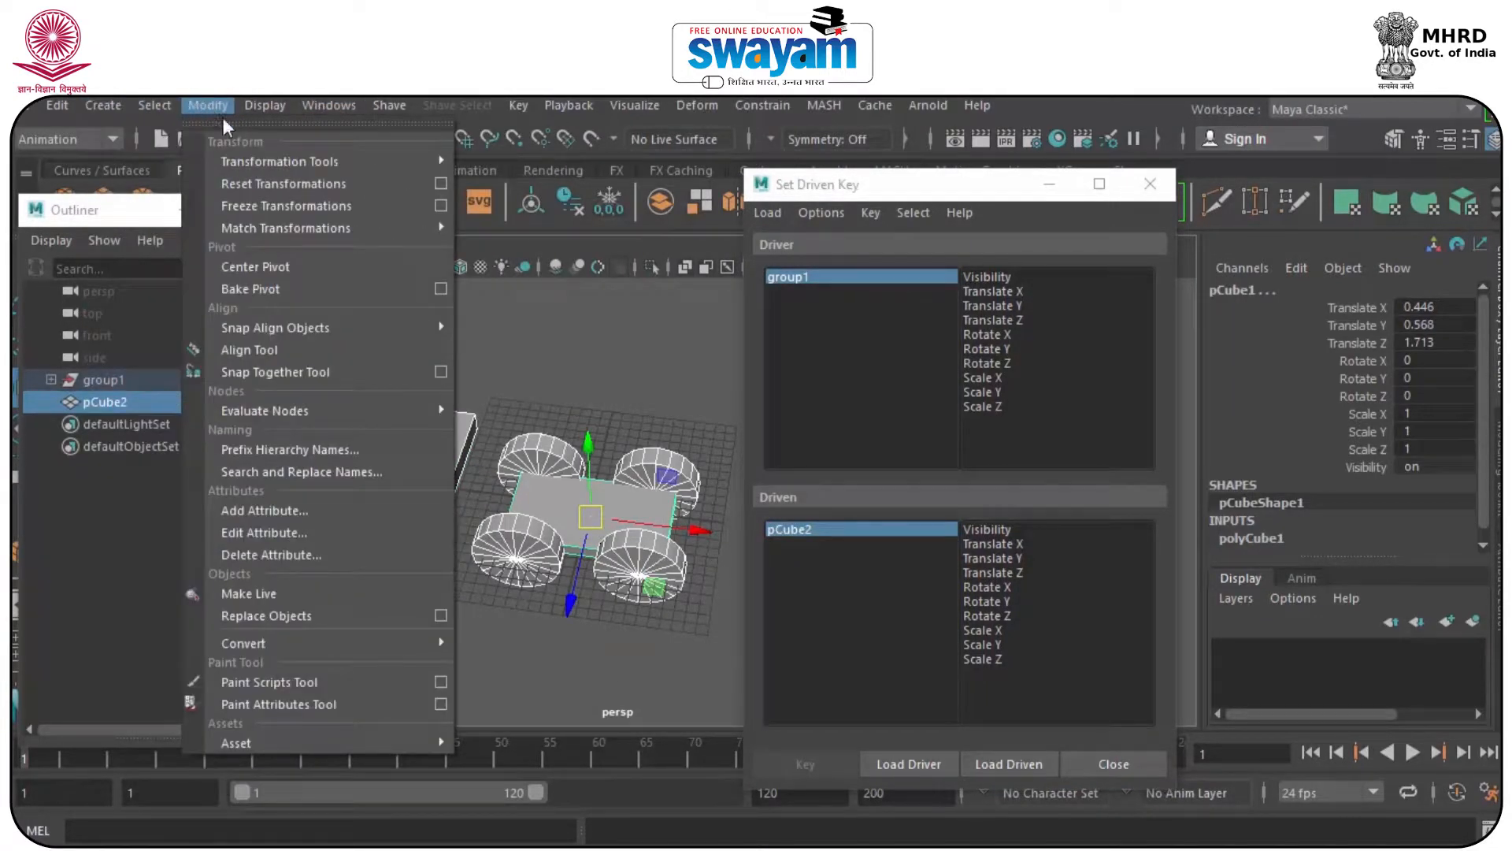
click(262, 205)
click(605, 426)
- Test the barrier's swing by rotating it to about -22.4° in X, then reset Rotate X to 0
click(454, 465)
key(e)
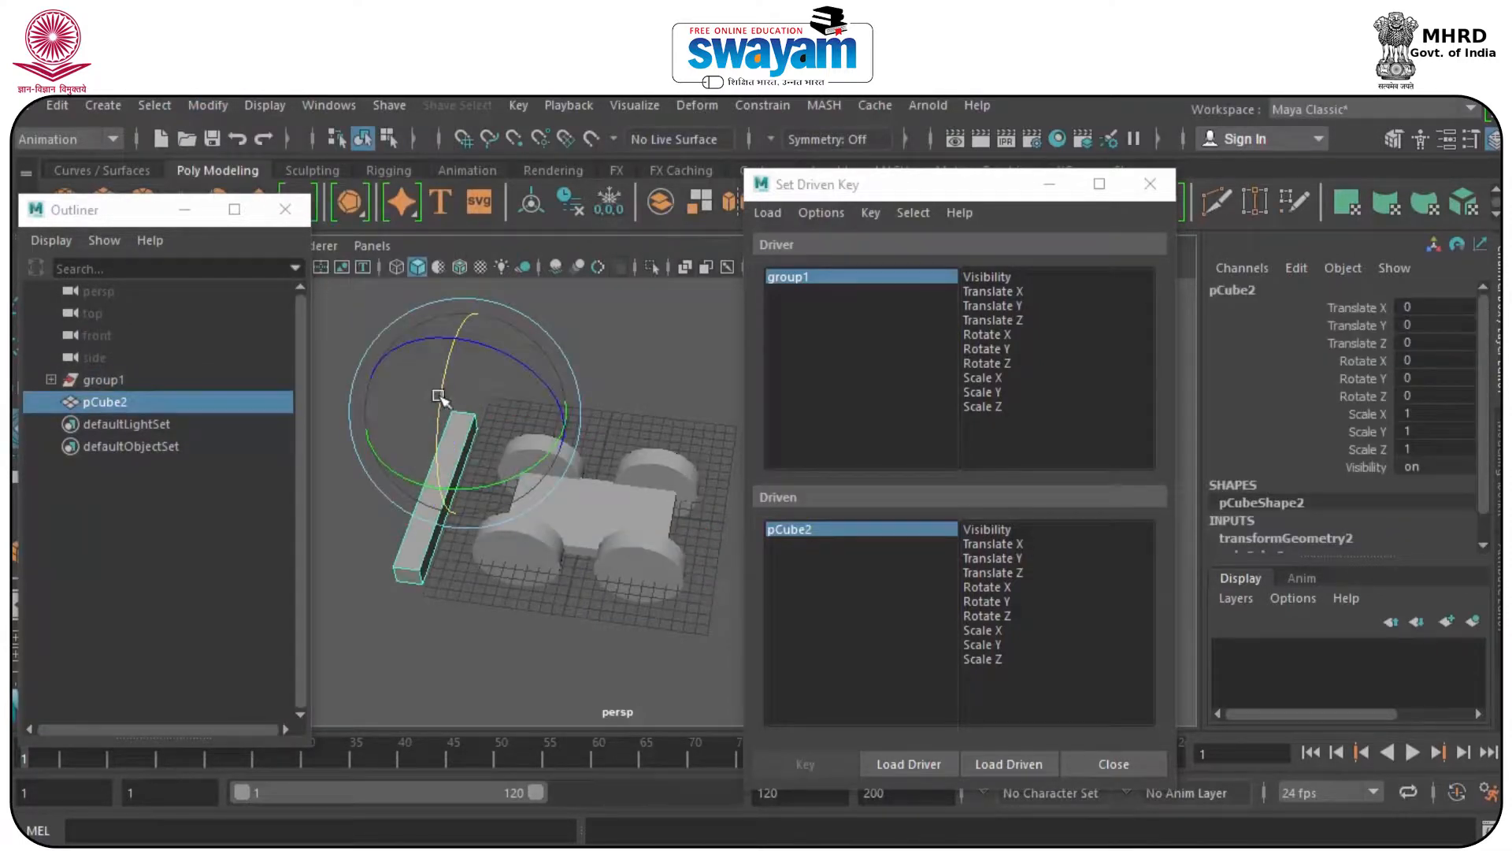
drag(443, 396, 441, 453)
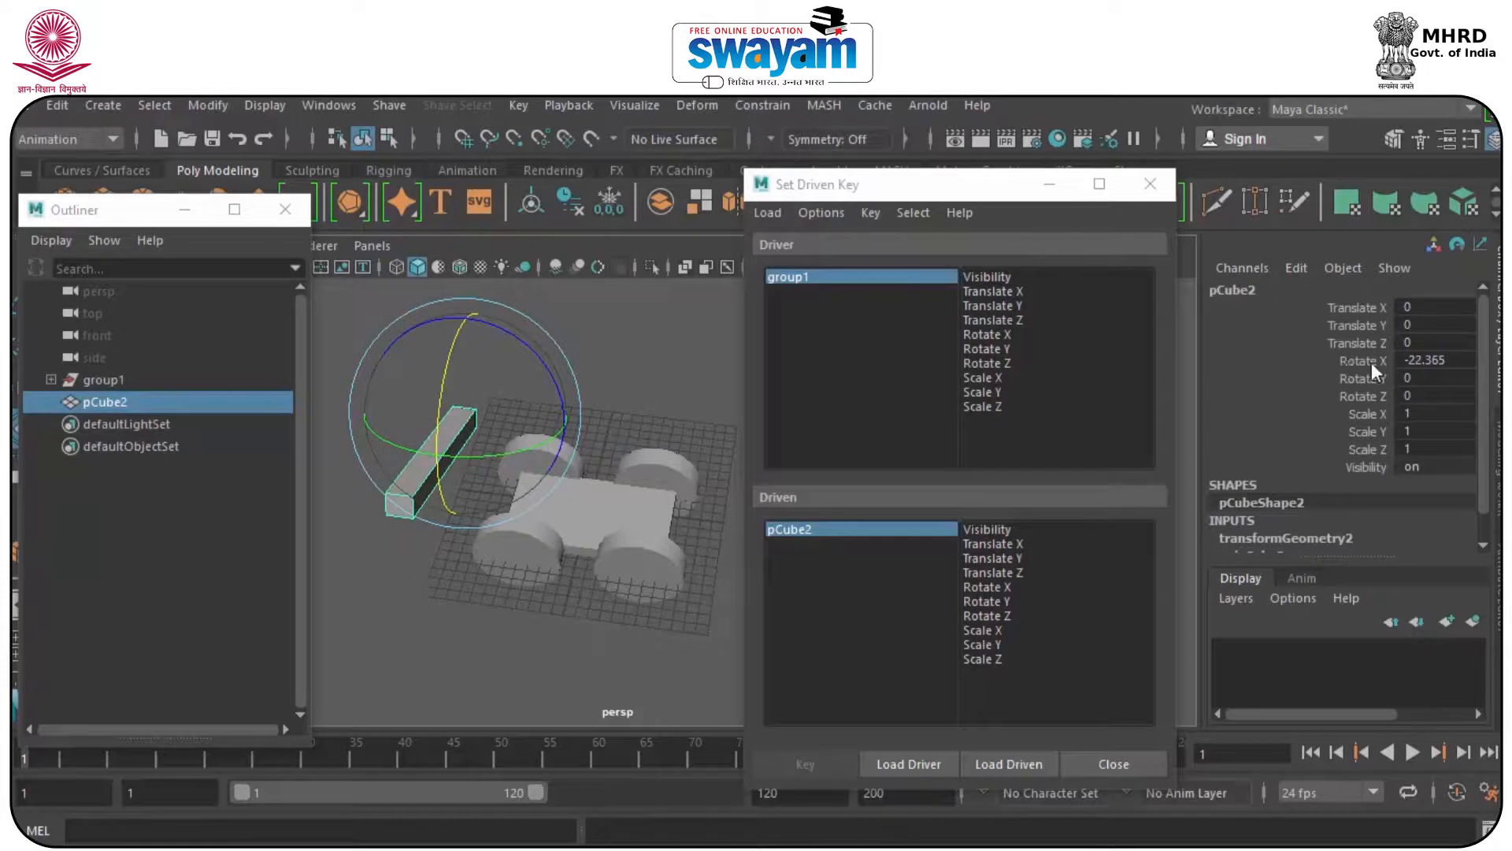
click(1425, 360)
text(0)
key(Return)
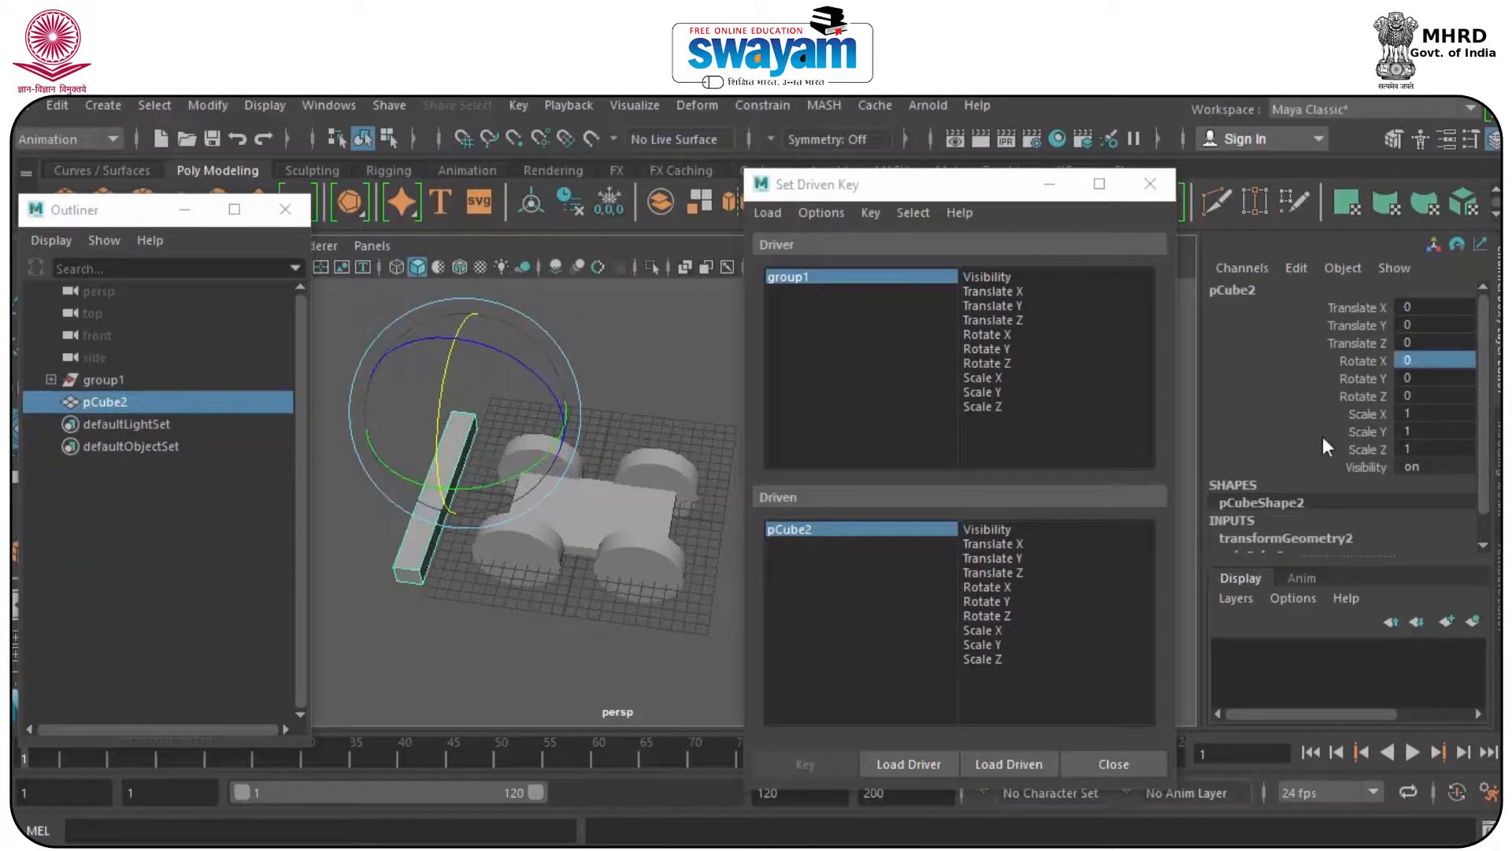
- Choose the barrier pCube2's Rotate X as the driven attribute and select the driver group1
click(988, 586)
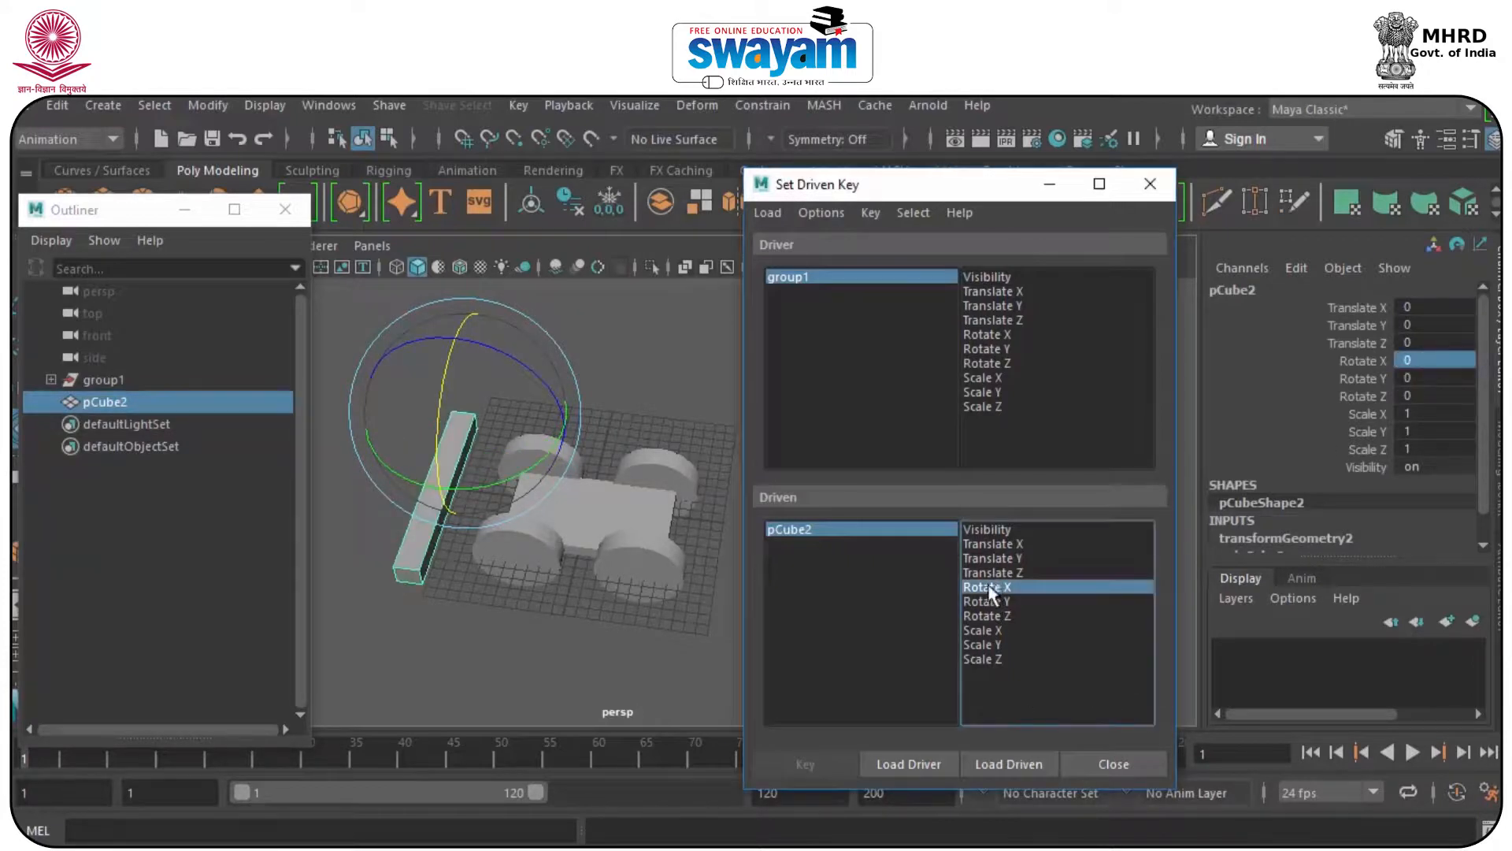
click(838, 341)
click(808, 276)
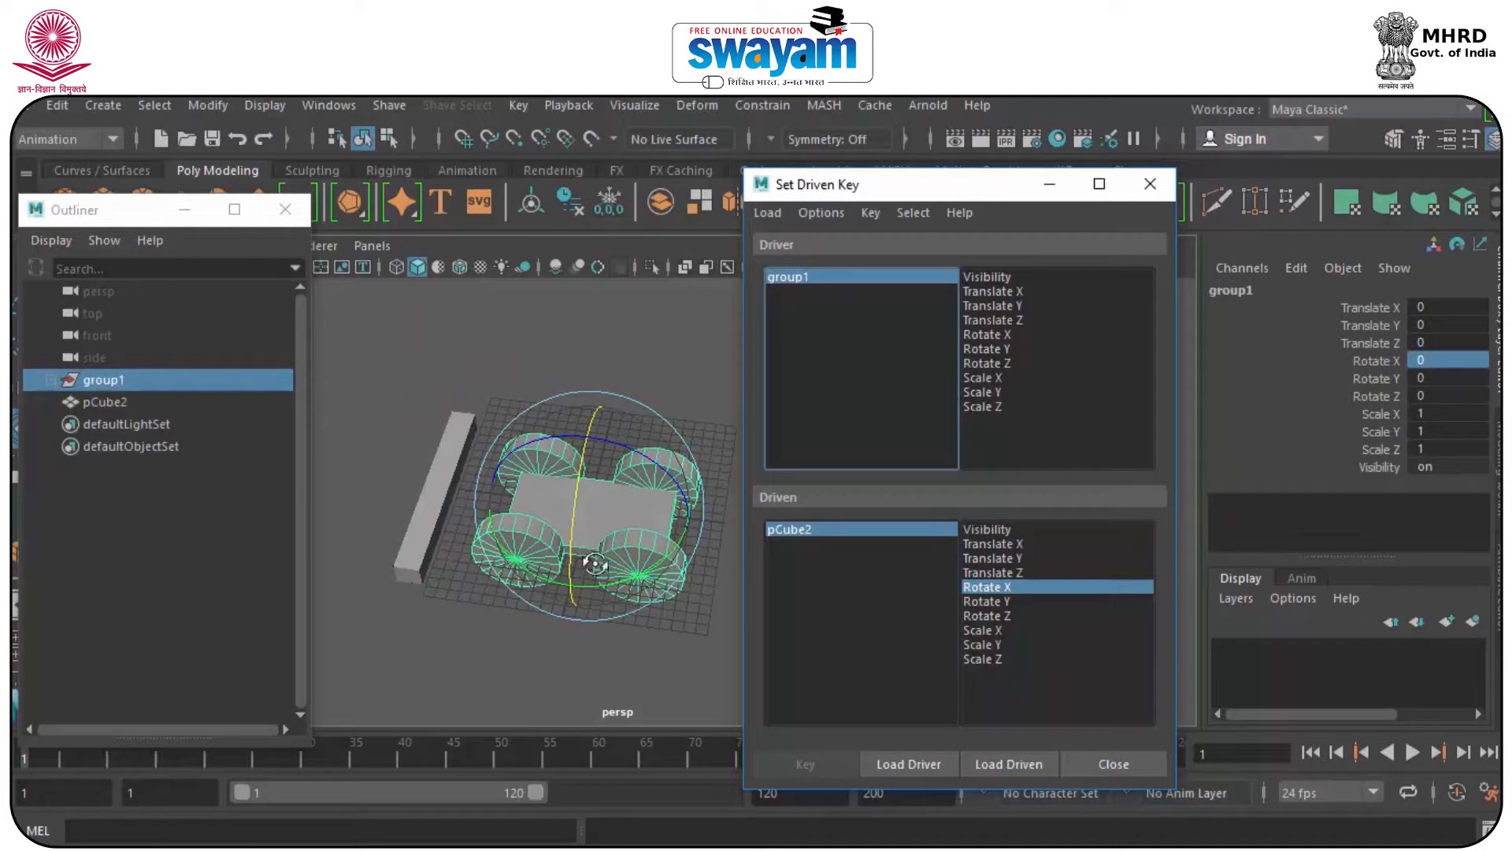
- Test the car's travel by moving group1 to about -9.003 in X, then reset Translate X to 0
alt+drag(596, 563, 626, 564)
key(w)
drag(675, 511, 605, 516)
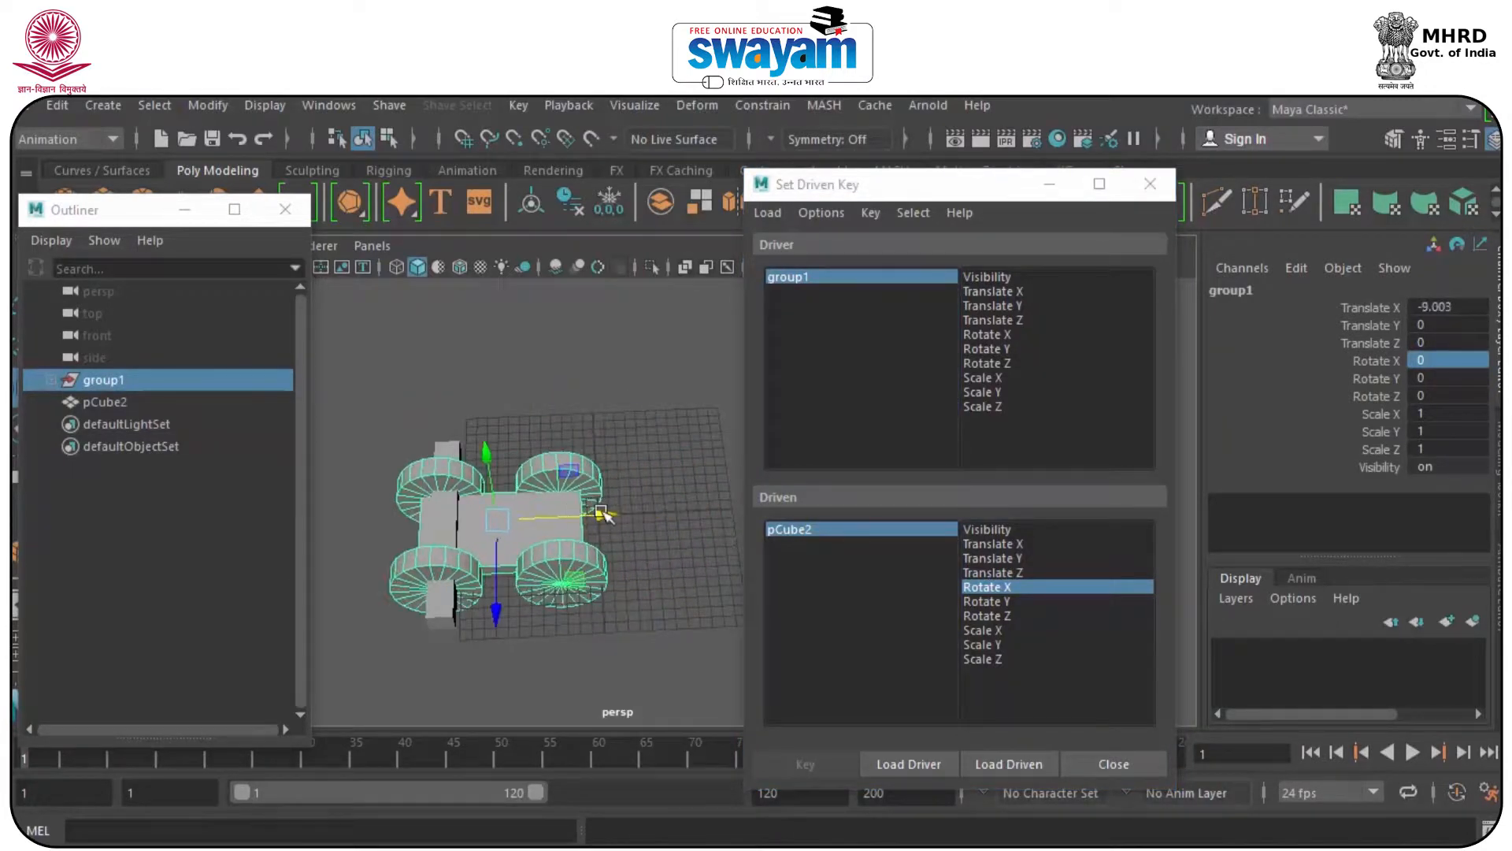
click(1440, 307)
key(Return)
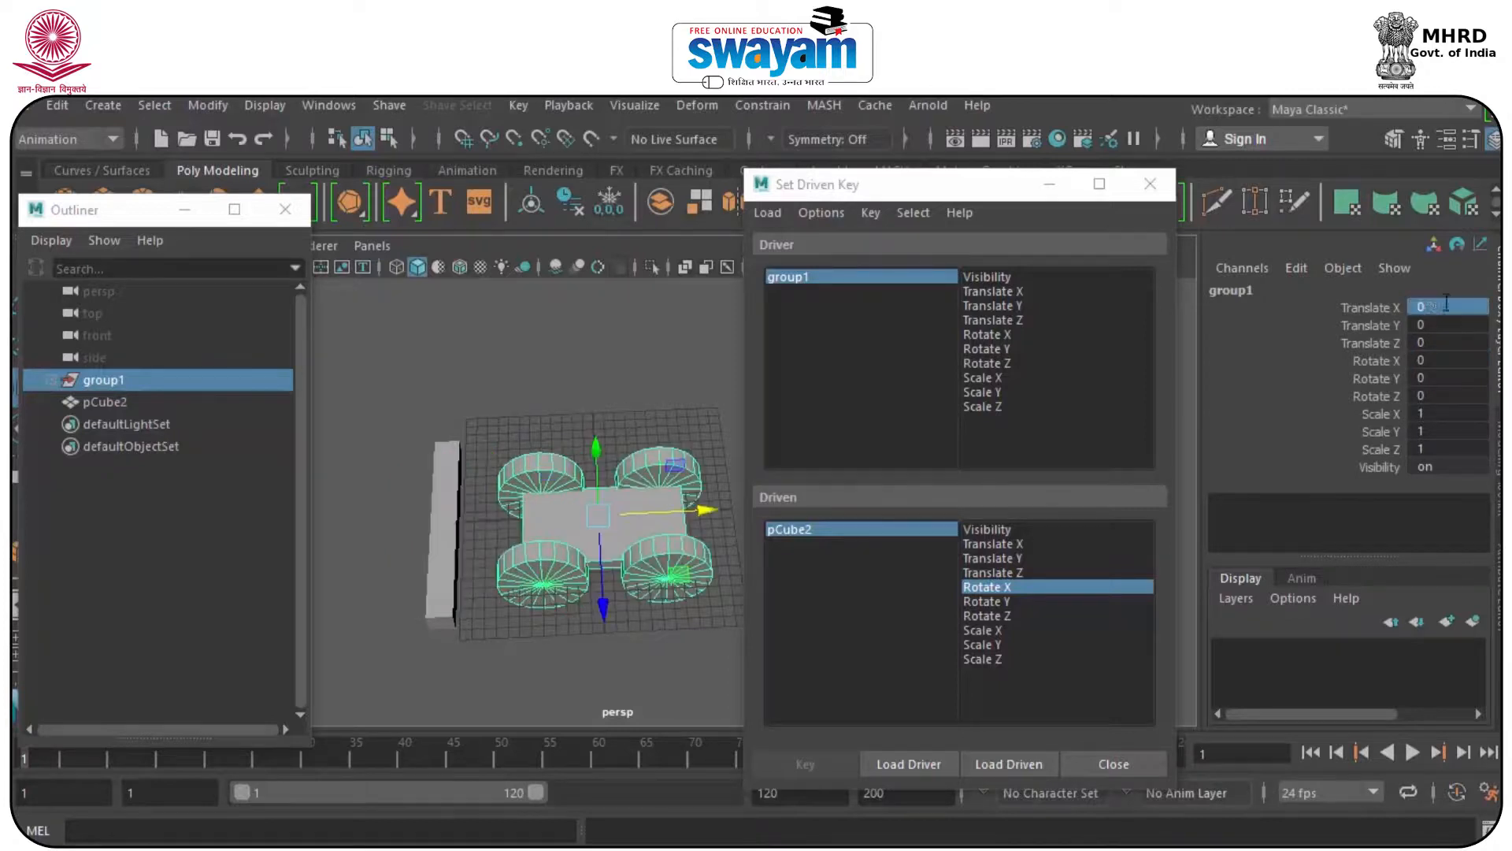
- Set group1's Translate X as the driving attribute and key the barrier's Rotate X at 0 for the car's start position
click(992, 292)
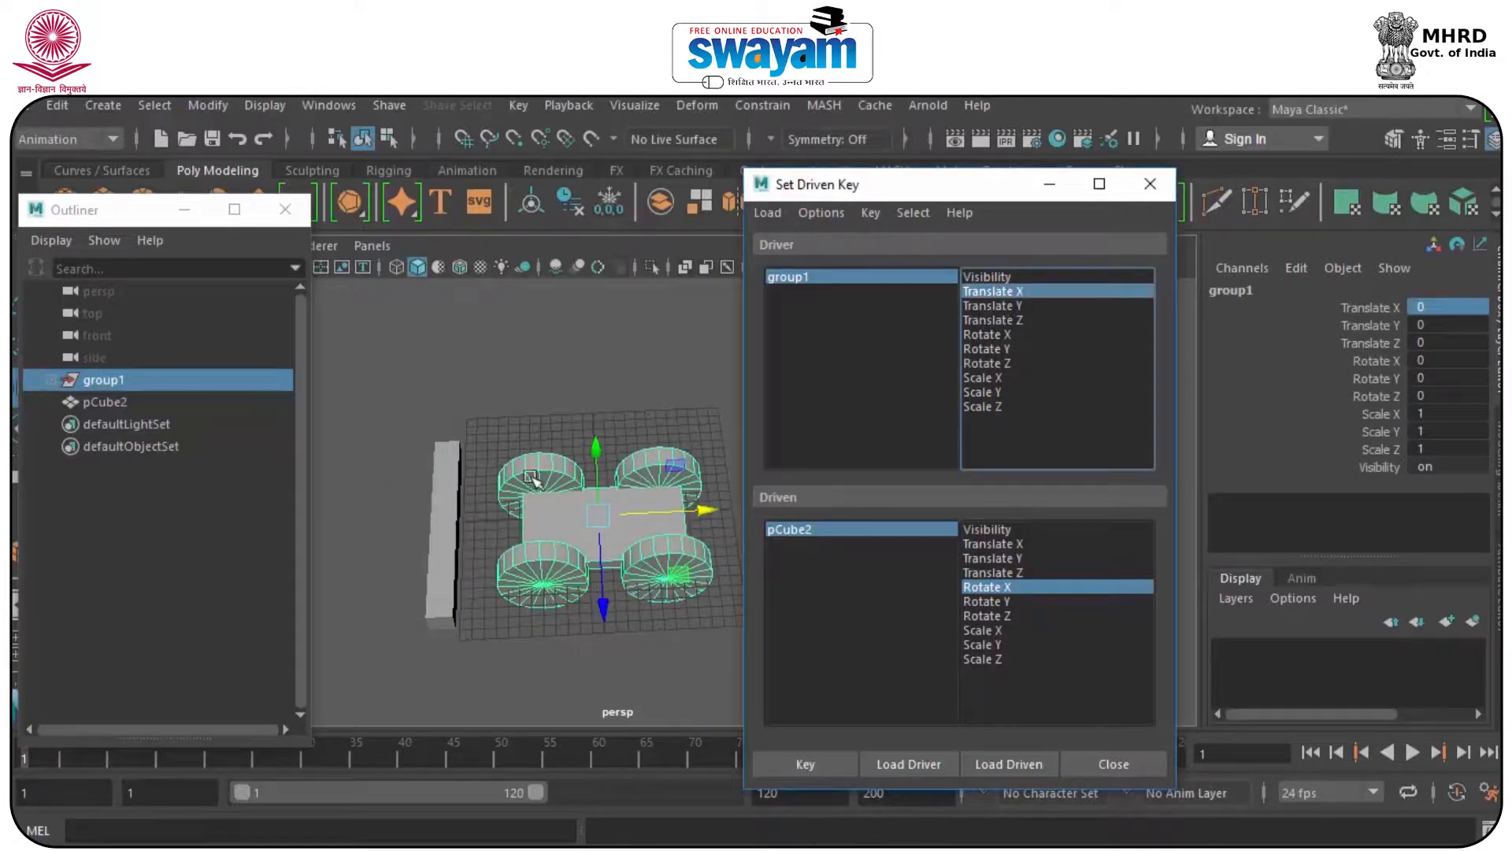
click(477, 397)
click(447, 466)
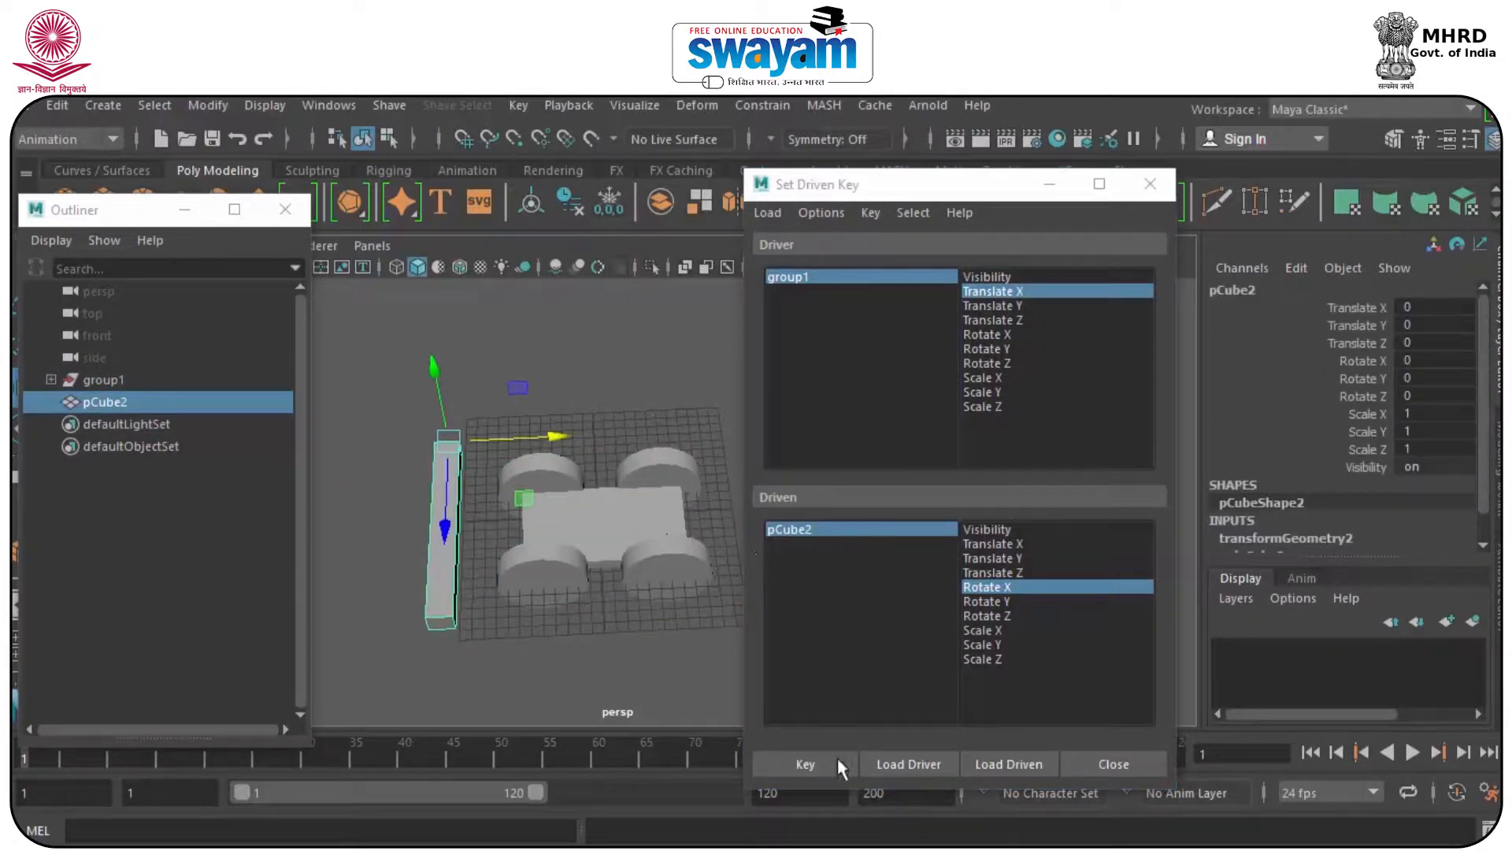
click(823, 763)
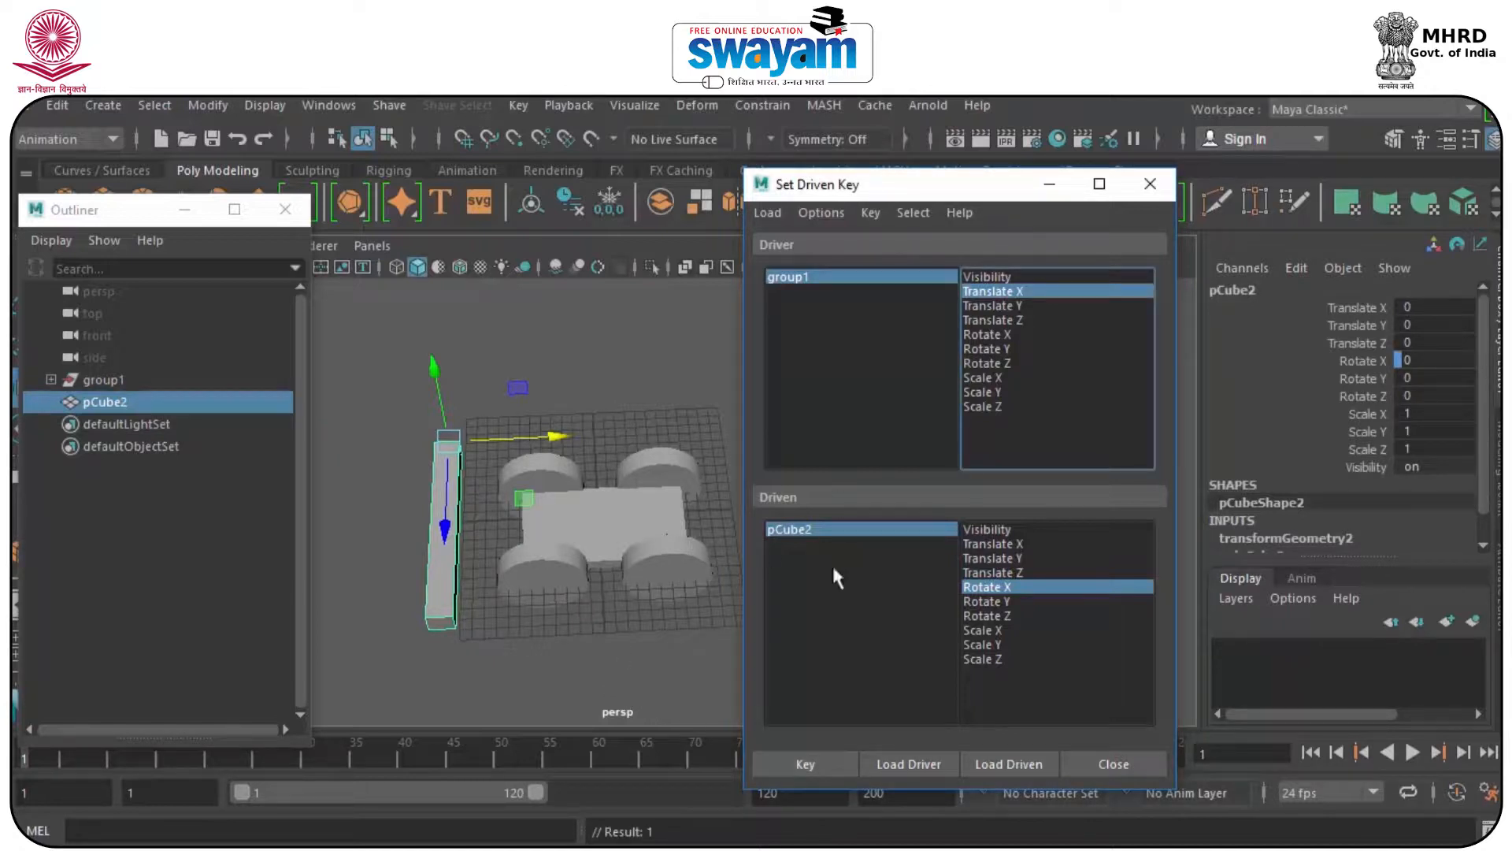
- Move the car to about -2.995 in X, rotate the barrier open to about -94.21° in X and set a driven key
click(810, 276)
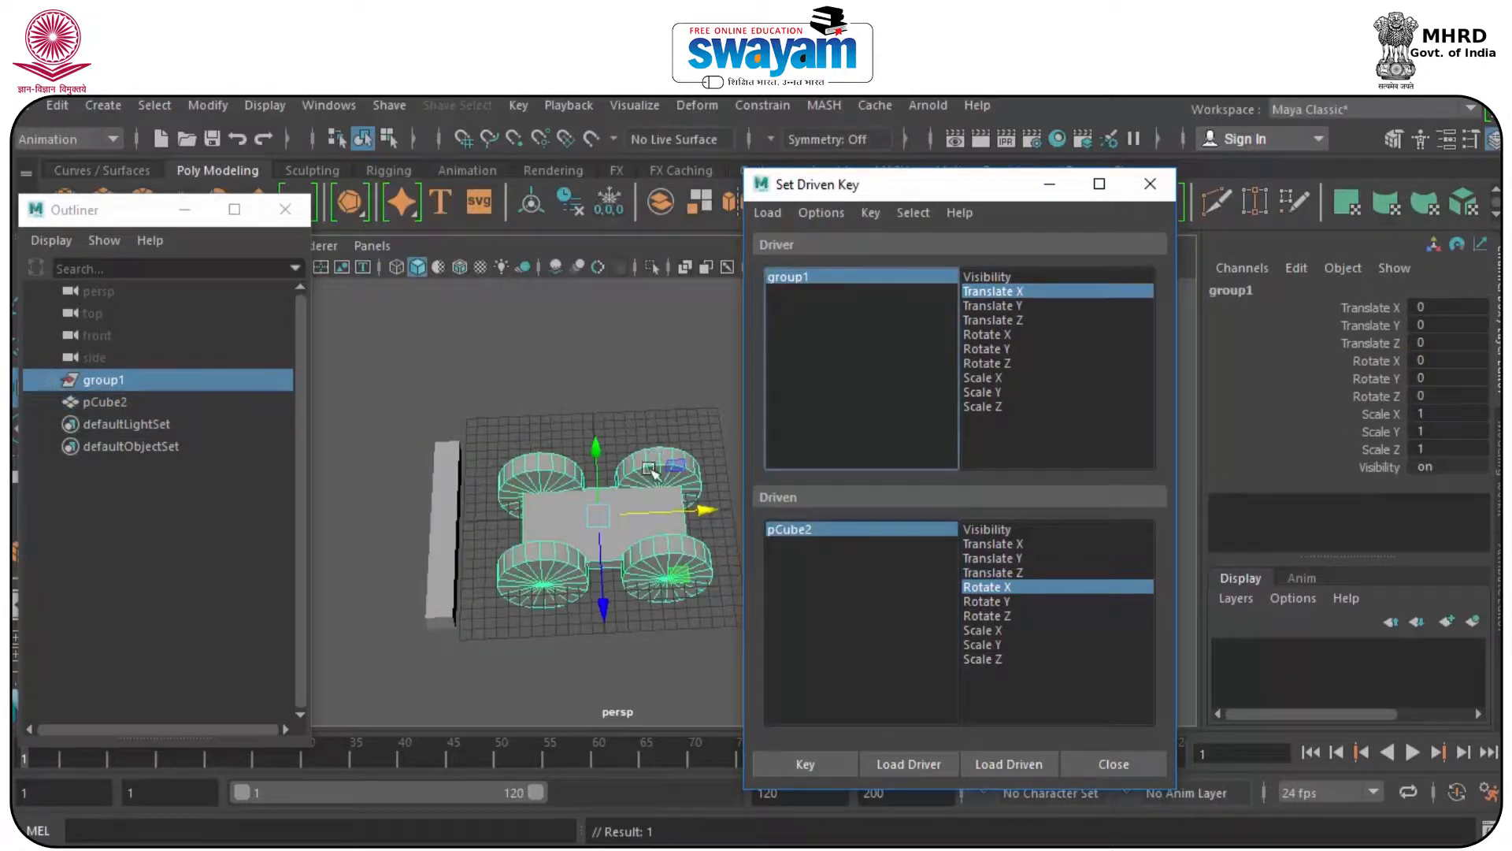
drag(675, 507, 644, 514)
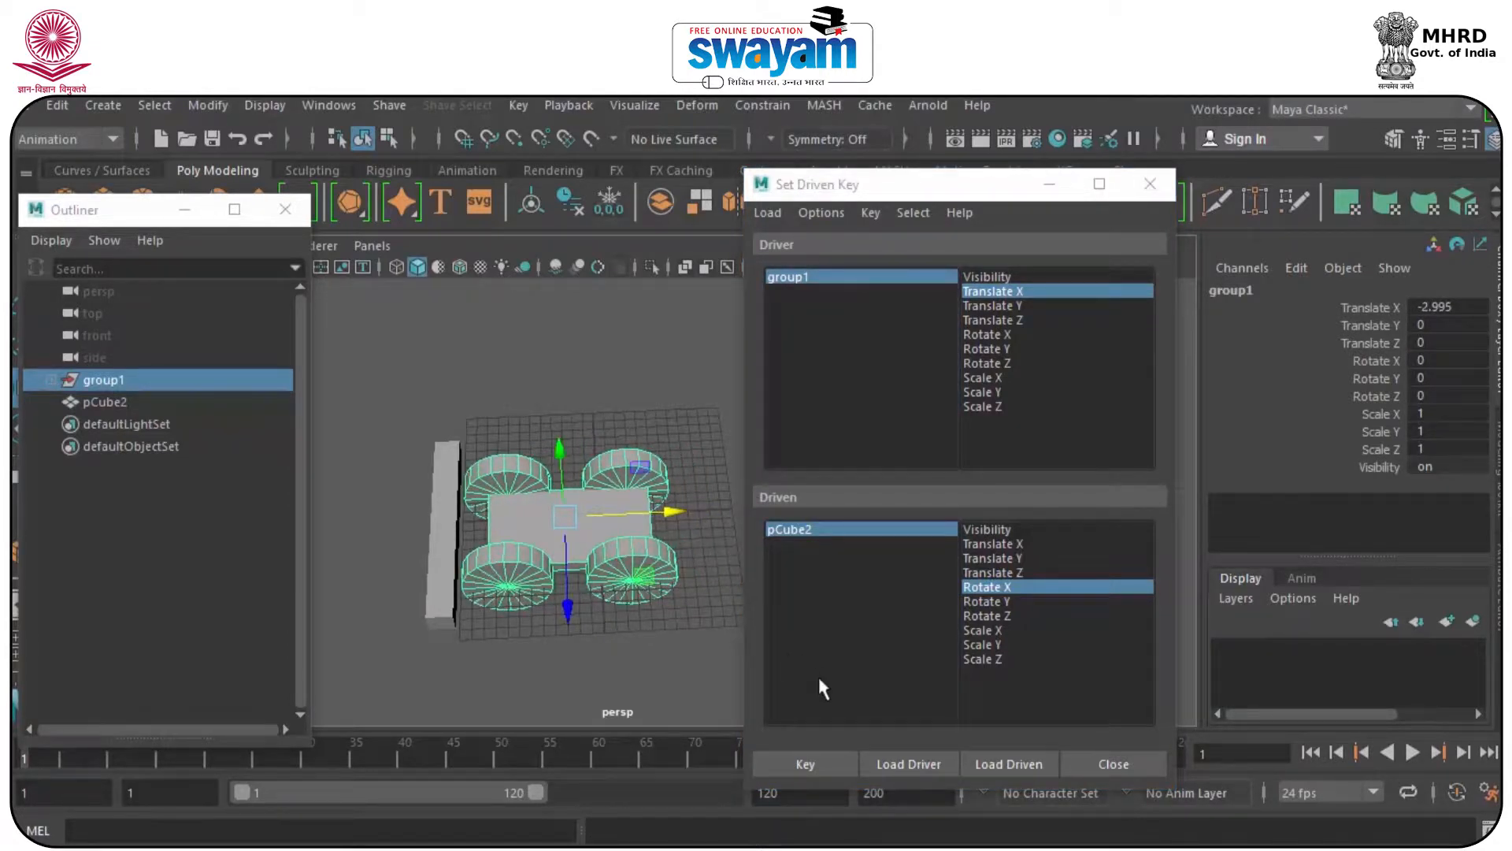
click(447, 490)
key(e)
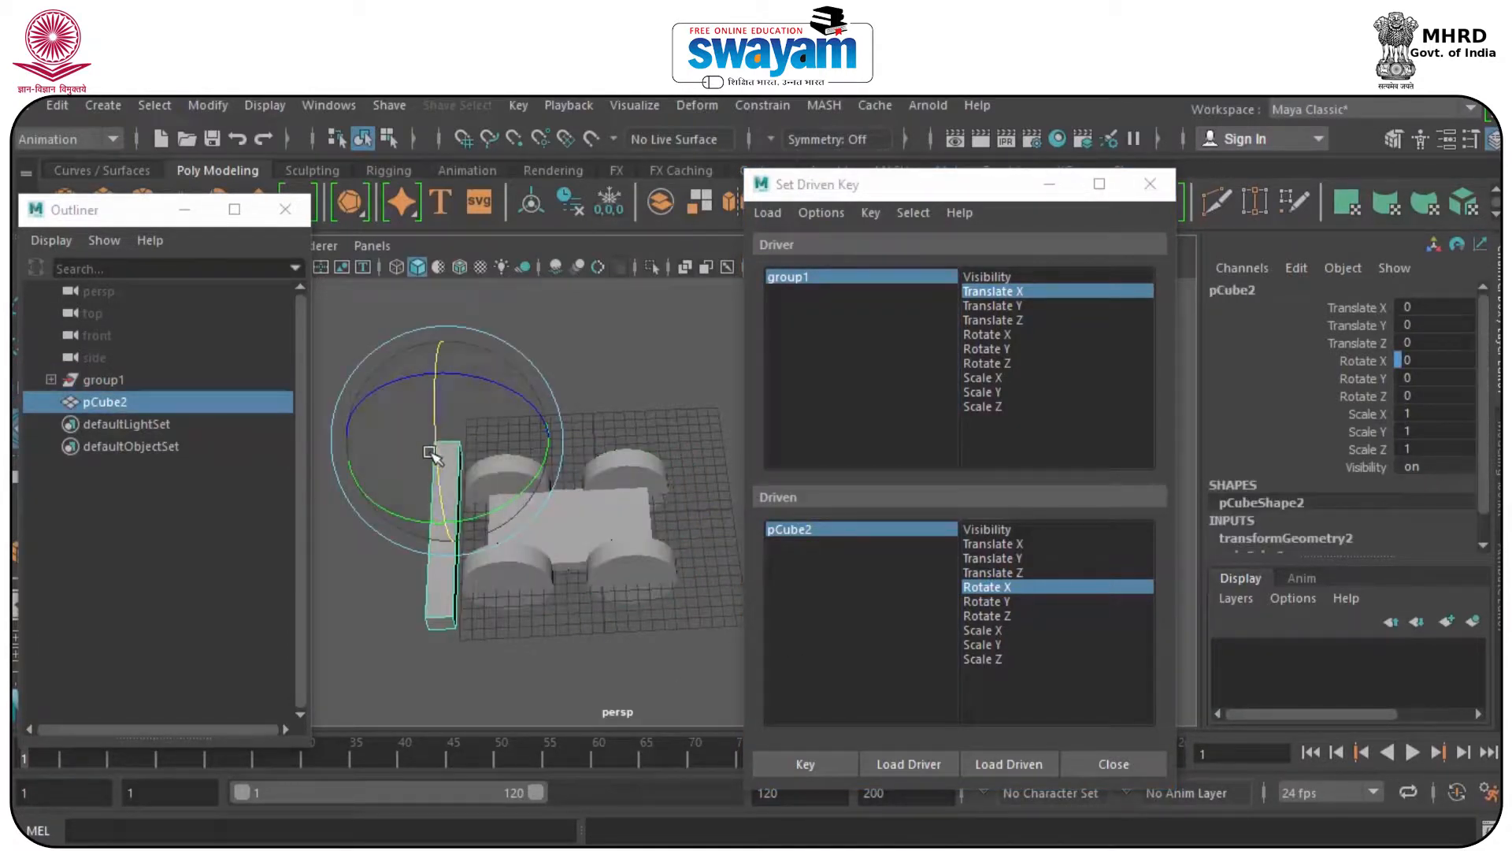
drag(437, 438, 587, 452)
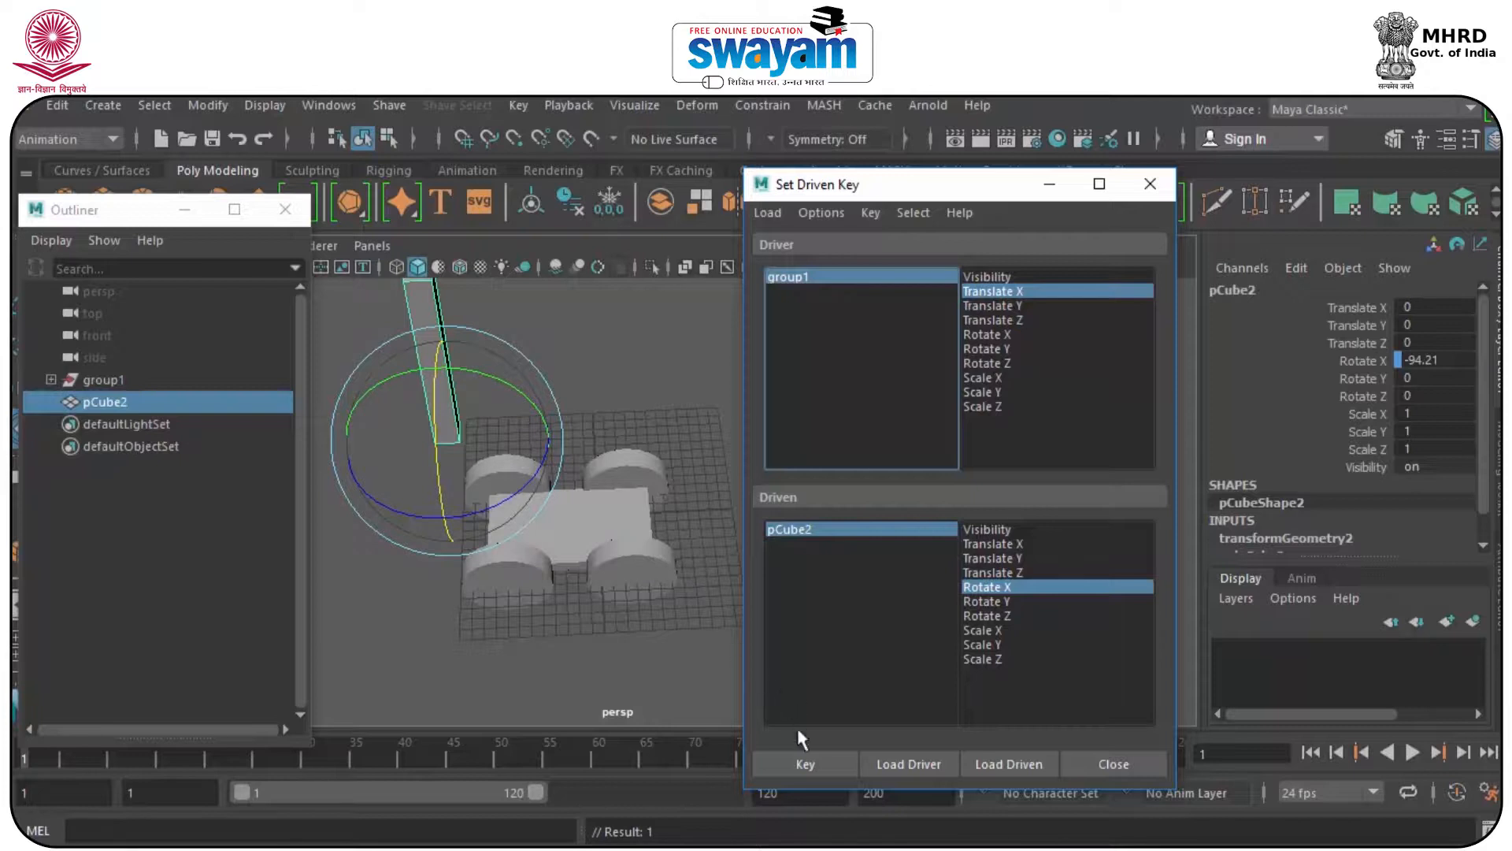
click(805, 762)
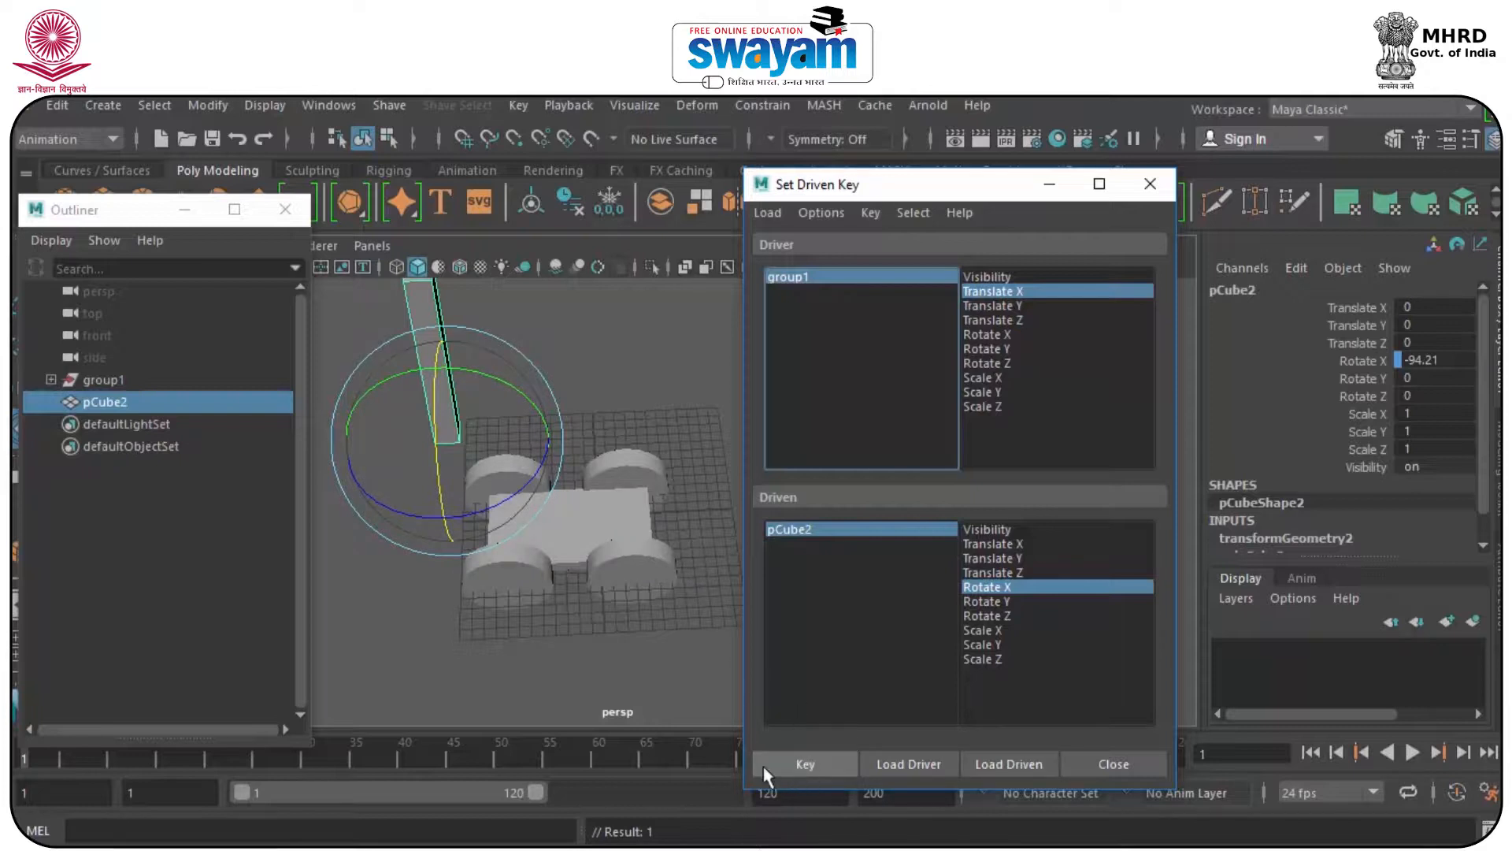
click(642, 406)
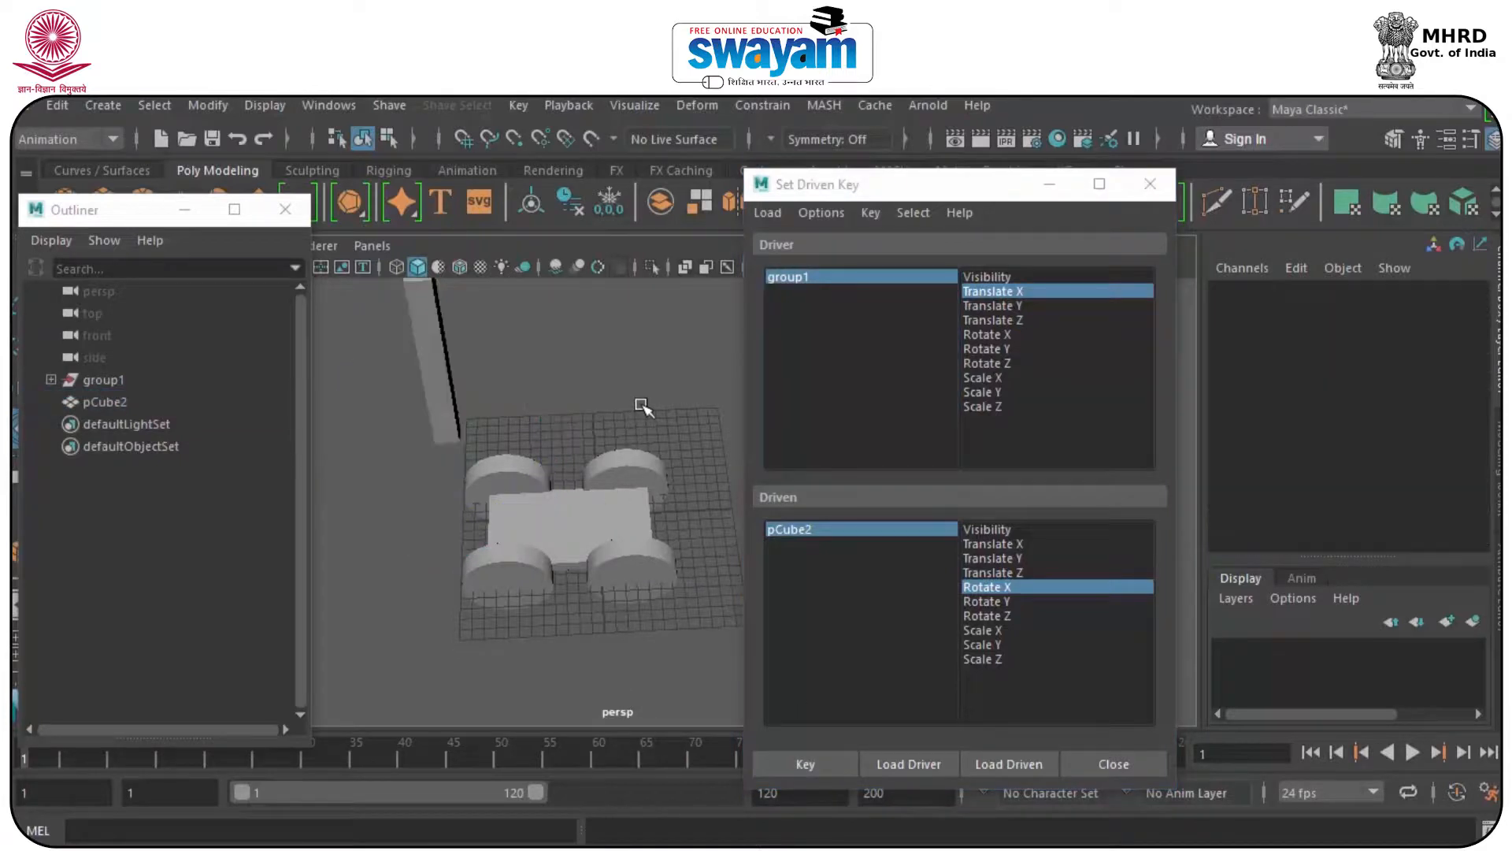
- Move the car past the barrier to about -37.556 in X, rotate the barrier closed to about 1.779° and set a driven key
click(804, 280)
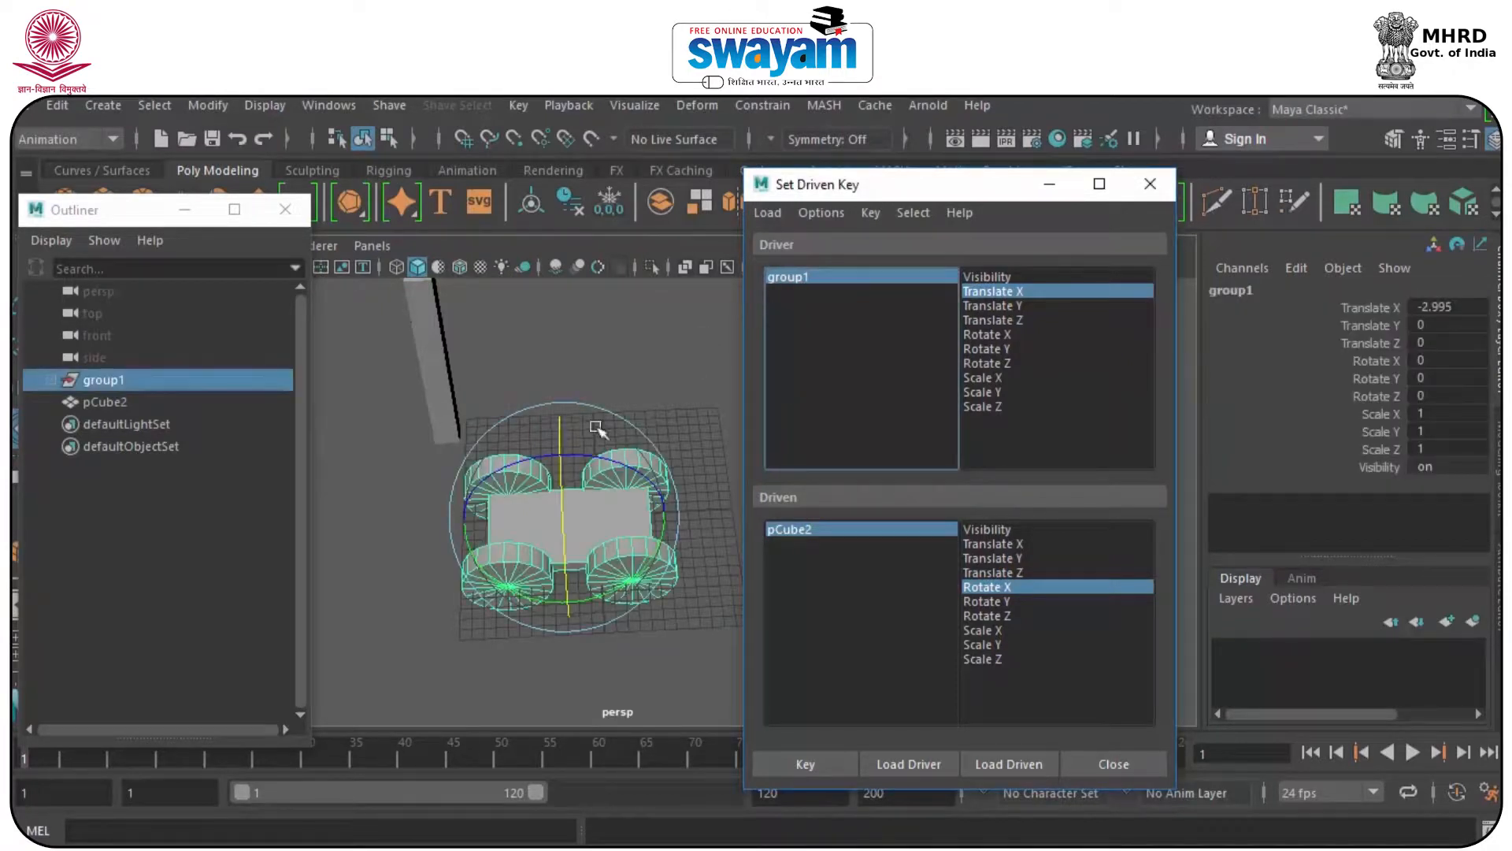
key(w)
drag(616, 524, 258, 556)
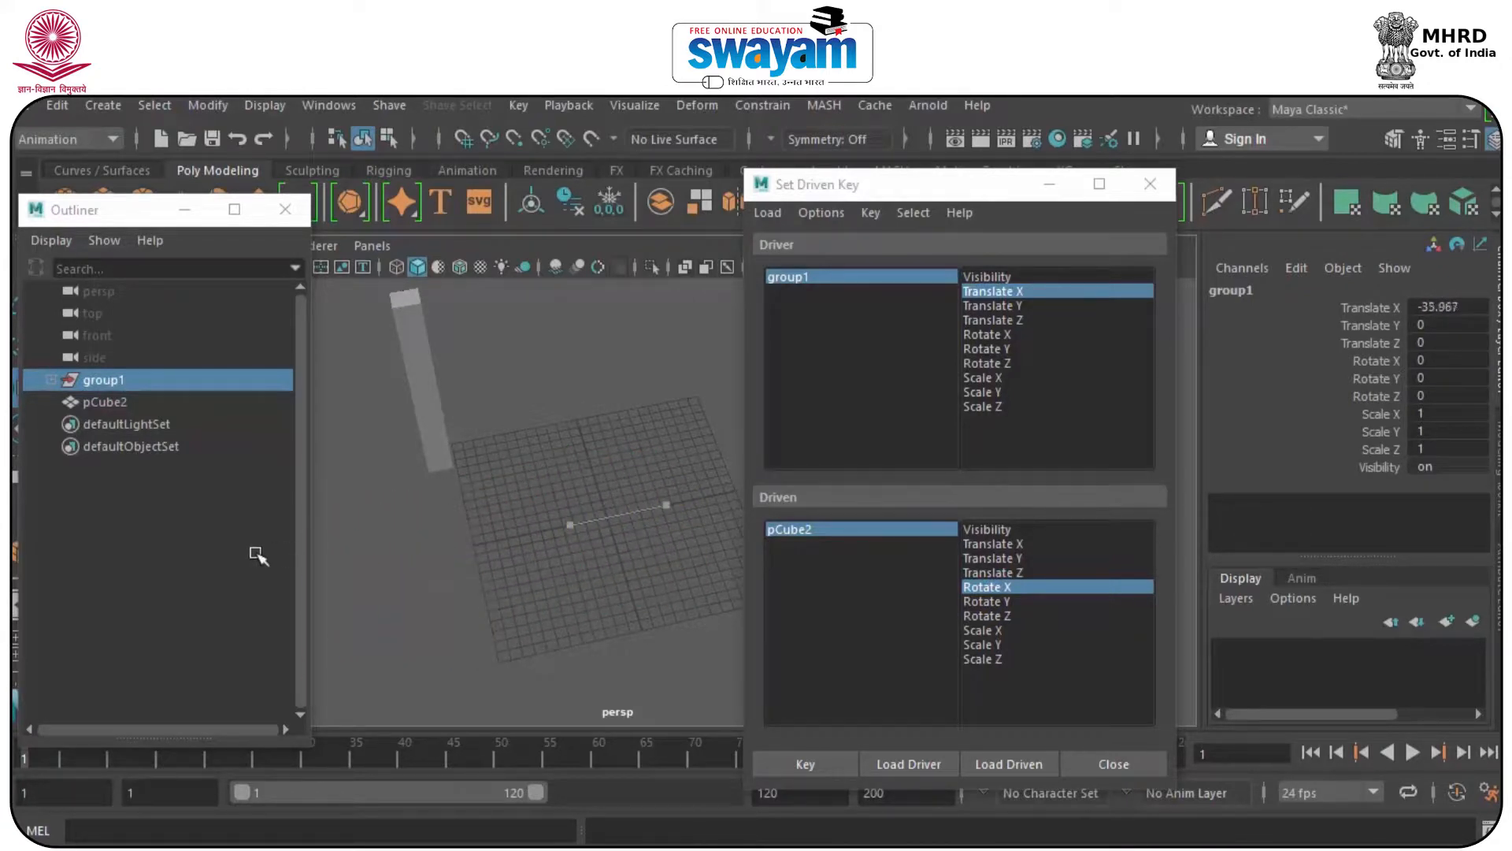
click(411, 371)
key(e)
drag(432, 449, 741, 626)
click(811, 766)
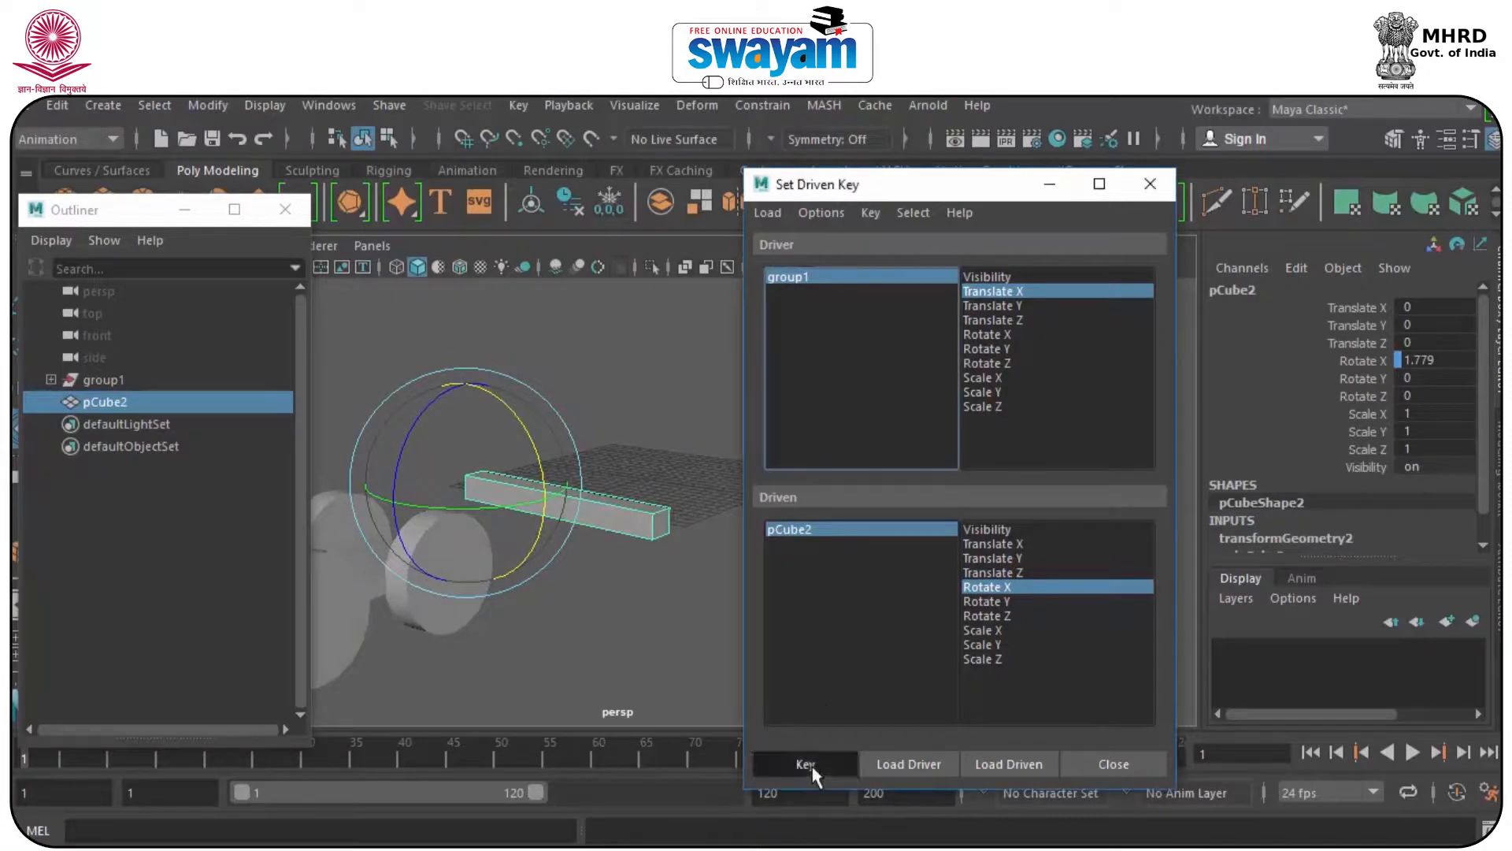
click(615, 633)
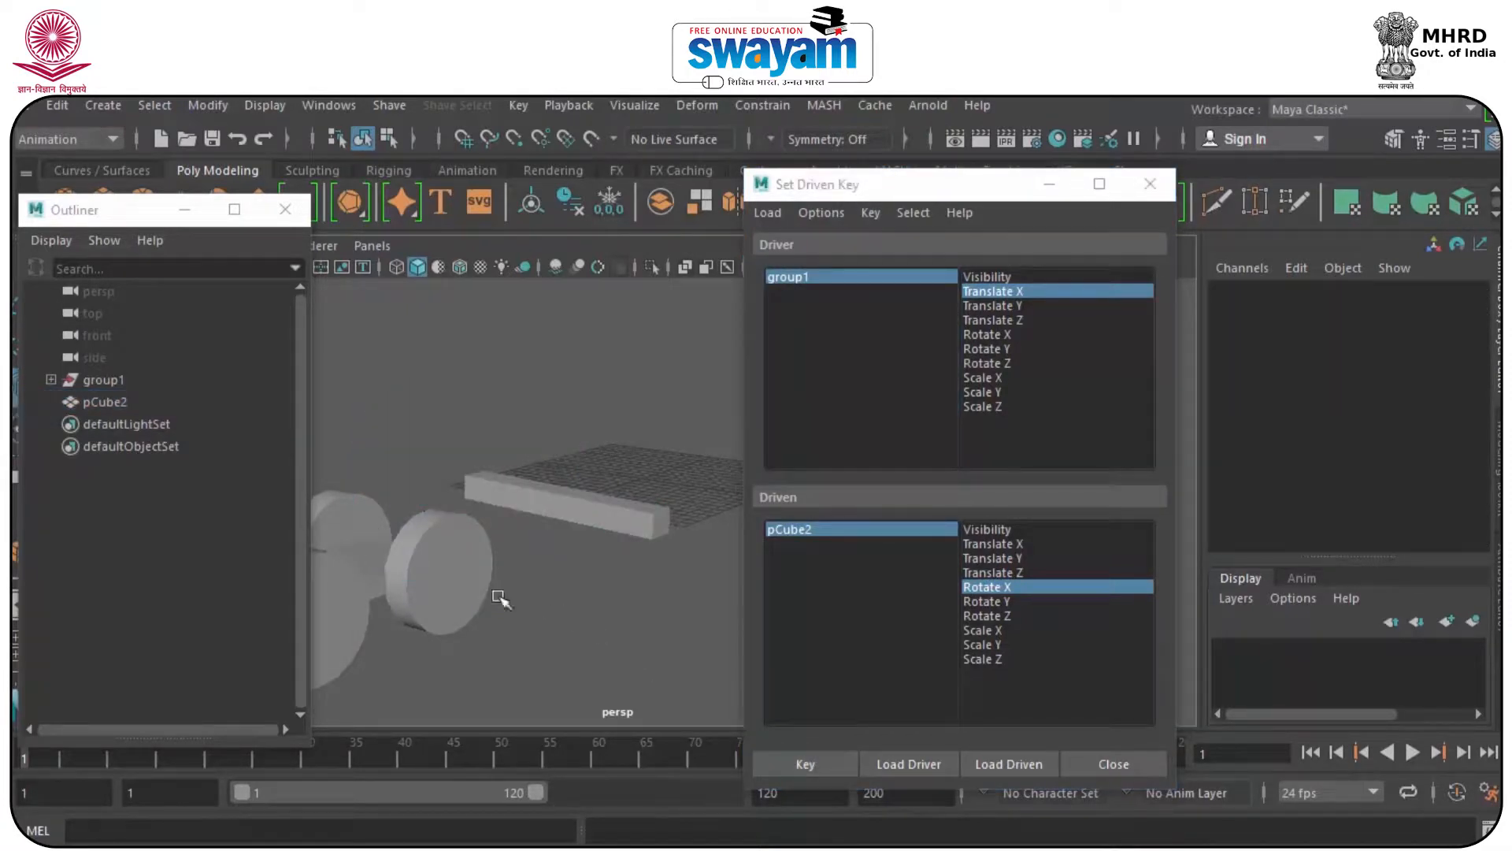
- Test the driven keys by moving the car group along X through the barrier to about 4.186 and back to about -20.919
click(811, 281)
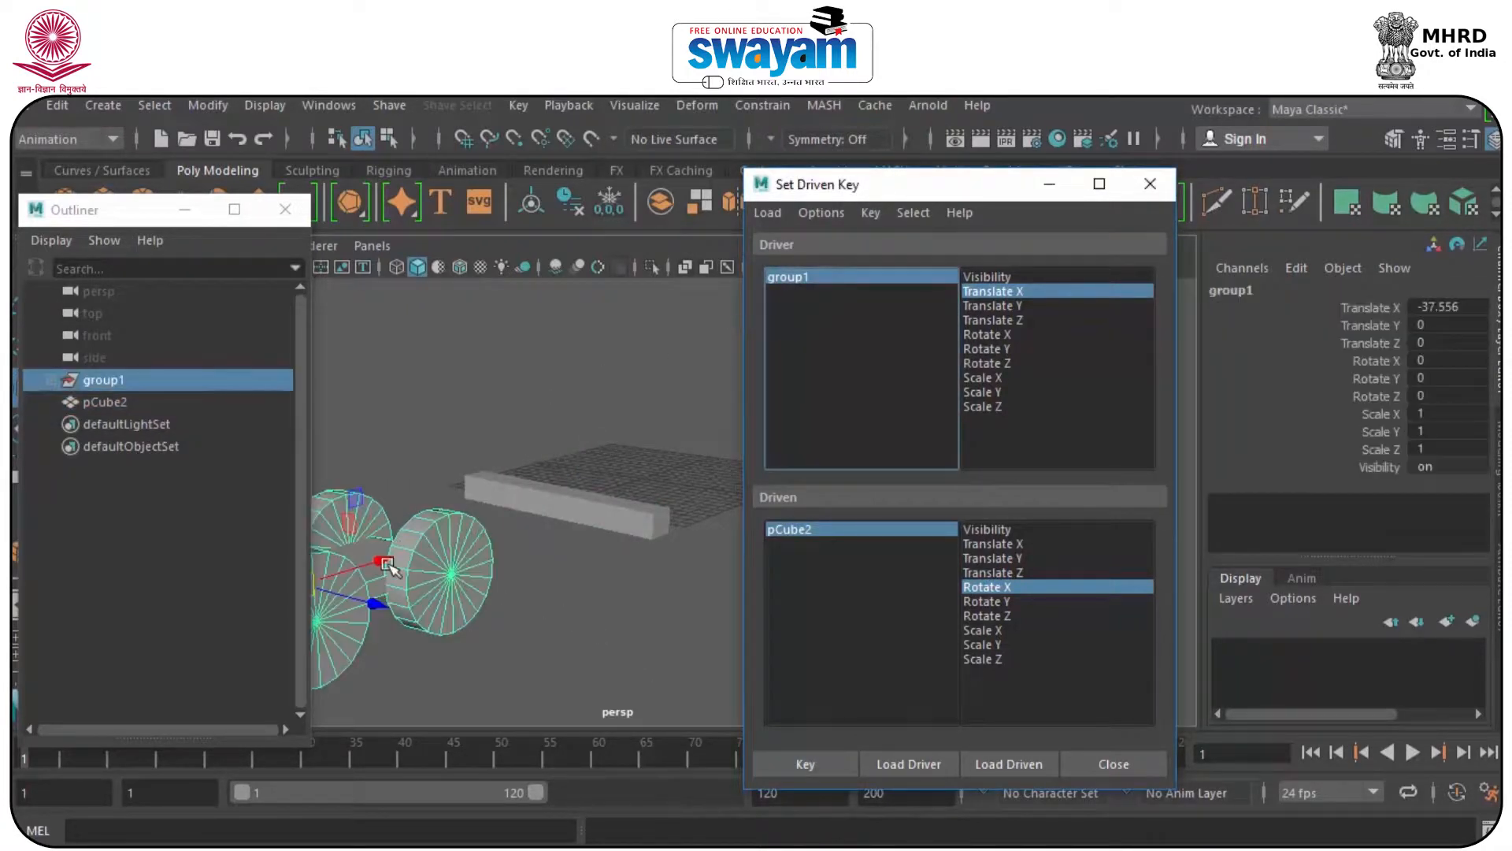
drag(382, 579, 754, 570)
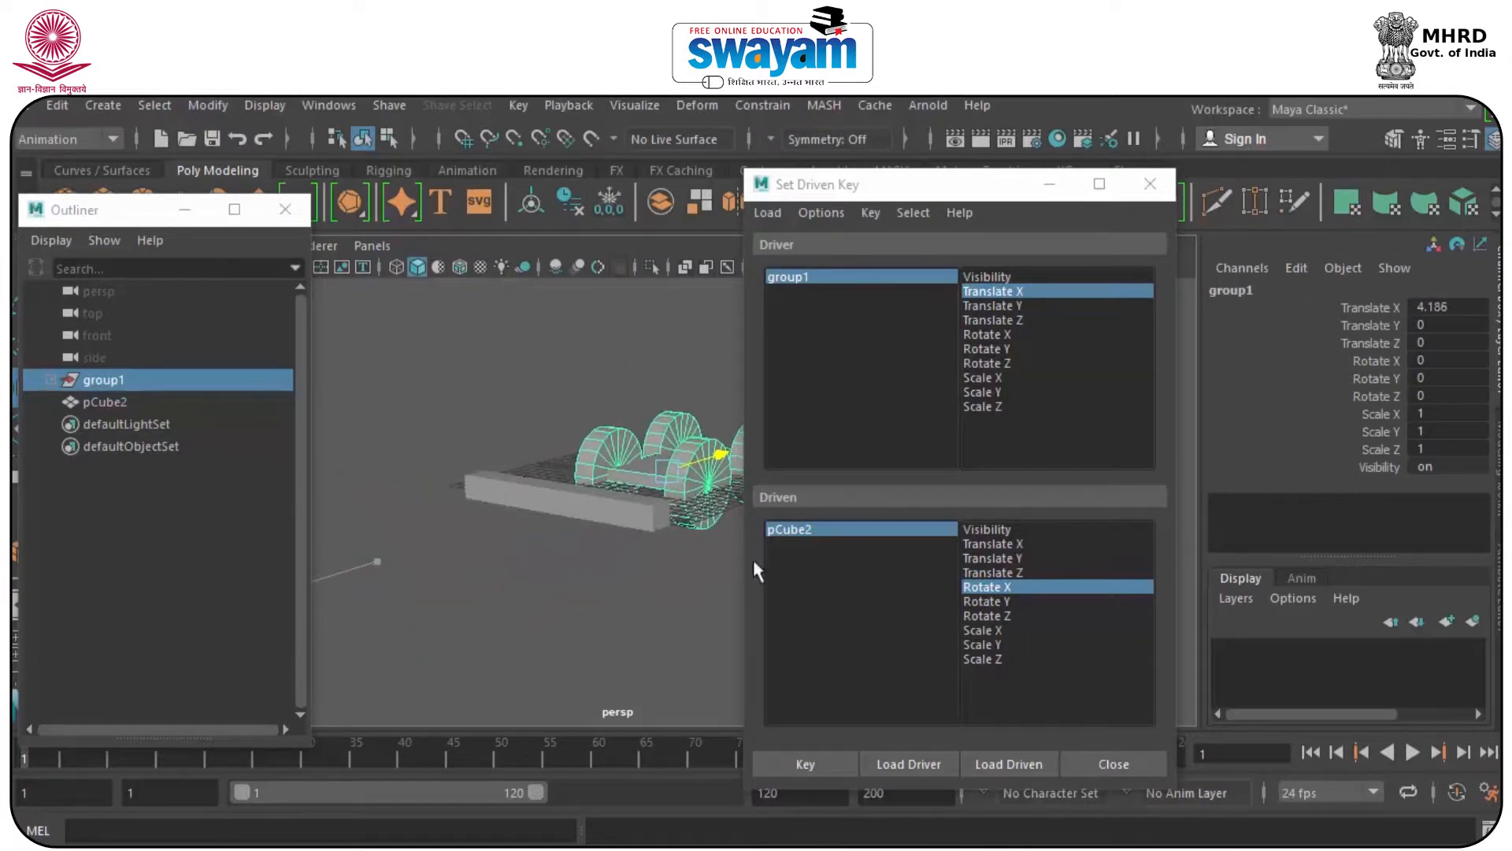
drag(835, 189, 921, 174)
alt+drag(716, 418, 508, 538)
drag(719, 478, 627, 543)
- Shift the barrier to about -1.395 in Z, then test its swing by moving the car group to about 5.954 in X
click(613, 494)
alt+drag(674, 625, 536, 586)
click(904, 261)
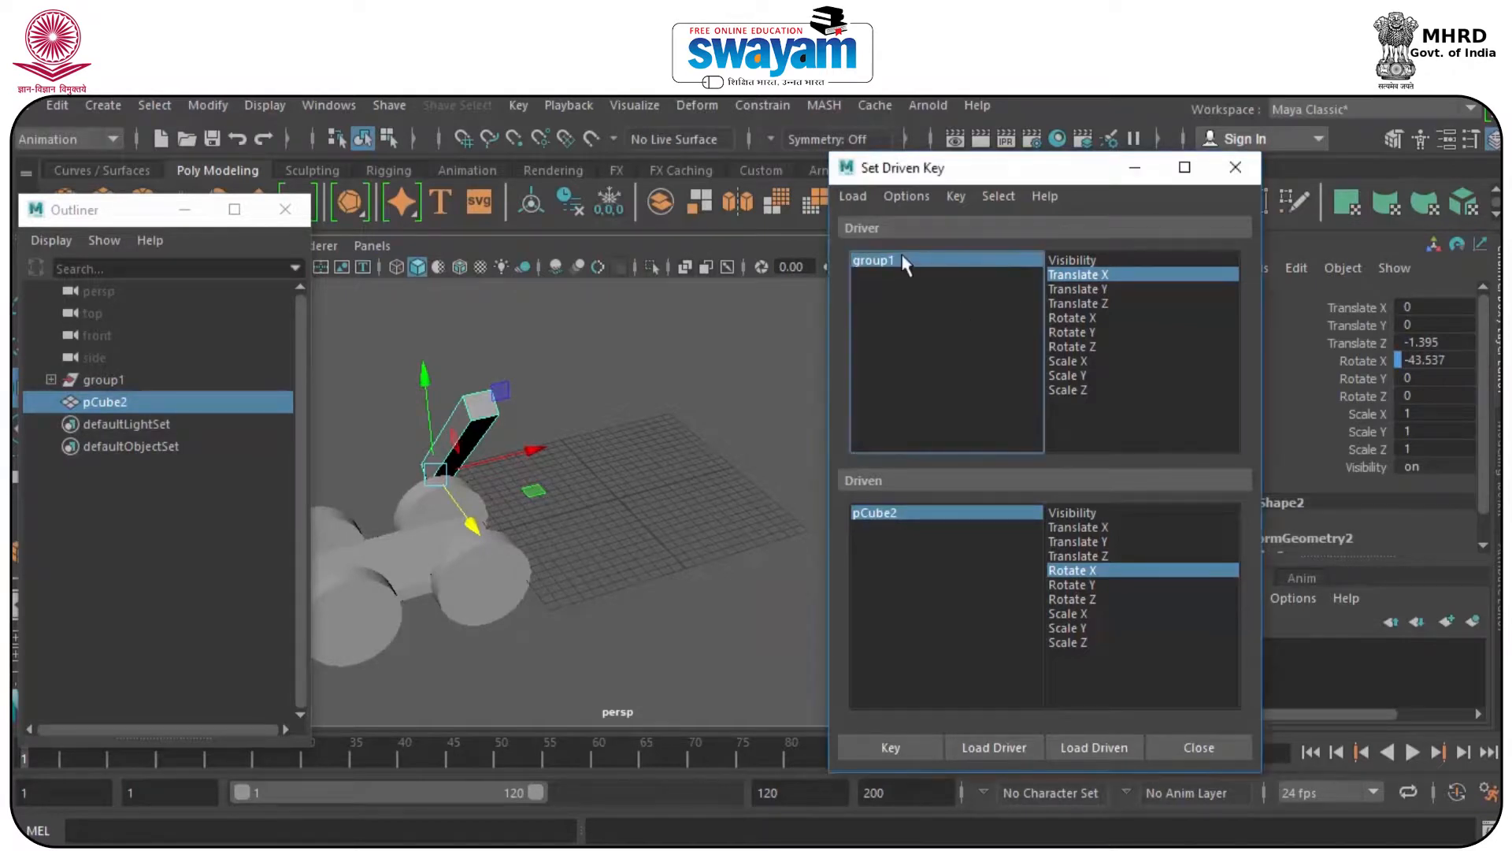
alt+drag(594, 400, 591, 466)
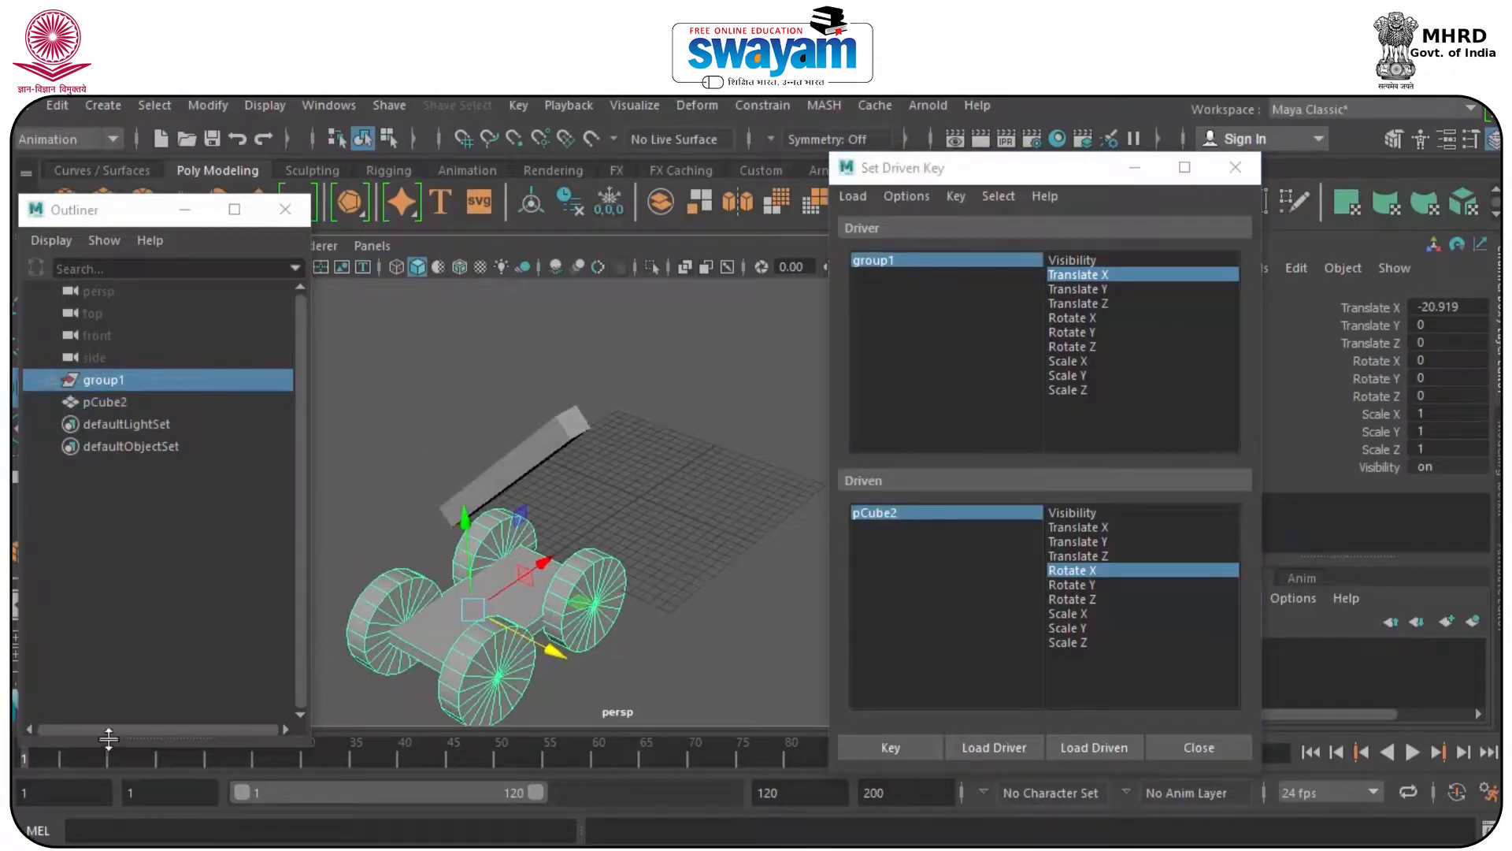
drag(538, 559, 755, 468)
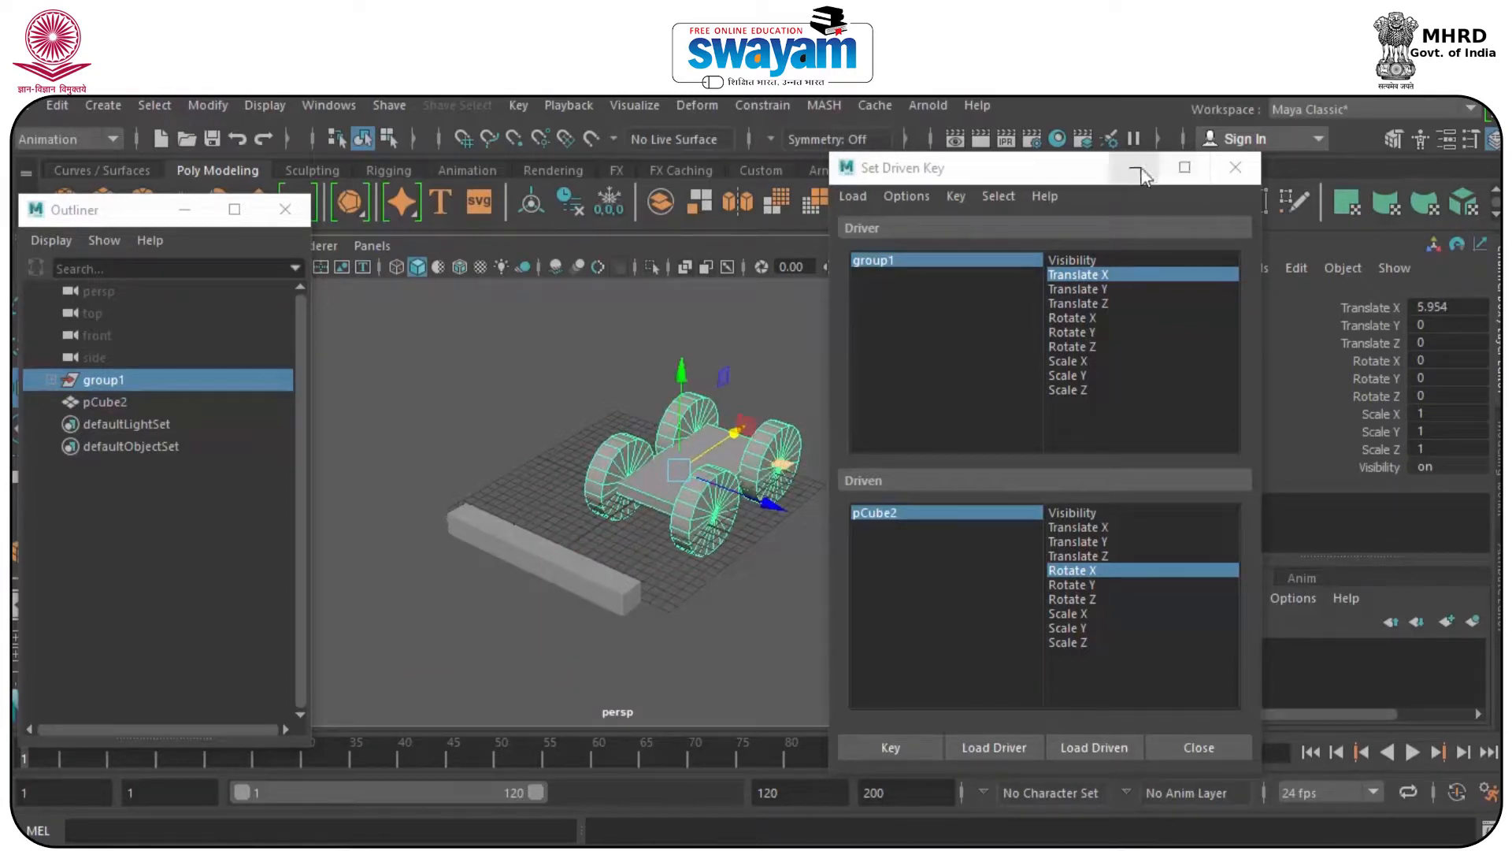
- Close the Set Driven Key and Outliner windows and start a new scene without saving the car scene
click(1235, 167)
click(284, 209)
click(28, 106)
click(95, 135)
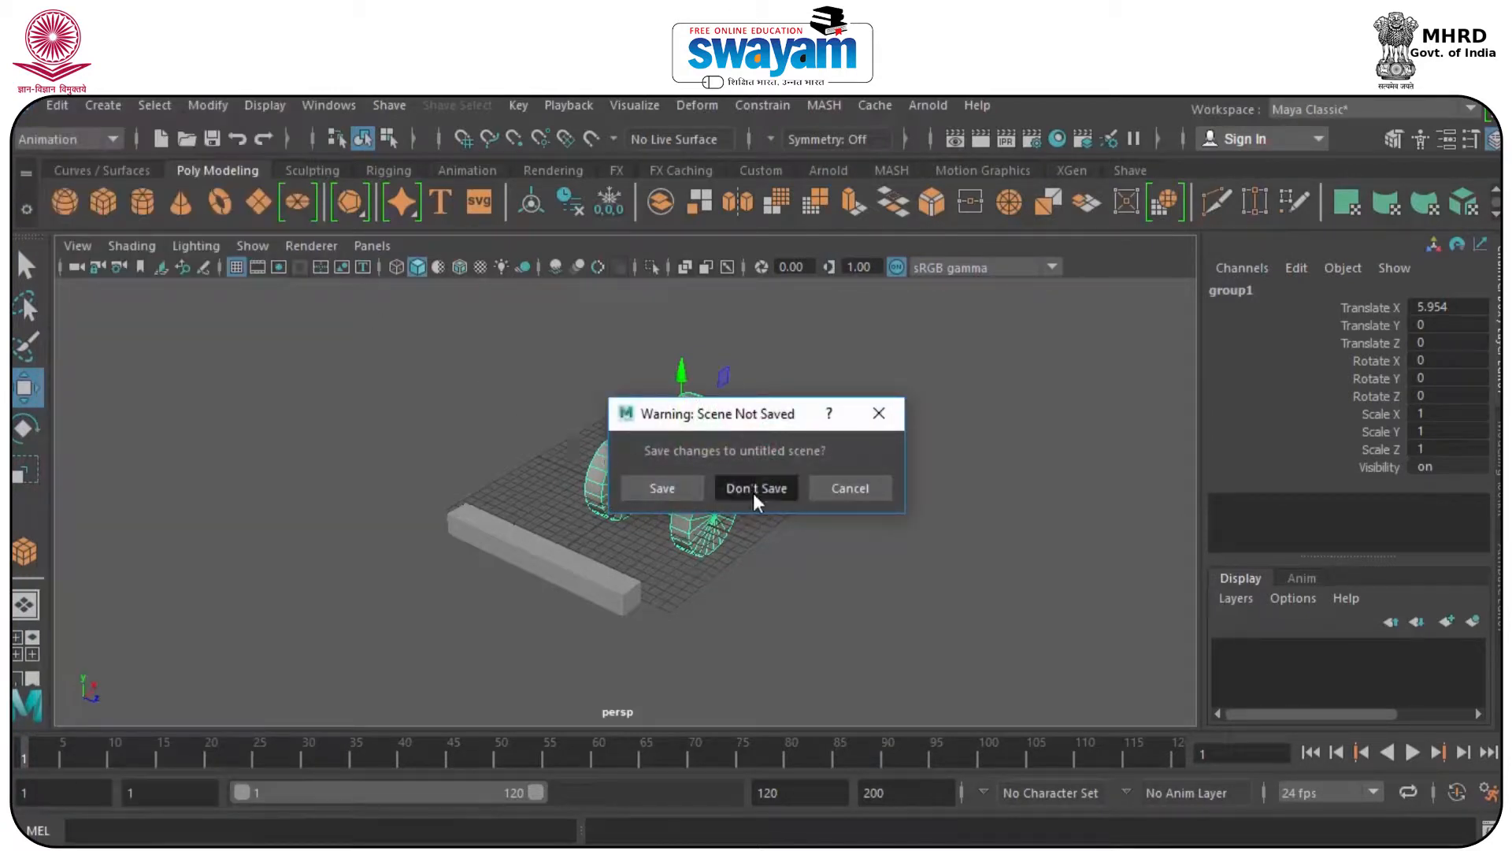
click(755, 489)
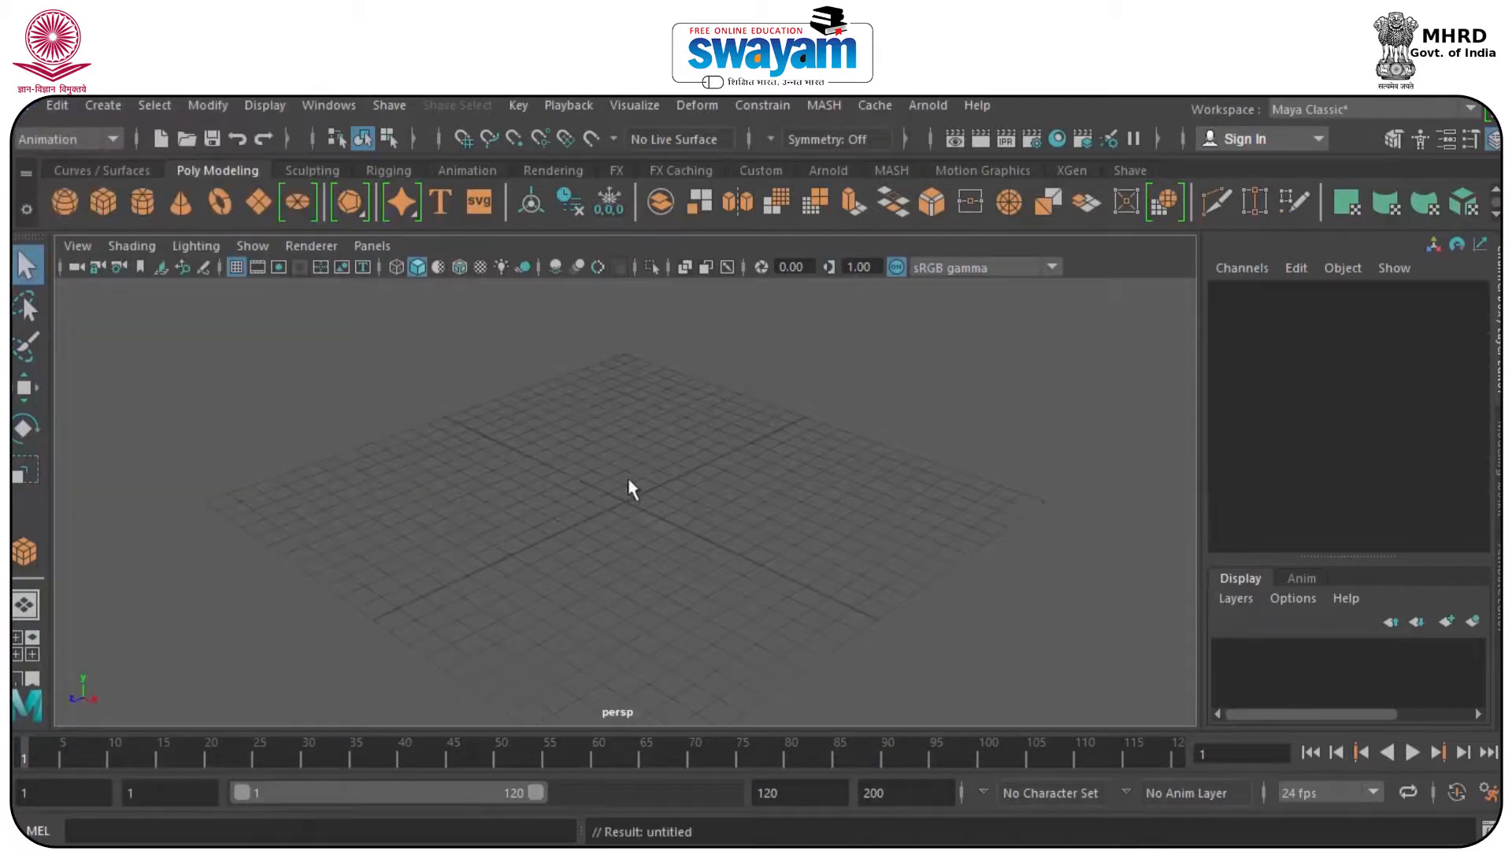
- Create a tall, thin polygon cube at the edge of the grid and scale it to about 2.07 in X
click(102, 202)
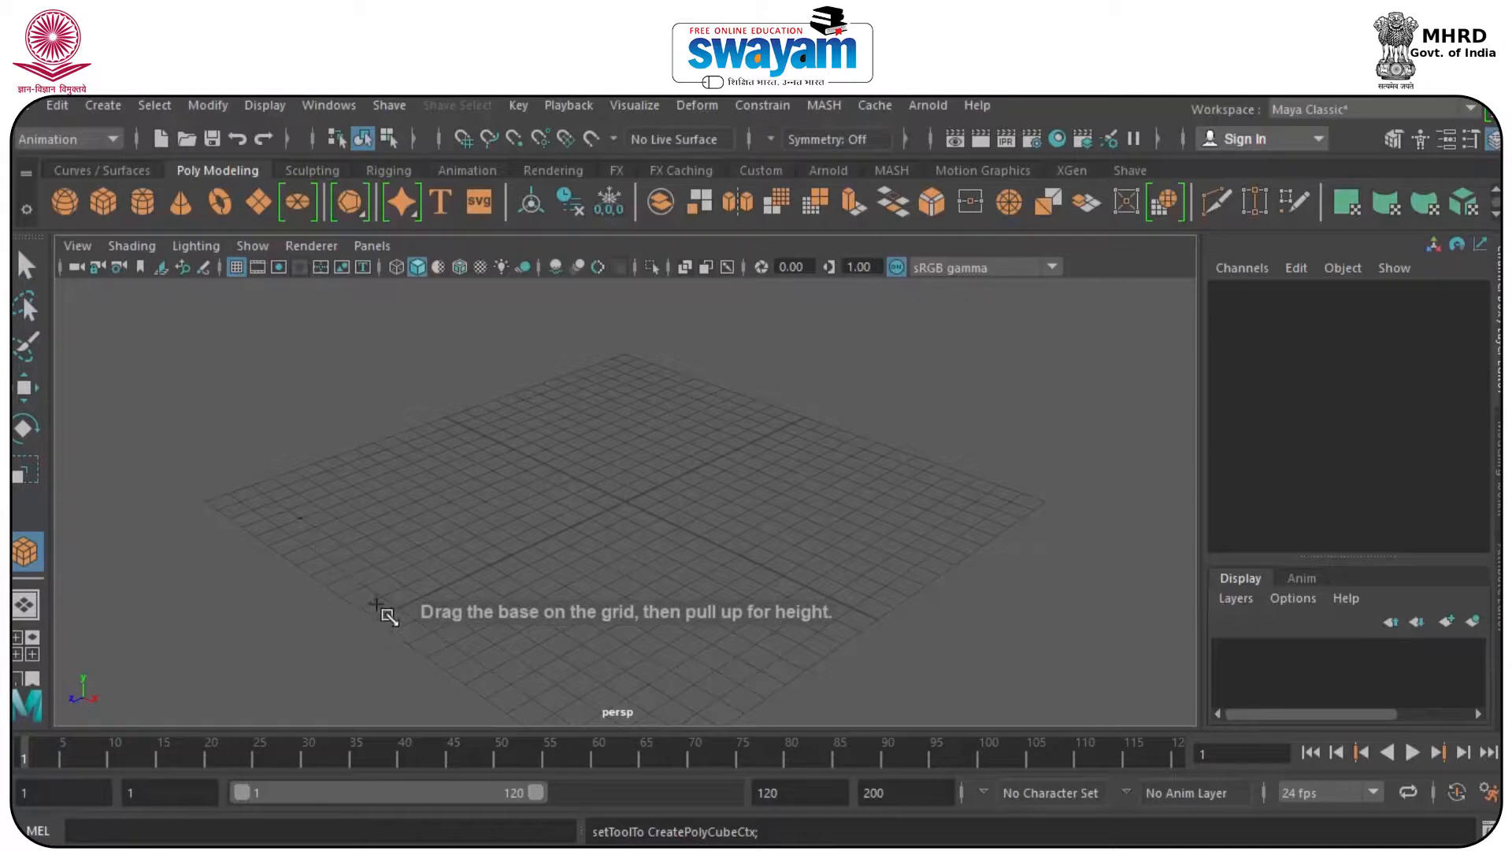
drag(356, 607, 360, 609)
drag(364, 605, 347, 241)
key(w)
alt+drag(347, 511, 575, 557)
key(e)
key(r)
drag(427, 384, 250, 496)
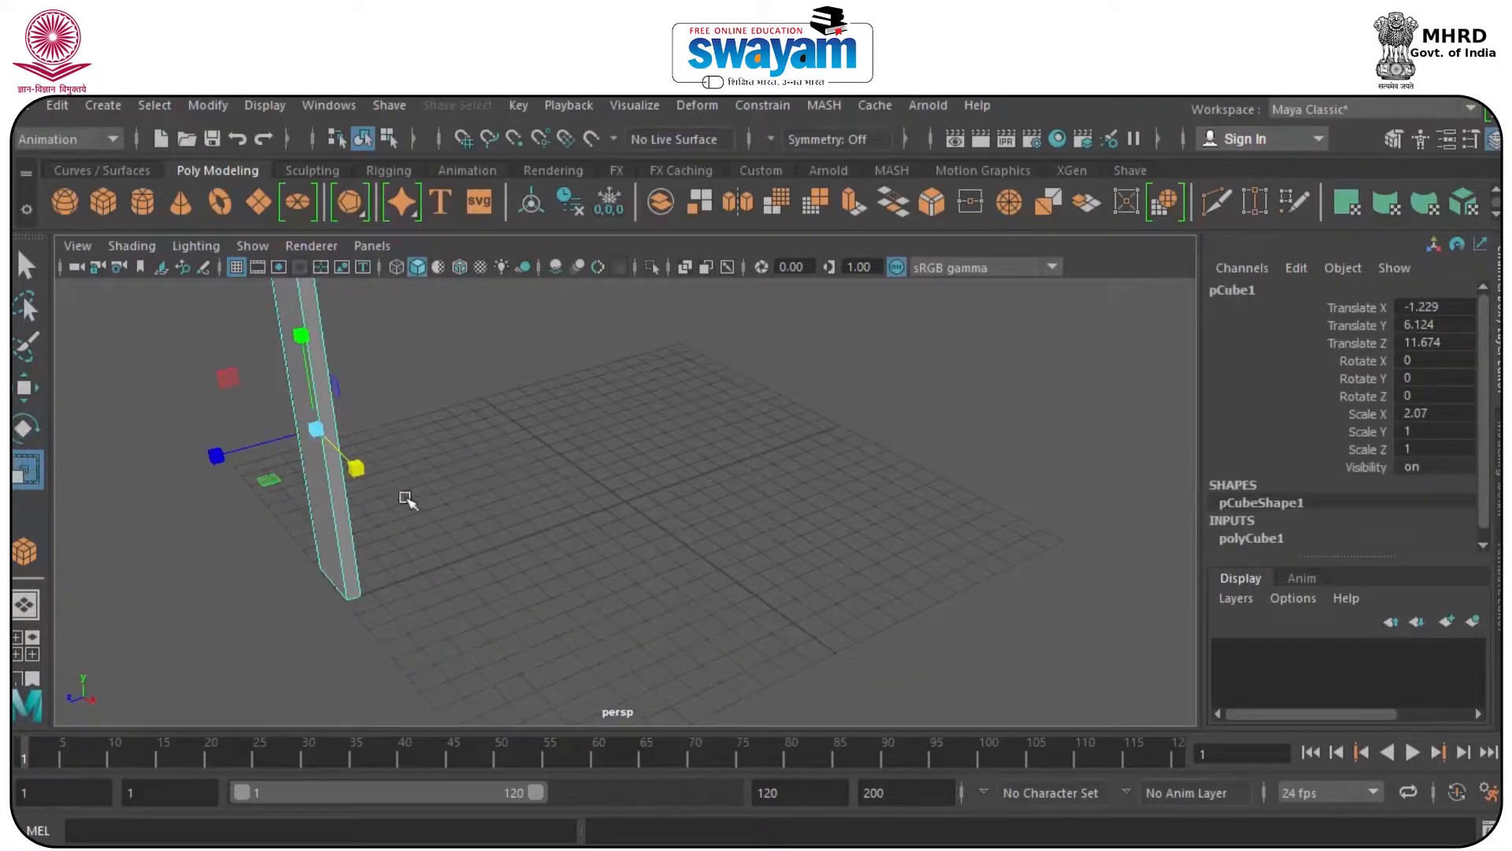
- Duplicate the tall slat and move the copy beside it to about 10.355 in Z
alt+drag(424, 537, 433, 590)
key(ctrl+d)
key(w)
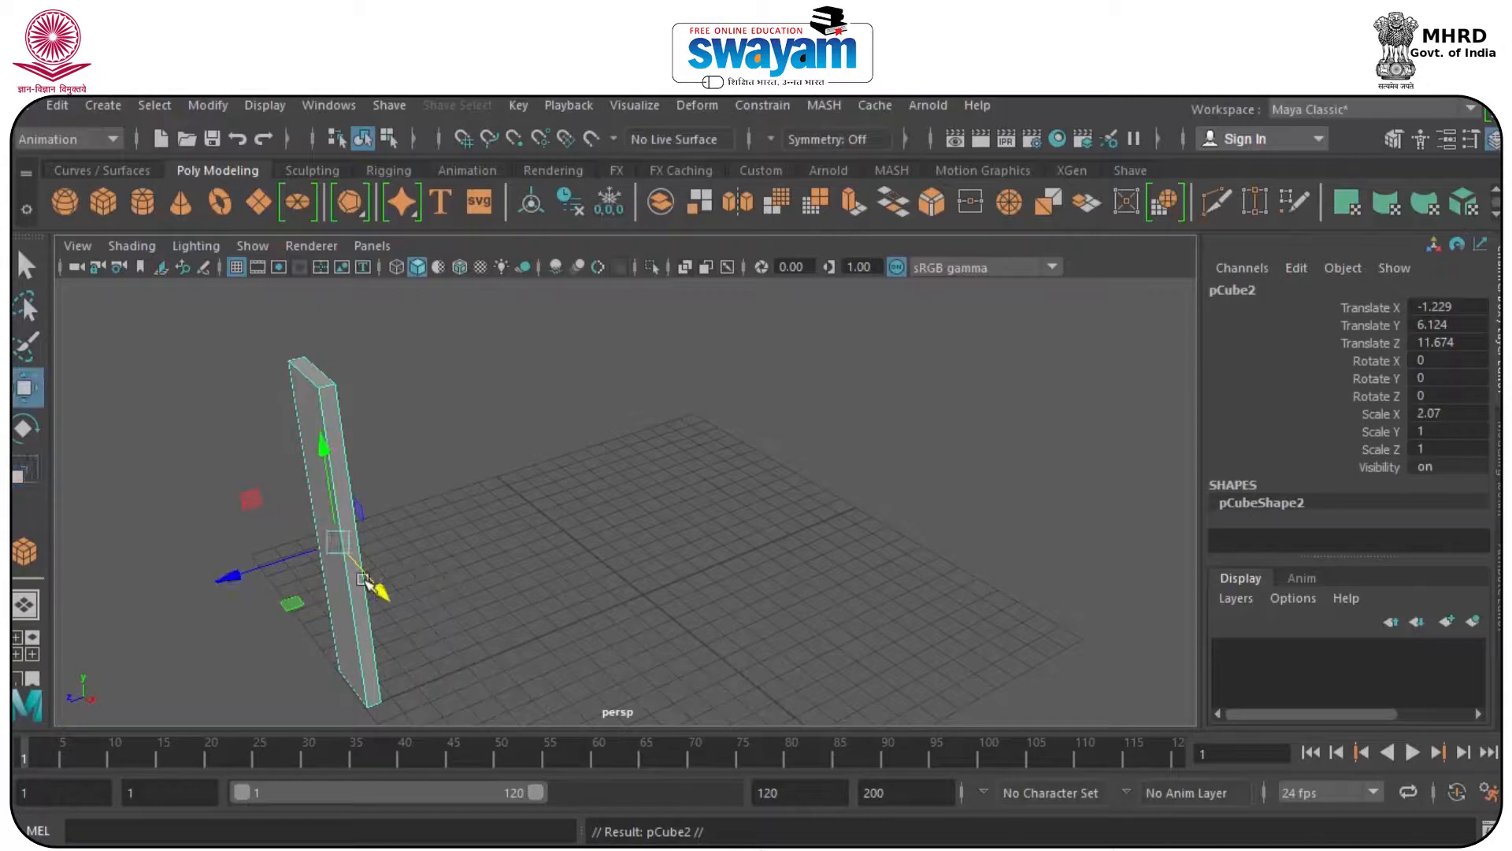
drag(245, 570, 285, 561)
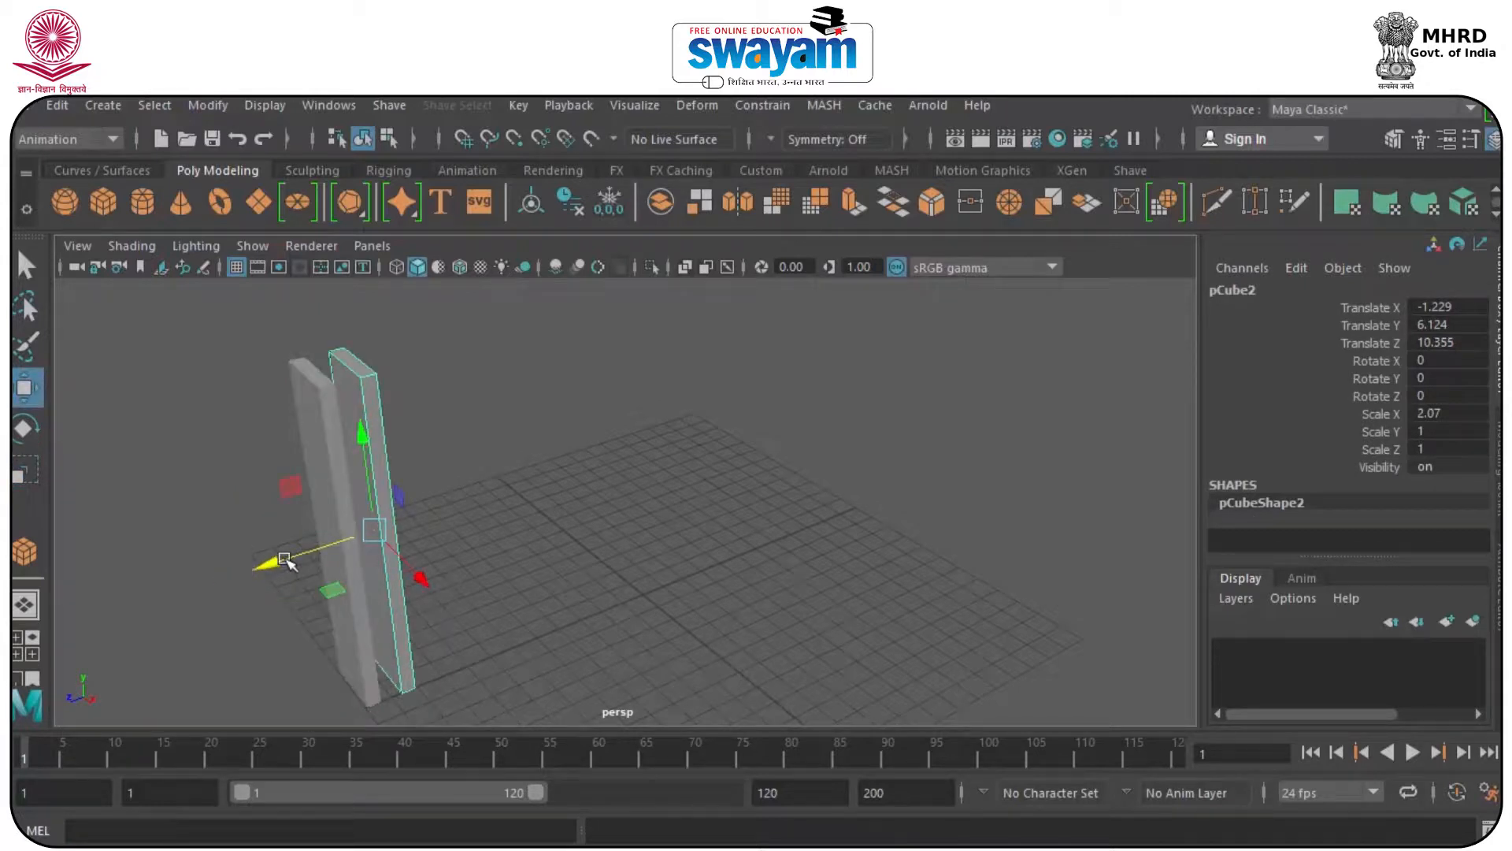
- Repeat the offset duplication until a row of 18 evenly spaced slats spans the grid
key(shift+d)
key(shift+d)
key(shift+d)
key(shift+d)
key(shift+d)
key(shift+d)
key(shift+d)
key(shift+d)
key(shift+d)
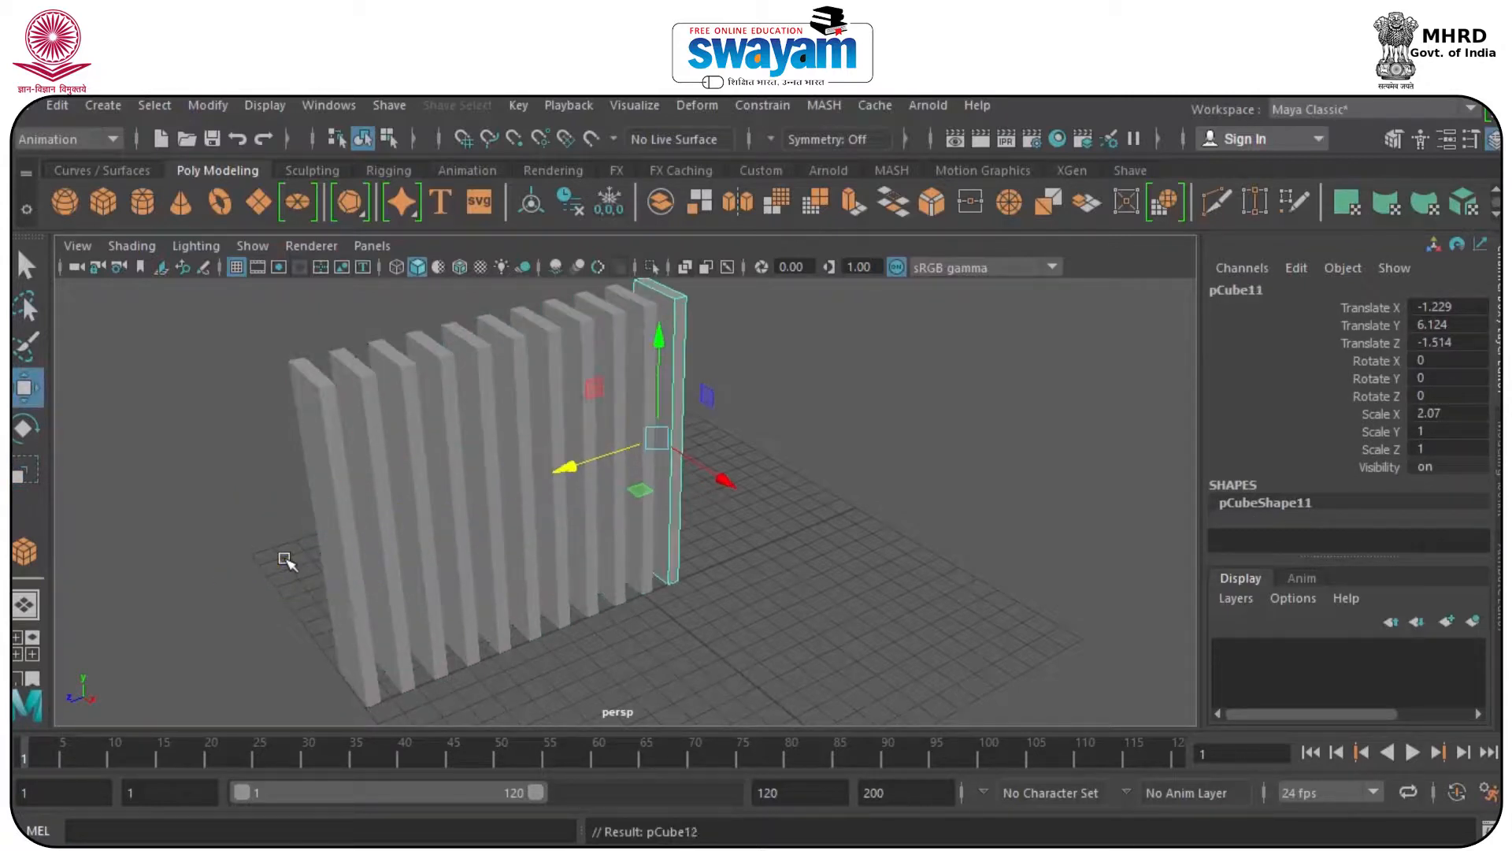
key(shift+d)
key(shift+d)
key(shift+d)
key(shift+d)
key(shift+d)
key(shift+d)
key(shift+d)
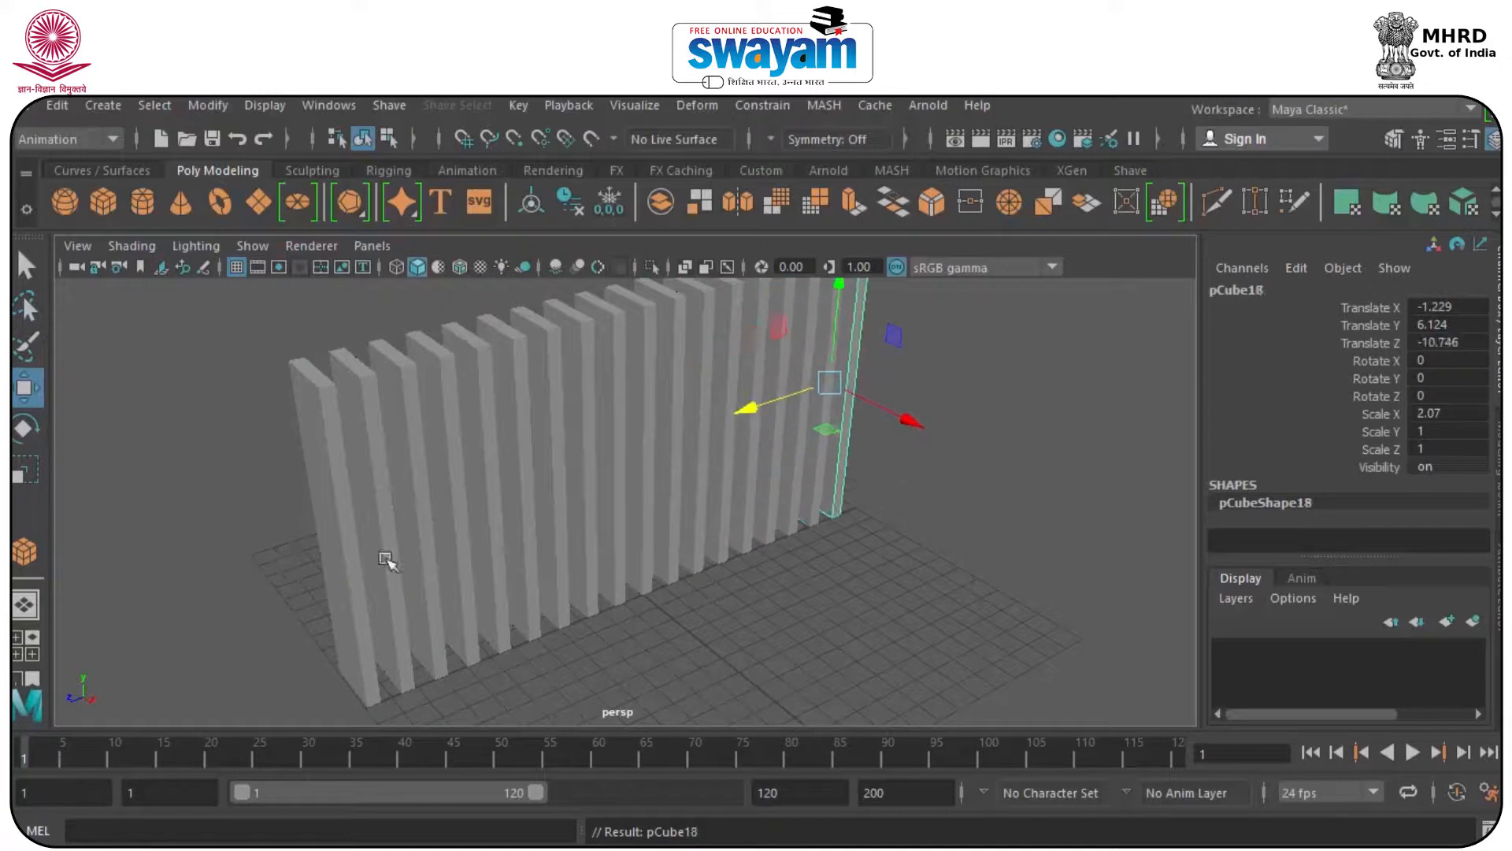
- Select all the slats and move the whole row to about -7.339 in X
alt+drag(424, 581, 522, 549)
alt+middle_drag(553, 540, 483, 593)
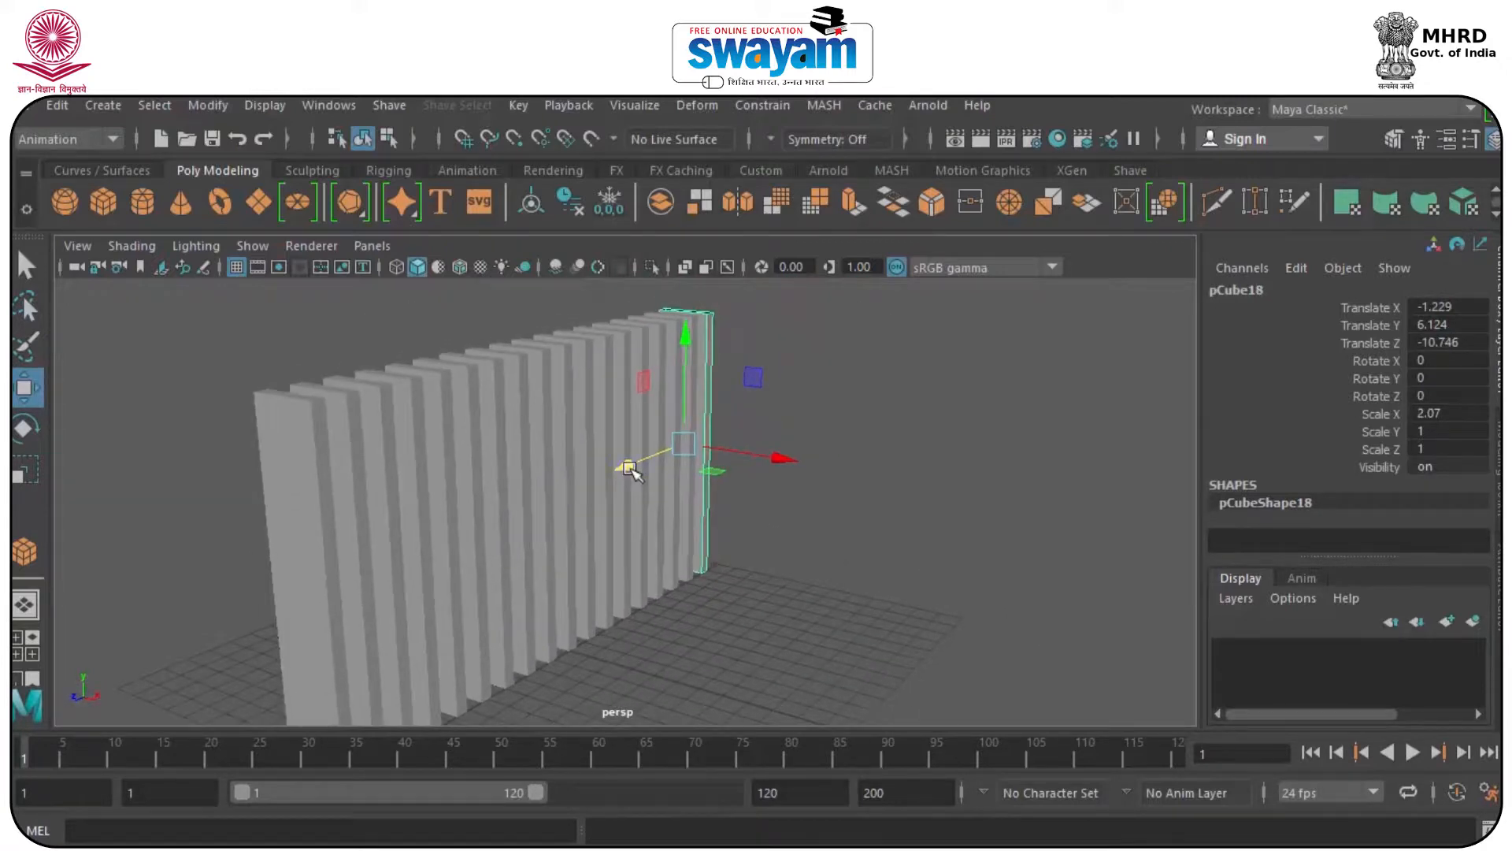
scroll(626, 465, down, 5)
drag(772, 352, 293, 606)
alt+drag(579, 549, 346, 562)
- Center the pivots of all the slats, then select only the first slat, pCube1, at the end of the row
click(103, 105)
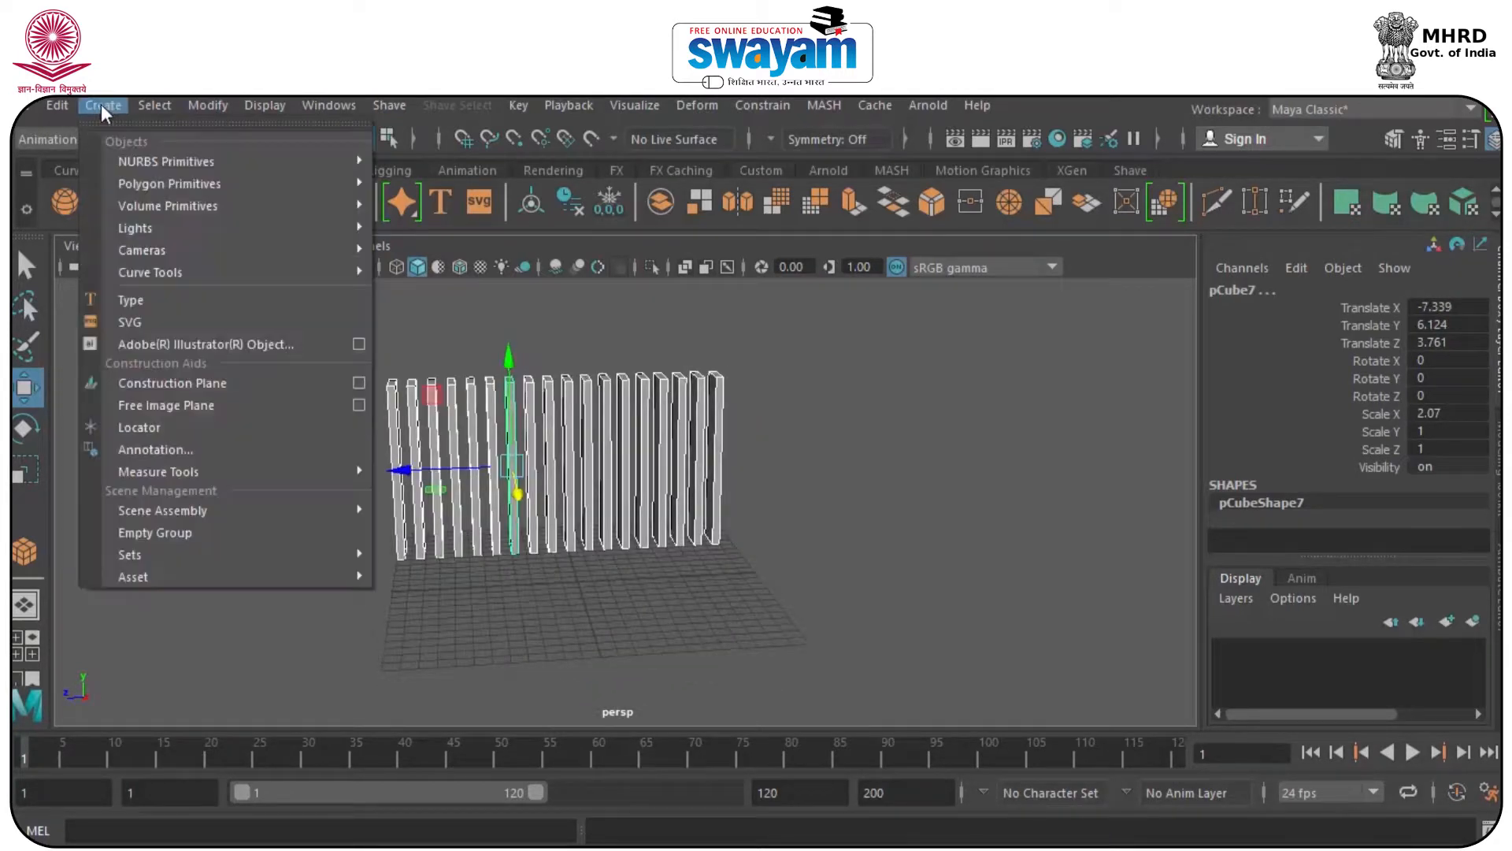
mouse_move(155, 113)
mouse_move(207, 106)
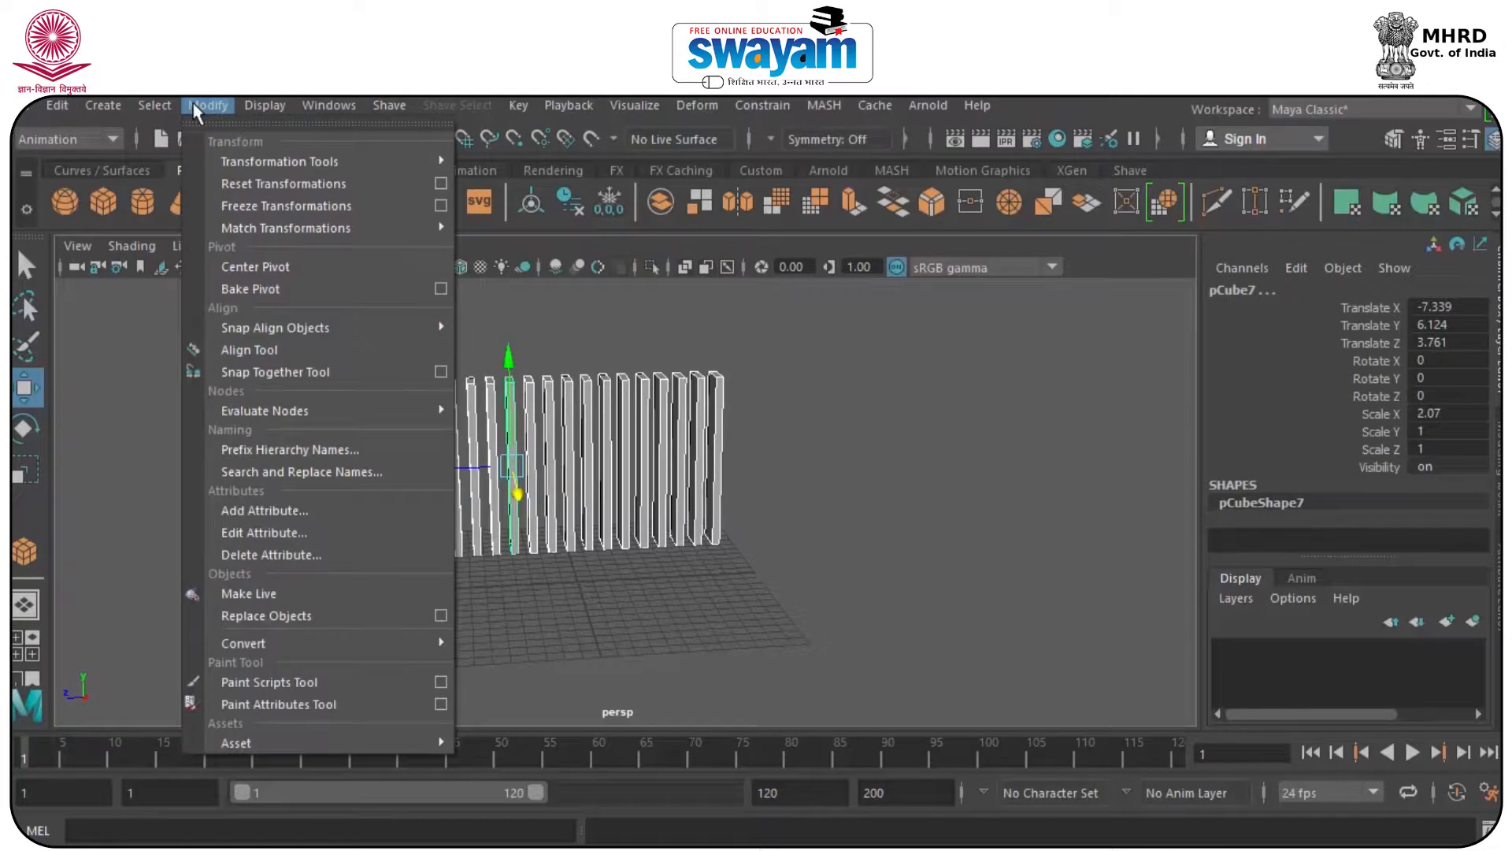
click(284, 266)
click(351, 384)
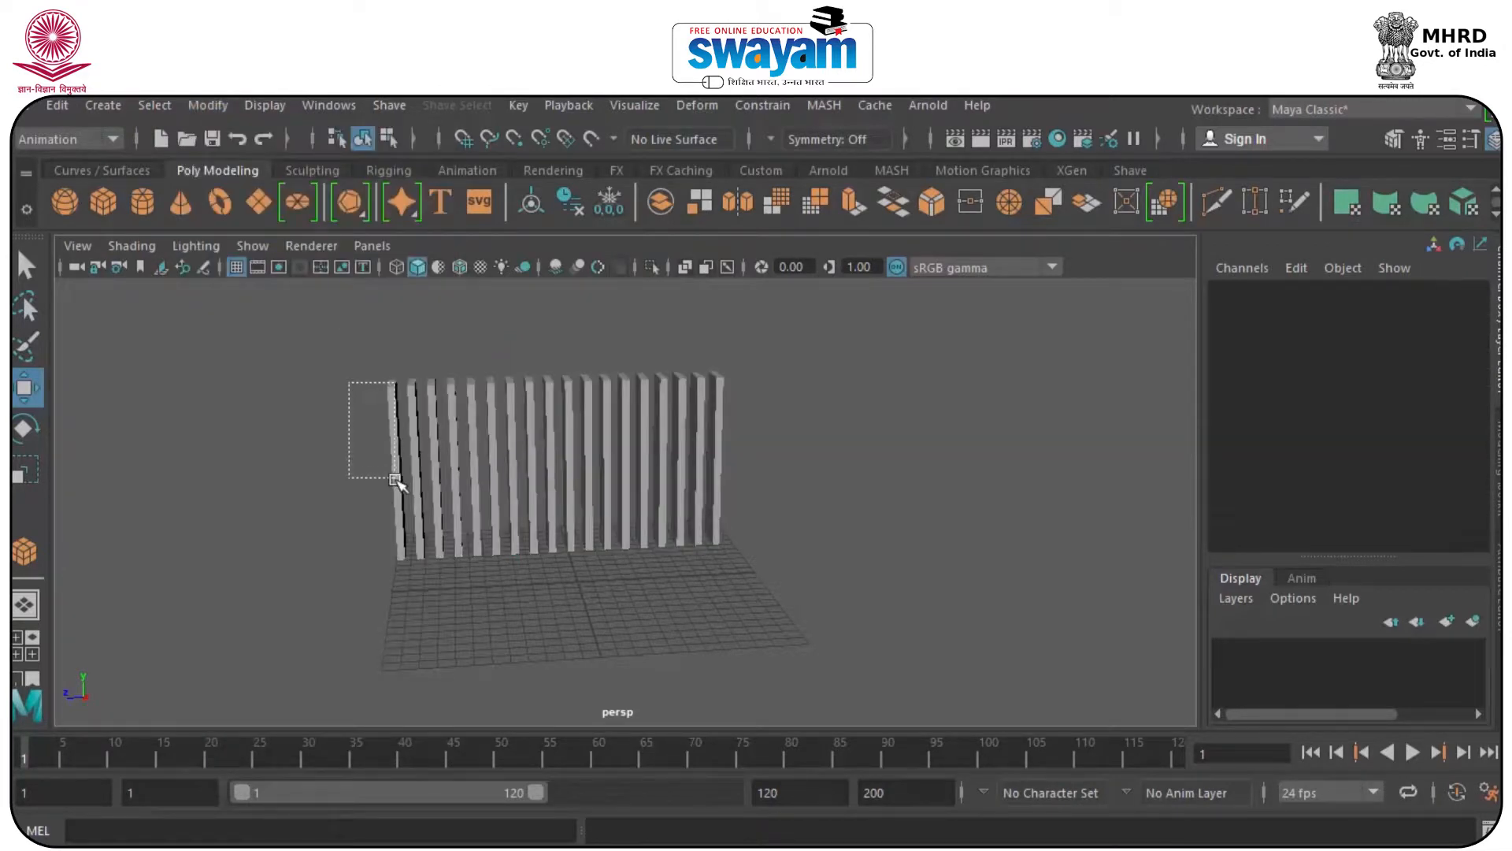
drag(395, 478, 396, 480)
alt+drag(347, 543, 380, 530)
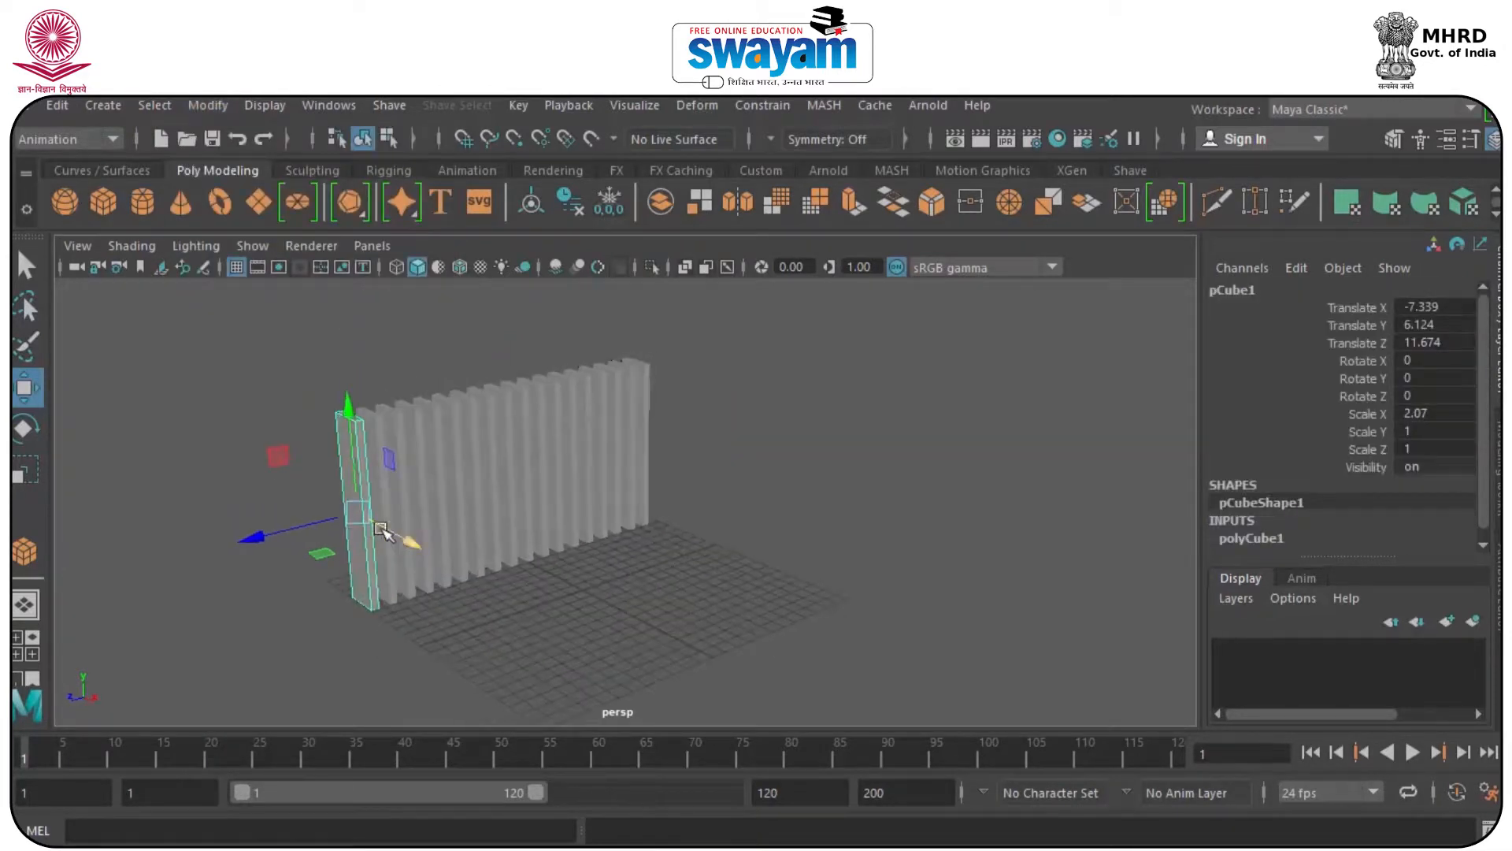
- Create a cube on the grid in front of the slats at about X 4.097, Y 1.706, Z 3.964
click(296, 594)
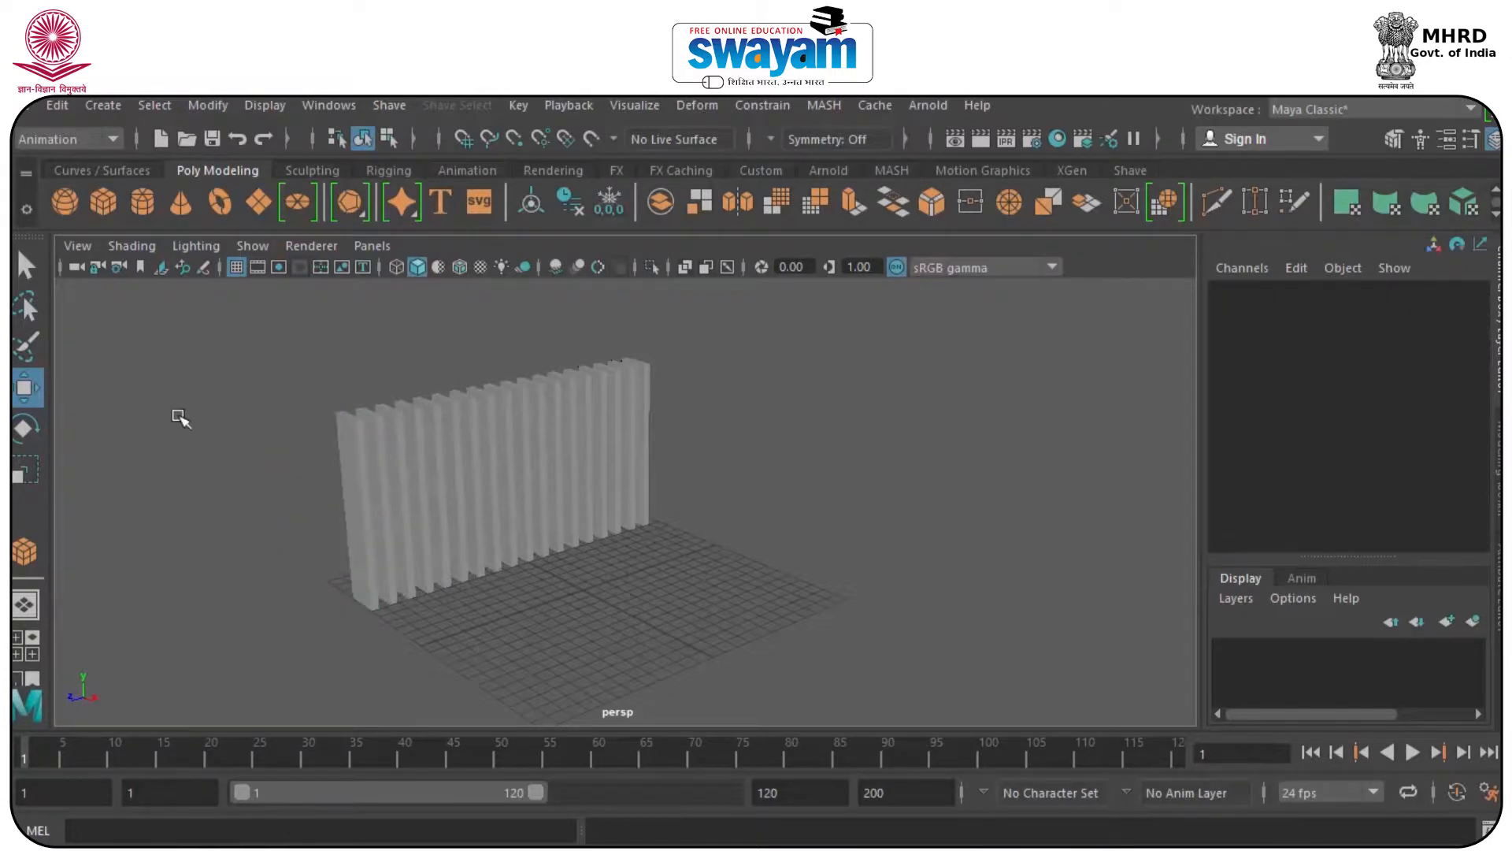
key(g)
drag(582, 611, 562, 650)
drag(562, 650, 397, 622)
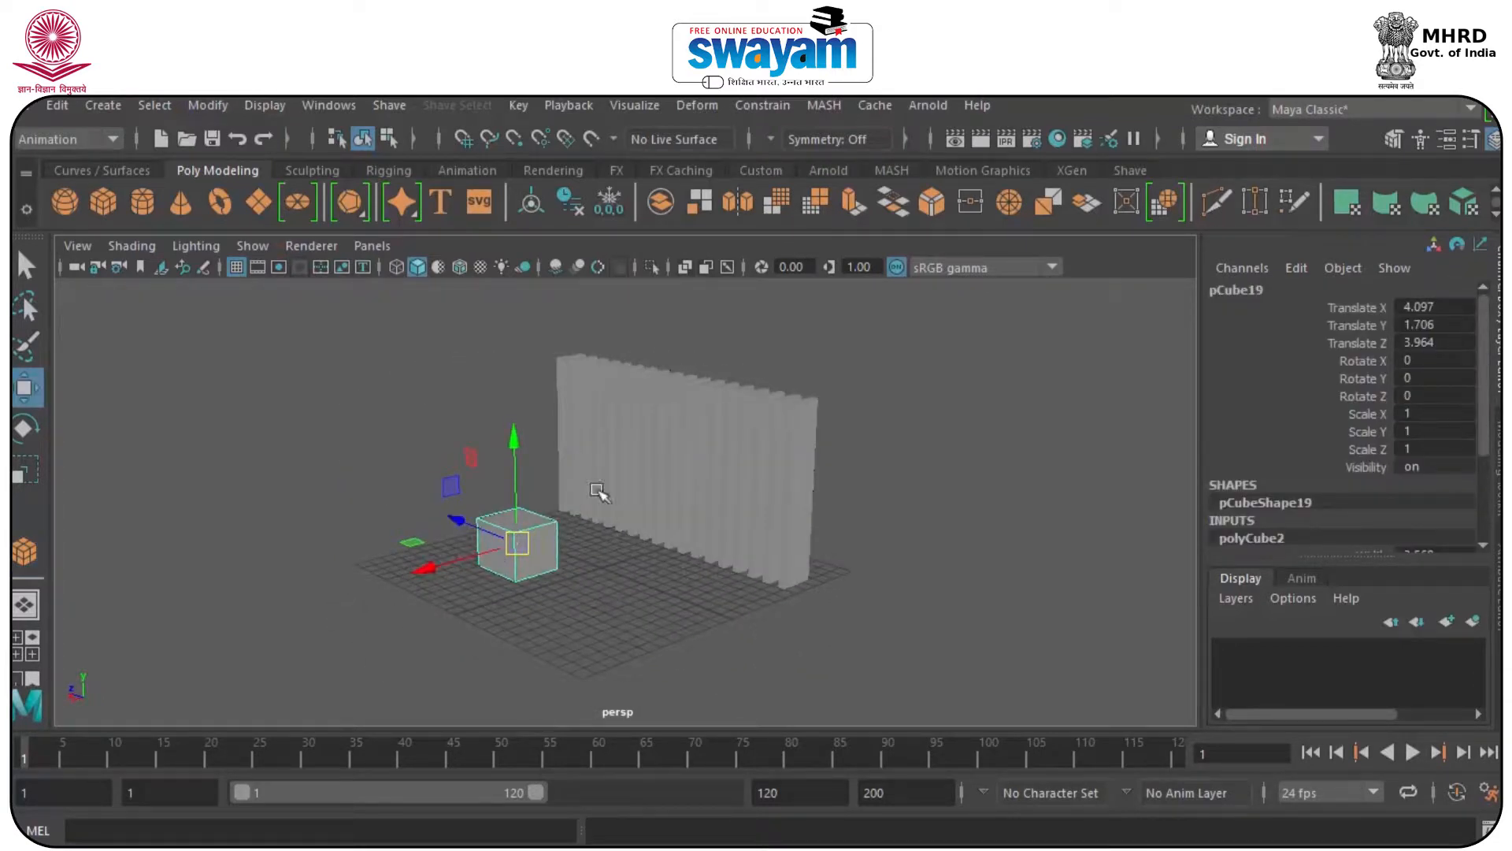
- Try rotating all the slats by about 59.4 degrees around Y and undo the rotation
drag(536, 335, 817, 418)
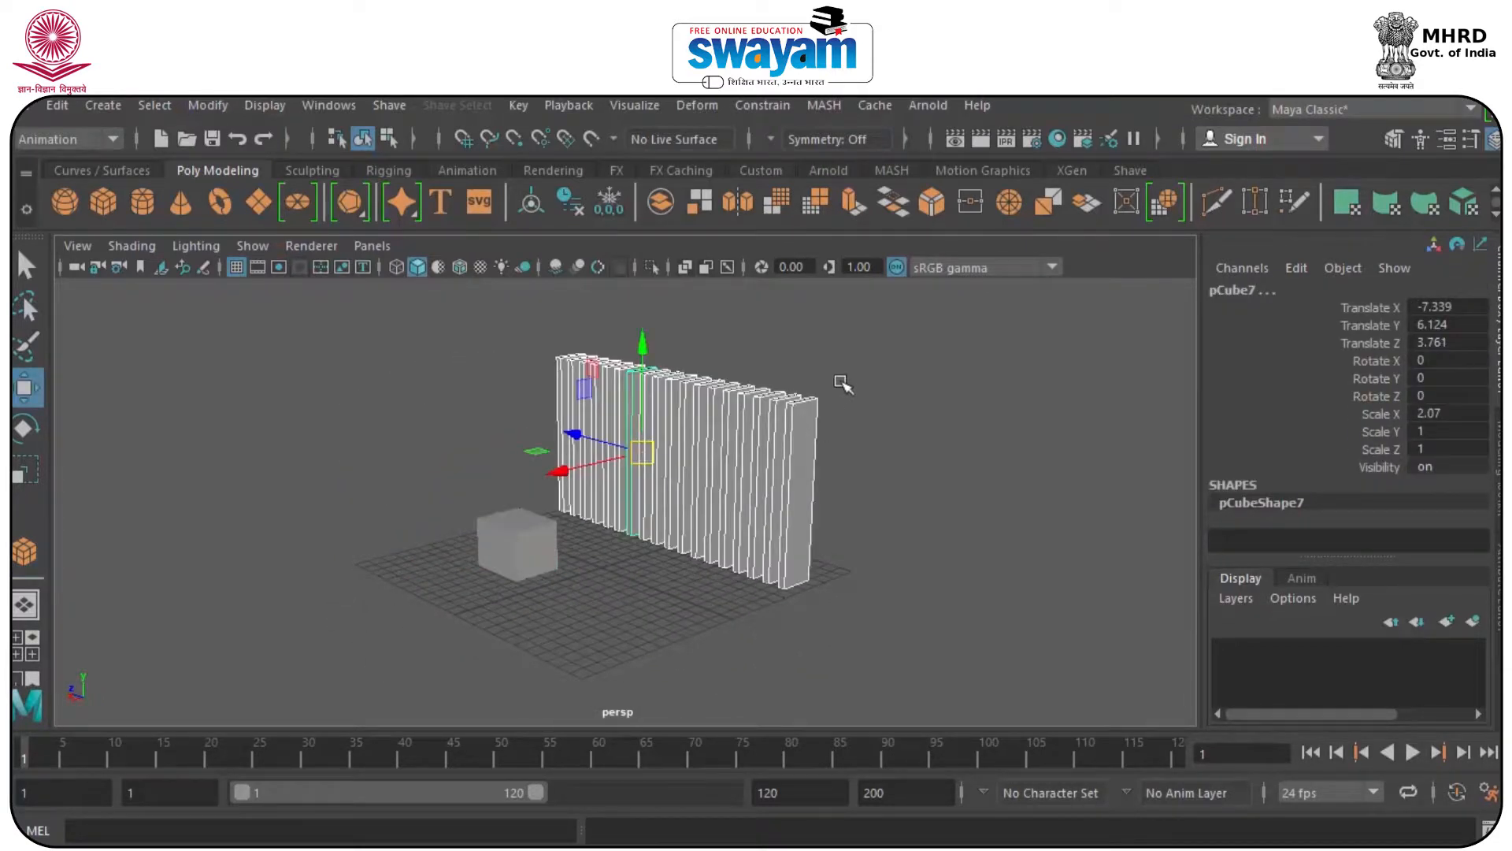
click(844, 381)
alt+drag(567, 338, 624, 392)
drag(413, 319, 810, 438)
key(e)
drag(632, 427, 642, 473)
key(ctrl+z)
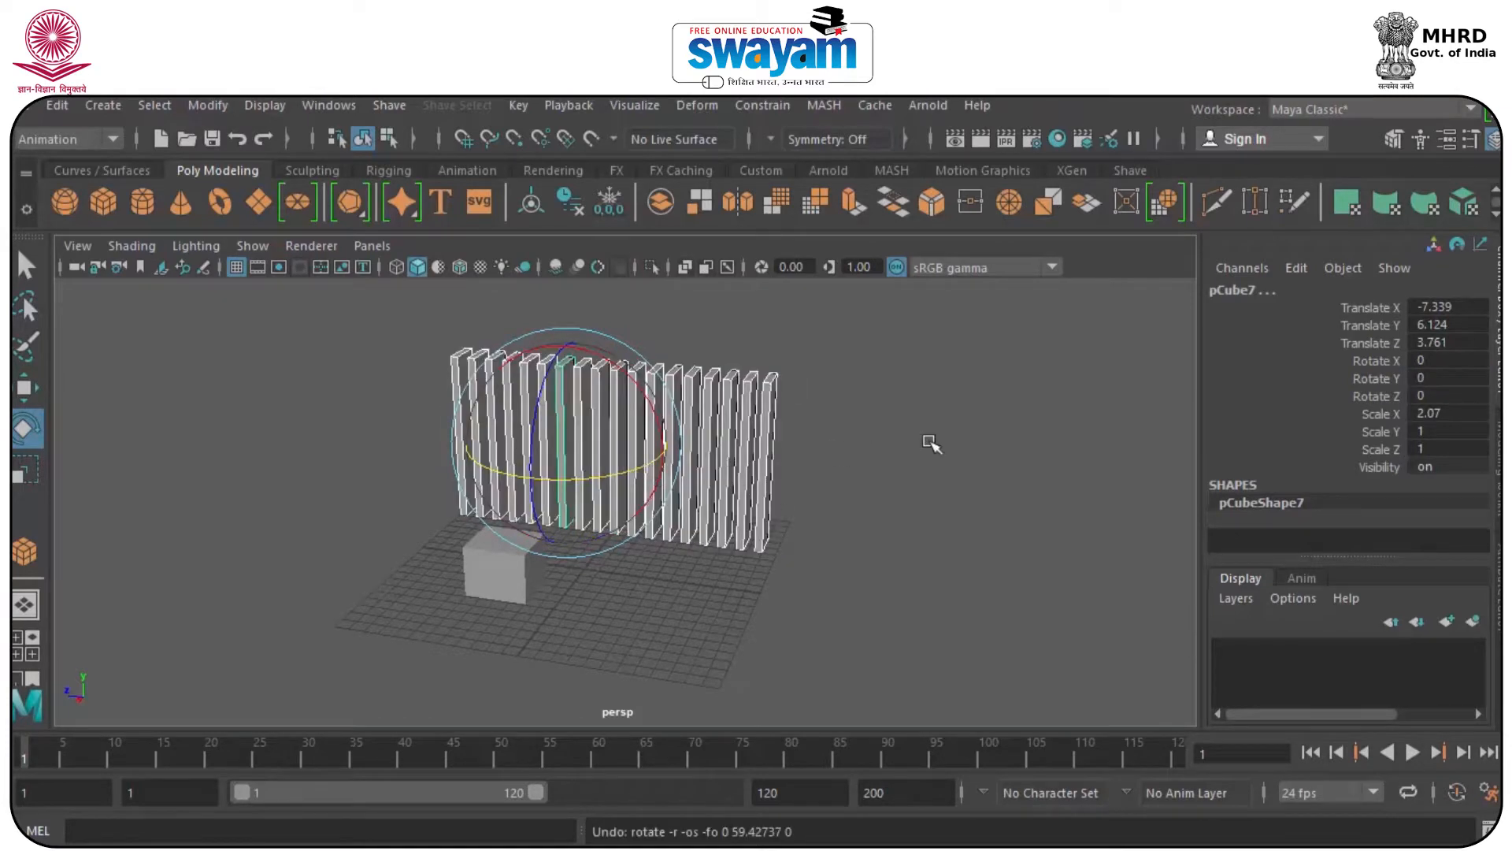
- Freeze the transformations of all the slats and the cube
click(932, 445)
drag(860, 330, 351, 634)
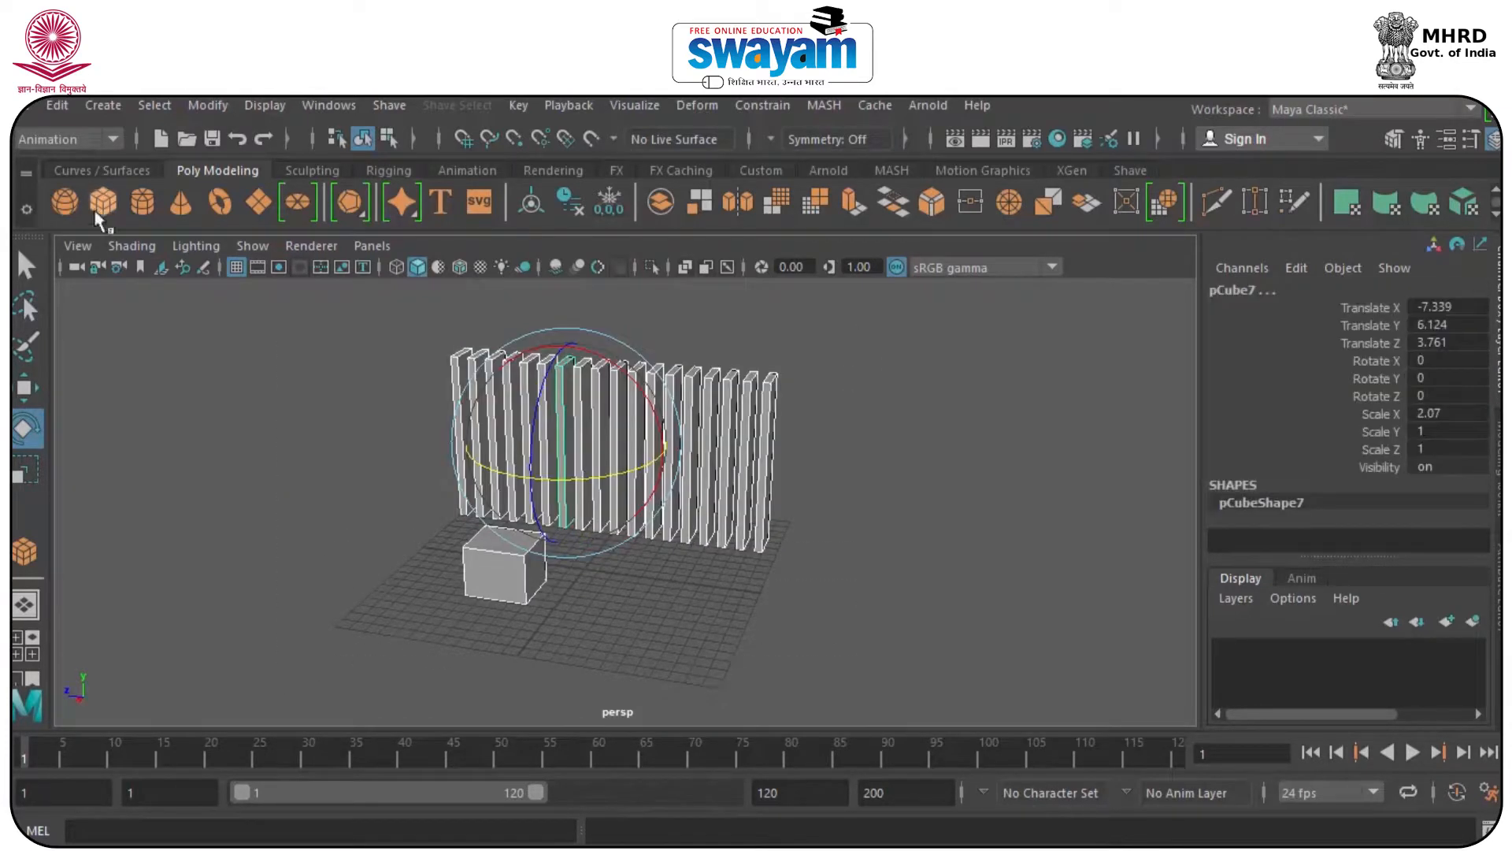
click(209, 107)
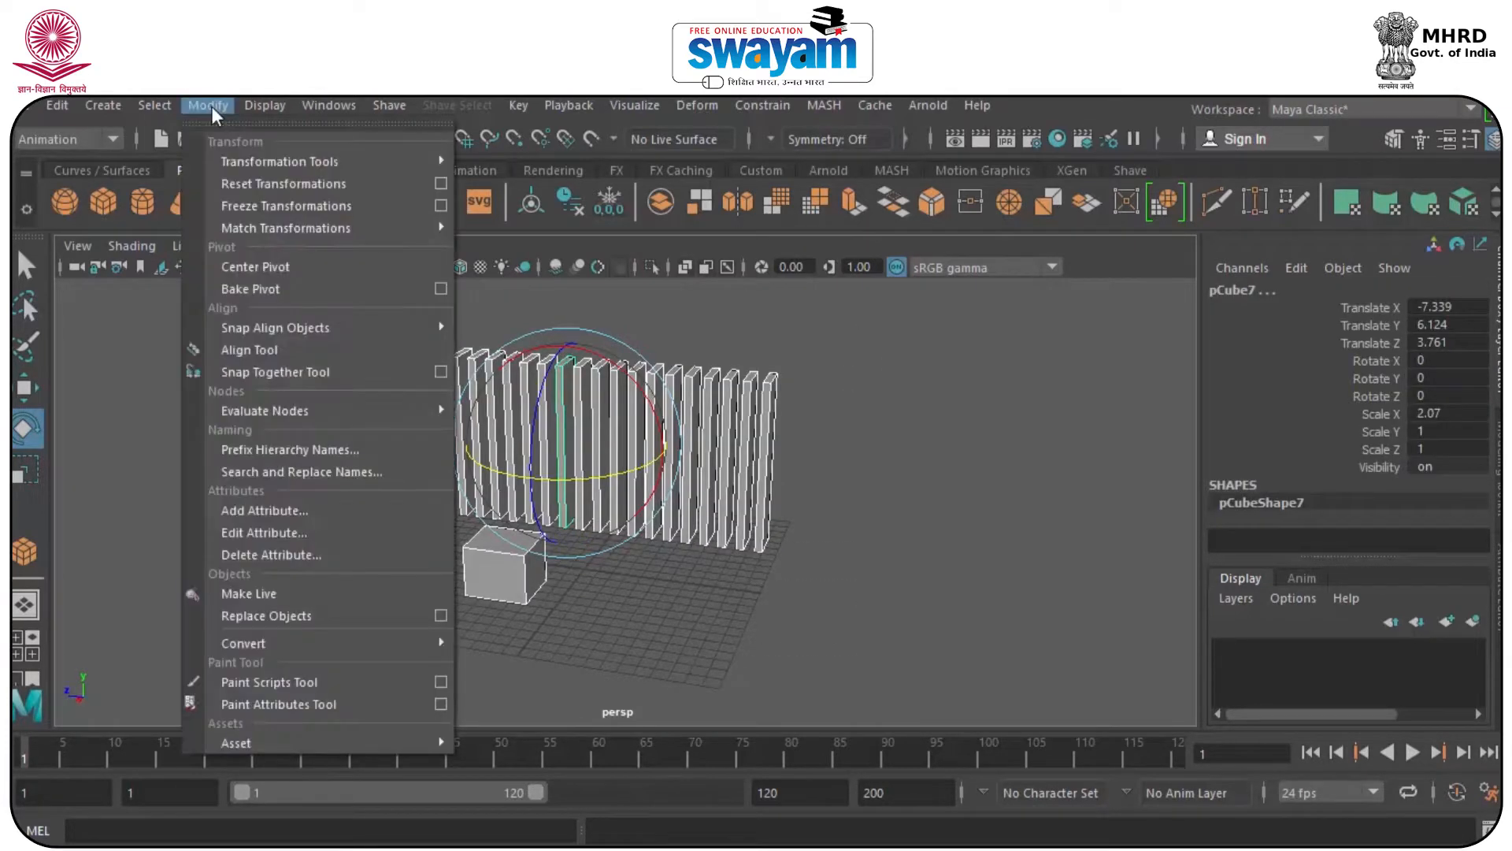
click(272, 206)
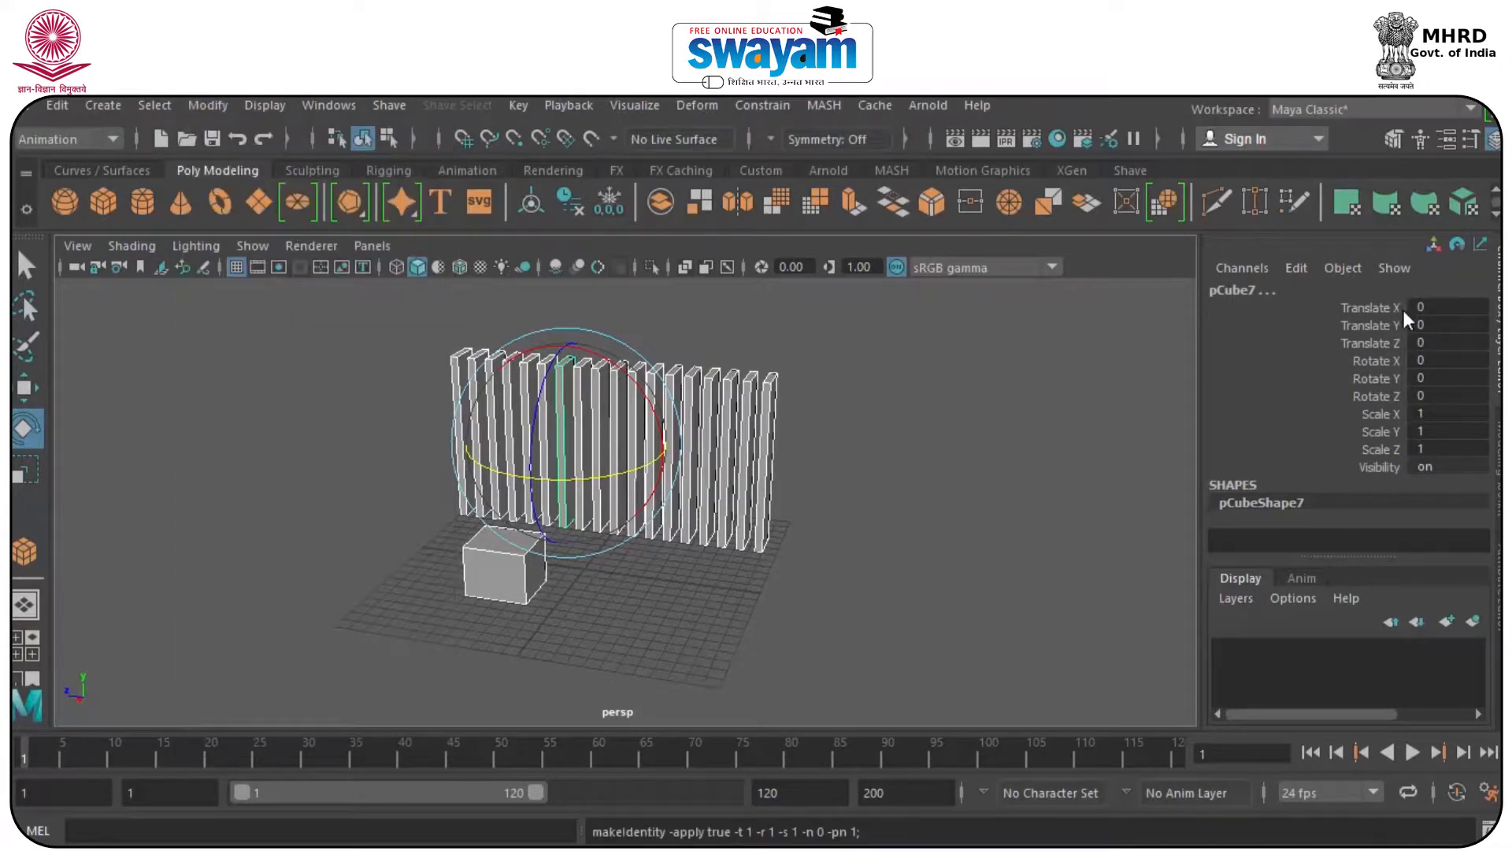
click(885, 457)
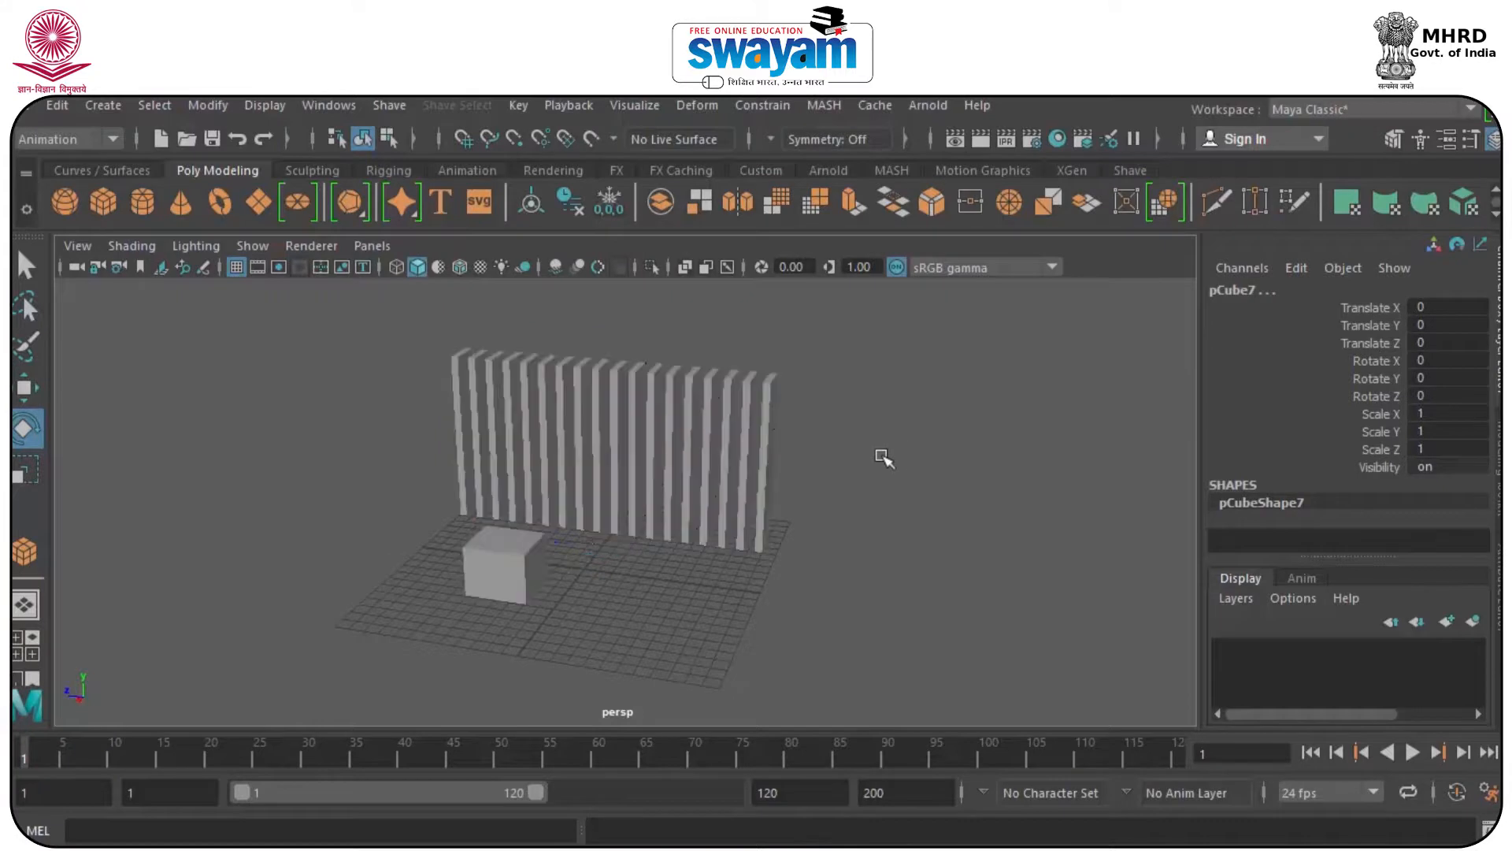
- Open Set Driven Key for the cube in front of the slats and load the cube as the driver
click(517, 556)
key(w)
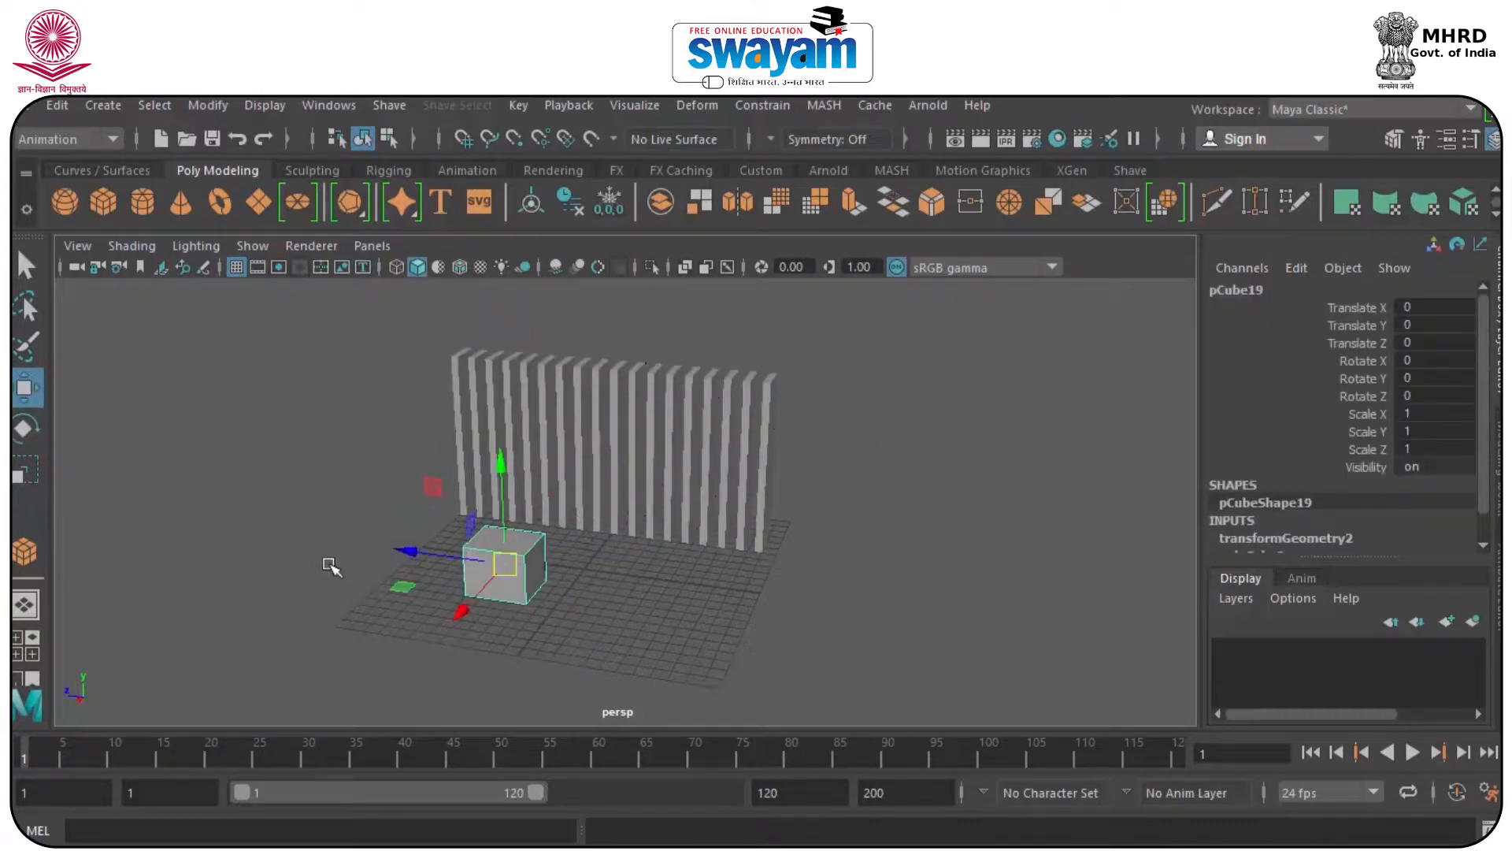
alt+drag(324, 571, 346, 564)
click(518, 105)
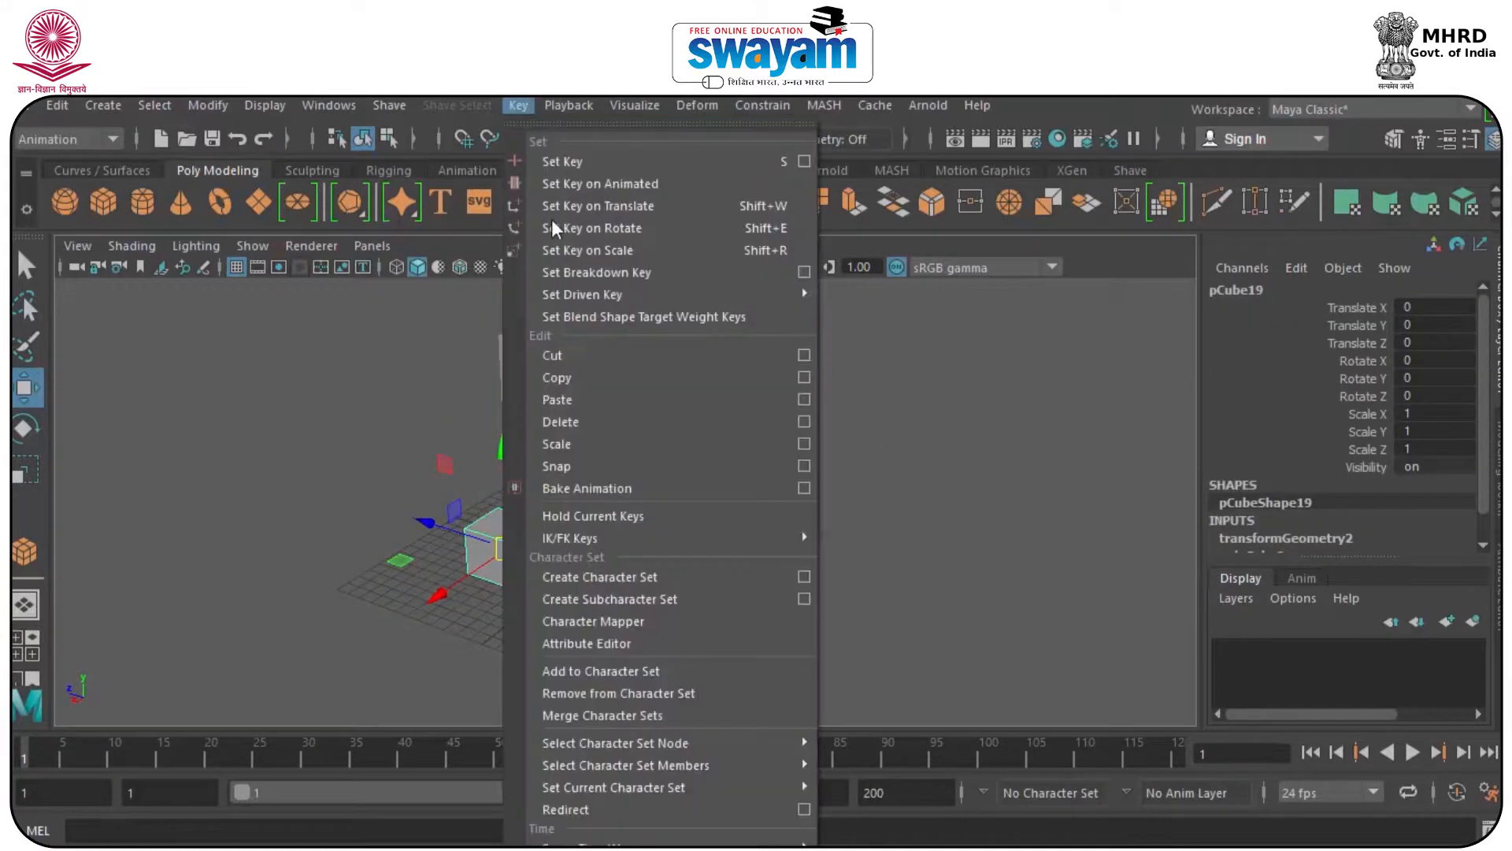
mouse_move(765, 295)
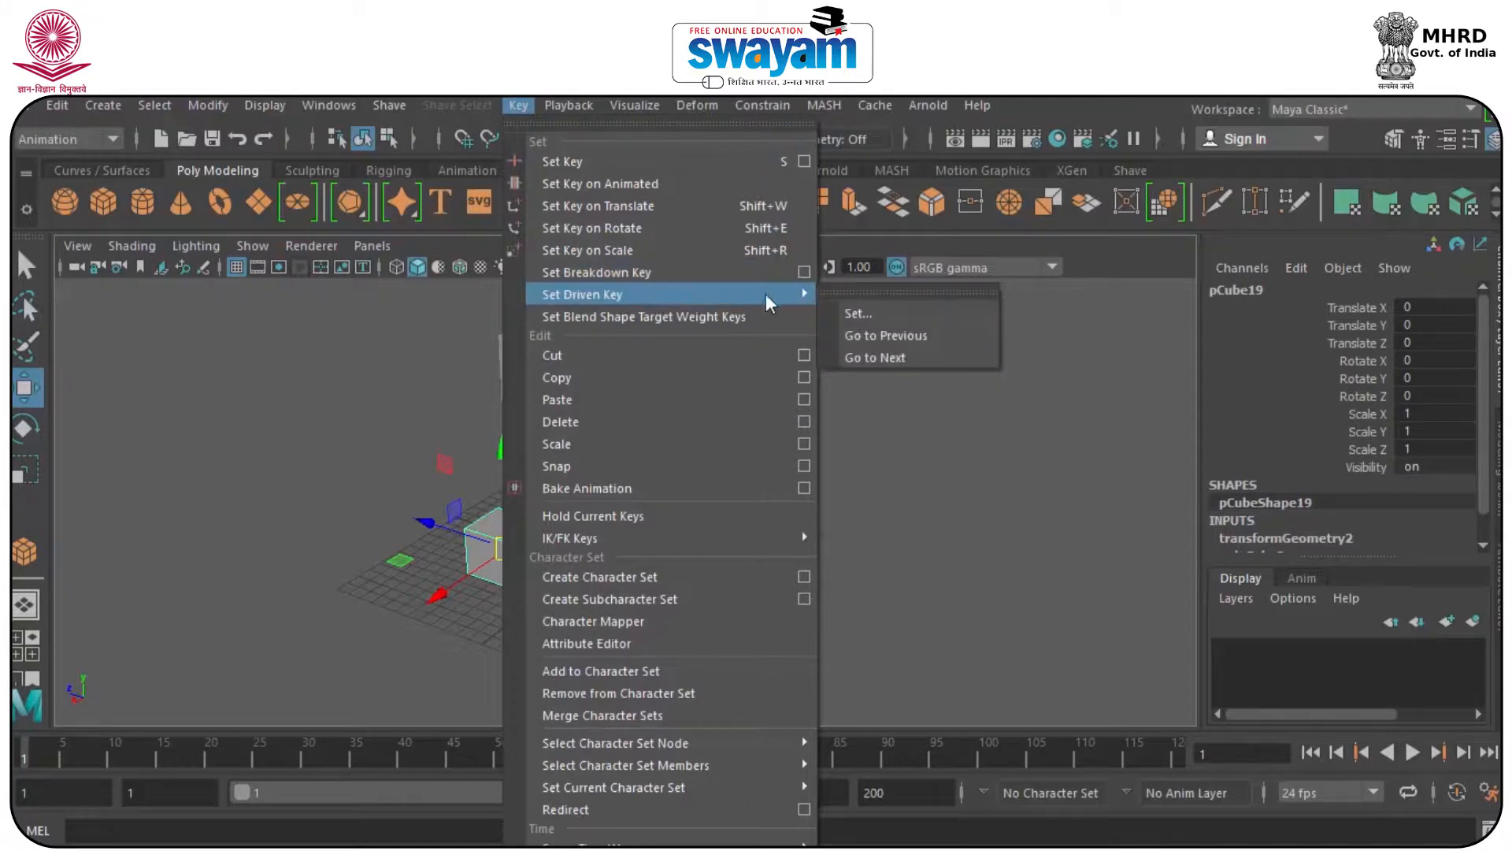
click(872, 309)
drag(922, 168, 1015, 176)
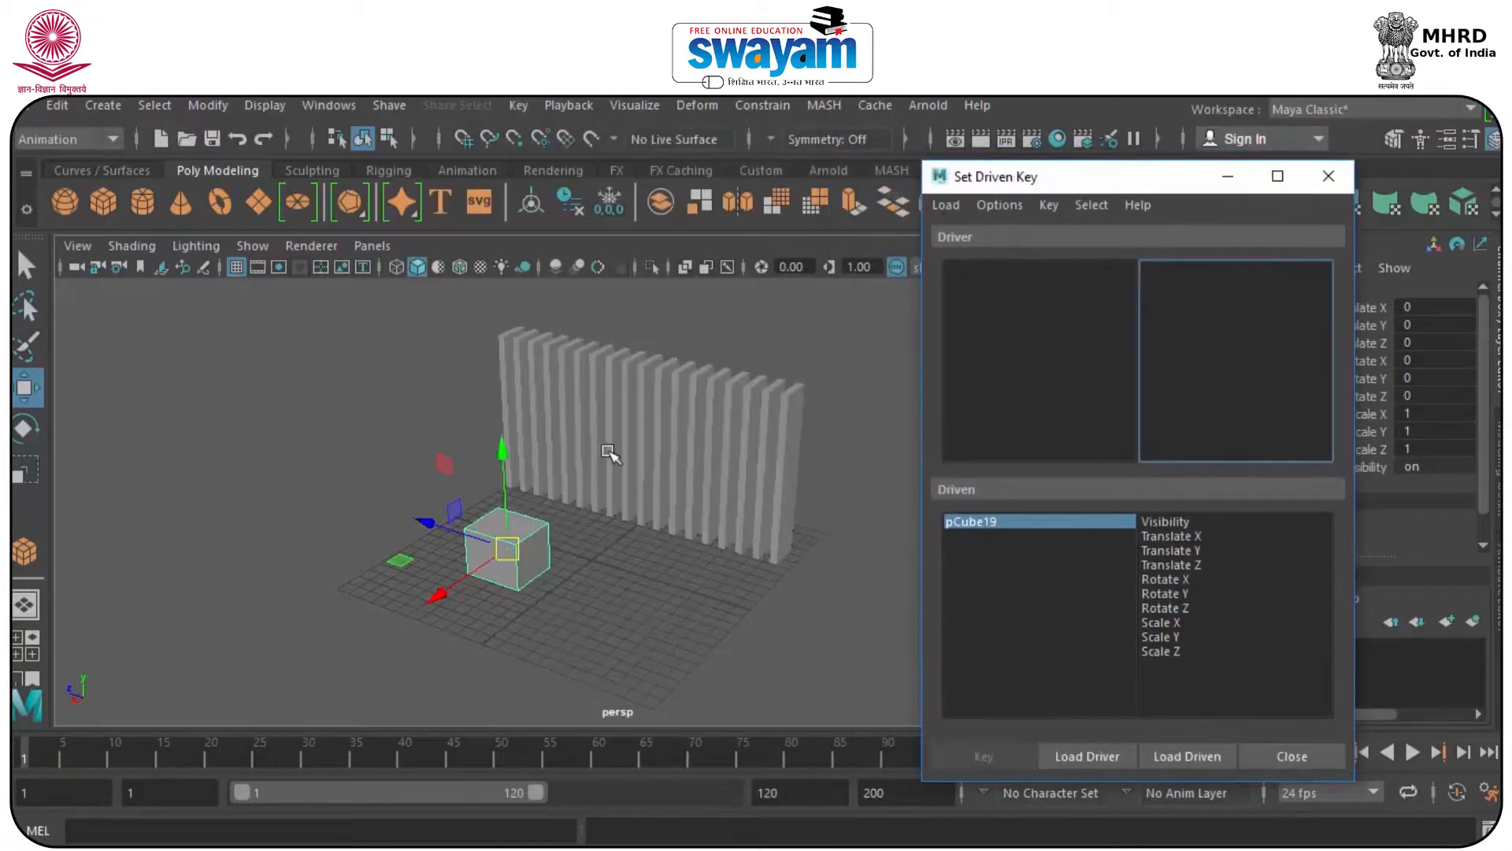
alt+drag(431, 526, 464, 566)
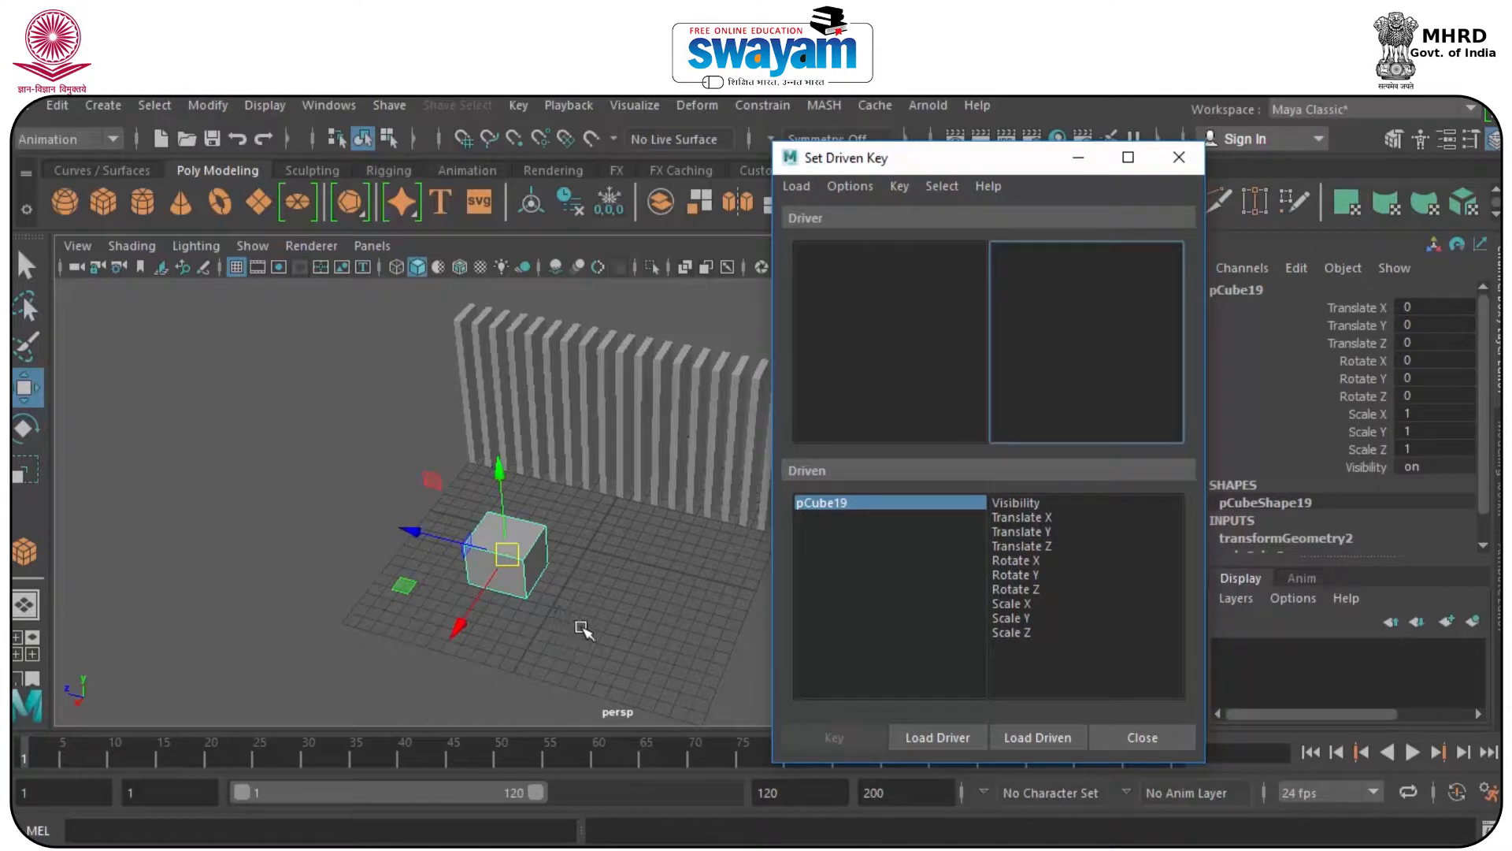
click(937, 738)
- Select all the slats and load them as the driven objects
alt+drag(603, 467, 373, 349)
drag(314, 306, 740, 471)
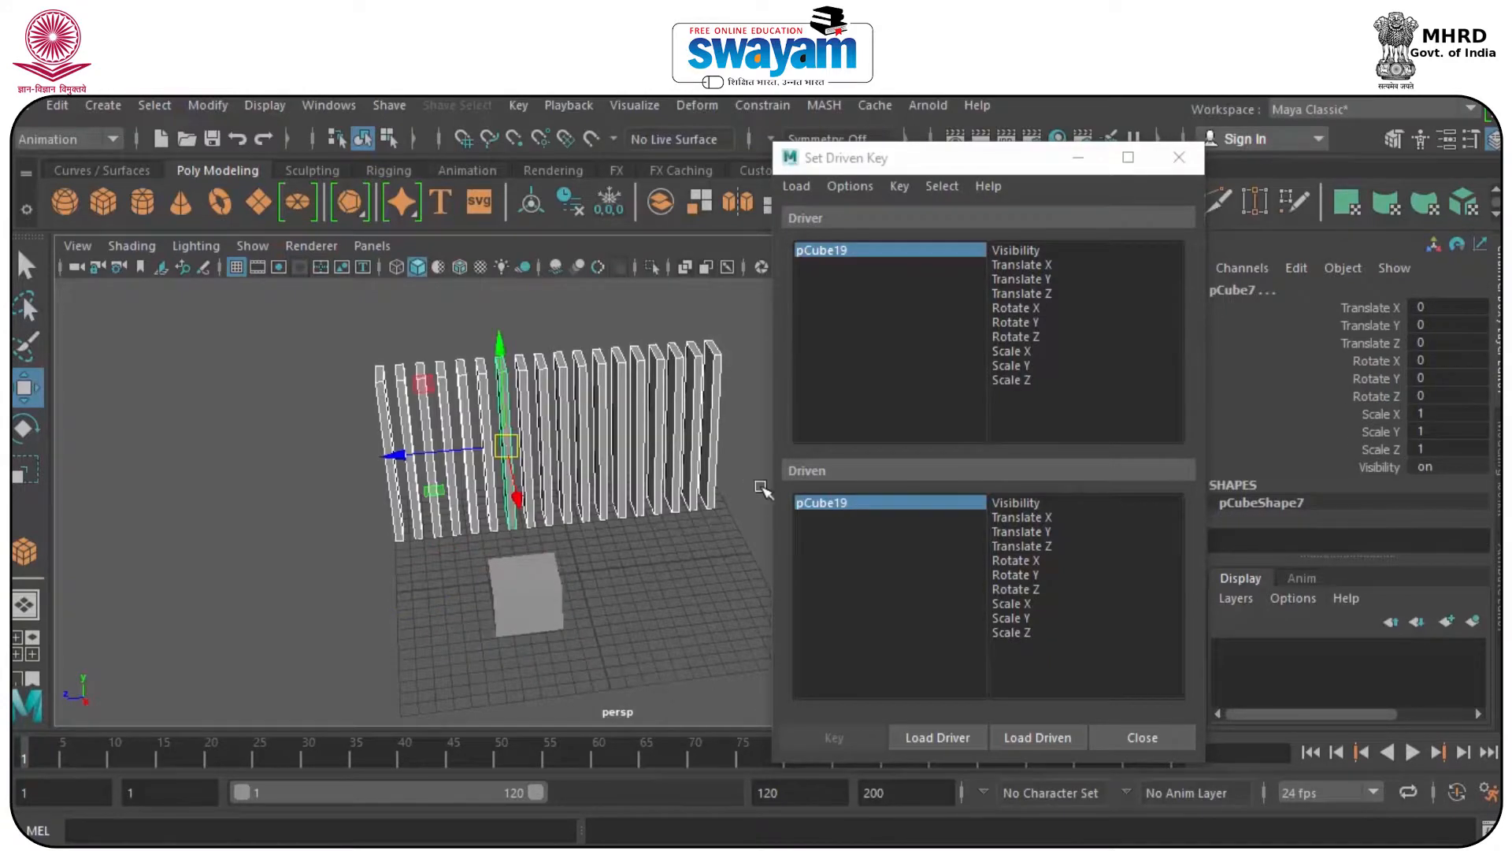
click(1022, 738)
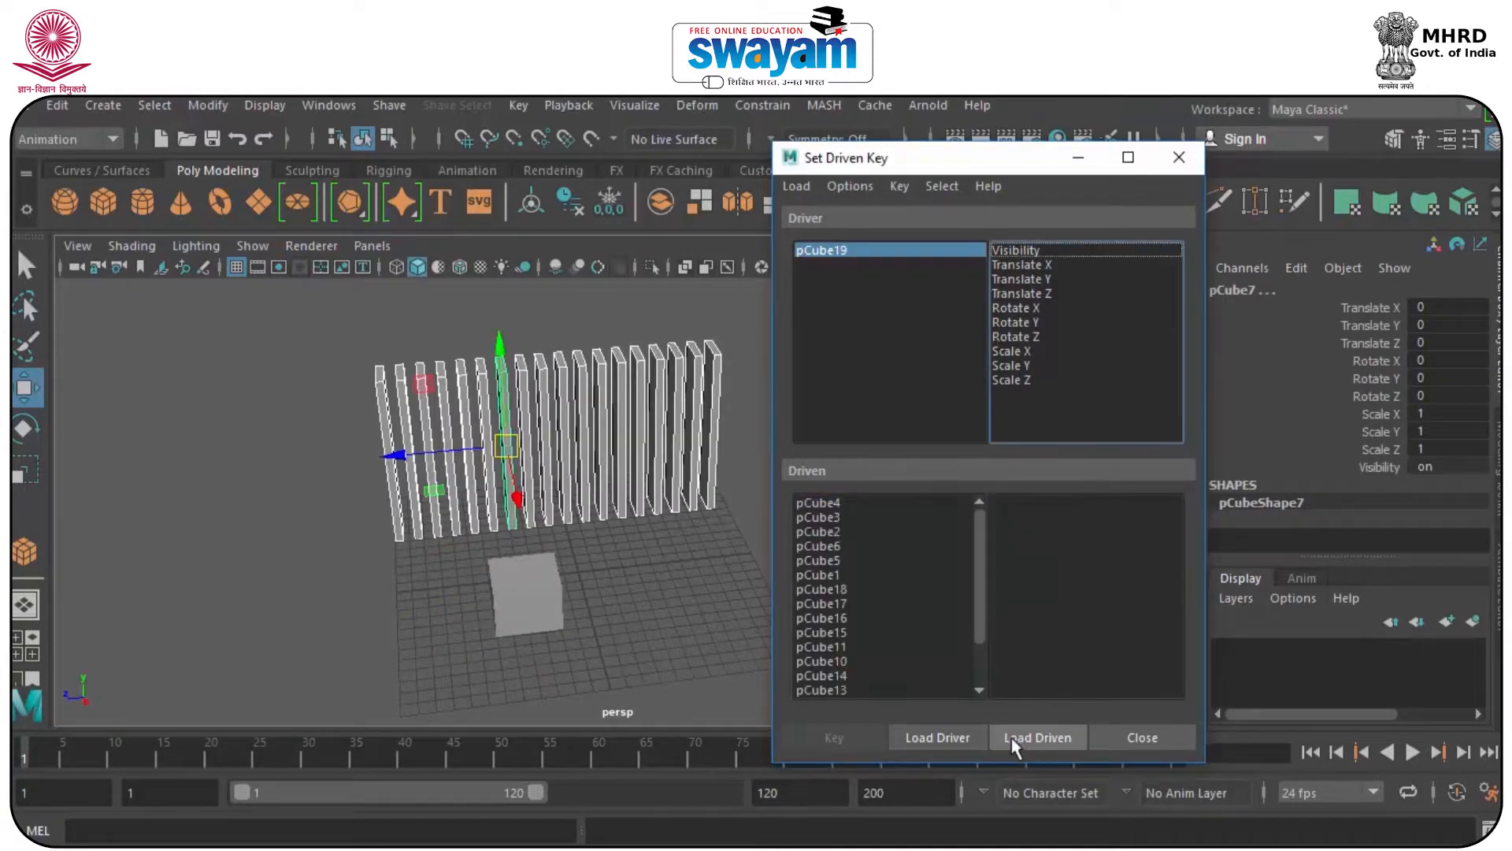
- Test sliding the cube along Z, reset its Translate Z to 0, and choose Translate Z as the driver attribute
alt+drag(536, 535, 530, 567)
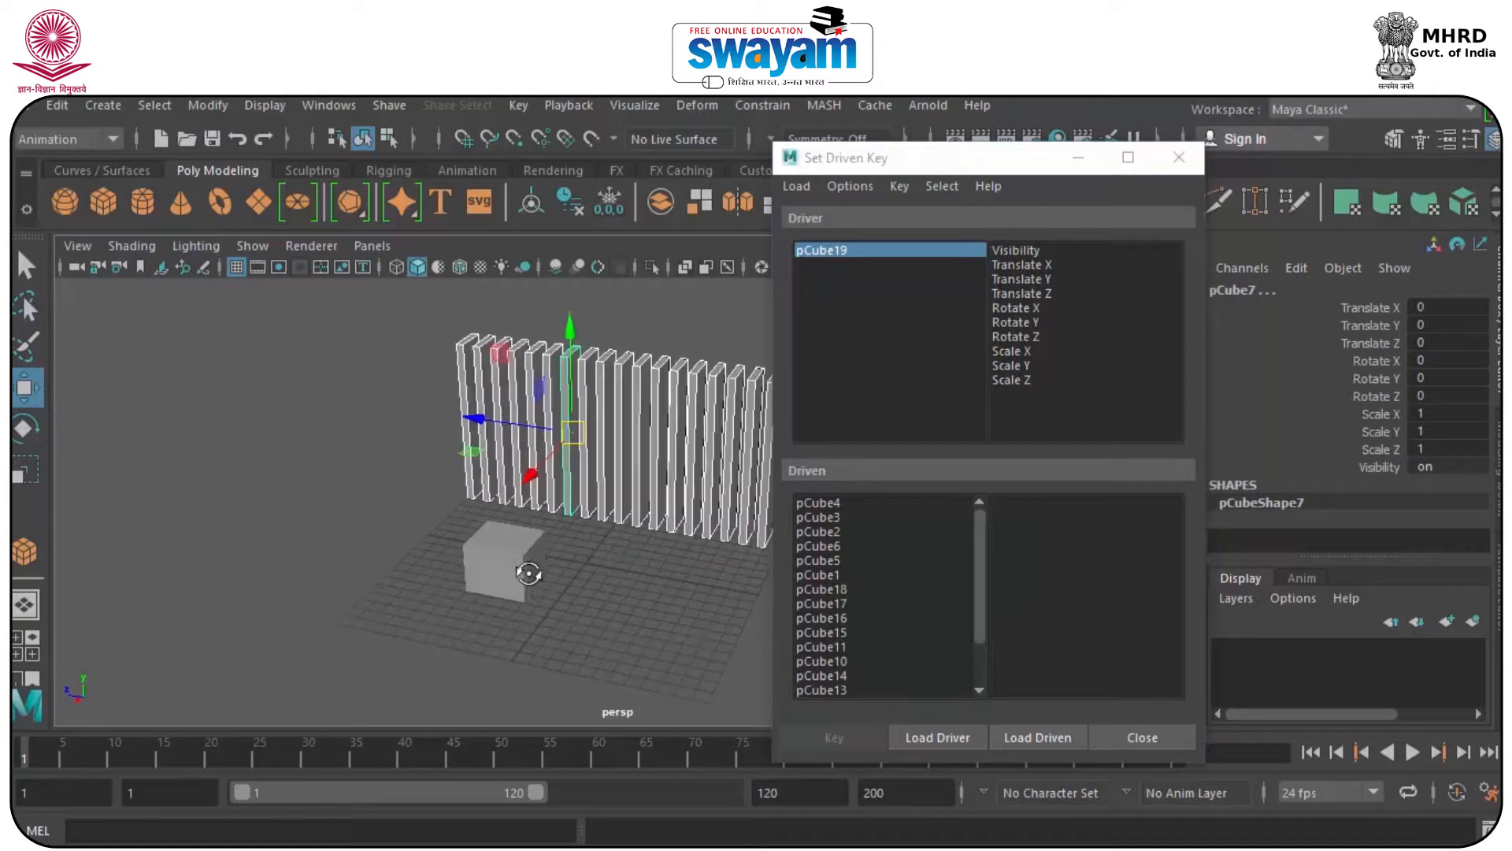
click(484, 574)
drag(420, 546, 581, 576)
double_click(1442, 341)
text(0)
key(Return)
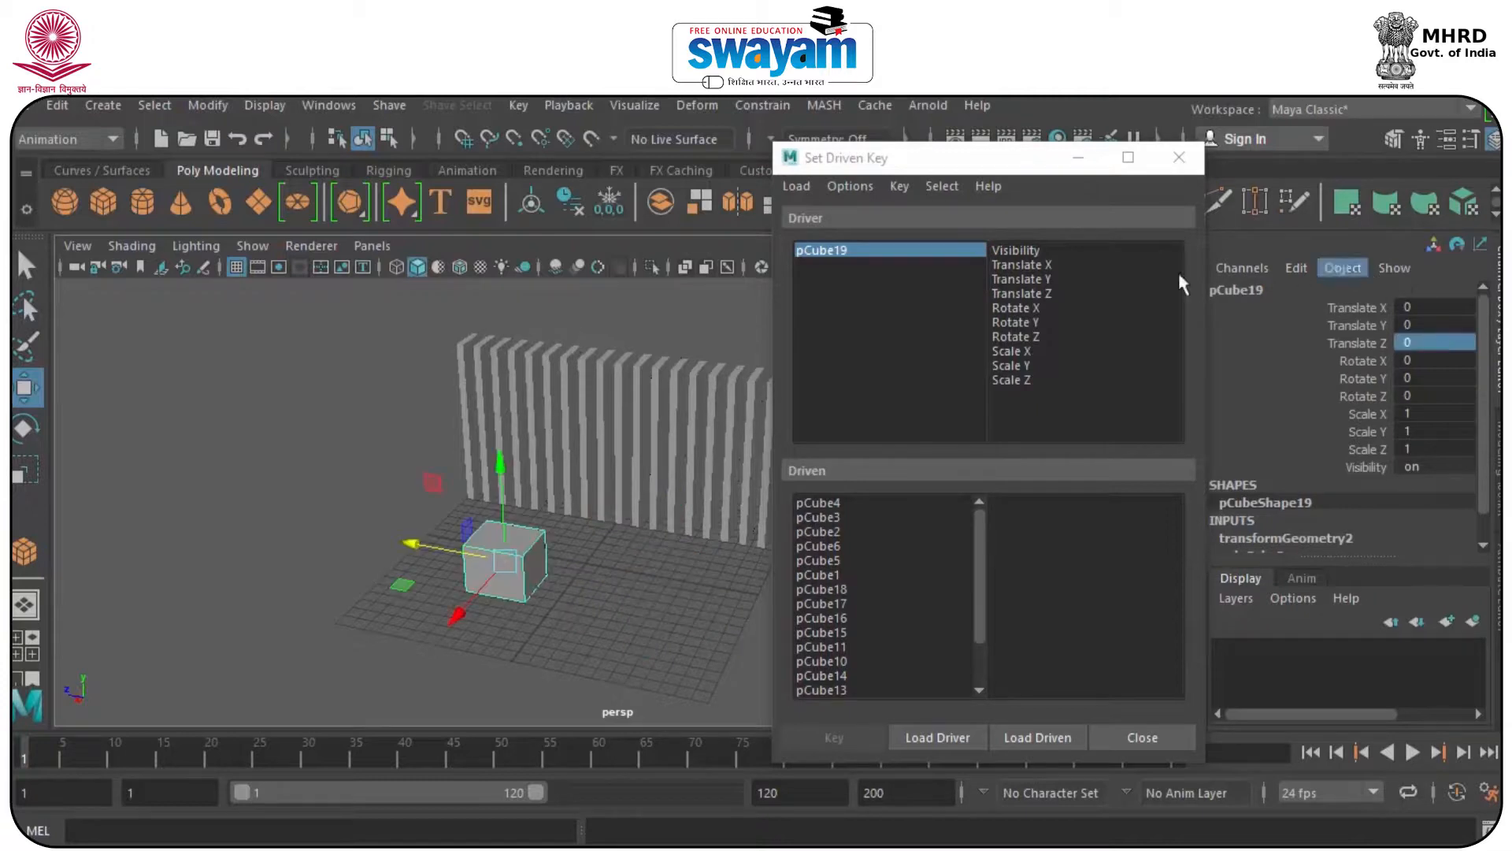
click(1028, 295)
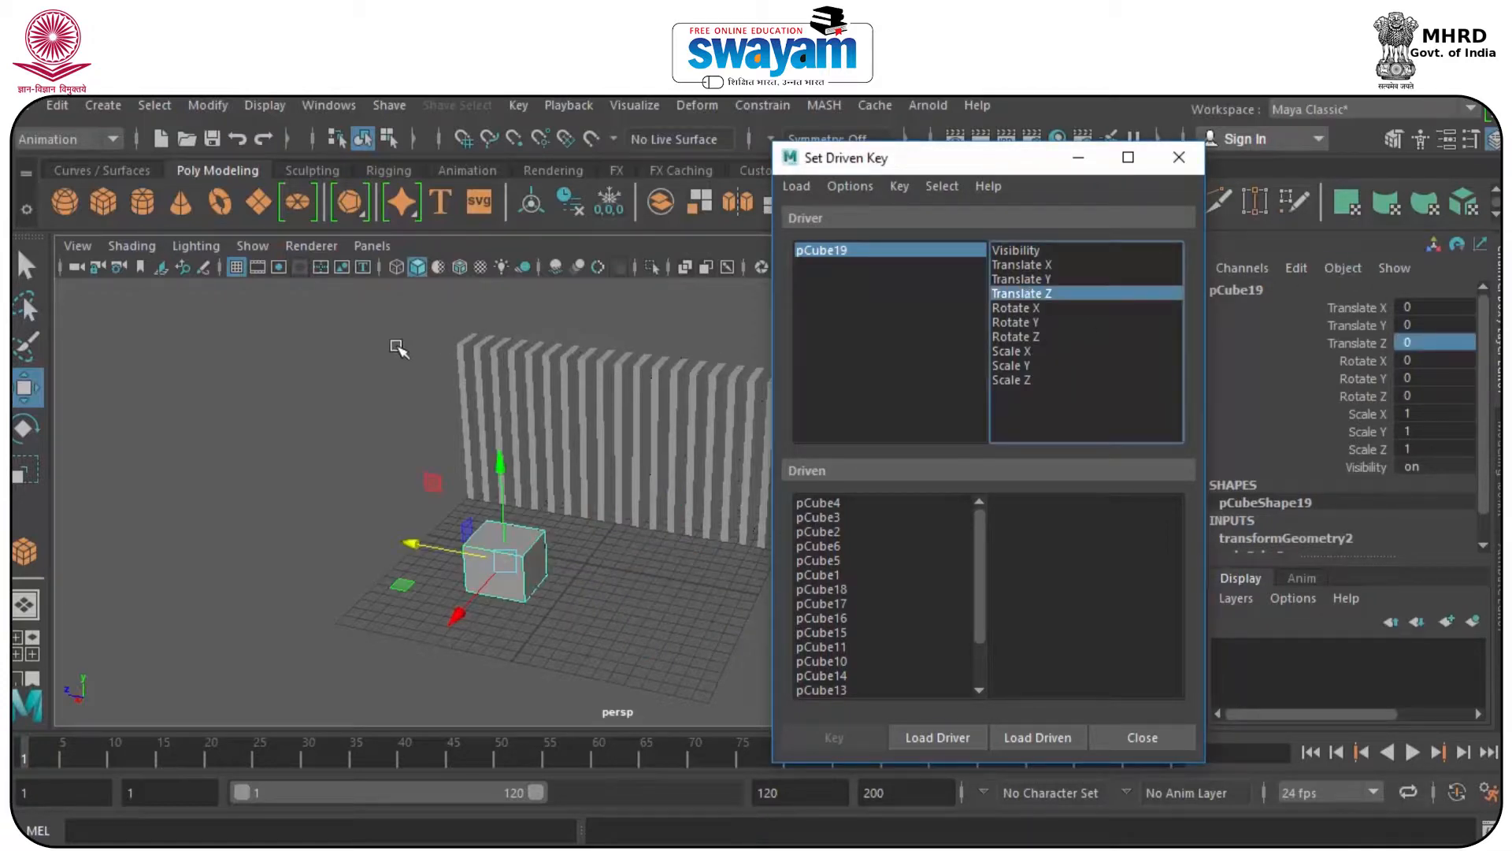
- Try rotating all the slats to about 42.386 in Rotate Y and reset Rotate Y to 0
drag(334, 342, 762, 481)
key(e)
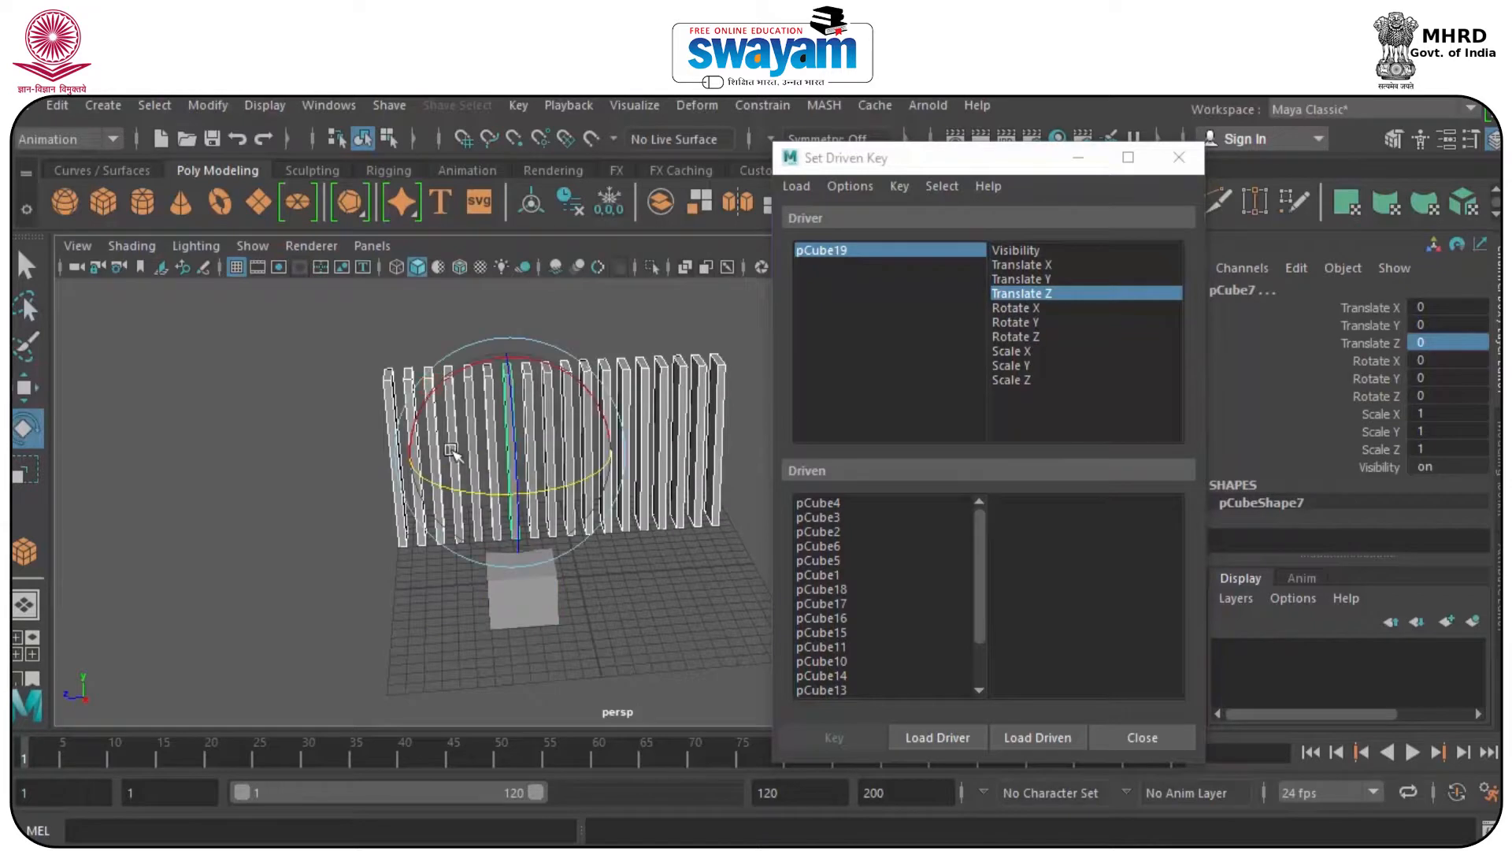
drag(452, 490, 523, 499)
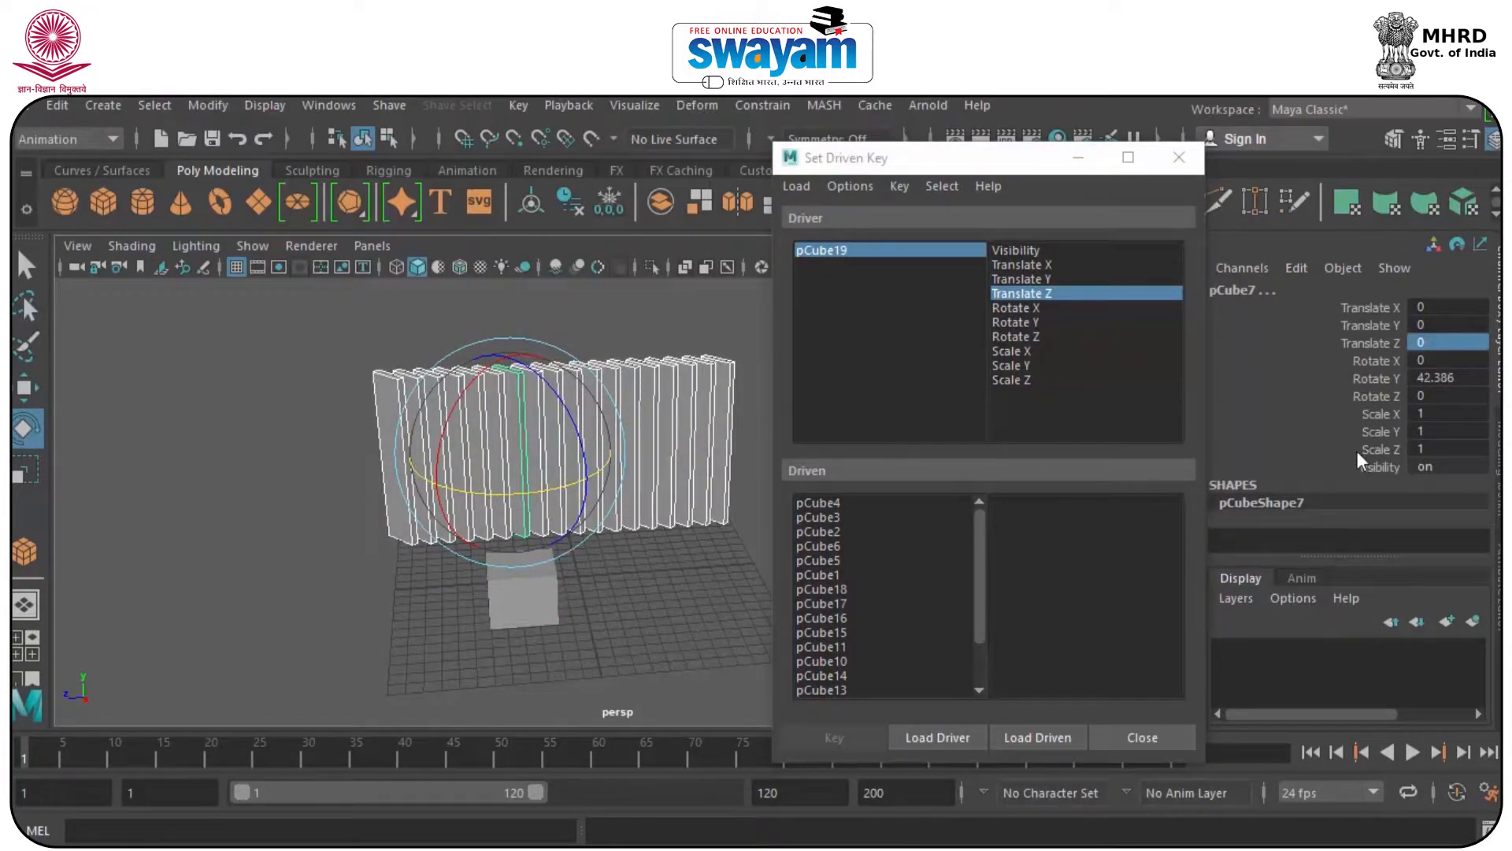
double_click(1447, 372)
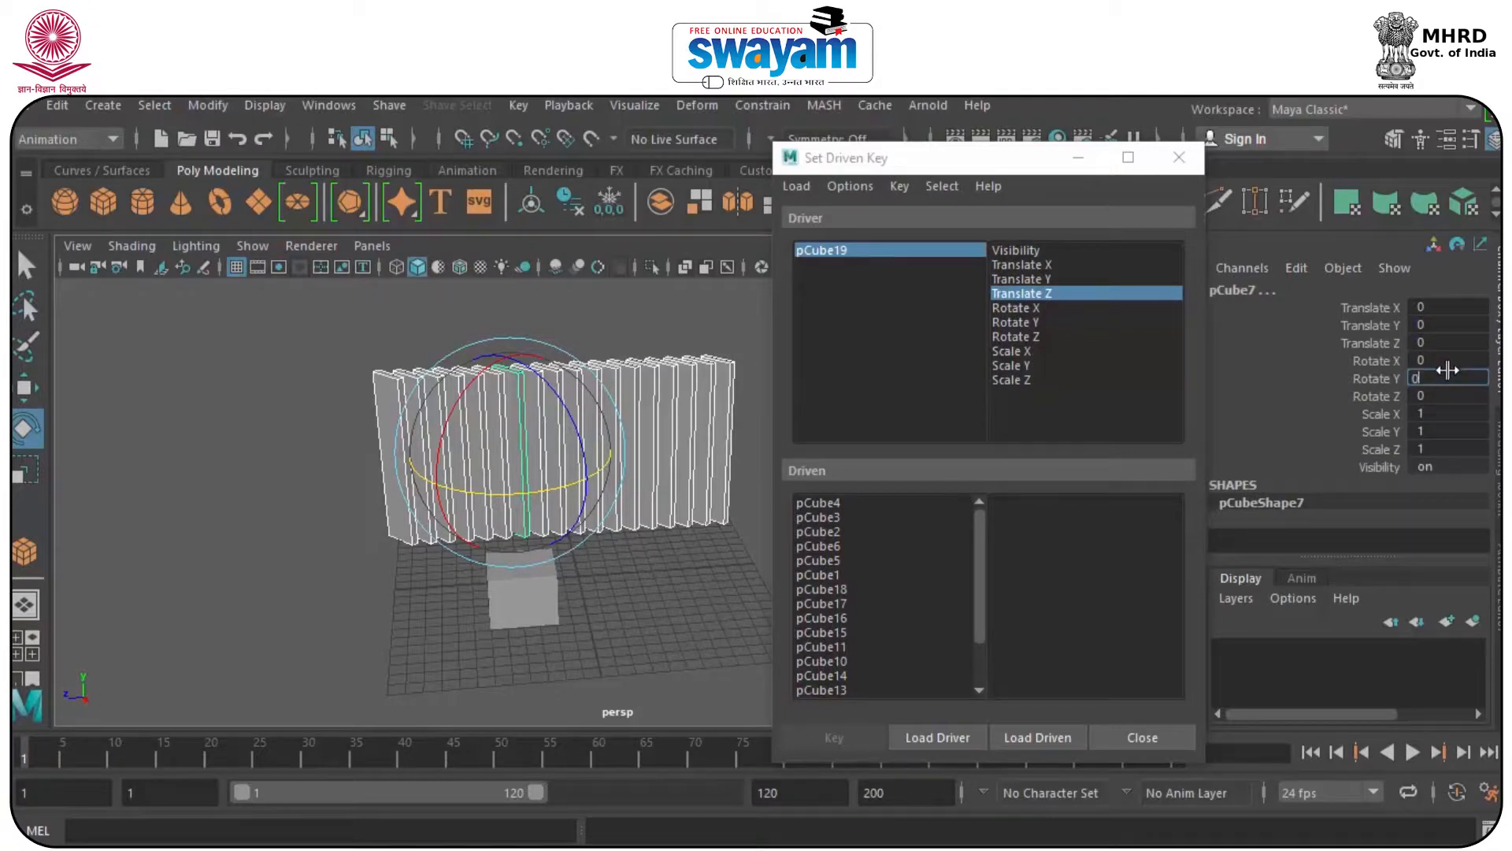
text(0)
key(Return)
- Select every slat among the driven objects, from pCube4 to pCube7, and choose Rotate Y as the driven attribute
click(807, 502)
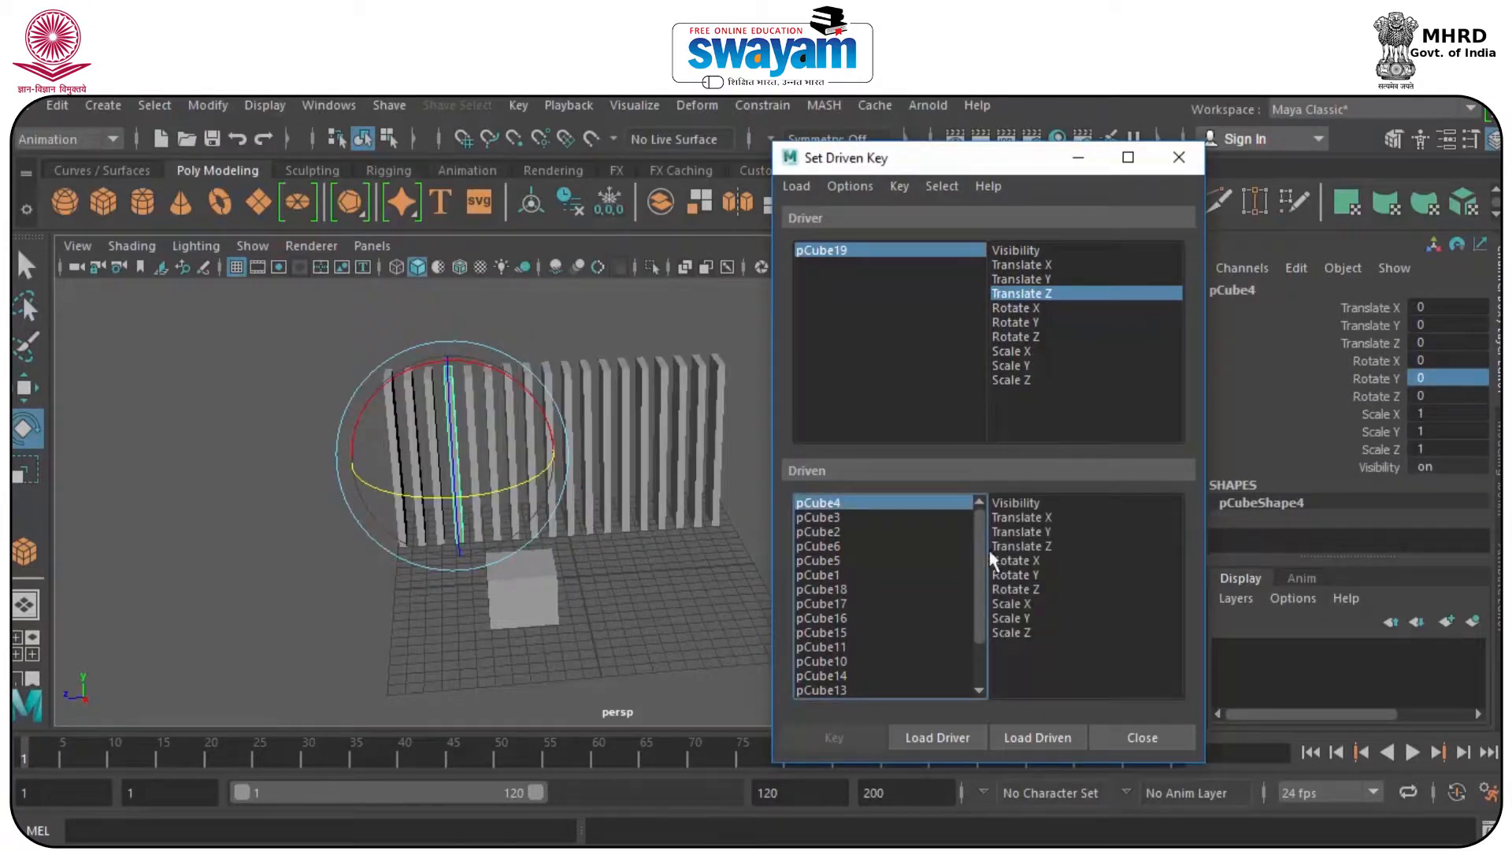
drag(981, 613, 981, 682)
shift+click(817, 691)
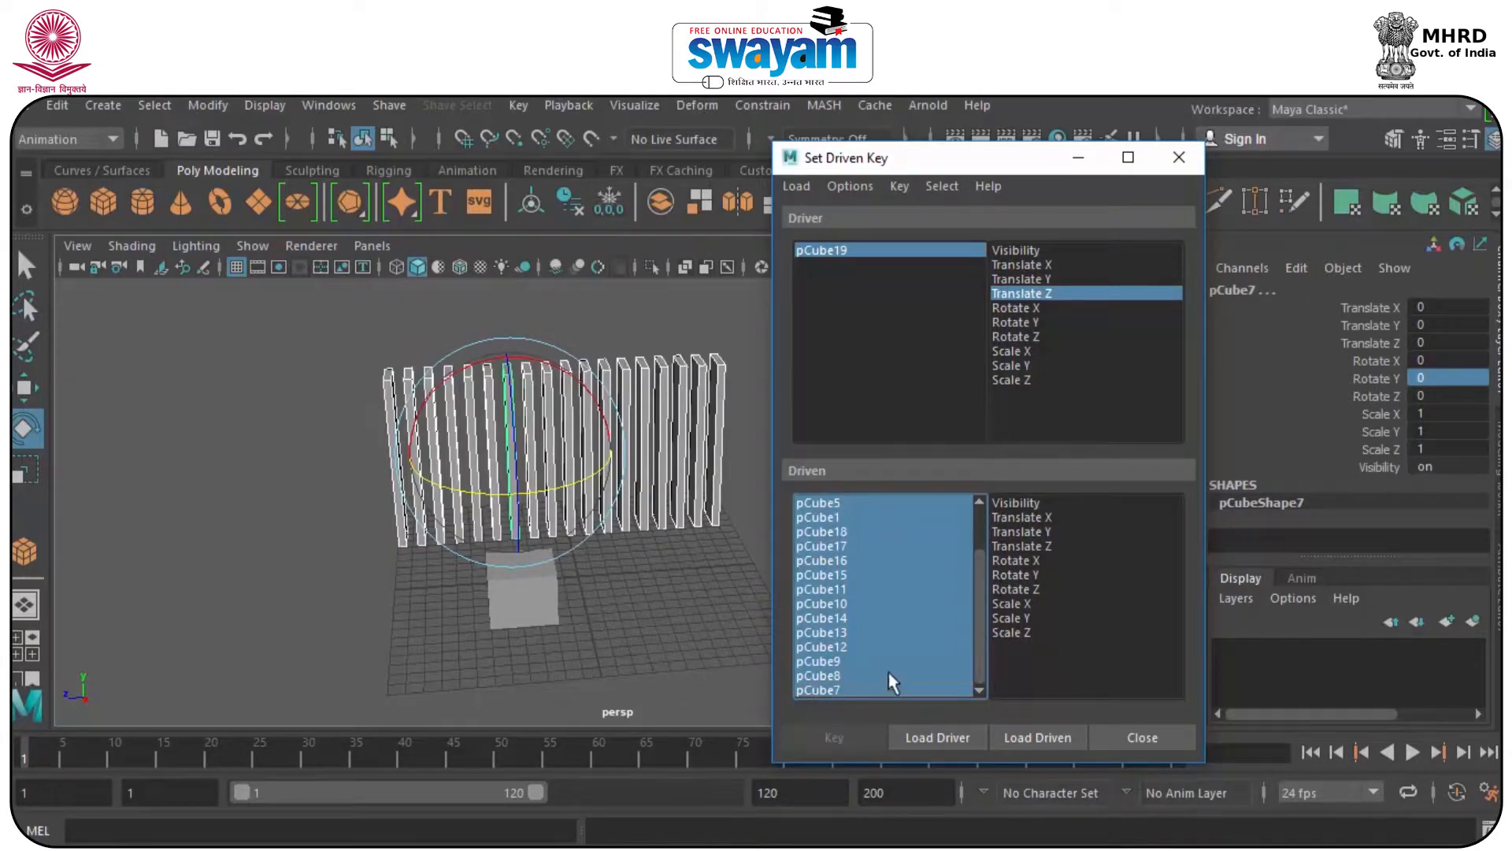
click(1016, 574)
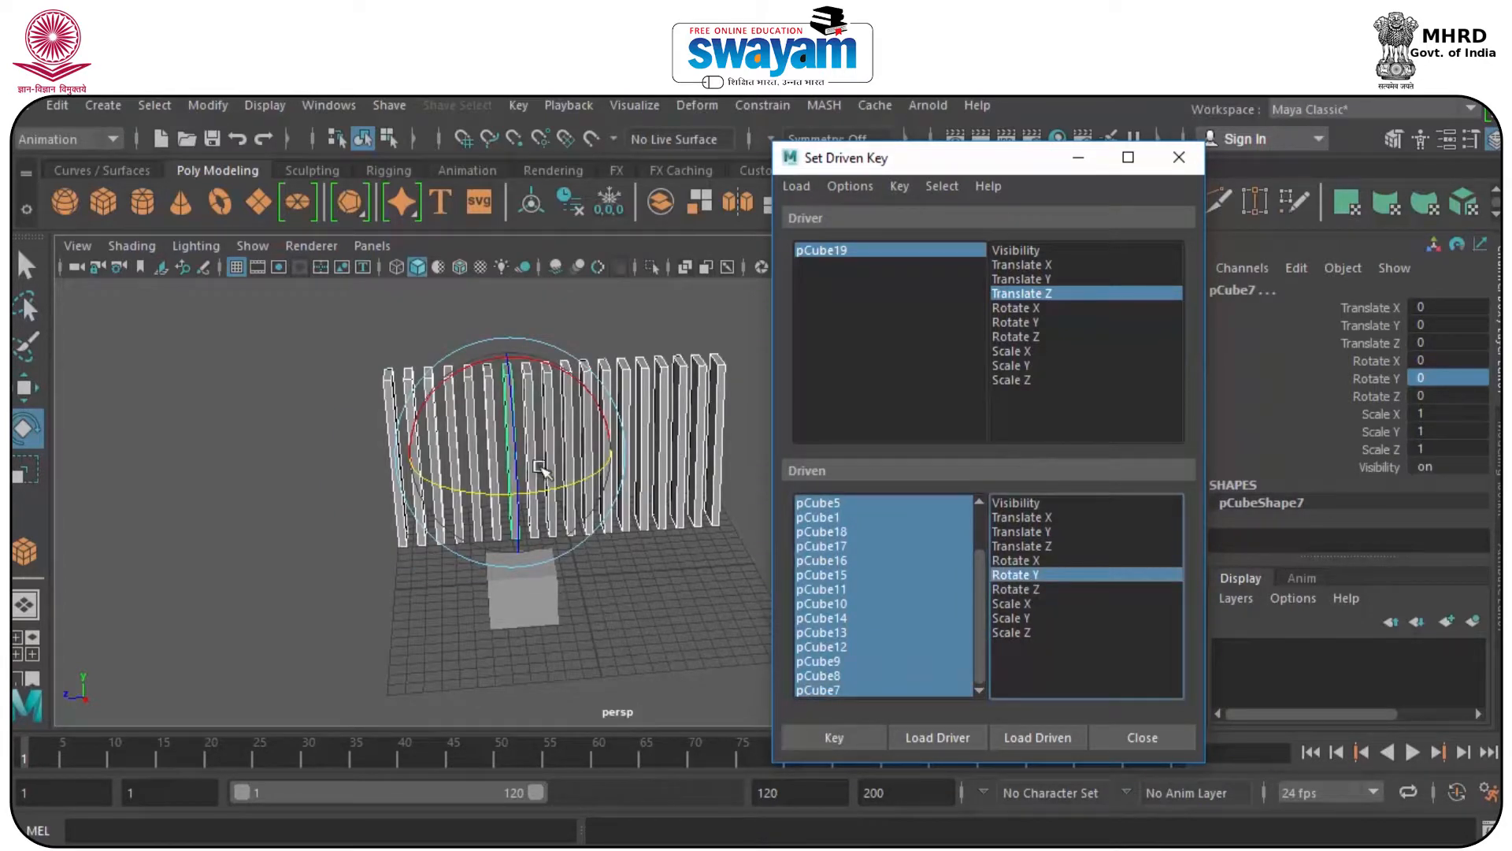
- Try turning the slats to about 32.307 in Rotate Y and return the value to 0
drag(536, 494, 595, 501)
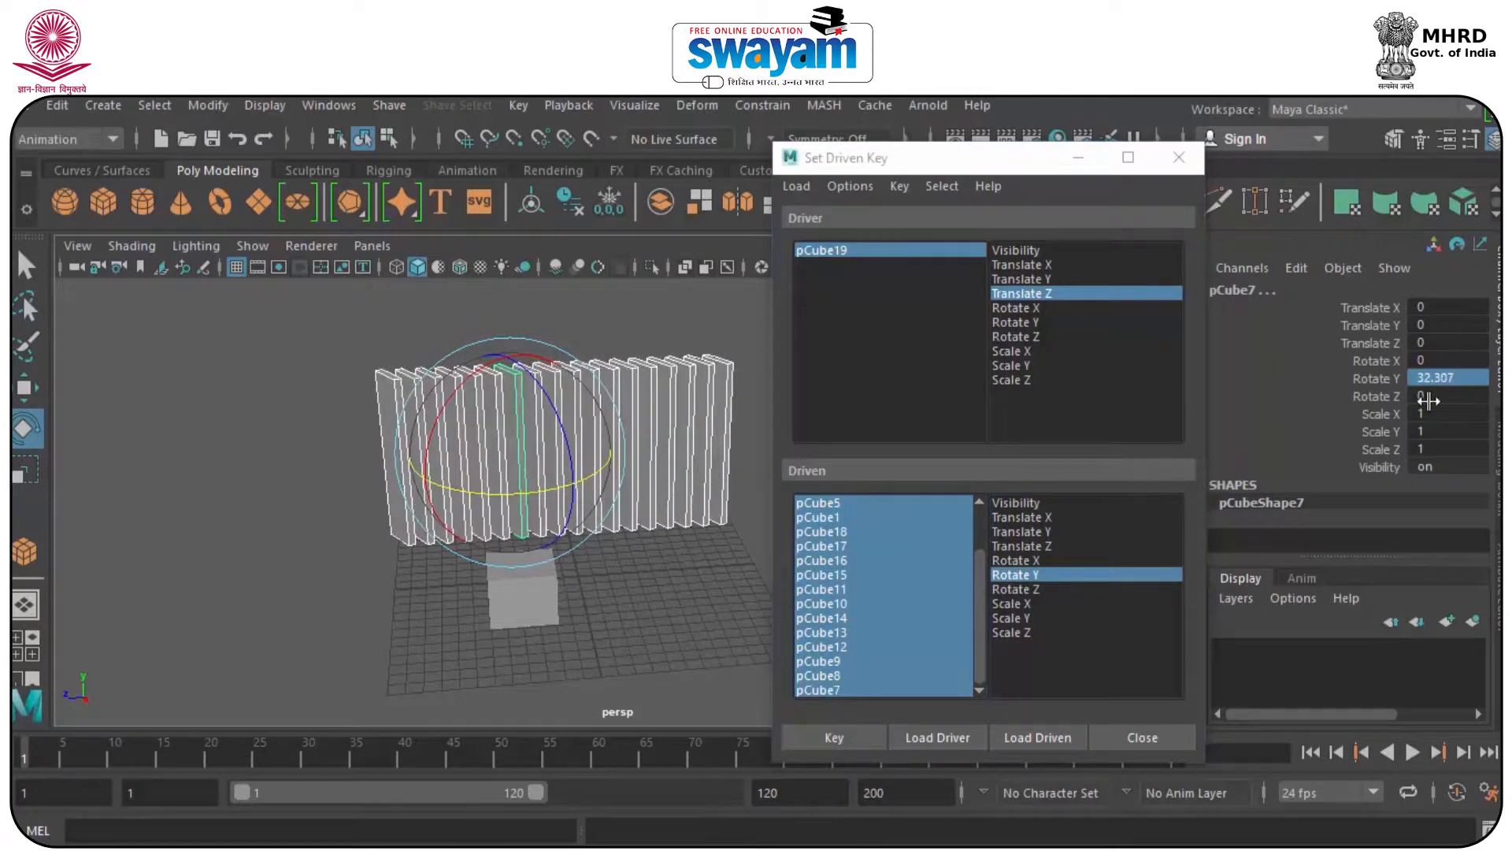
click(1449, 378)
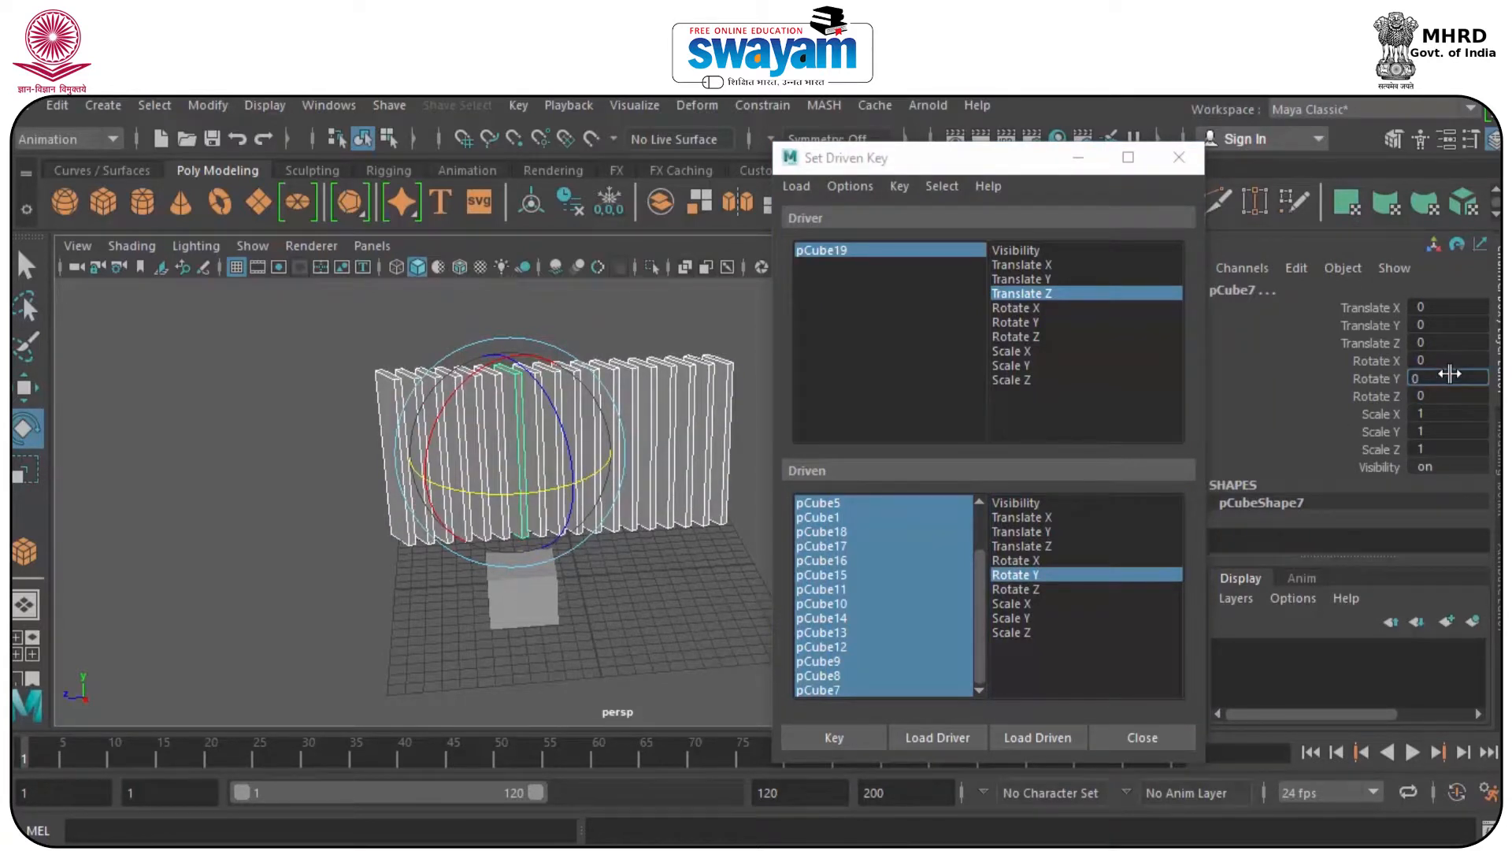
key(Return)
- Set a driven key for the slats at Rotate Y 0 with the cube at Translate Z 0
click(516, 606)
drag(299, 323, 752, 451)
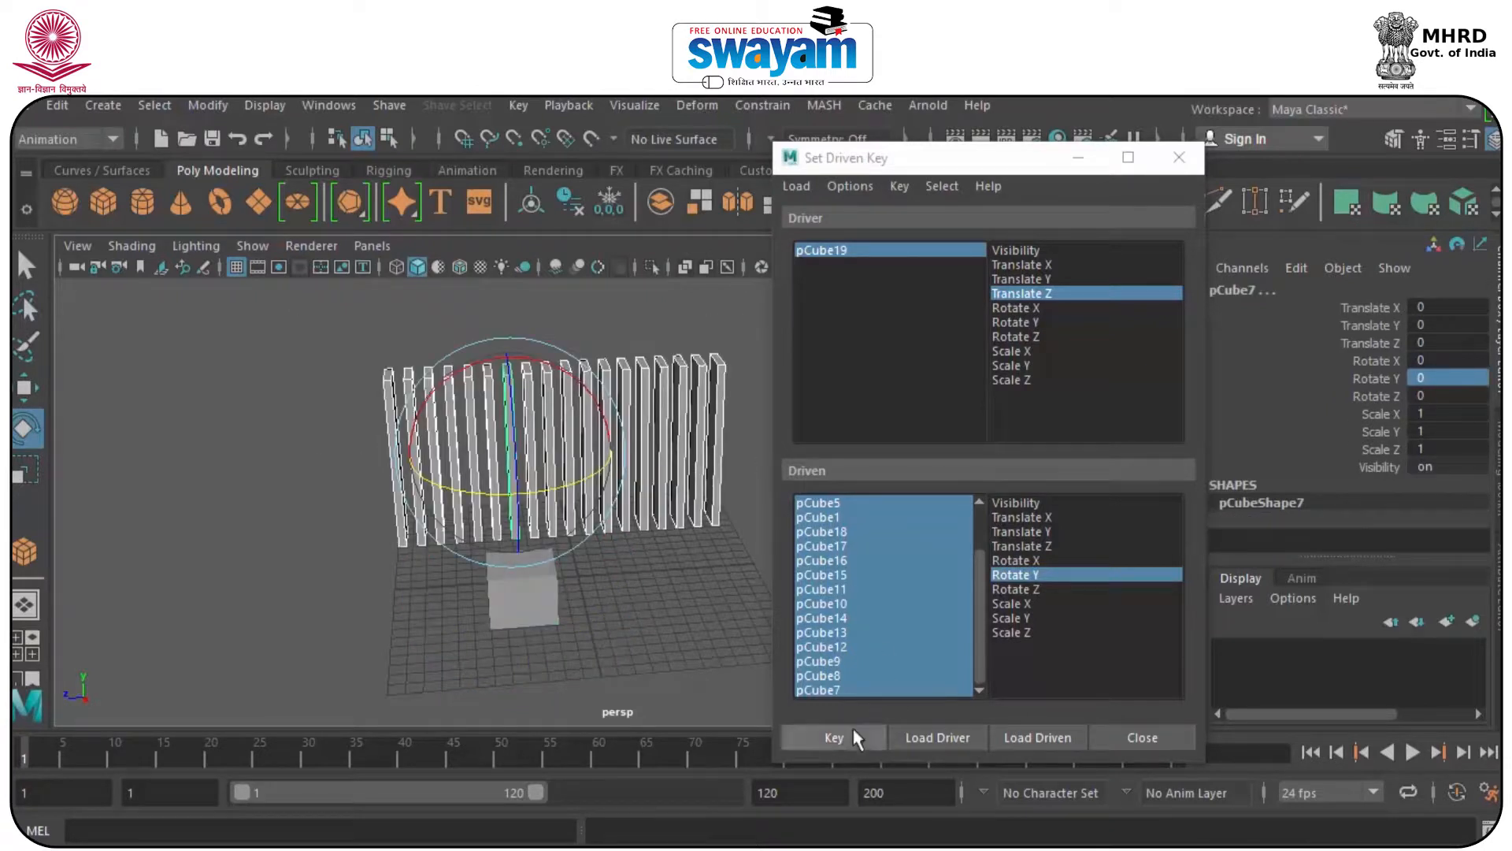
click(821, 736)
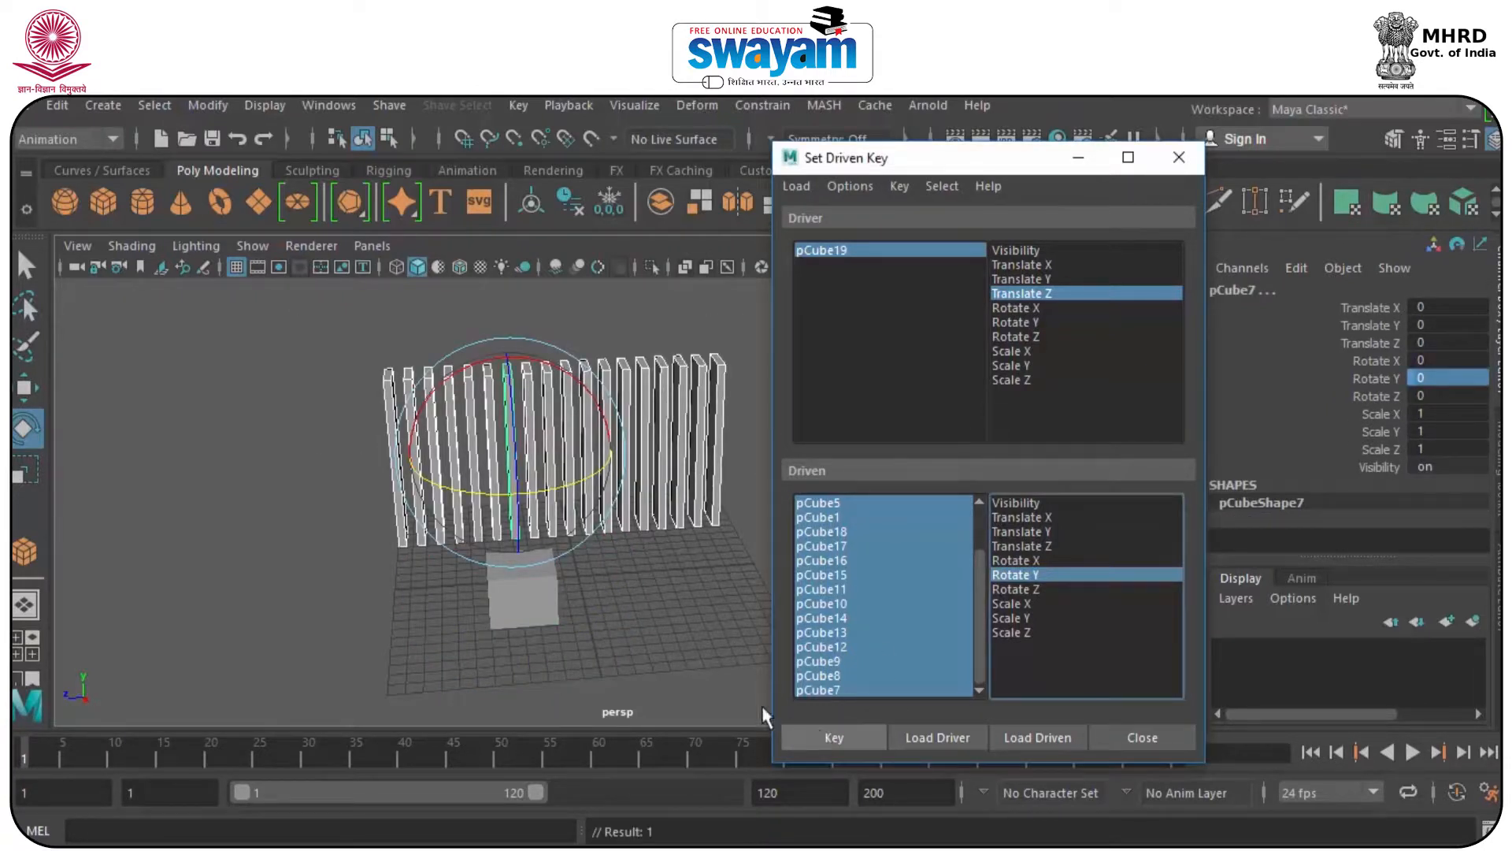
- Slide the cube beyond one end of the row, rotate all the slats to about 98.373 in Rotate Y, and set a driven key
click(523, 599)
key(w)
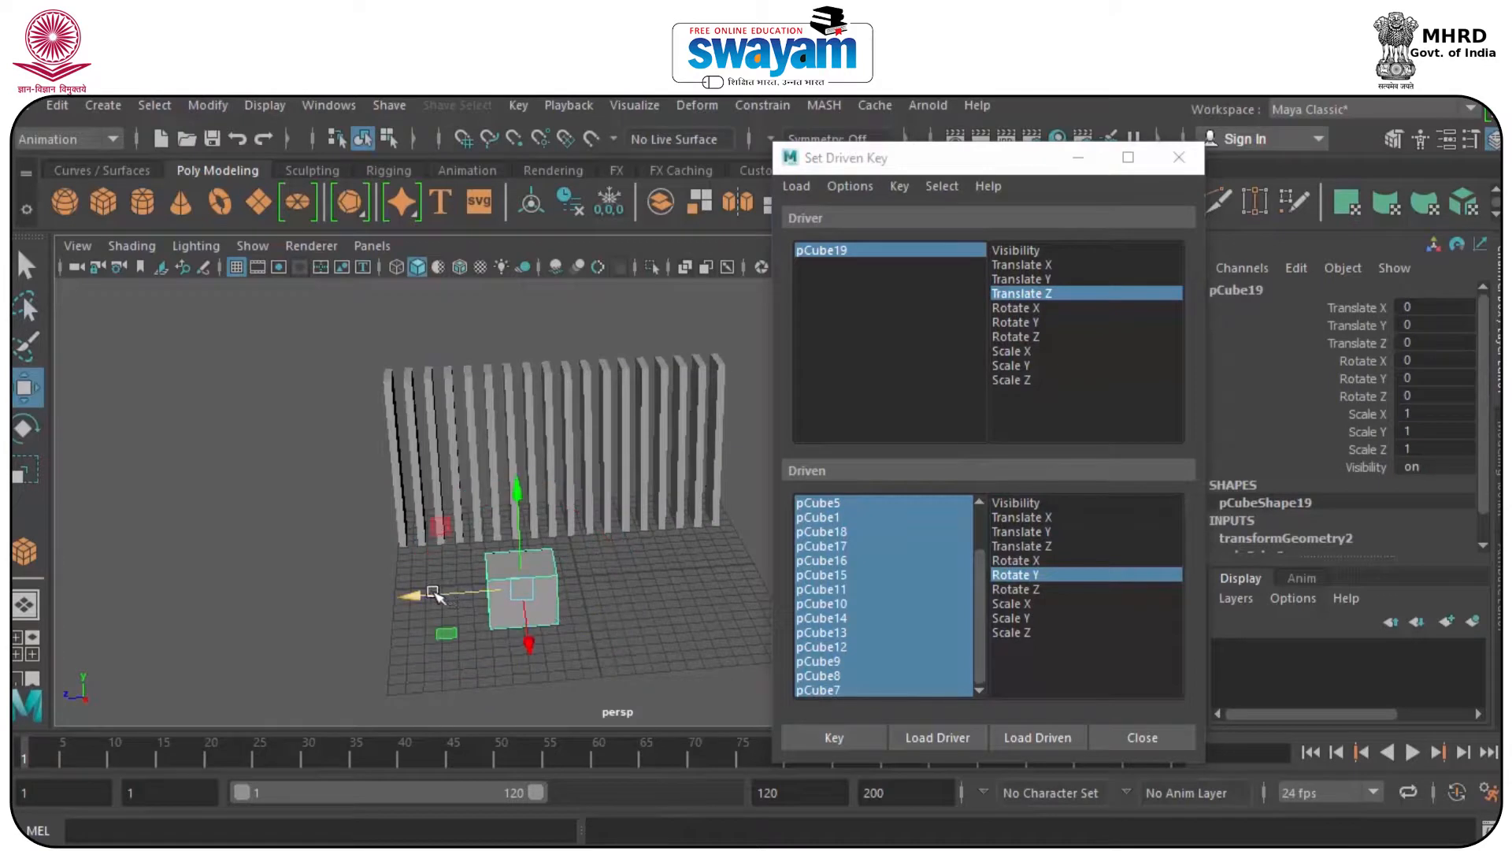
drag(432, 602, 691, 581)
drag(297, 328, 752, 465)
key(e)
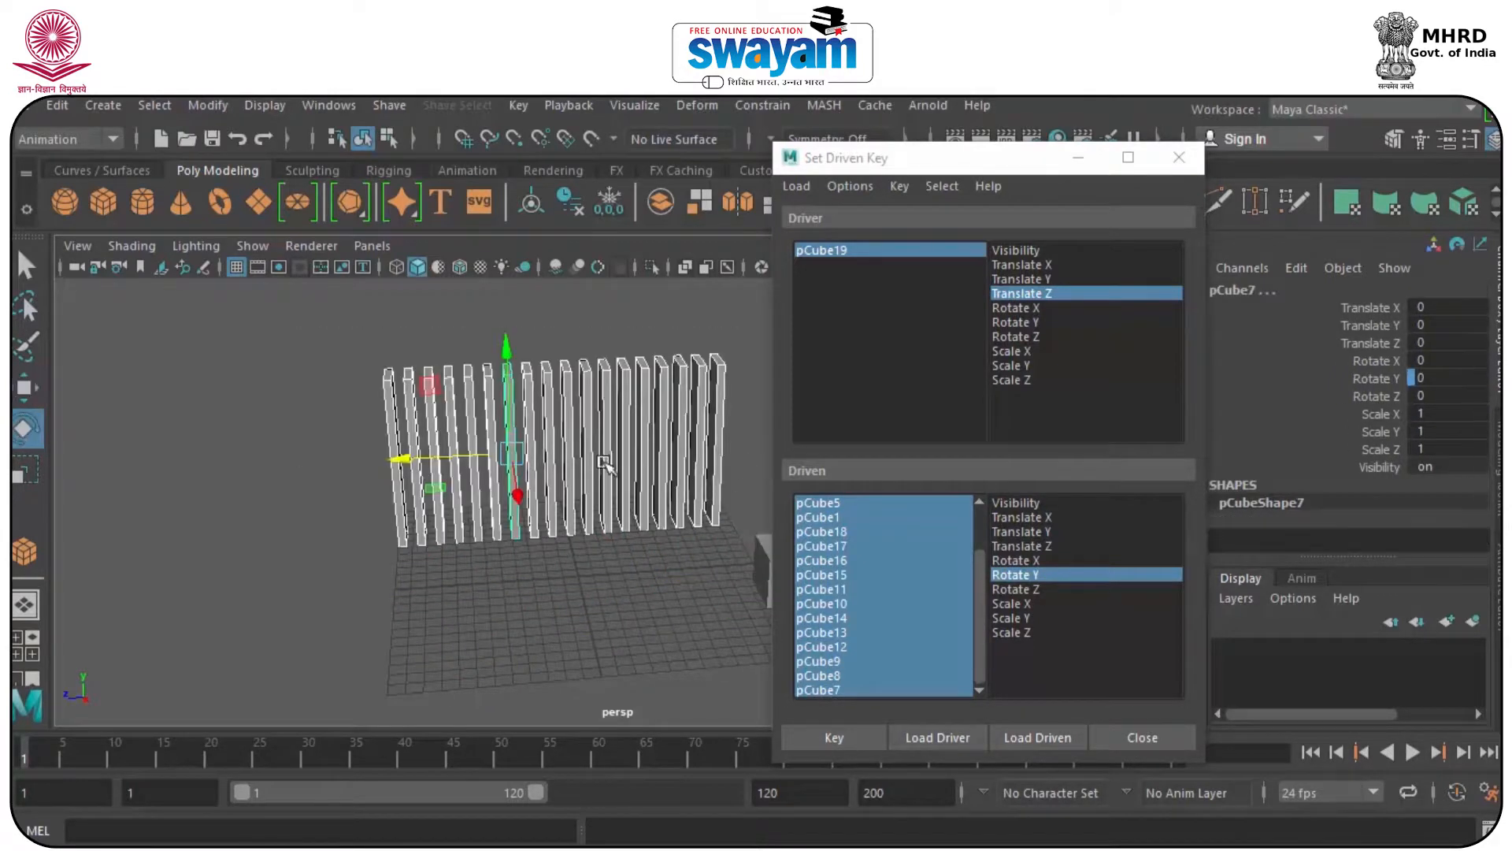
drag(496, 489, 624, 497)
click(834, 737)
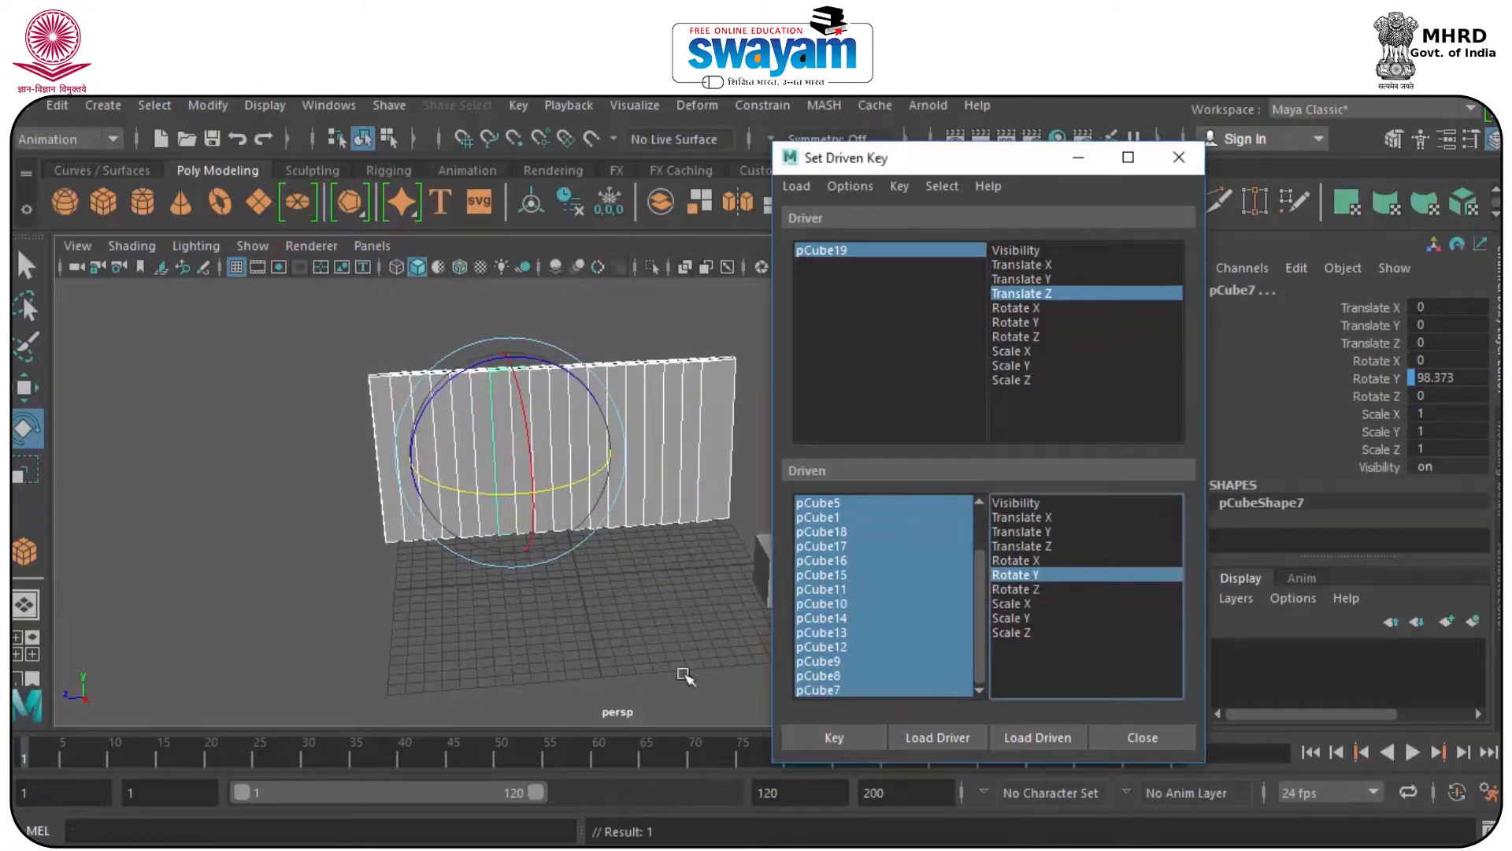
- Slide the cube back past the opposite end of the row to about 14.315 in Translate Z
alt+middle_drag(550, 612, 432, 607)
click(685, 577)
key(w)
drag(660, 583, 408, 627)
drag(361, 574, 120, 532)
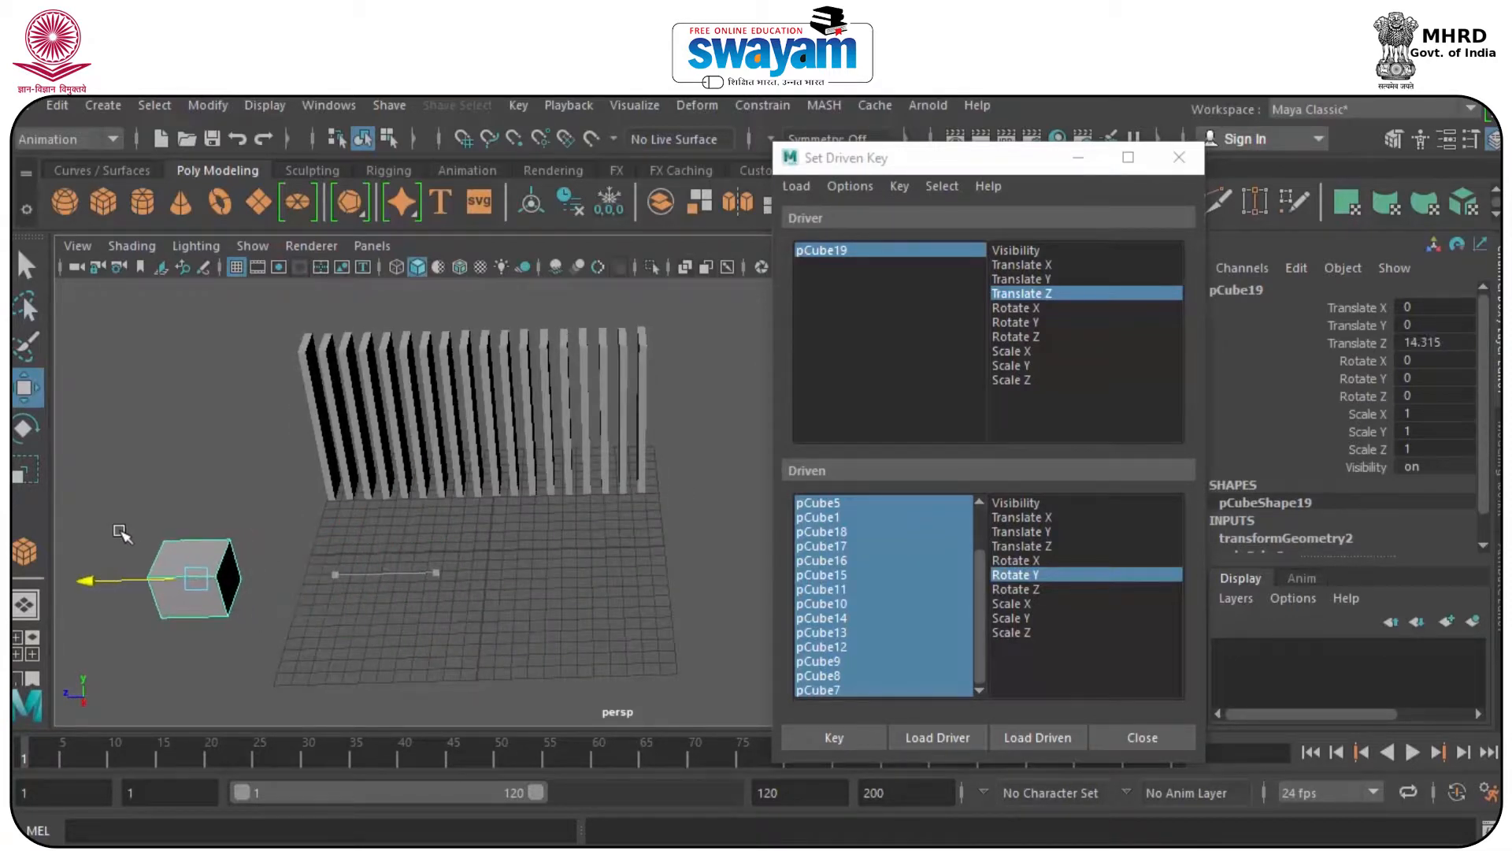
- Rotate all the slats to about -84.748 in Rotate Y and set a driven key for this cube position
drag(238, 332, 675, 489)
key(e)
drag(446, 394, 323, 459)
click(842, 739)
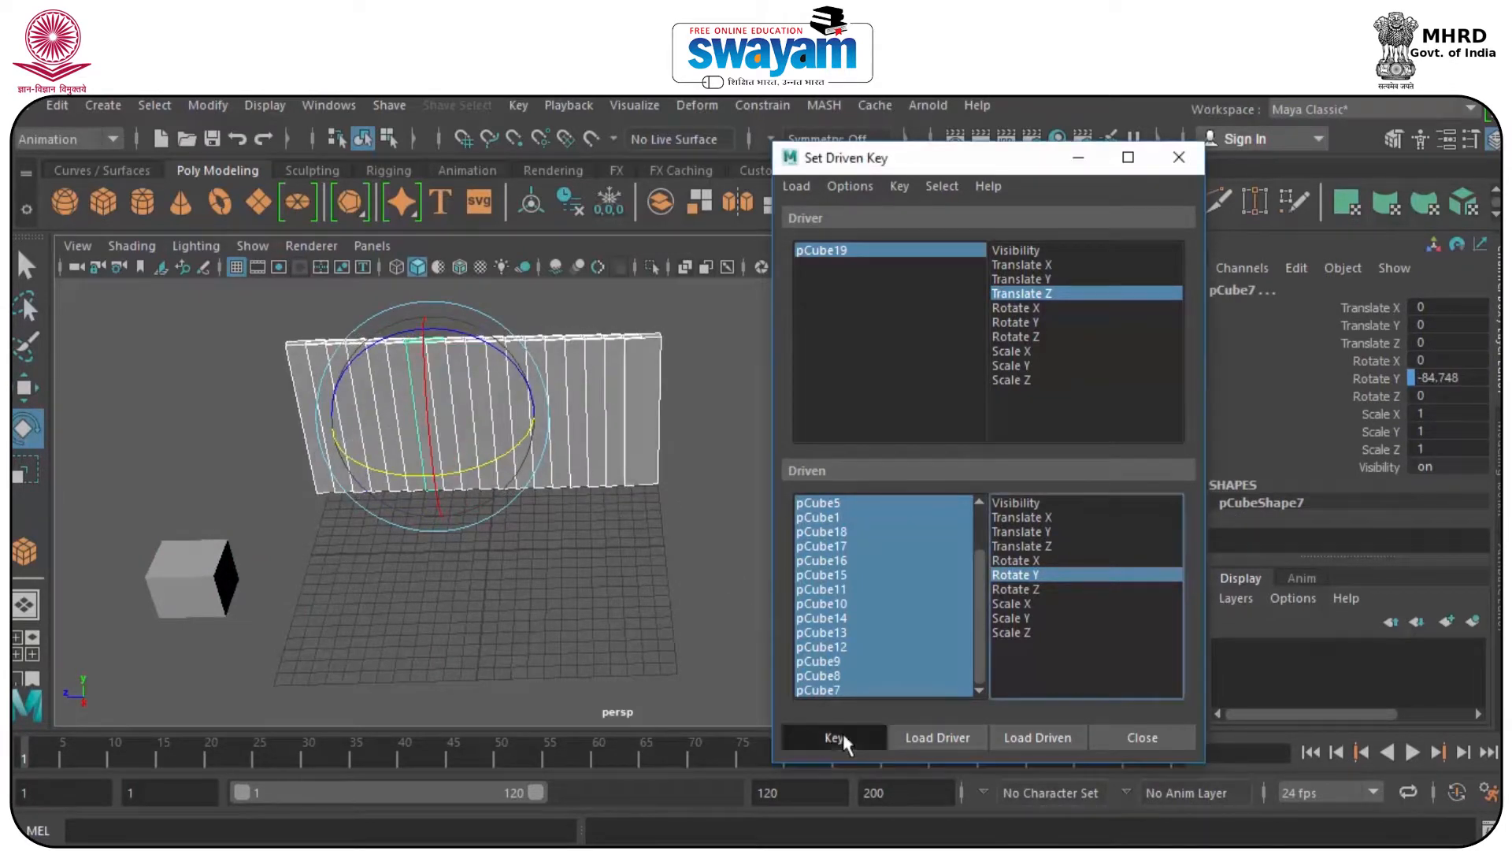
click(286, 697)
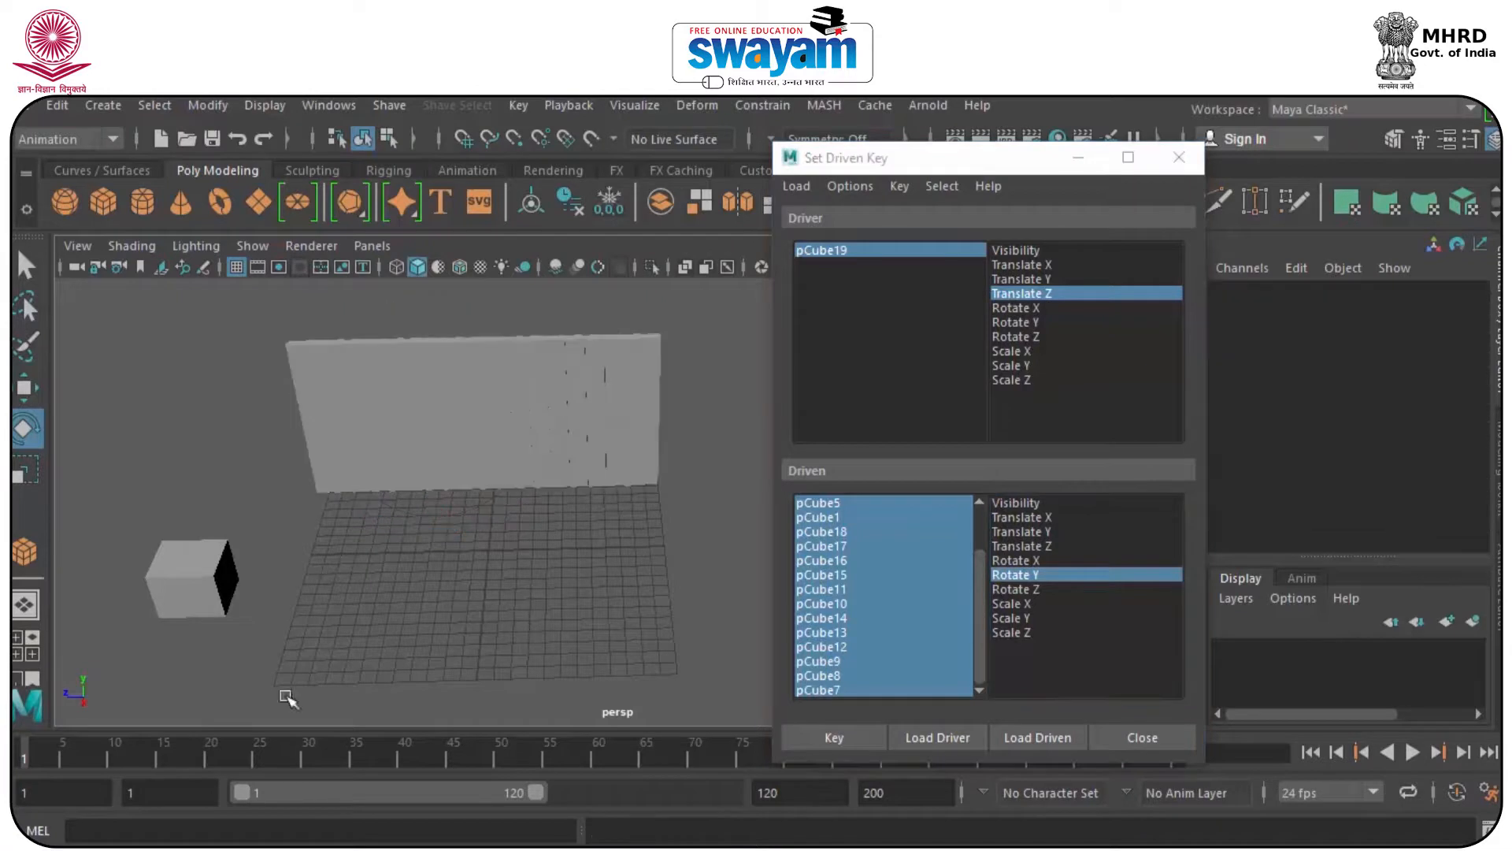
- Slide the cube along Z in front of the slats to check their driven rotation
click(181, 567)
key(w)
drag(141, 583, 477, 504)
drag(146, 345, 564, 435)
key(e)
drag(438, 438, 419, 355)
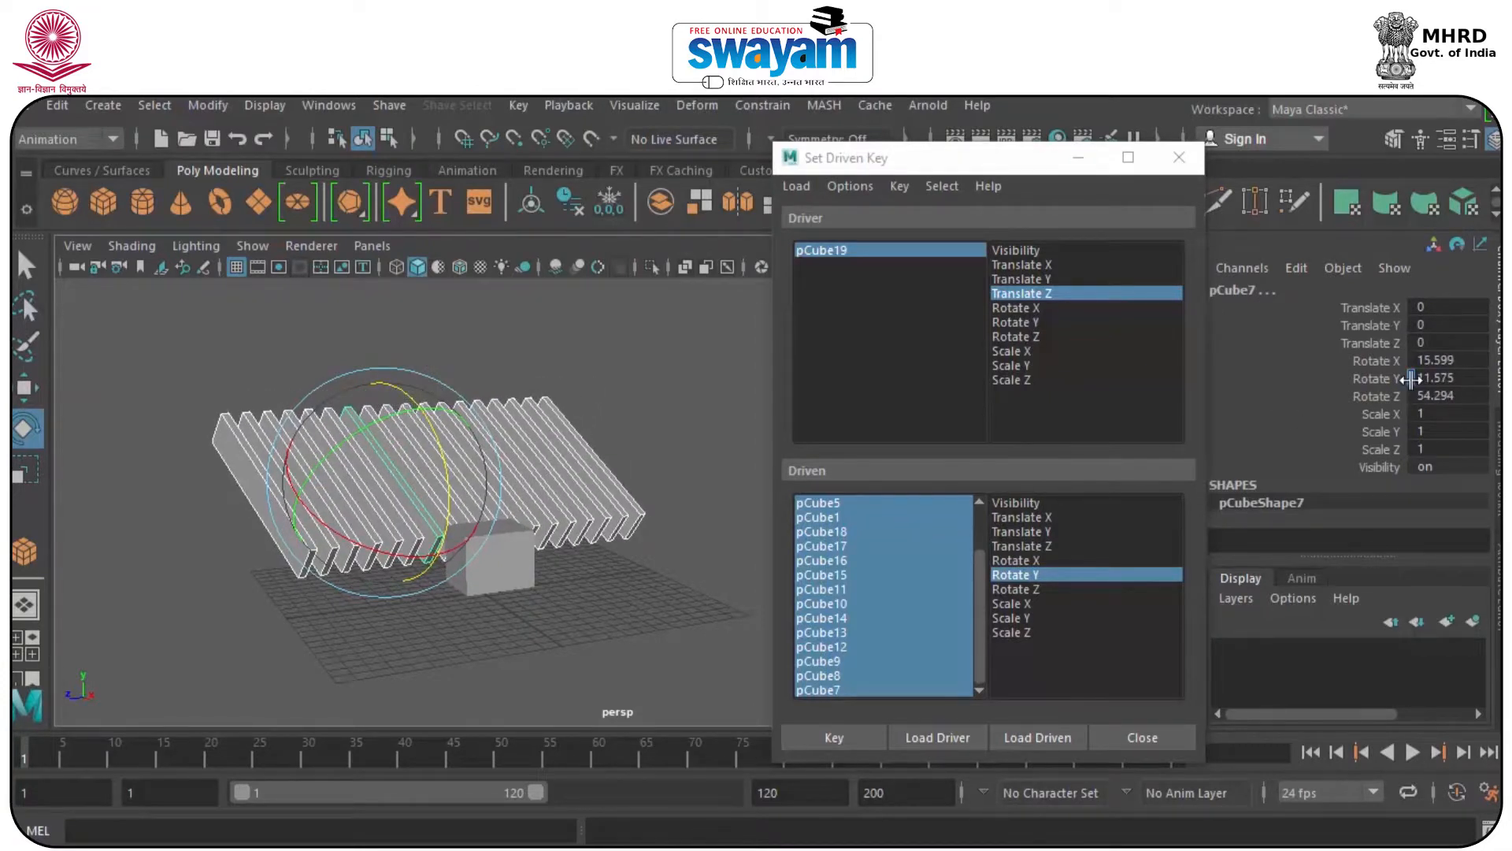
key(ctrl+z)
key(ctrl+z)
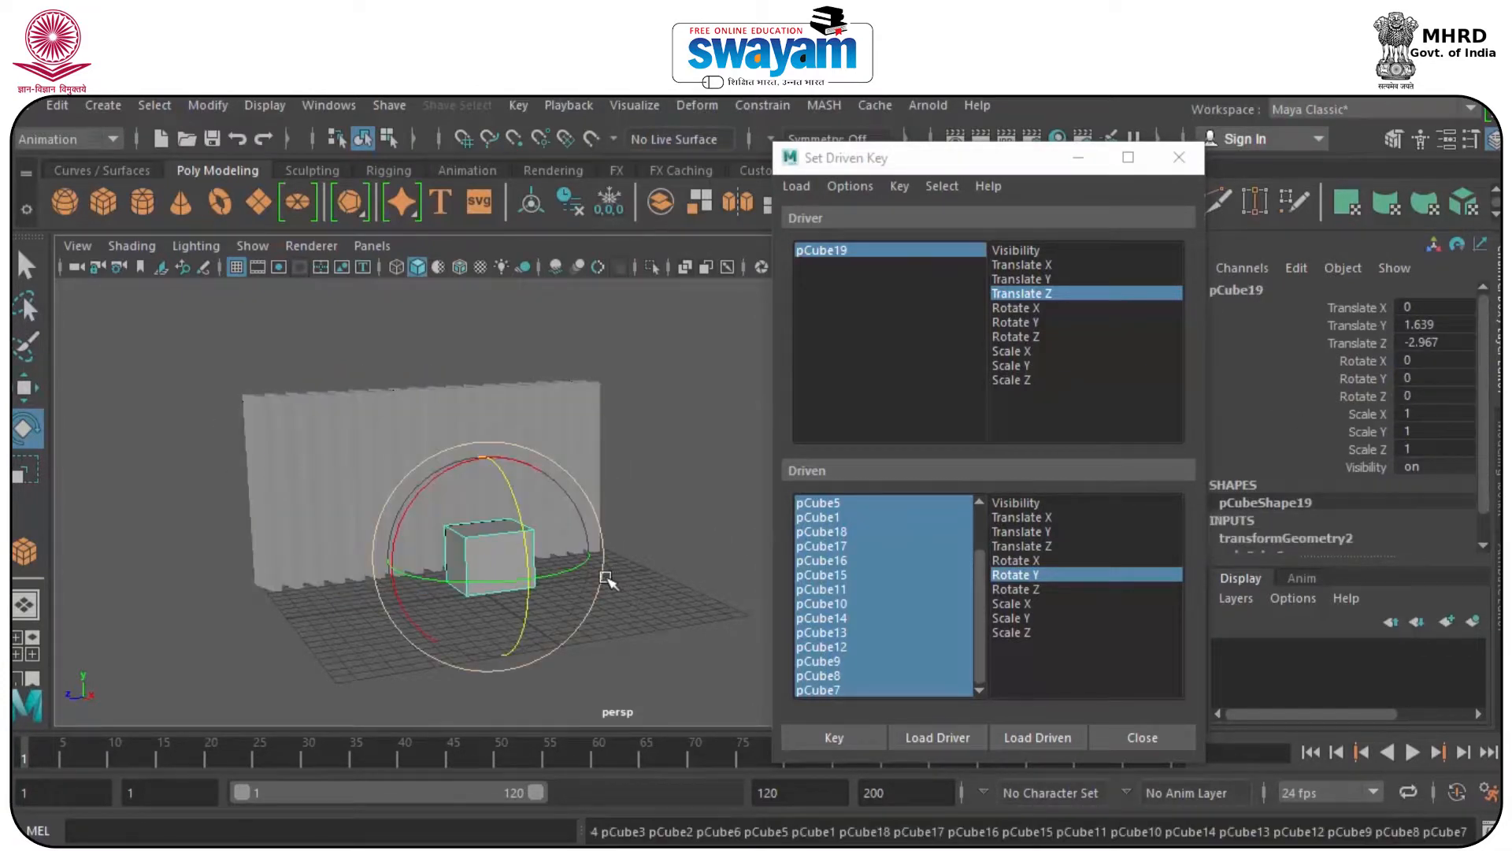
- Slide the cube along Z to about -10.404 in front of the slats and close the Set Driven Key window
key(w)
drag(423, 572, 555, 558)
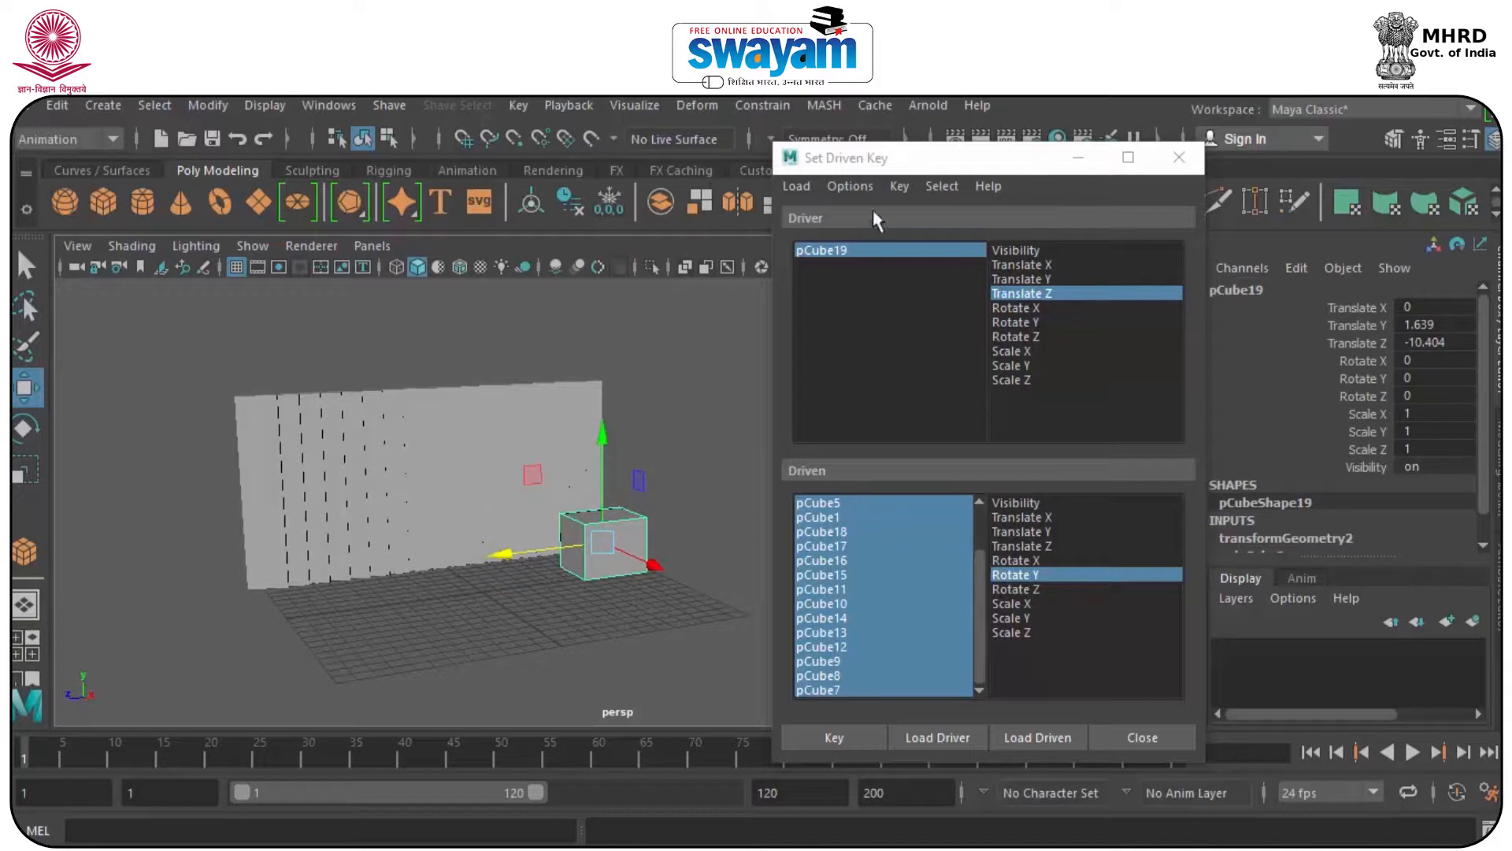
click(1179, 156)
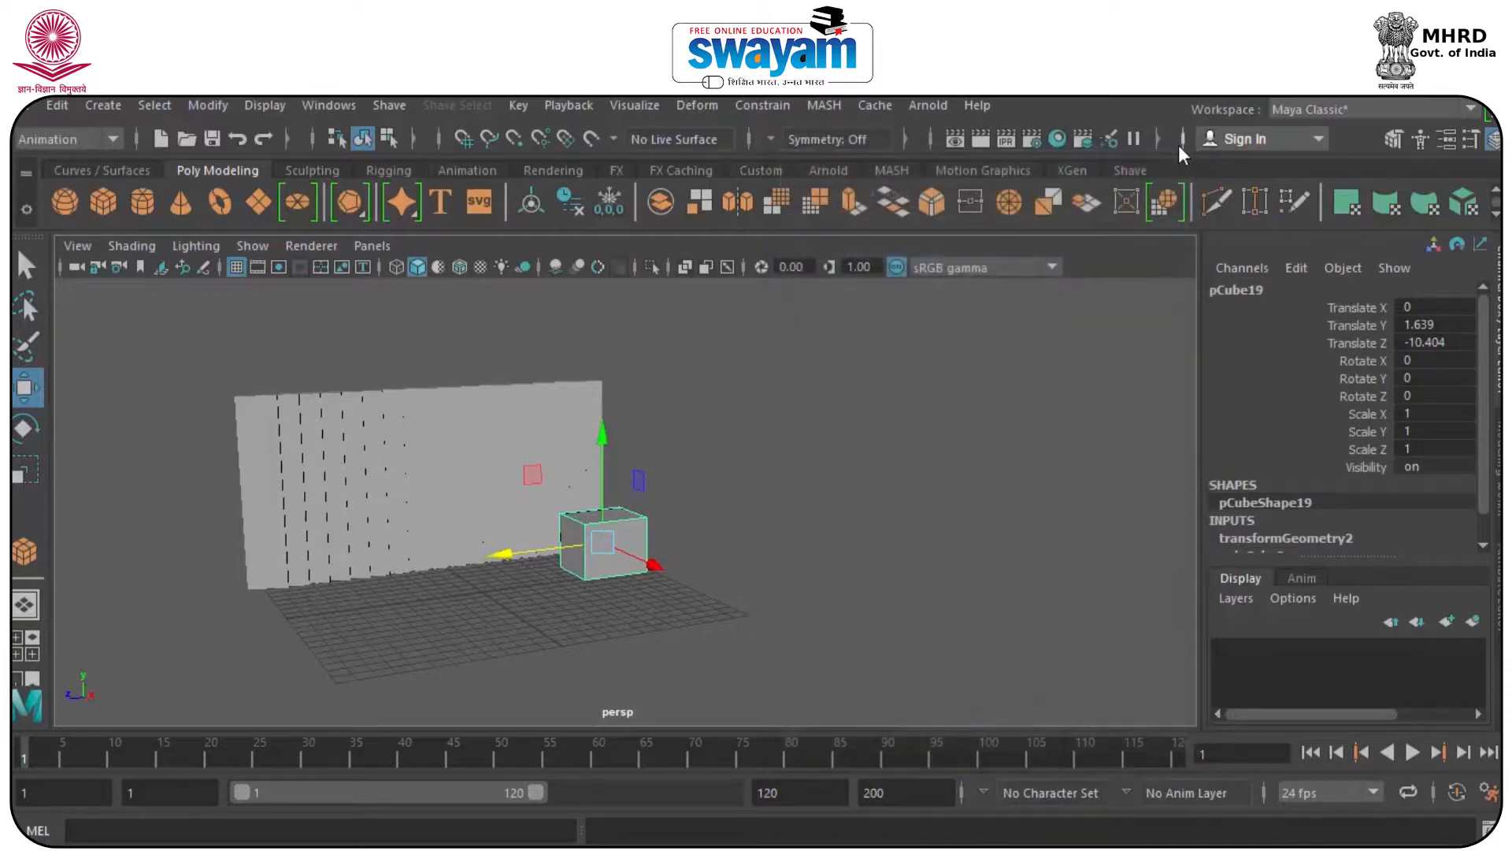
alt+drag(776, 567, 590, 604)
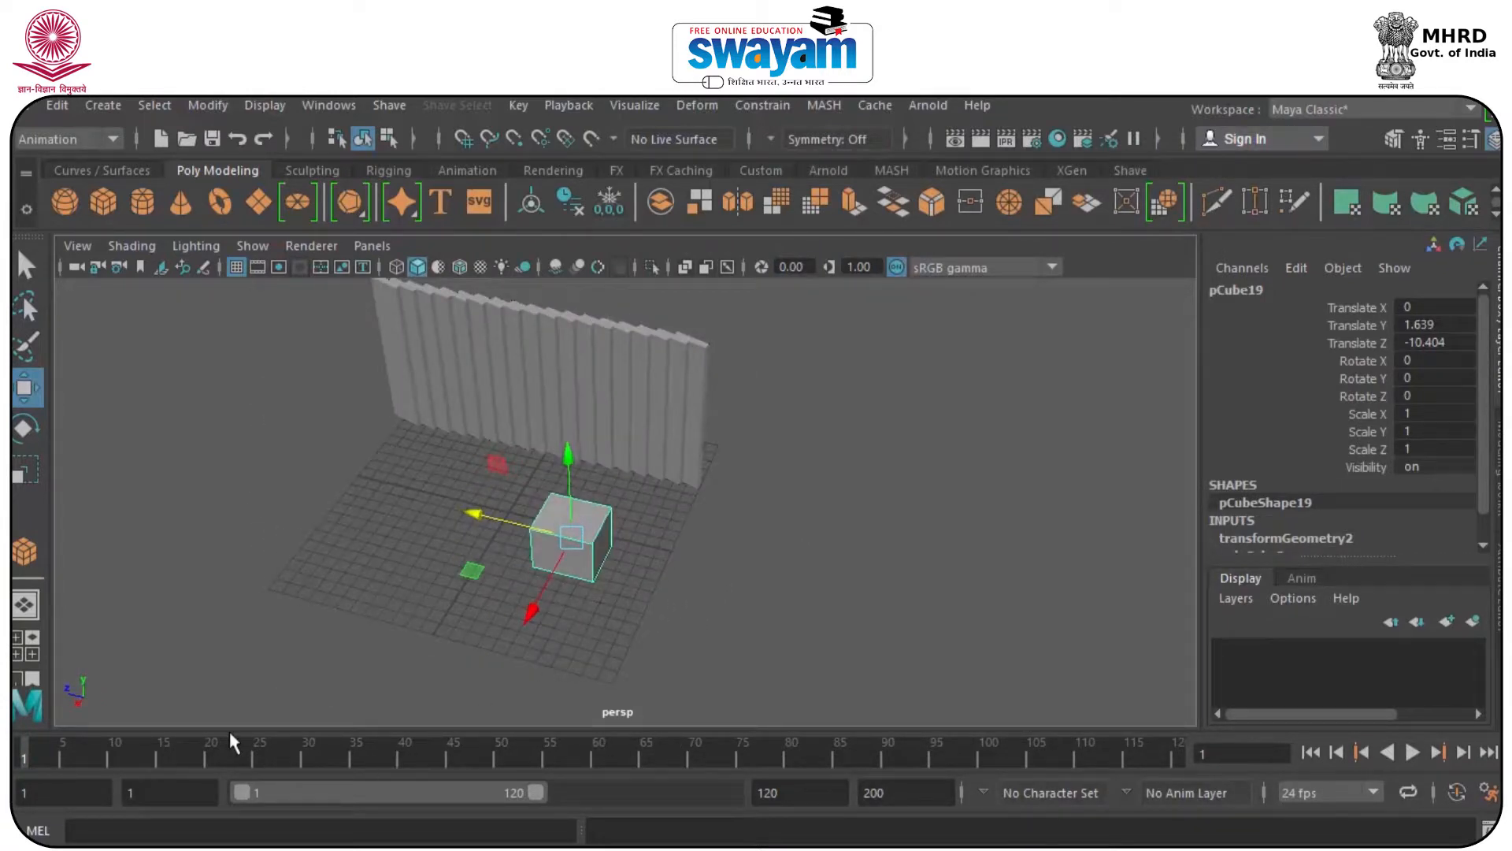
alt+drag(323, 654, 264, 646)
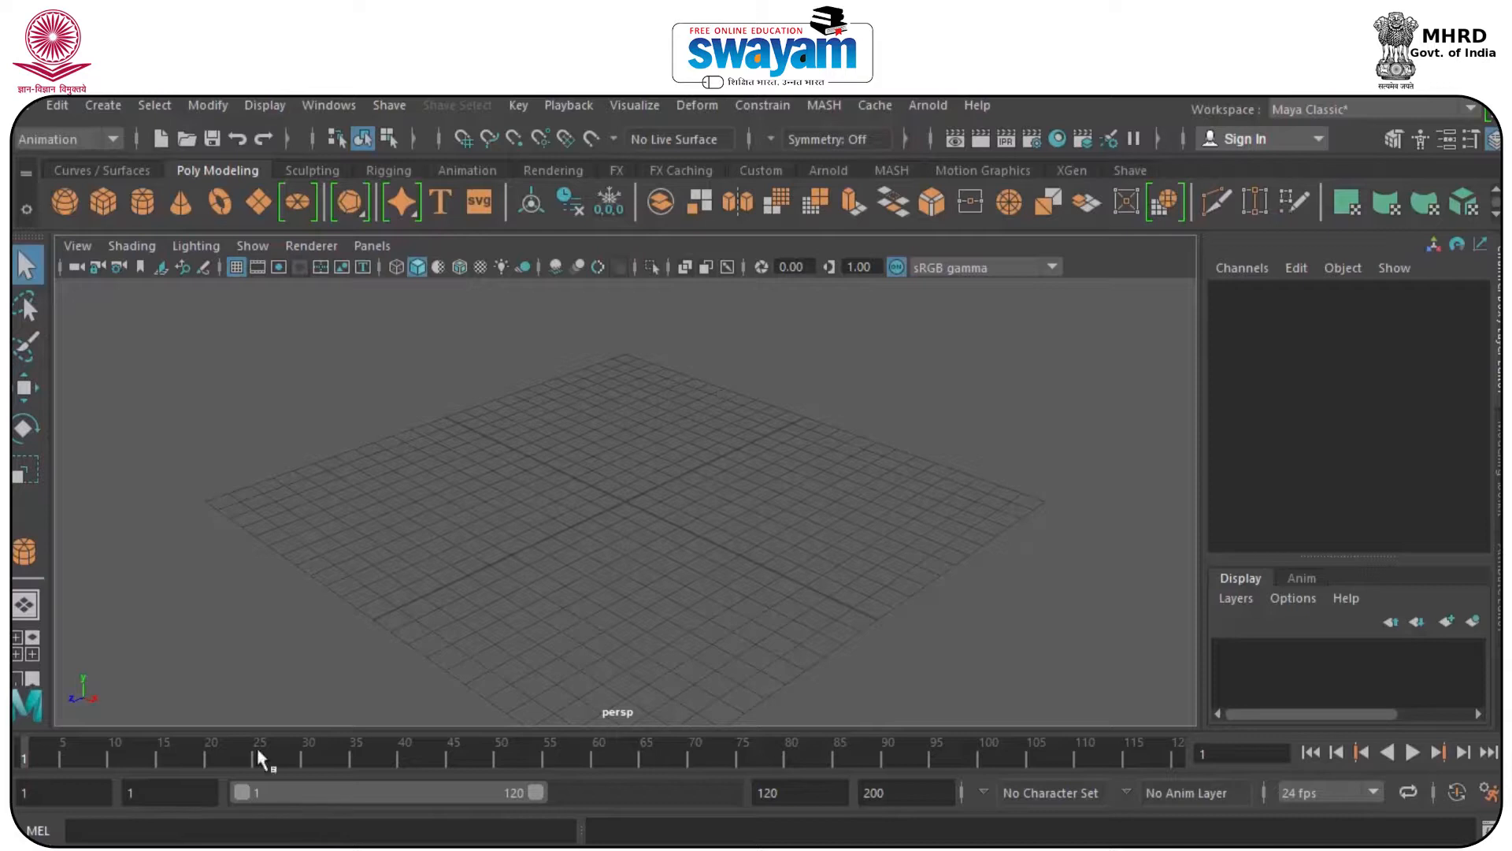
- Draw a long, flat polygon box on the grid as the vehicle body, centred at about X 1.46 and Z -1.42
click(116, 200)
drag(455, 549, 852, 472)
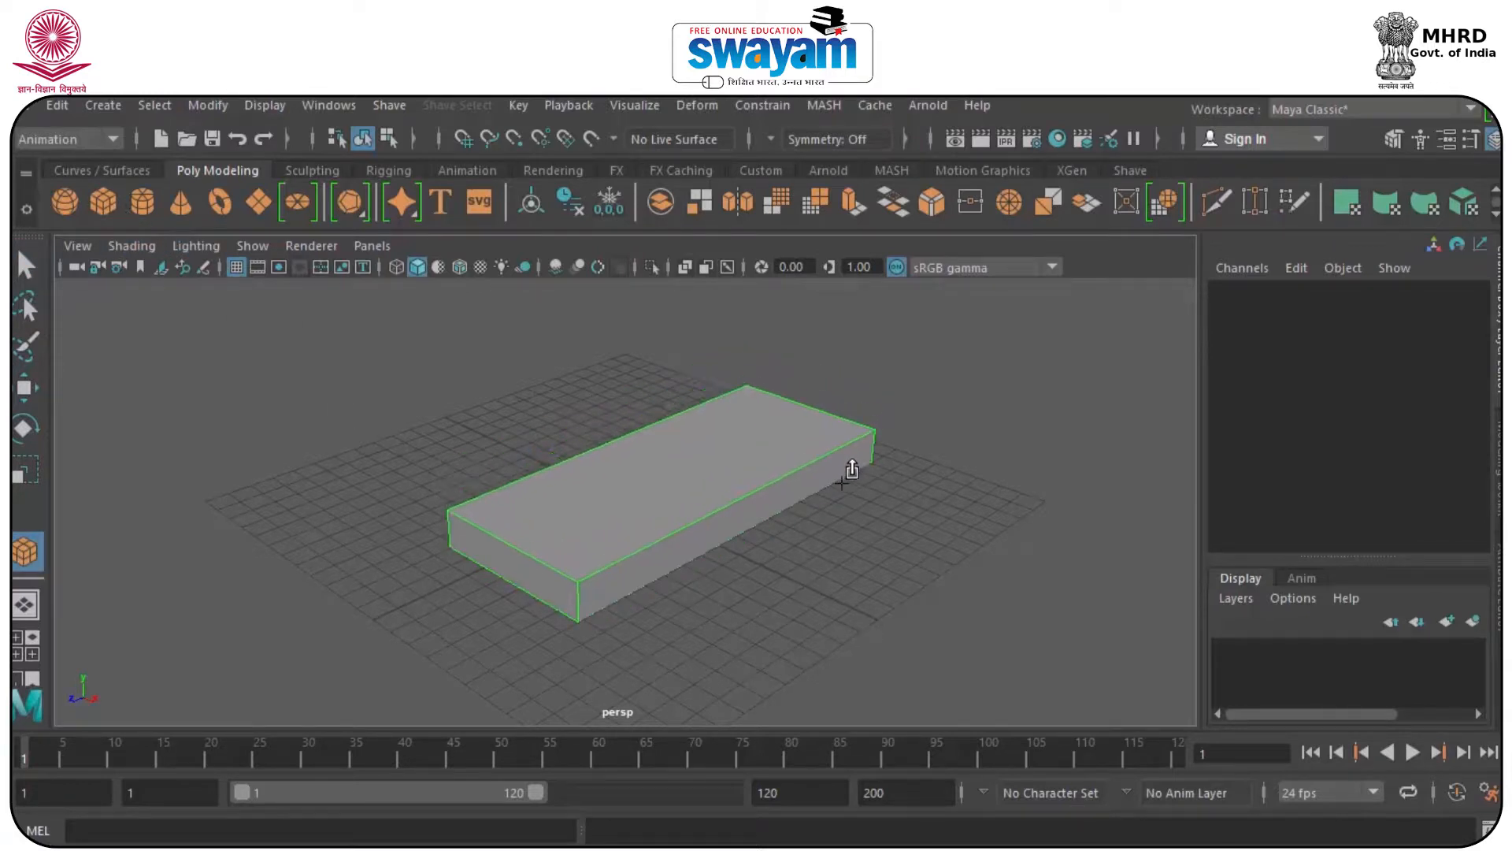
alt+drag(720, 523, 645, 540)
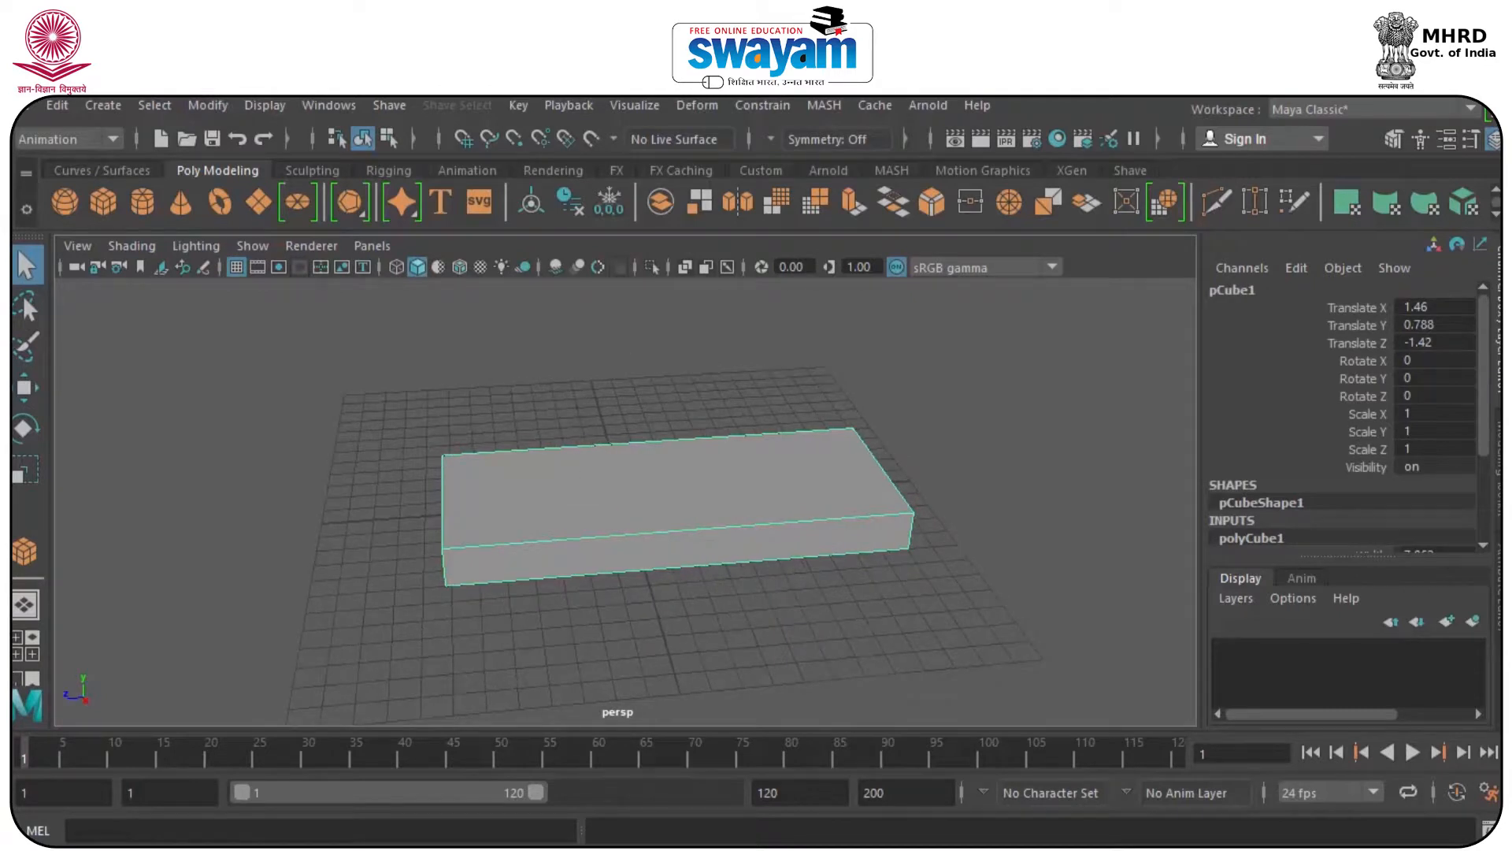
- Using the Modeling commands, insert an edge loop across the box about a third of its length from the +Z end
click(79, 140)
click(66, 188)
click(559, 104)
click(67, 140)
click(58, 162)
click(588, 105)
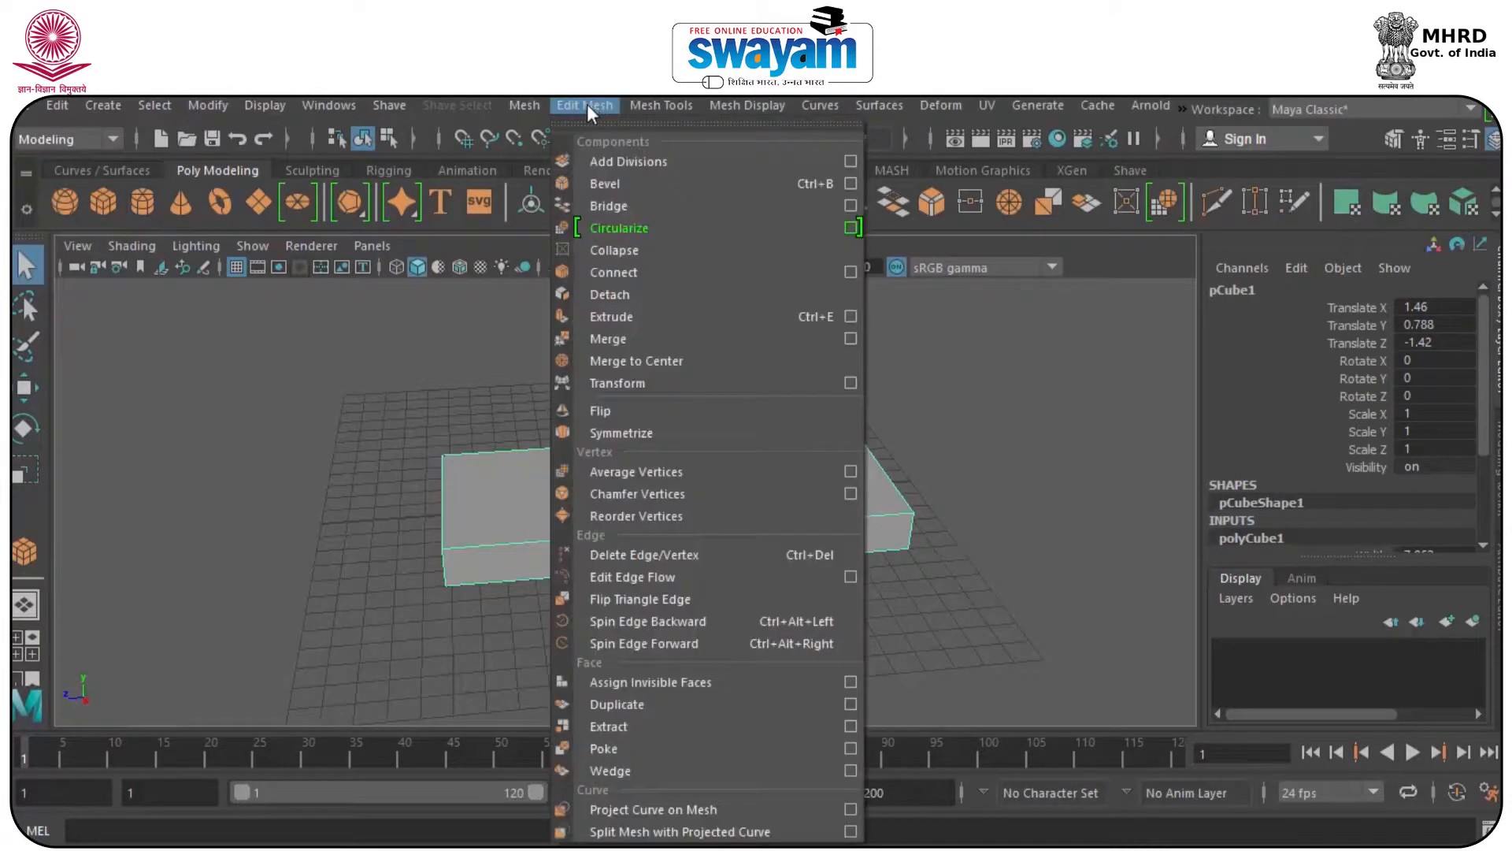
mouse_move(534, 109)
mouse_move(660, 105)
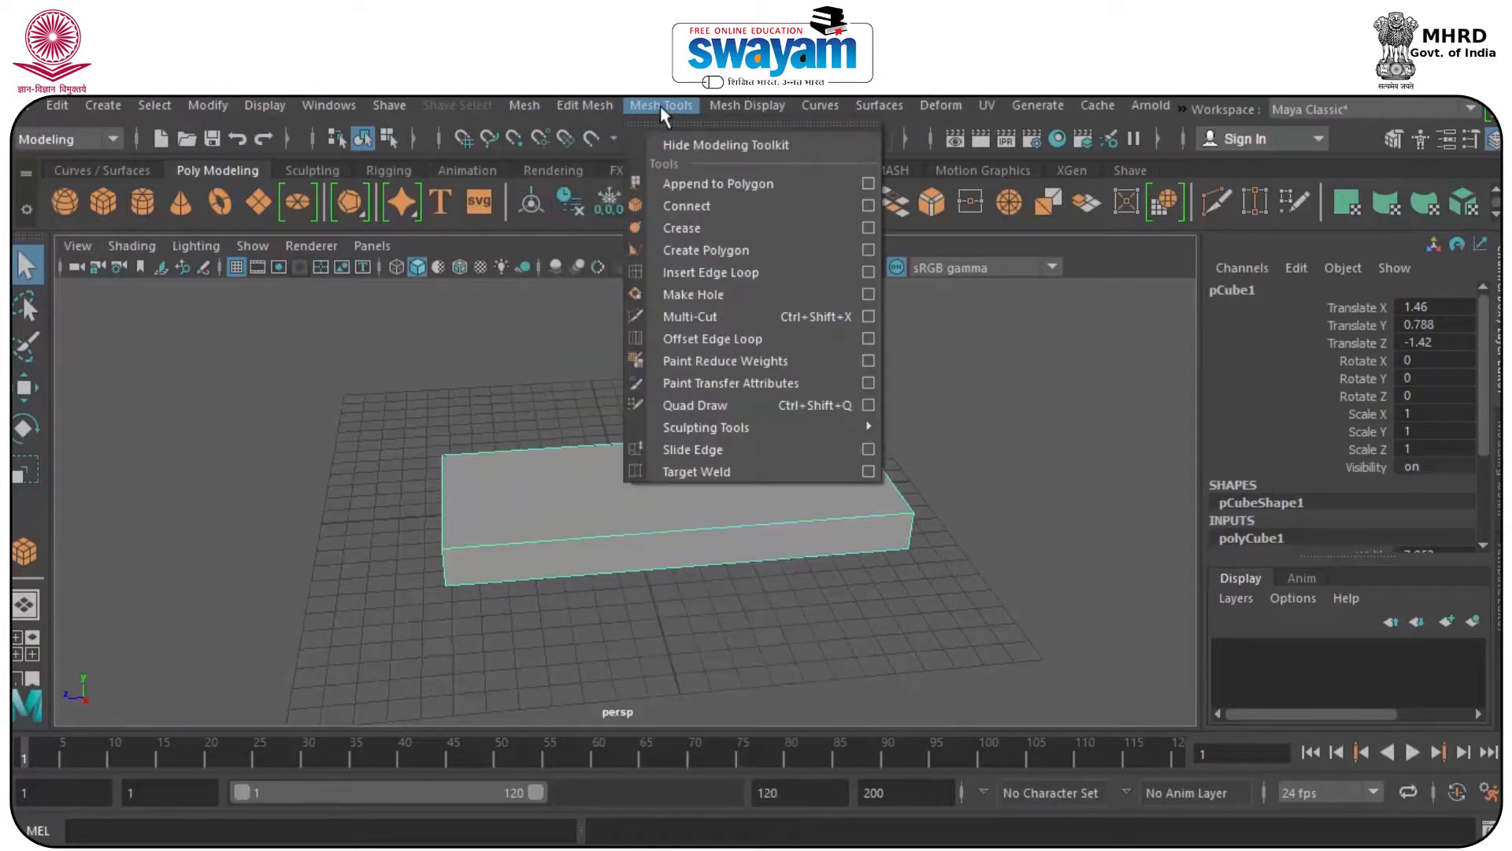
click(724, 298)
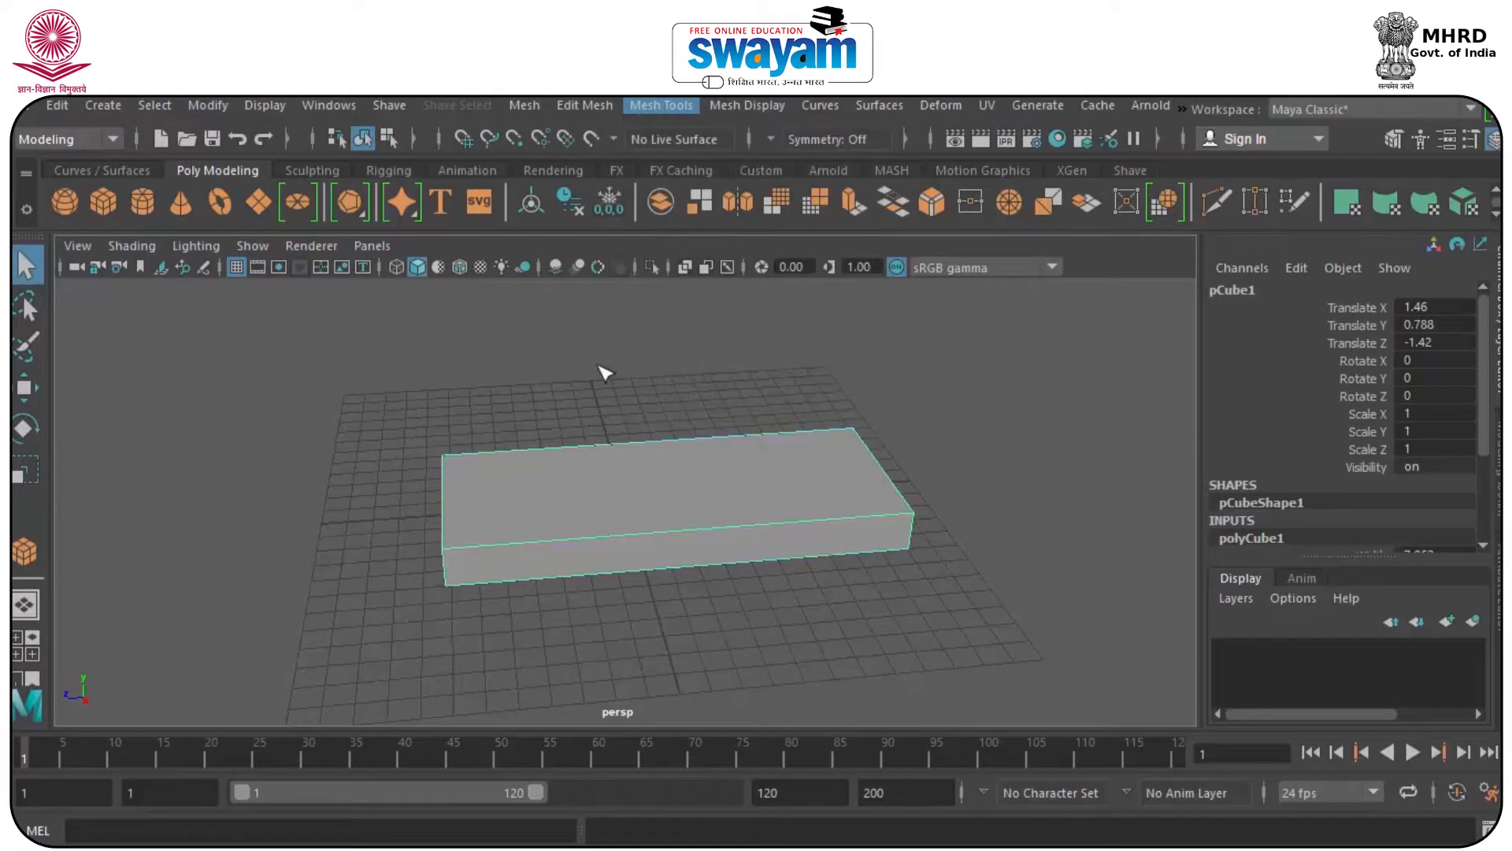
click(573, 450)
key(2)
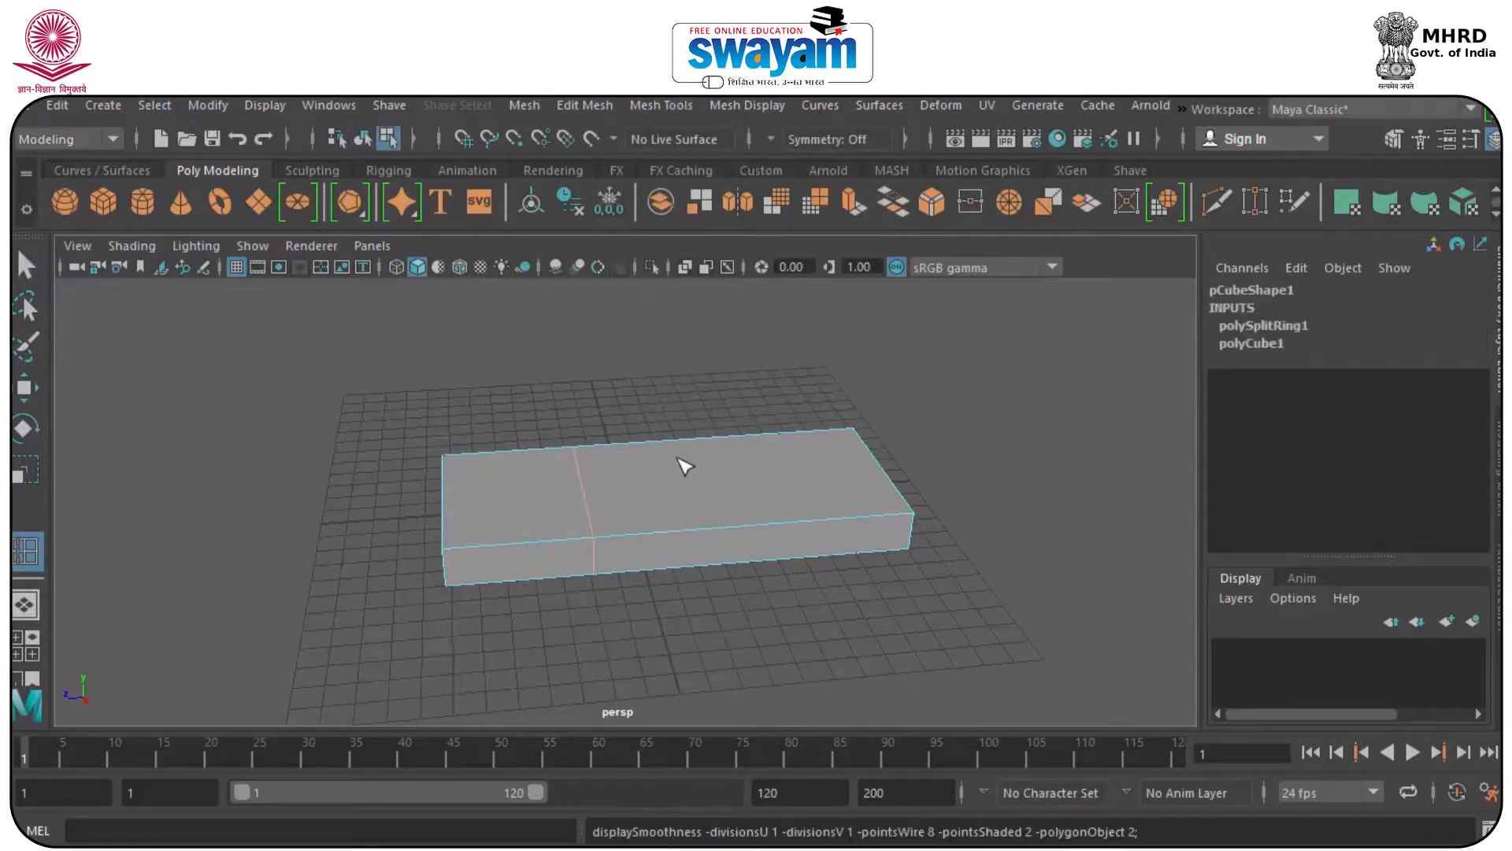
key(w)
key(1)
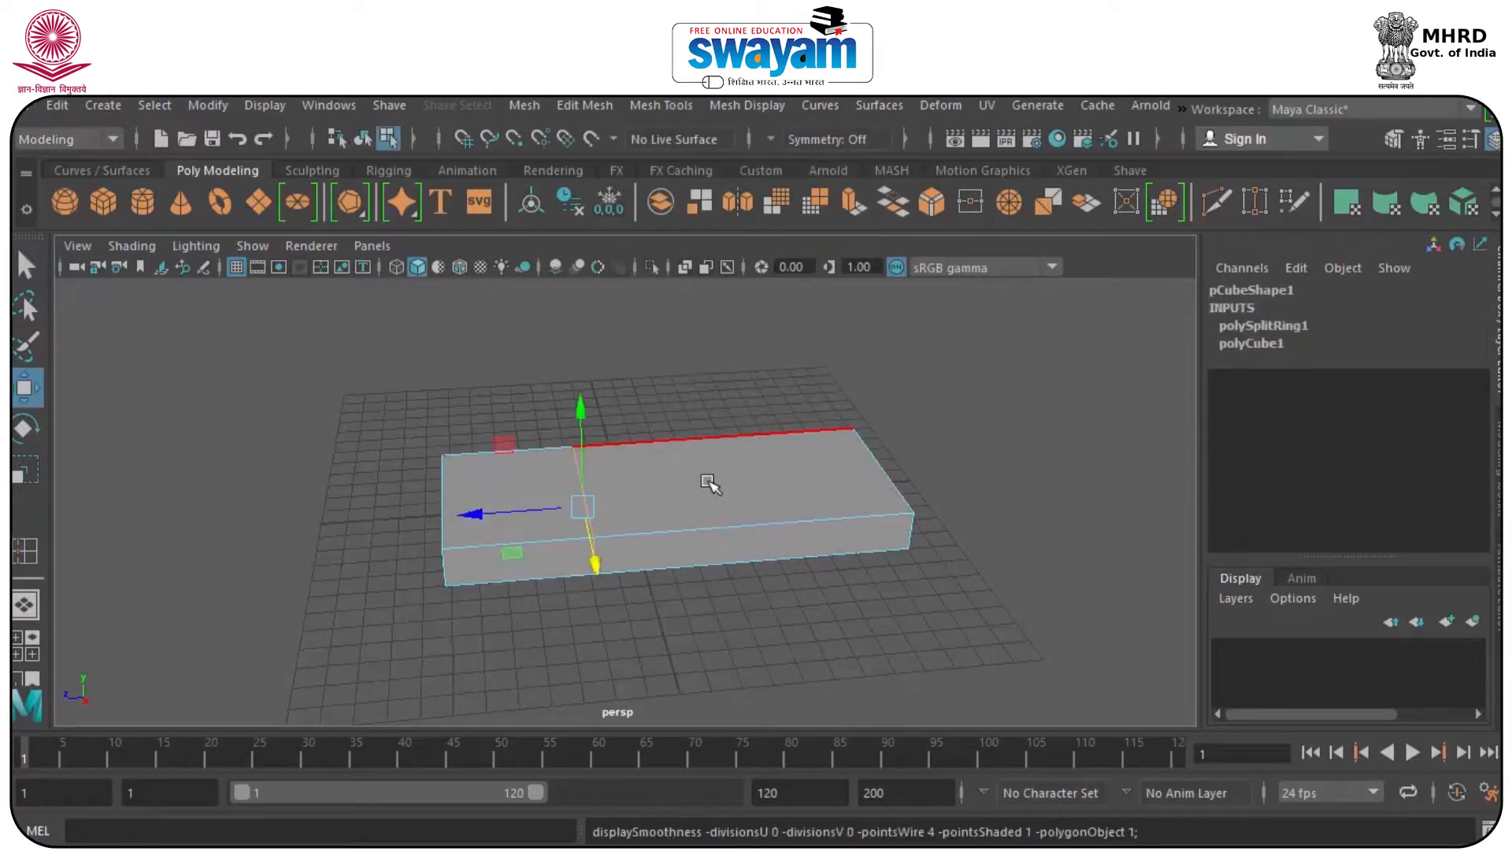
- Extrude the top face of the box's longer section upward to form the tall rear part of the vehicle
right_click(709, 482)
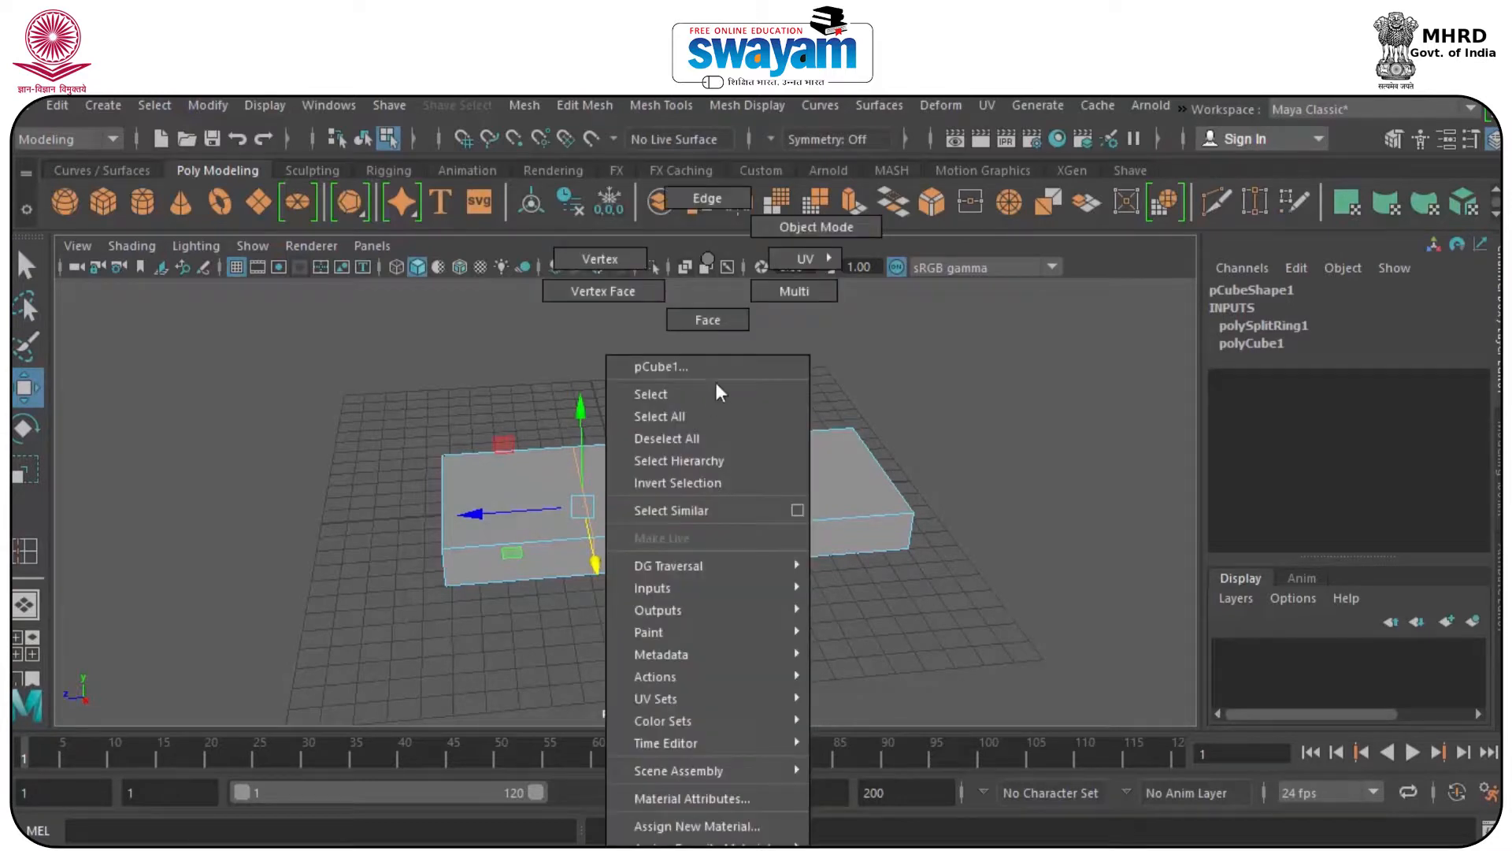
right_drag(706, 328, 706, 331)
click(732, 513)
alt+drag(733, 513, 657, 498)
key(ctrl+e)
drag(734, 366, 665, 392)
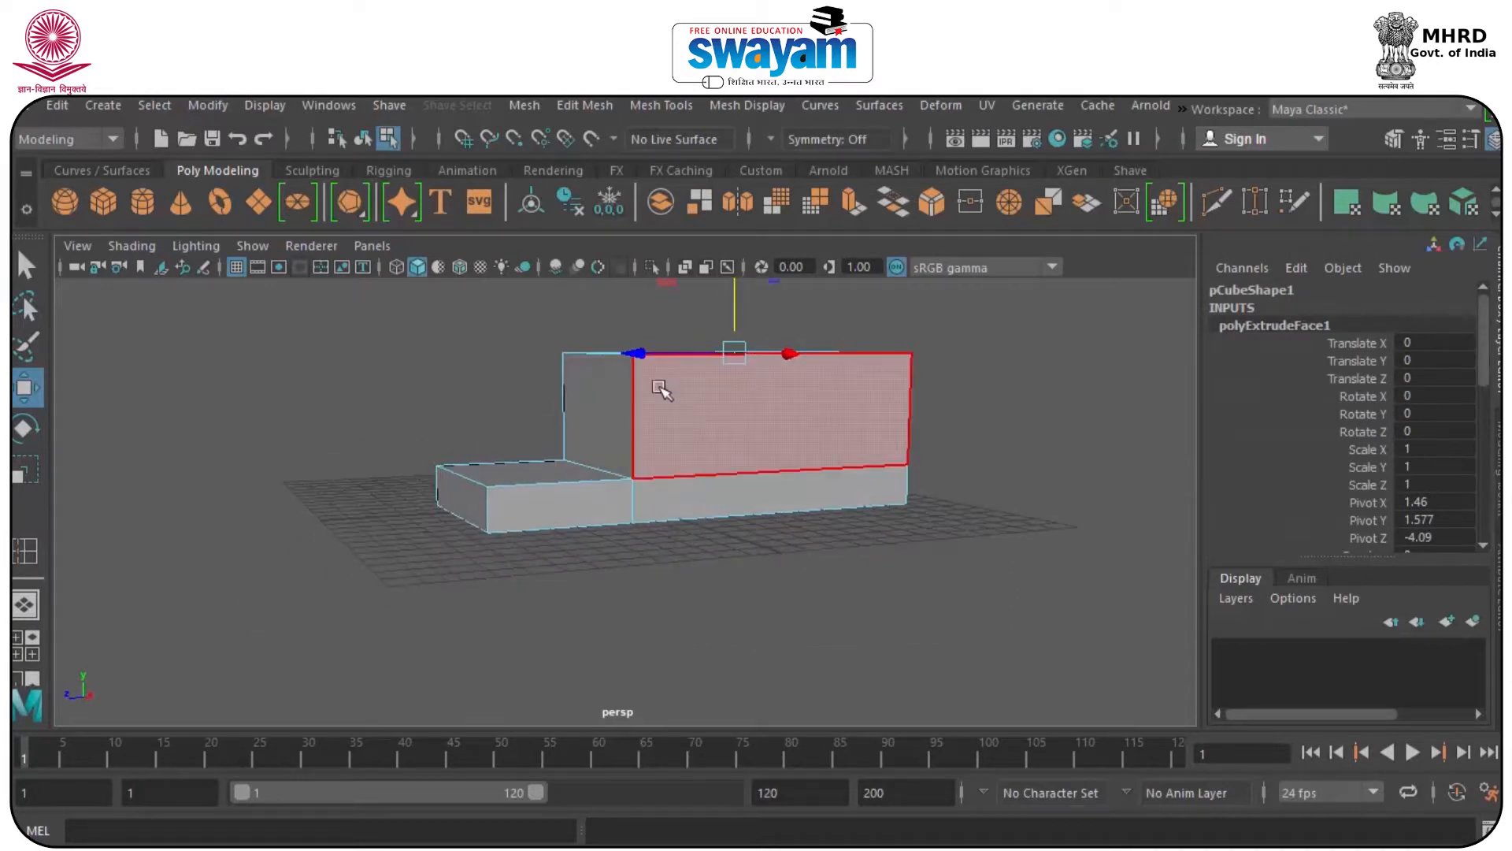
- Lower the body's two bottom faces slightly to deepen the base and return to object selection
alt+drag(591, 549, 557, 472)
click(689, 484)
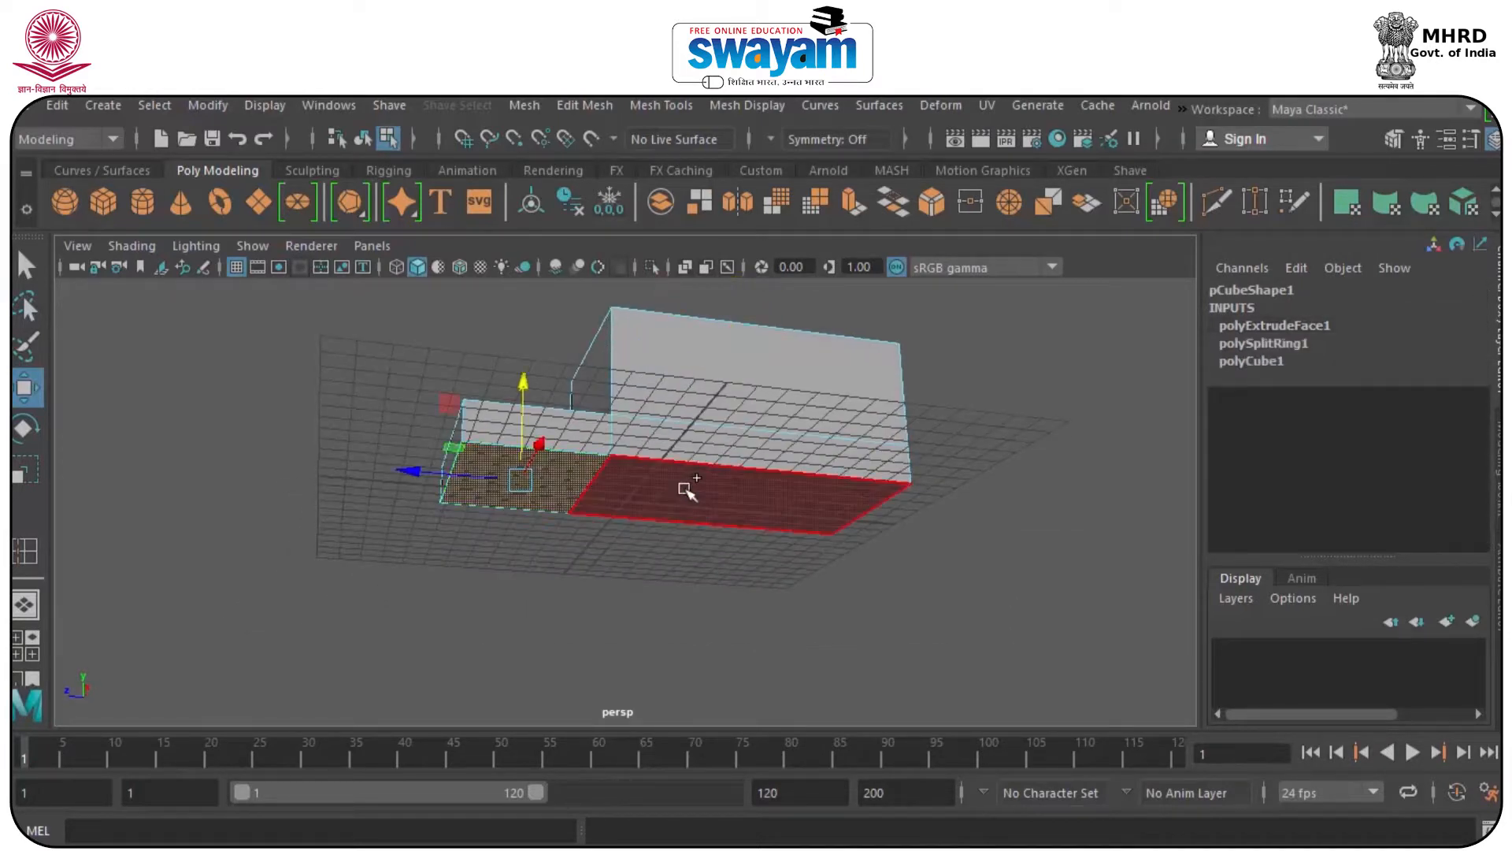
drag(667, 399, 668, 422)
right_drag(632, 478, 778, 234)
alt+drag(709, 378, 698, 462)
- Draw a polygon cylinder in the side view as a wheel, about 4.009 in radius and 2.621 in height
key(space)
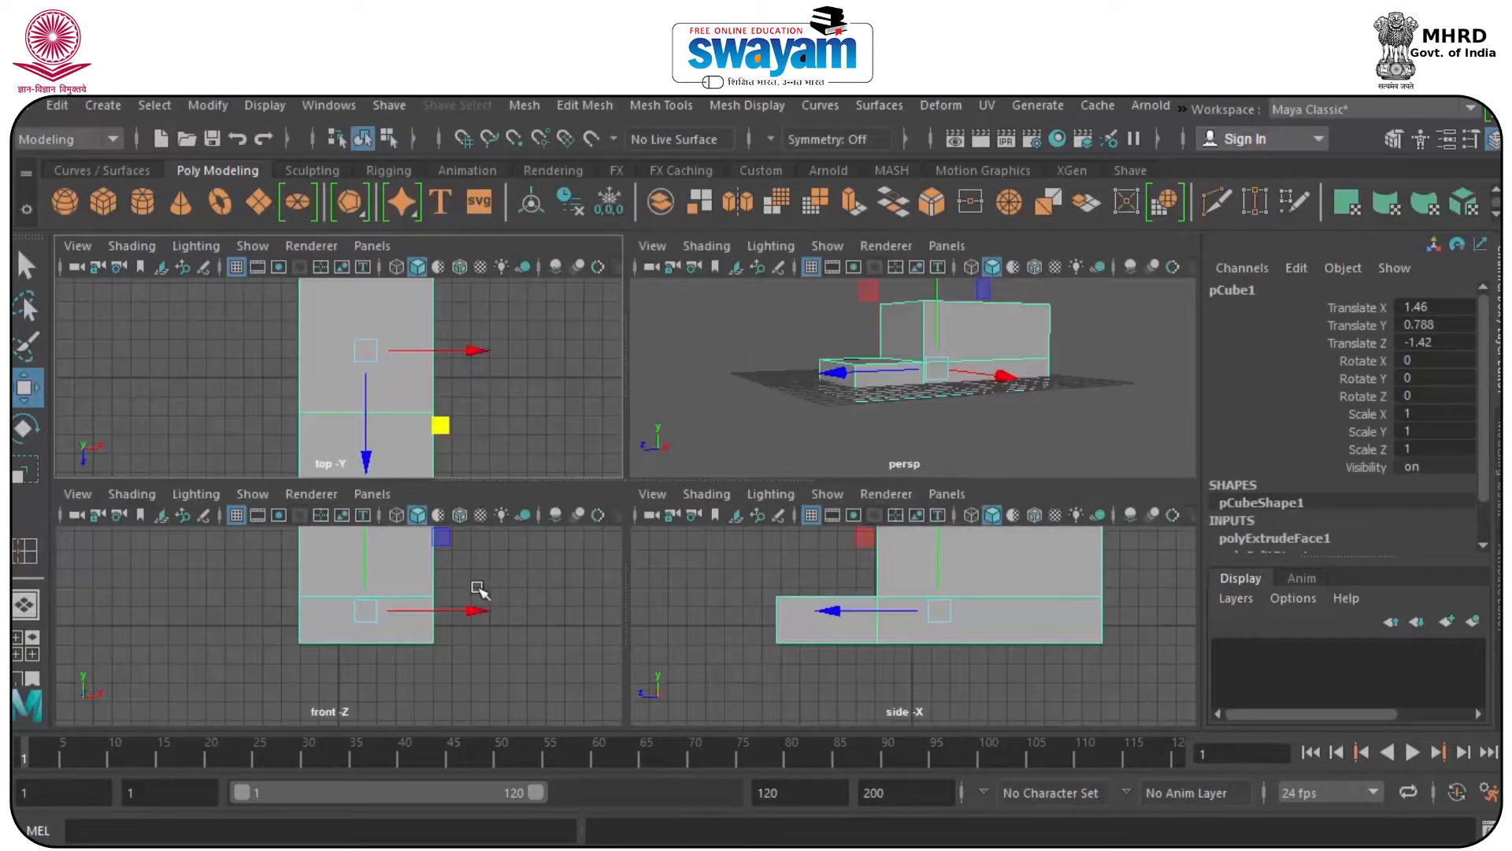
key(space)
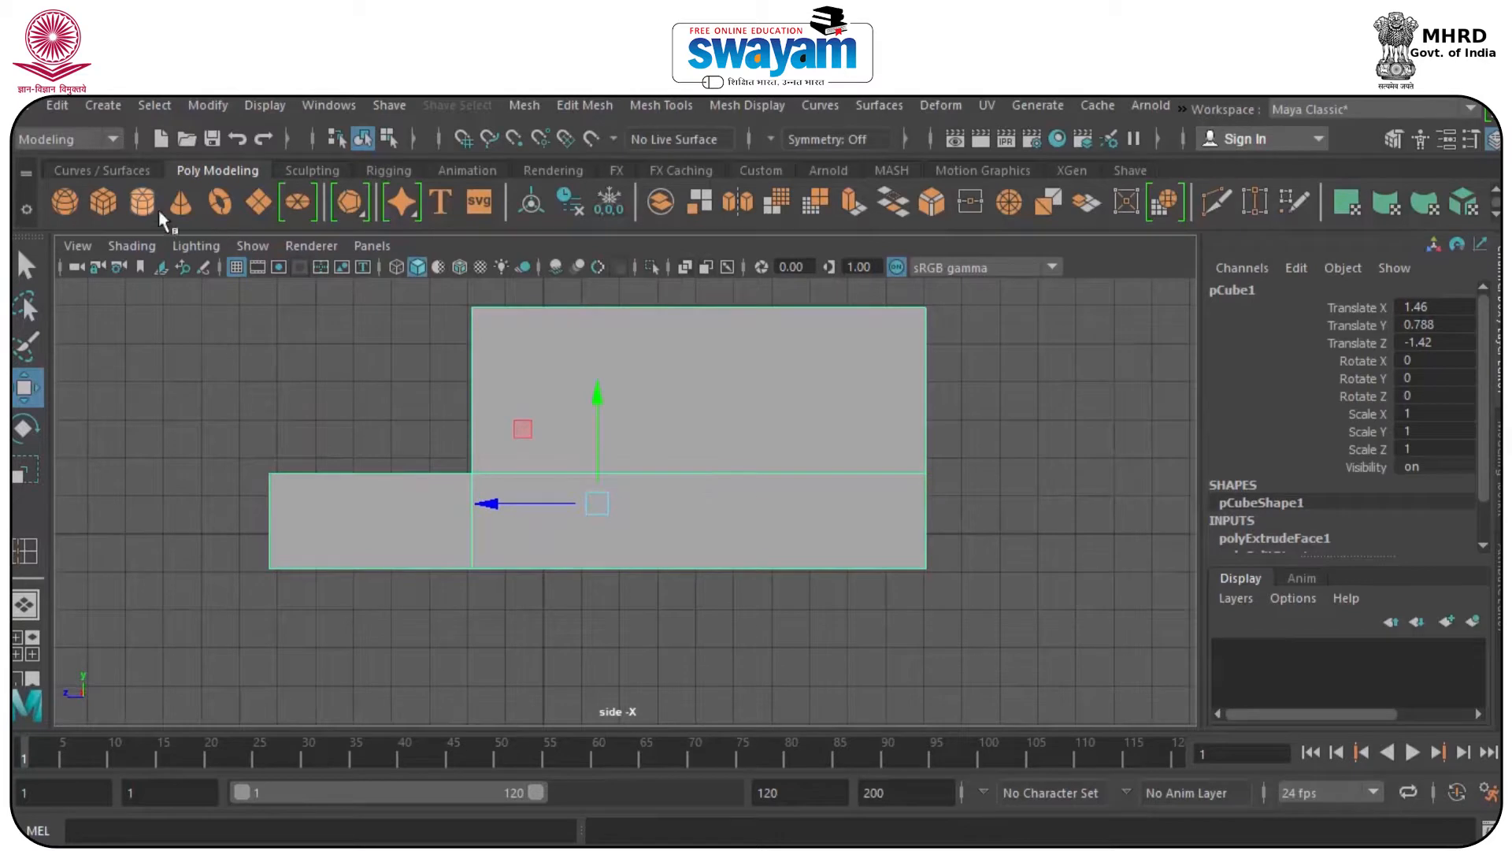
drag(157, 536, 264, 650)
drag(264, 650, 213, 486)
drag(158, 536, 368, 624)
- Scale the wheel to about 0.414 and place it beside the body's front at about X 5.576, Y -0.845, Z 4.515
key(r)
key(w)
drag(451, 550, 369, 564)
key(space)
key(space)
drag(704, 574, 807, 604)
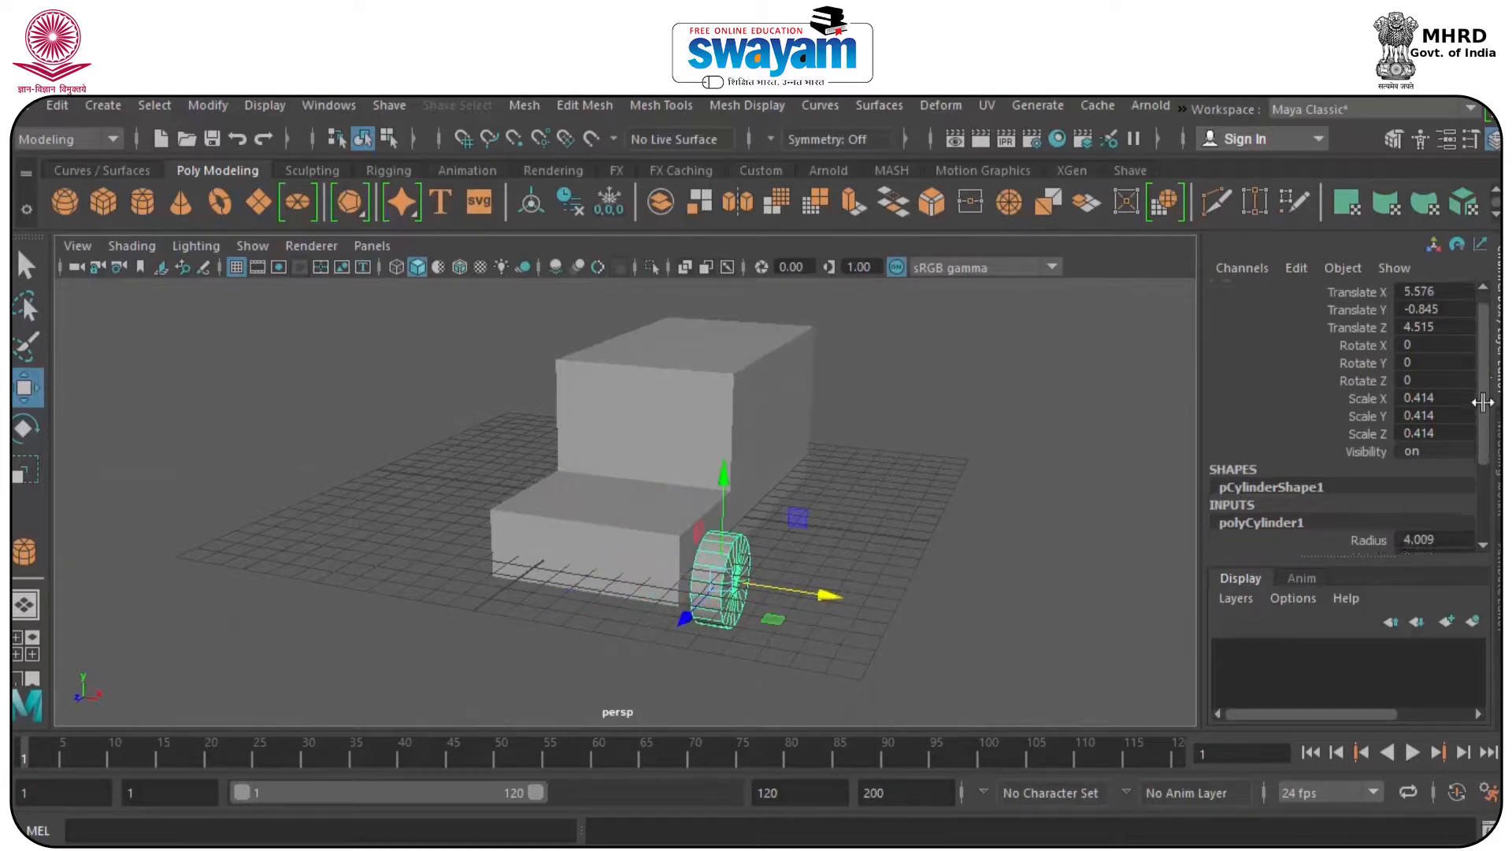
- Set the wheel cylinder's Subdivisions Axis to 12 and deselect it
scroll(1330, 493, down, 3)
click(1425, 454)
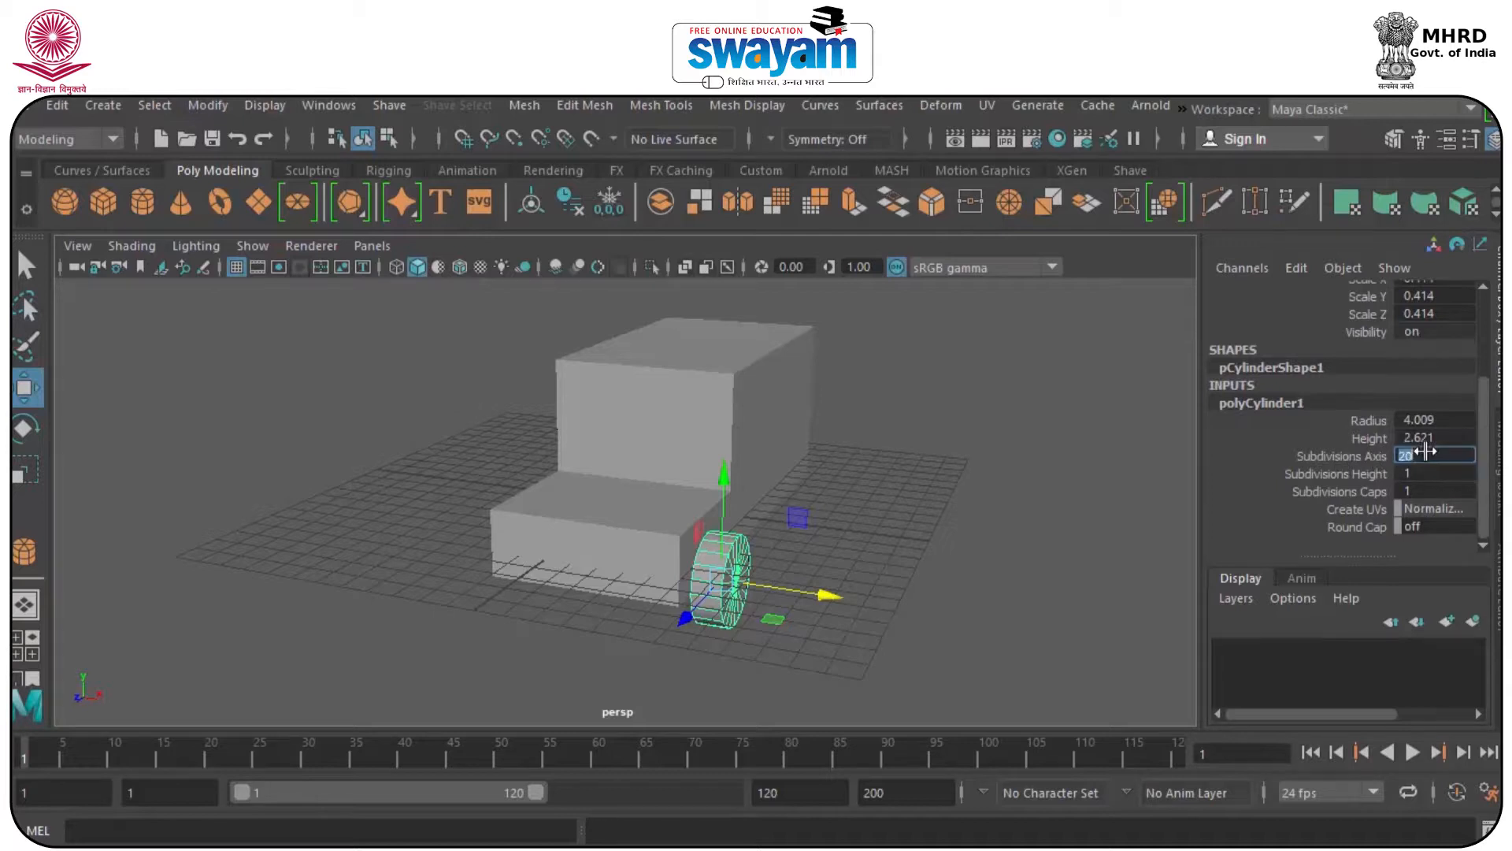
text(12)
key(Return)
click(982, 547)
- Duplicate the front wheel and place the copy at the rear on the same side of the vehicle
alt+drag(771, 583, 590, 583)
click(508, 600)
alt+drag(508, 605, 544, 592)
key(ctrl+d)
- Duplicate both wheels together and move the copies to the opposite side of the body, at about -2.675 in Translate X
alt+drag(775, 607, 638, 560)
shift+click(705, 610)
key(ctrl+d)
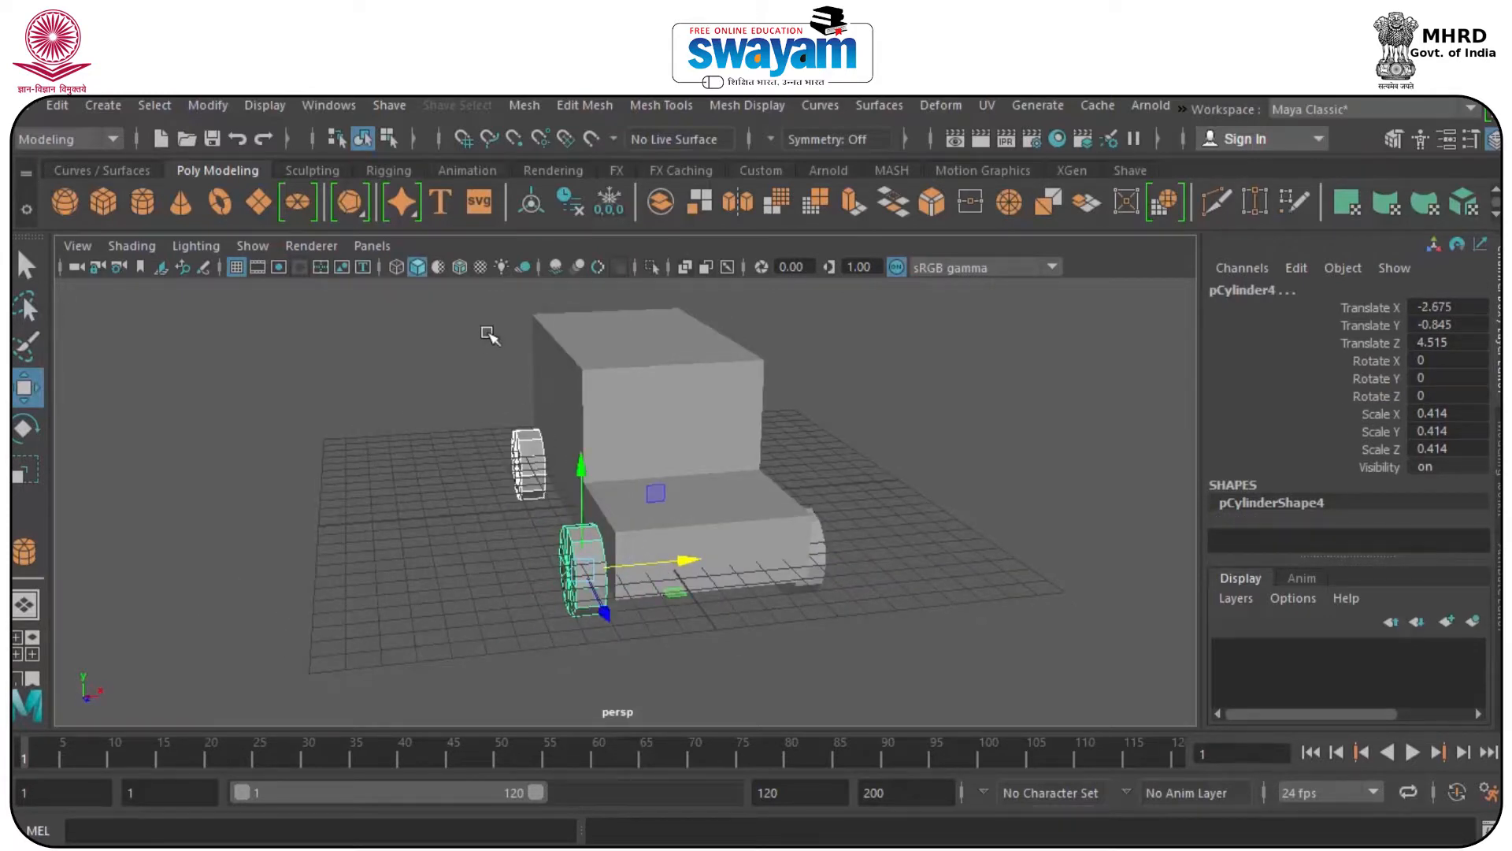
alt+middle_drag(617, 363, 608, 426)
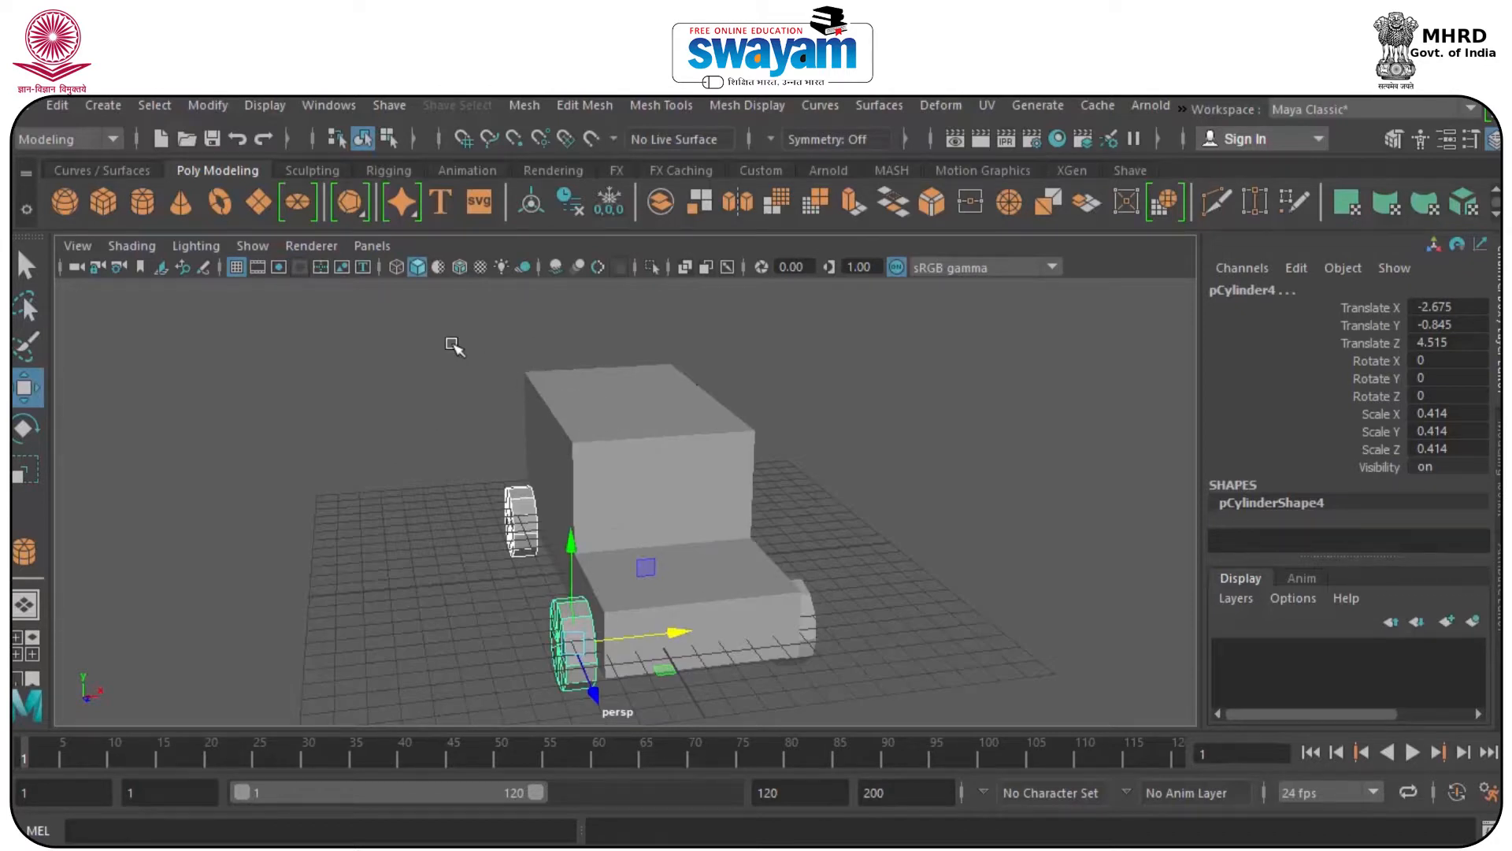
click(416, 348)
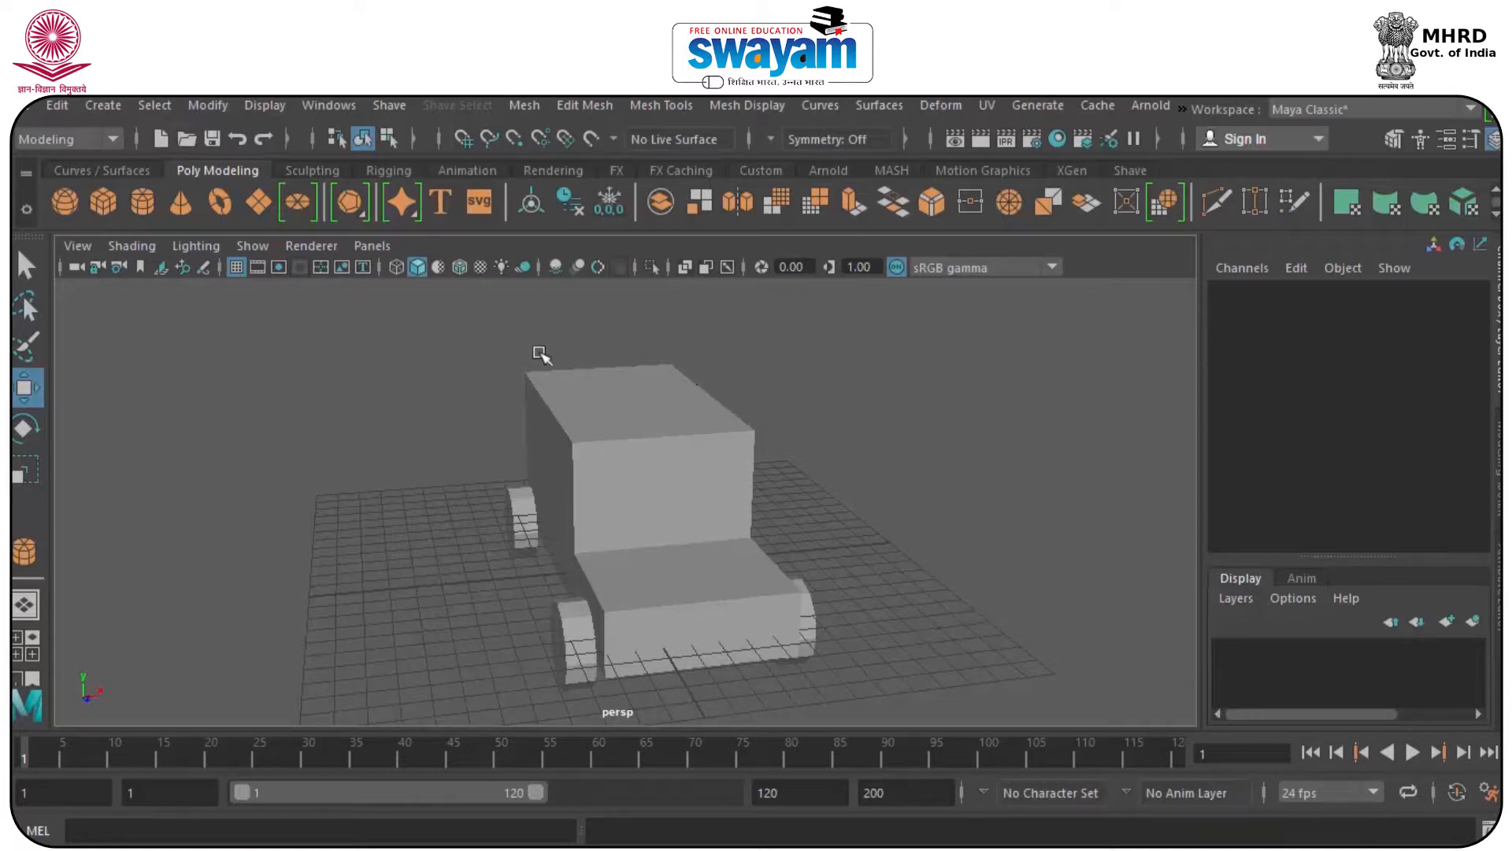
- Delete the construction history of the body and all four wheels
drag(423, 322, 955, 705)
click(323, 106)
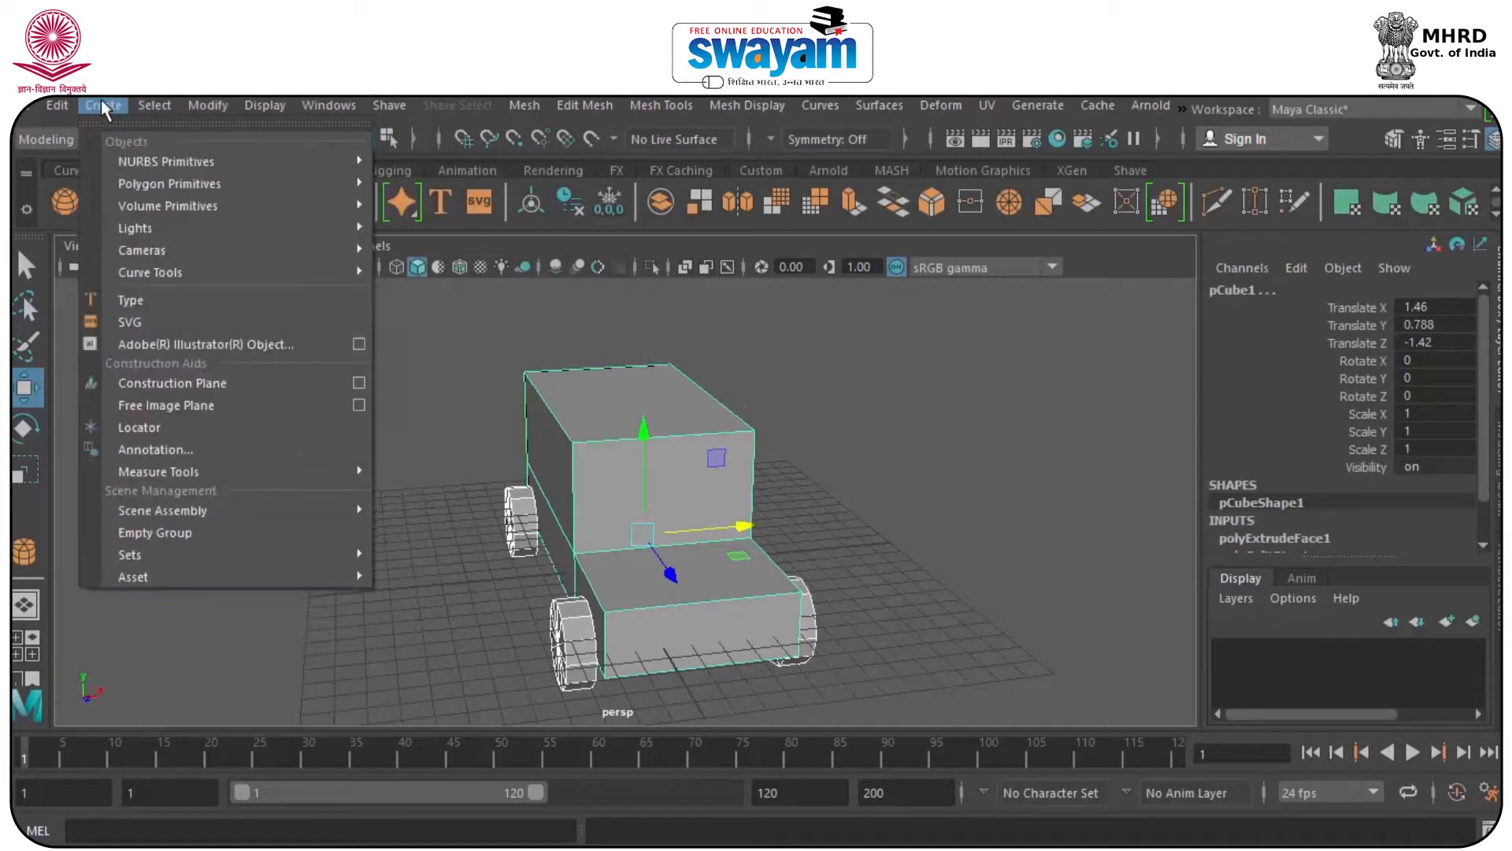
mouse_move(103, 105)
mouse_move(57, 105)
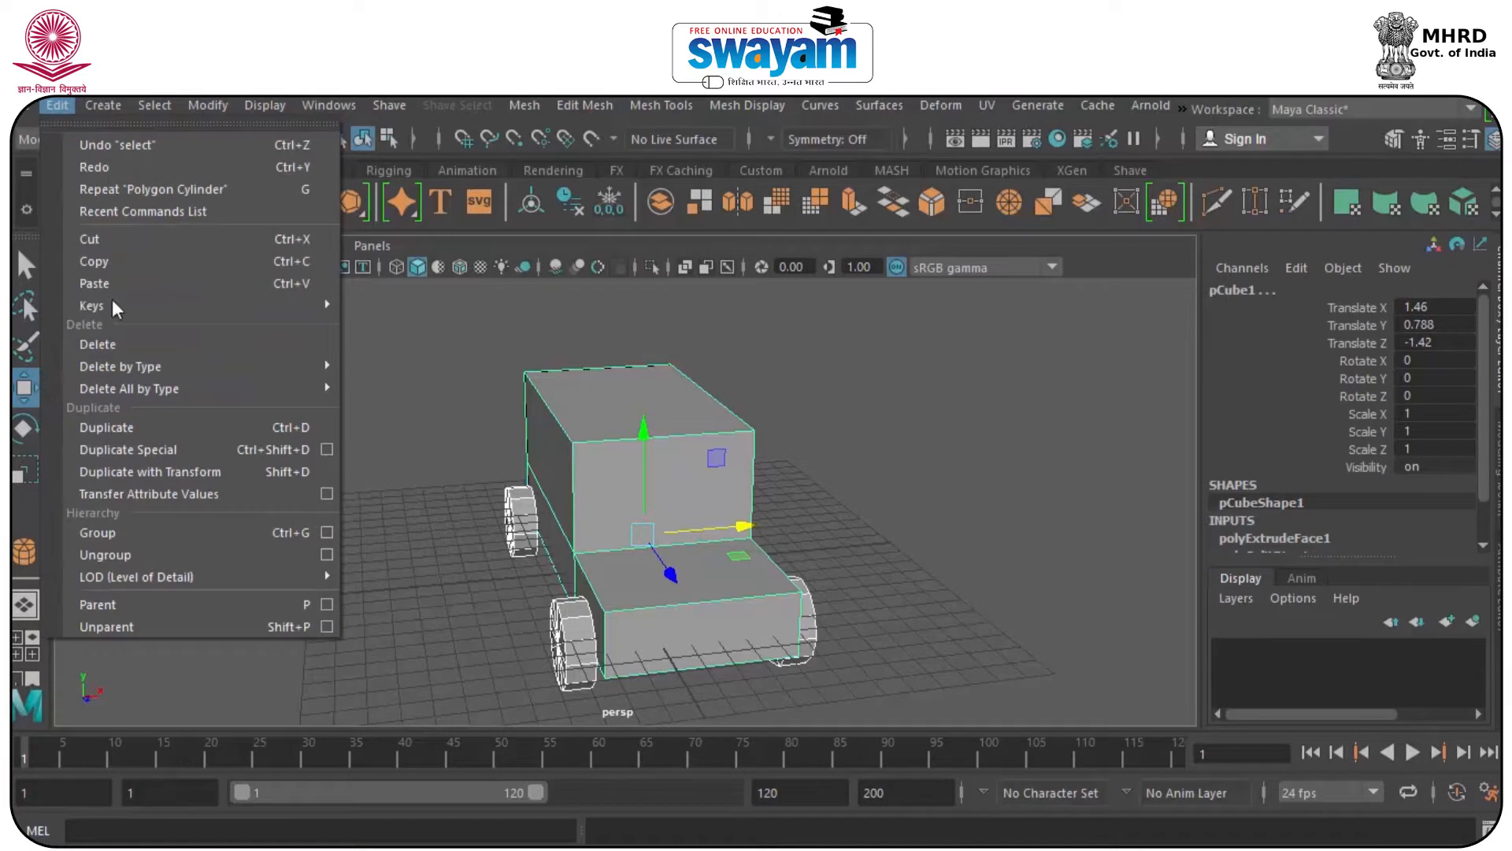
mouse_move(130, 367)
click(410, 385)
- Raise the whole vehicle until the body is at about 3.177 in Translate Y, and group all its parts
alt+drag(597, 402, 653, 408)
alt+drag(647, 466, 551, 483)
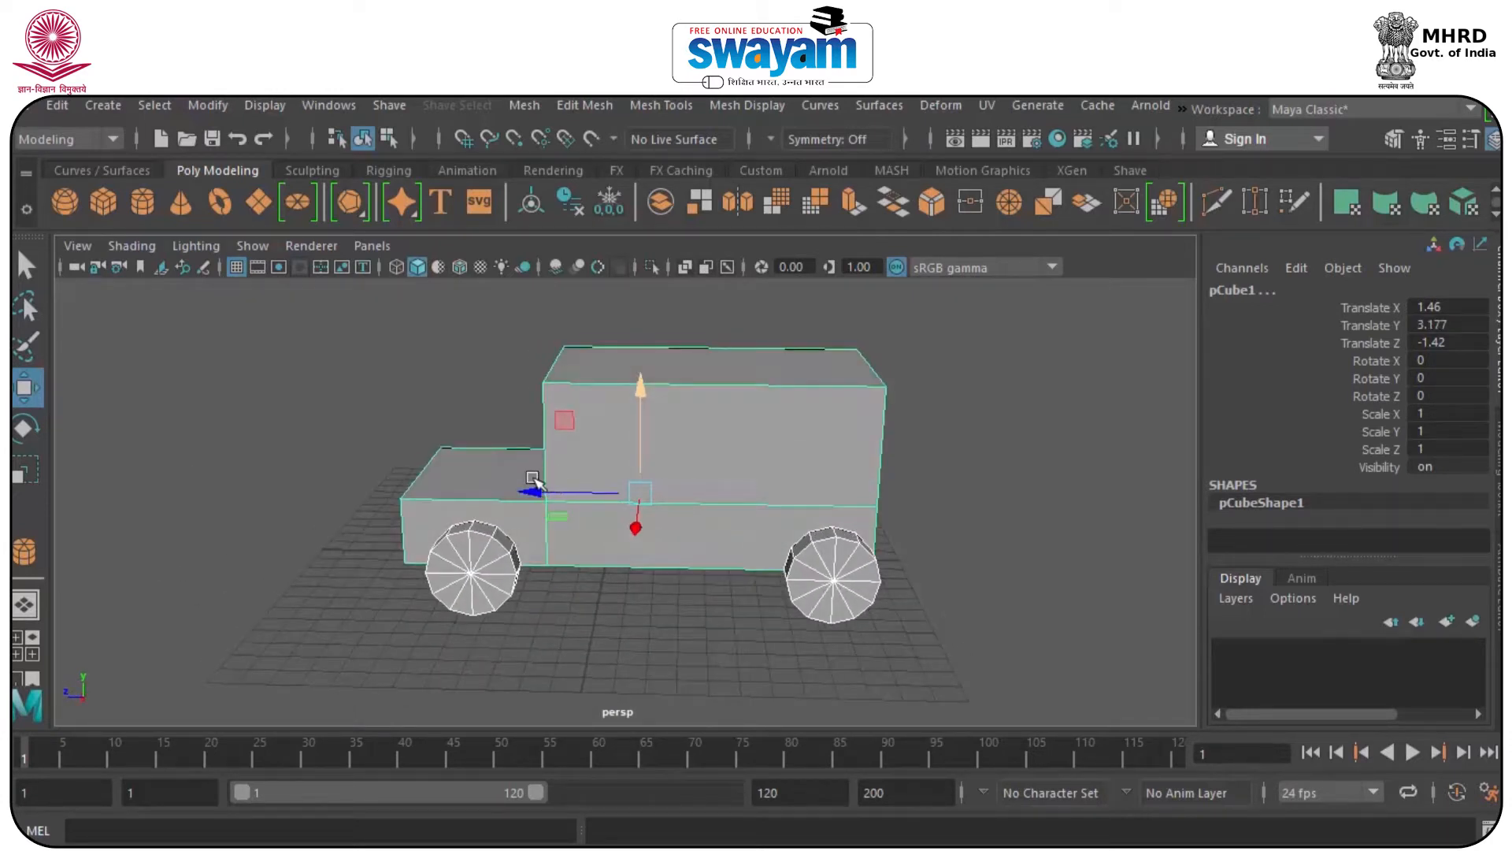
key(ctrl+g)
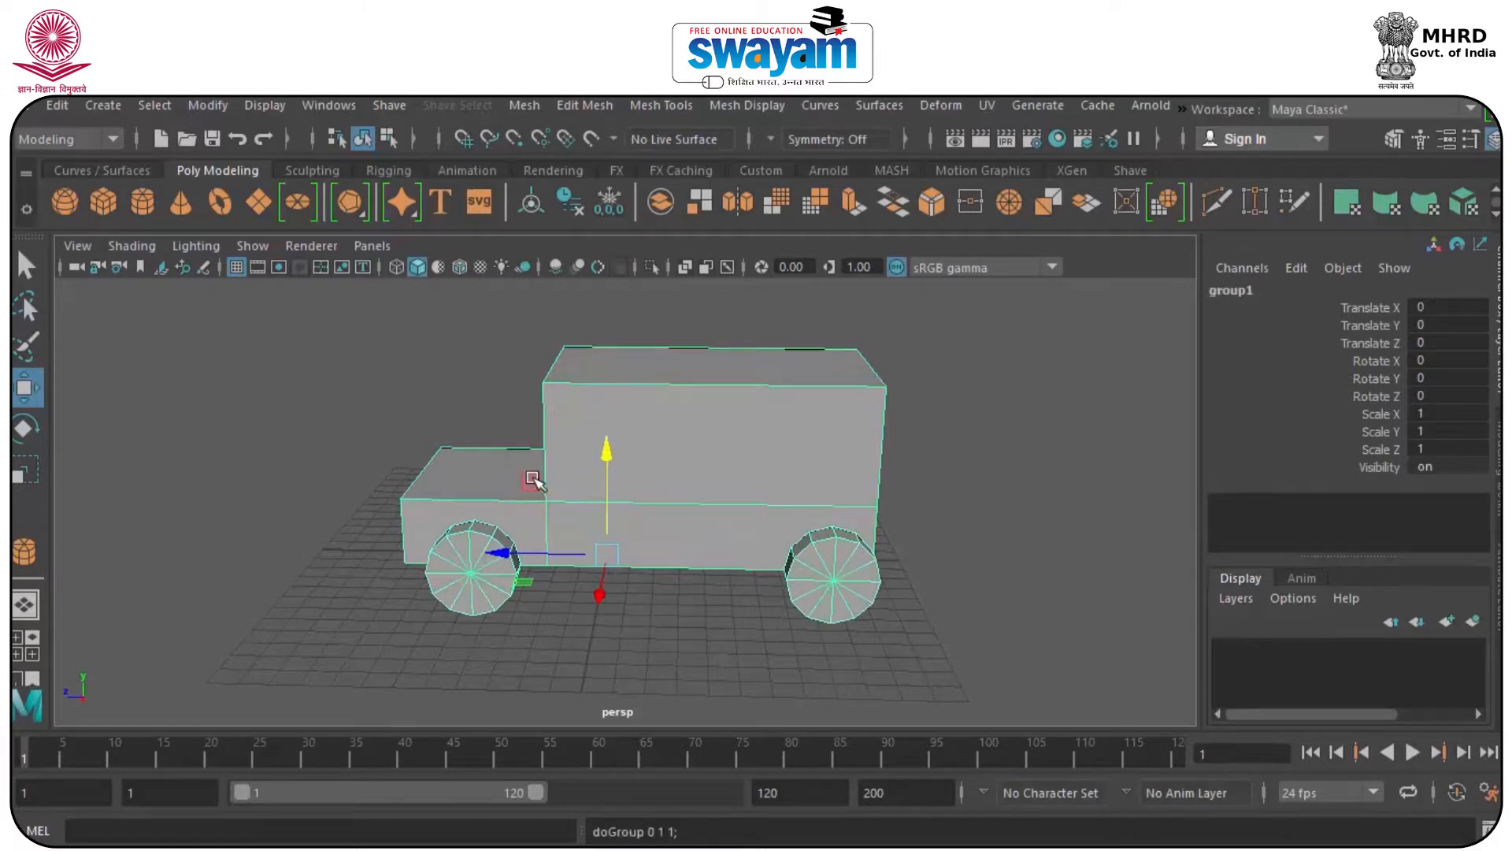
- Freeze the transformations of the body and all four wheels, and clear the selection
click(405, 338)
drag(376, 322, 887, 612)
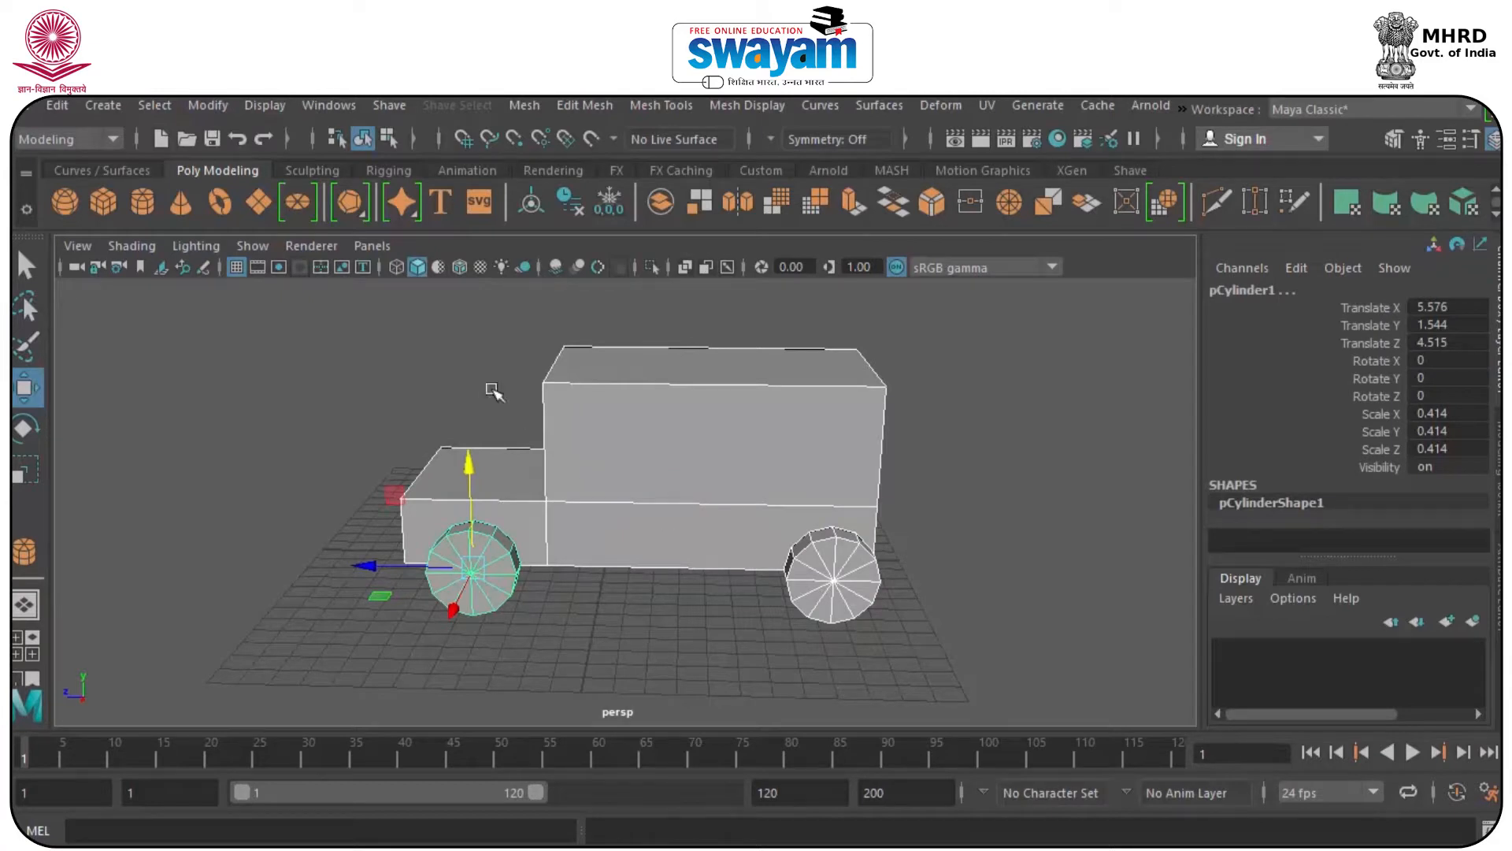
click(307, 109)
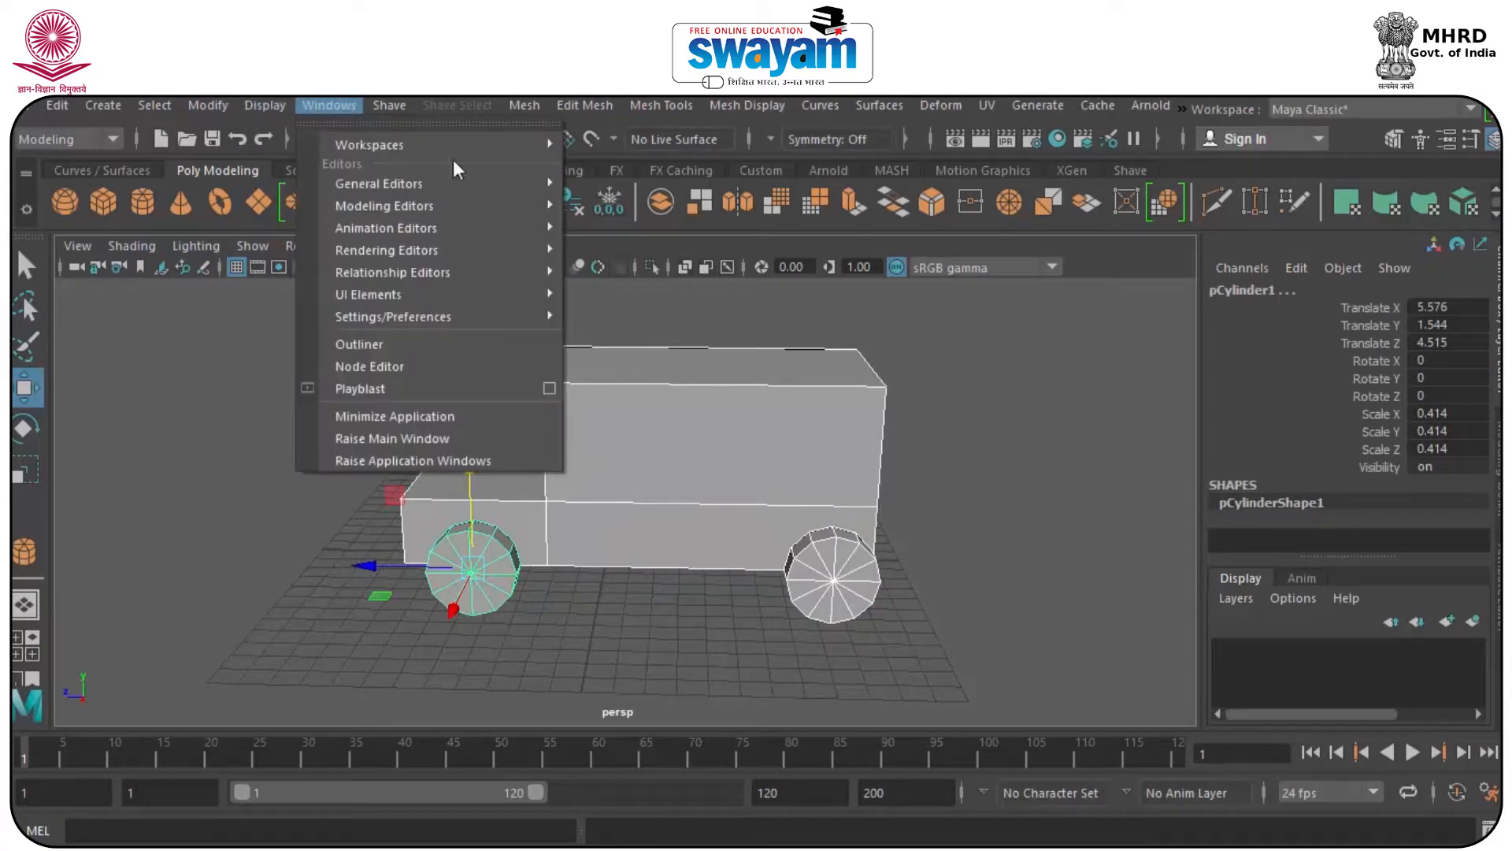
mouse_move(224, 114)
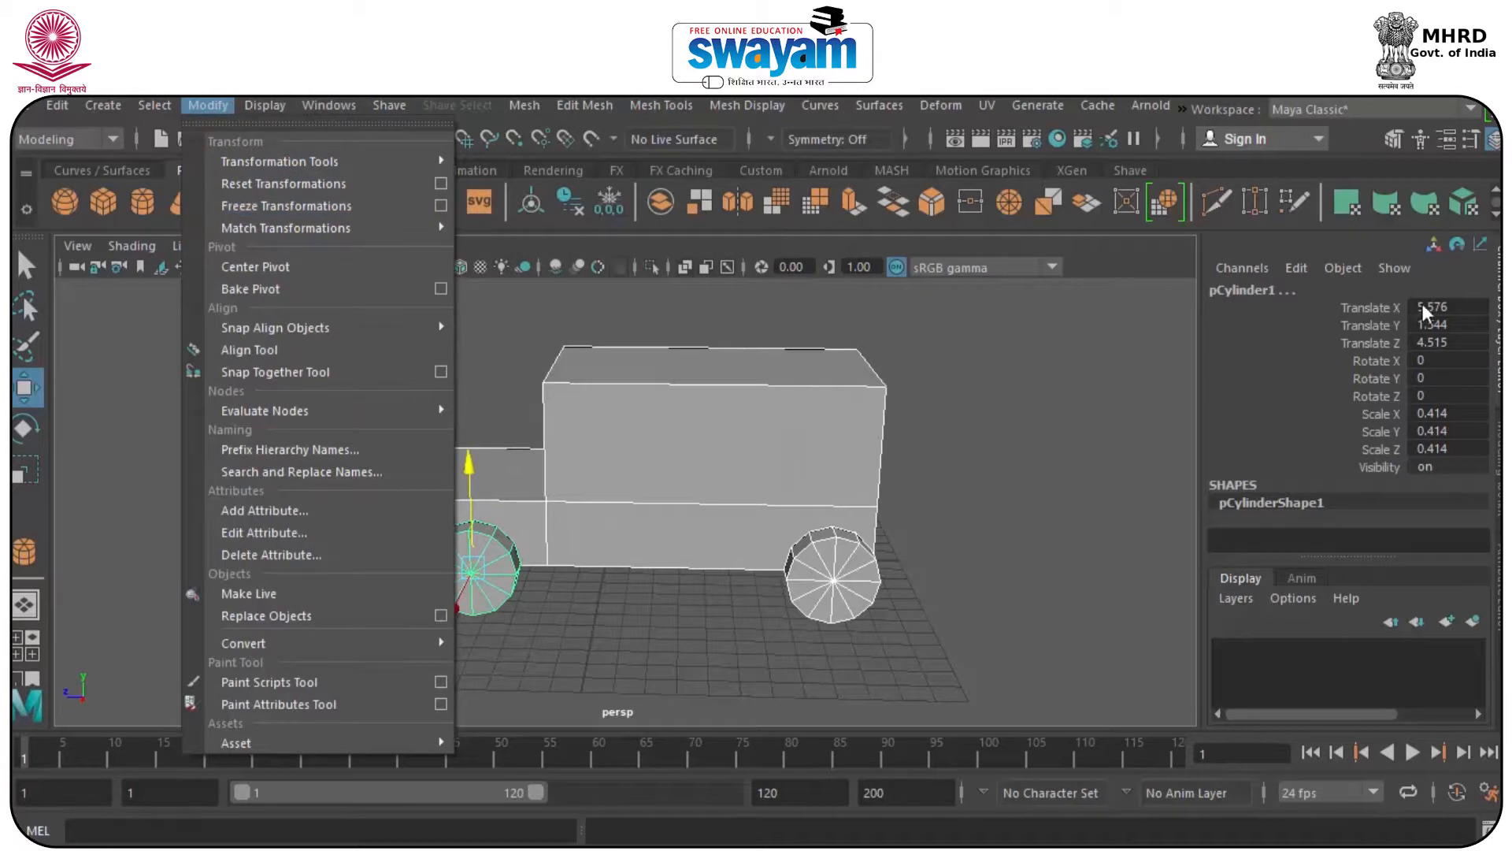
click(286, 206)
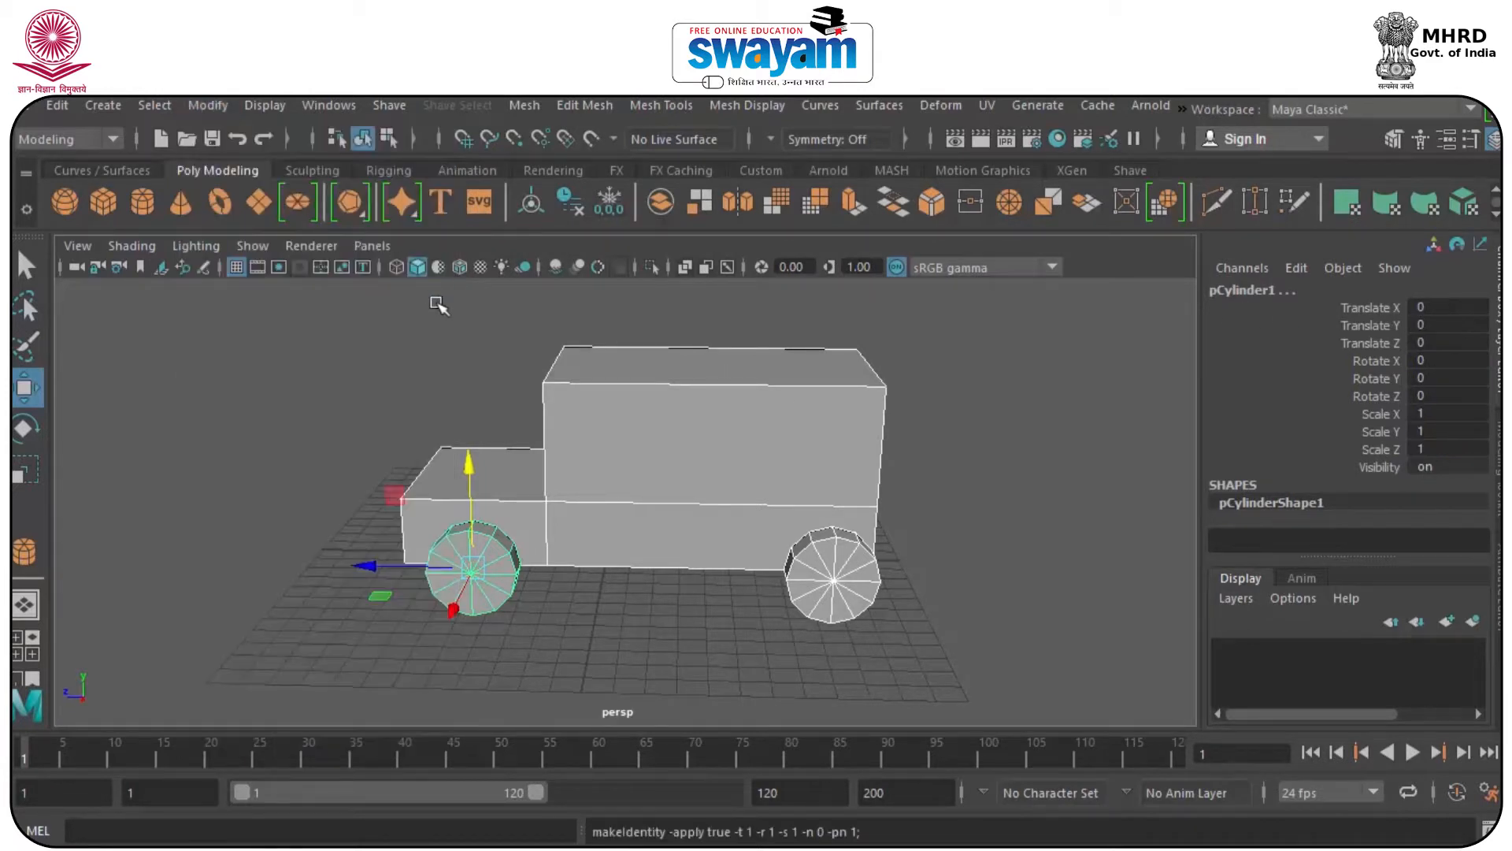
click(538, 429)
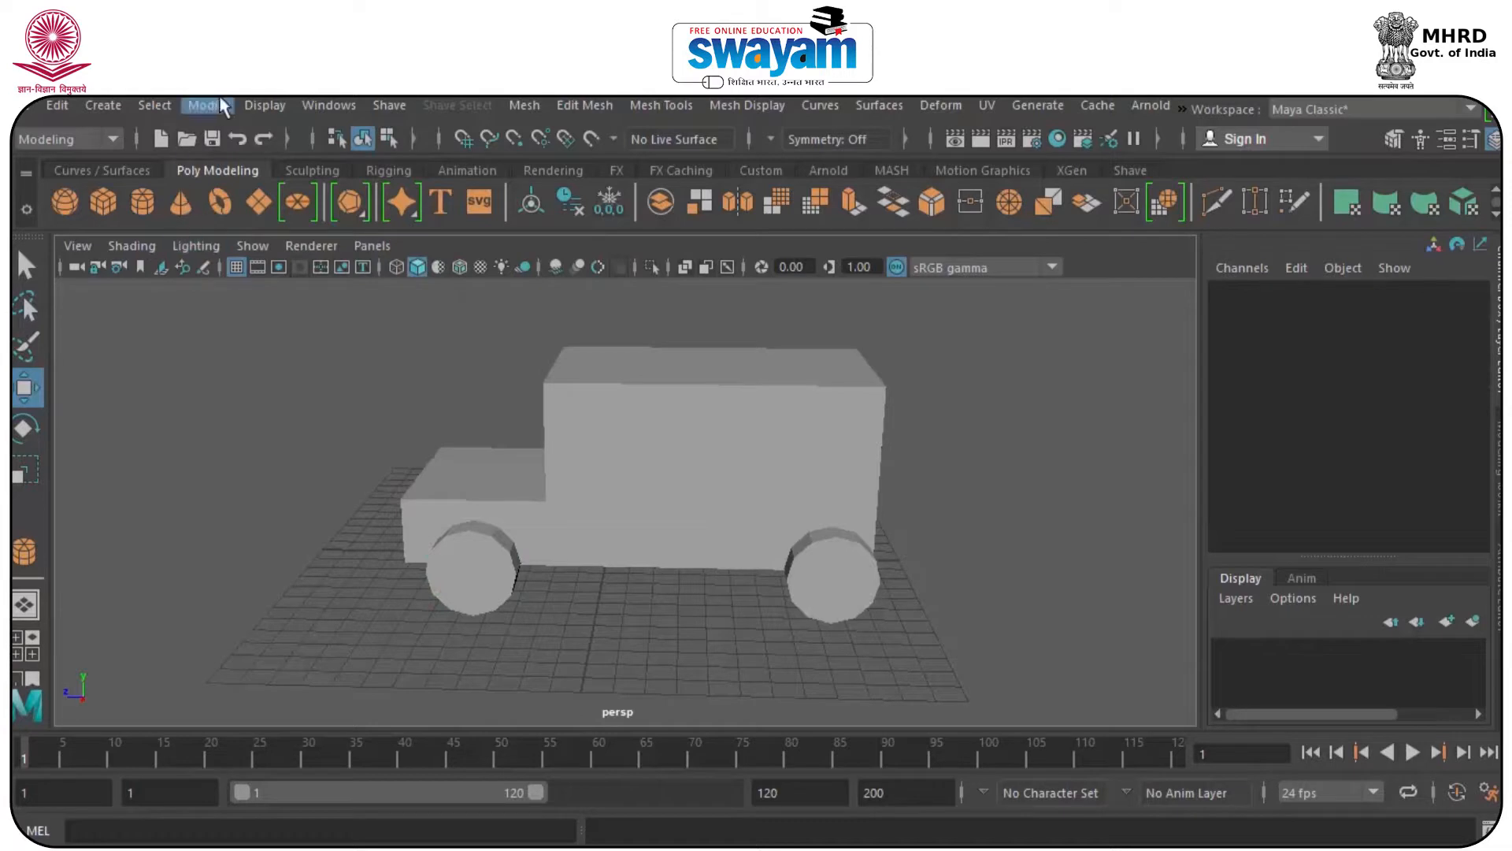
- Open the Outliner, select the vehicle group in it and move its window aside to reveal the model
click(313, 110)
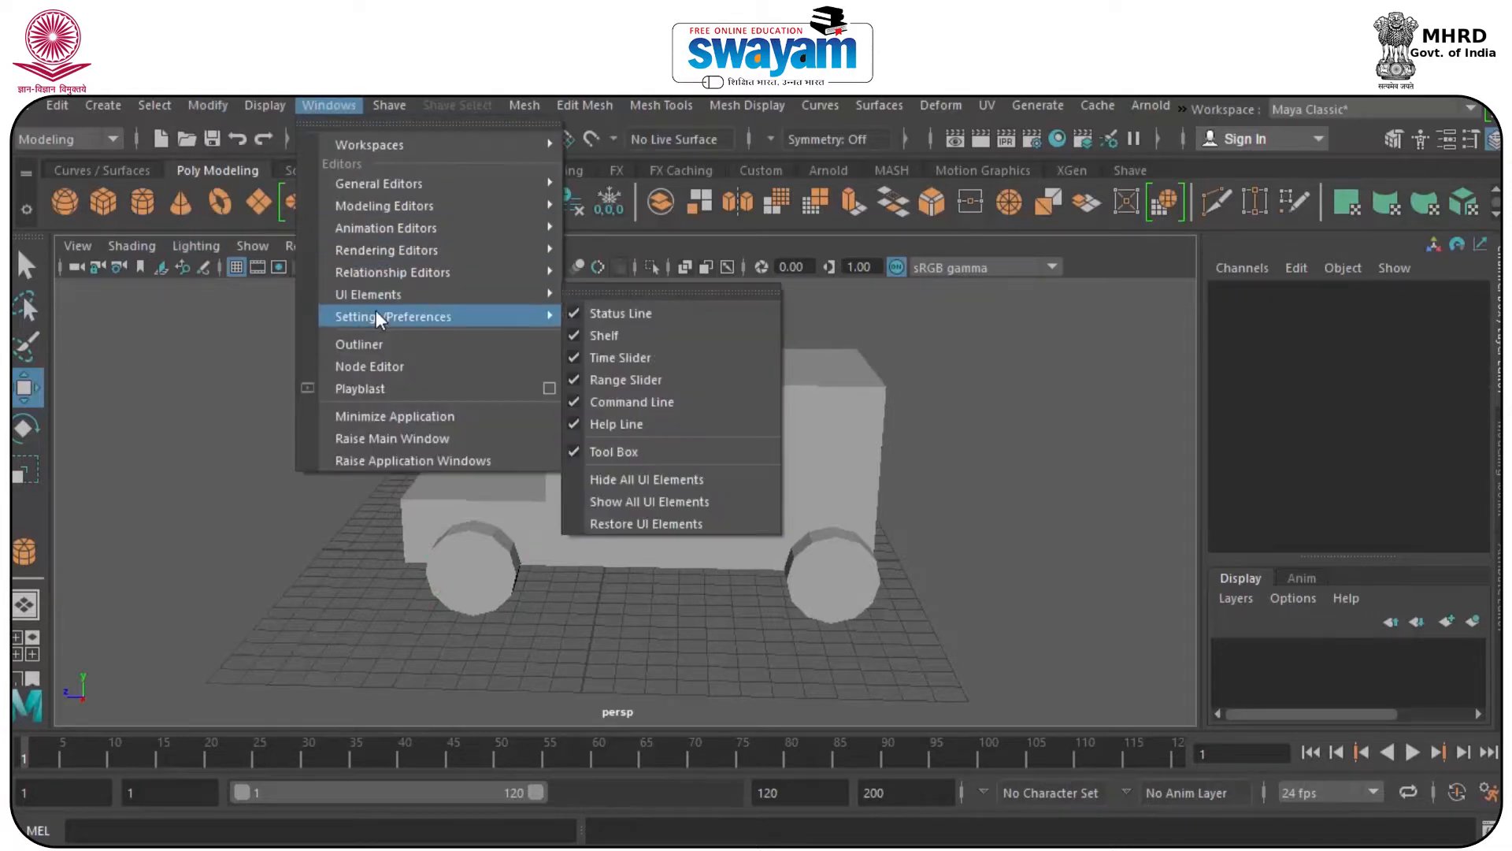
click(372, 346)
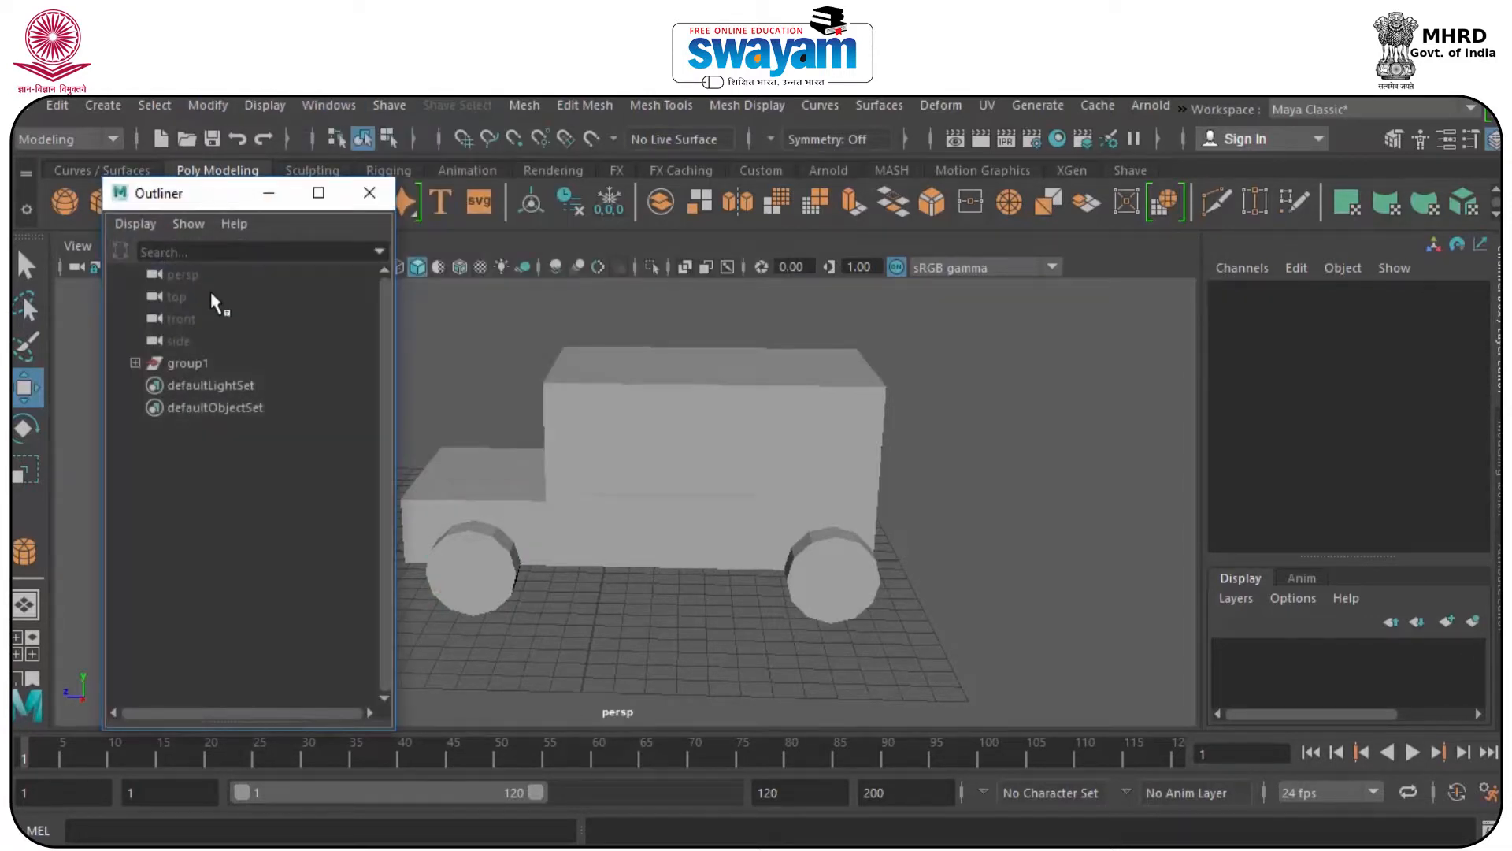
click(189, 367)
drag(233, 226, 145, 207)
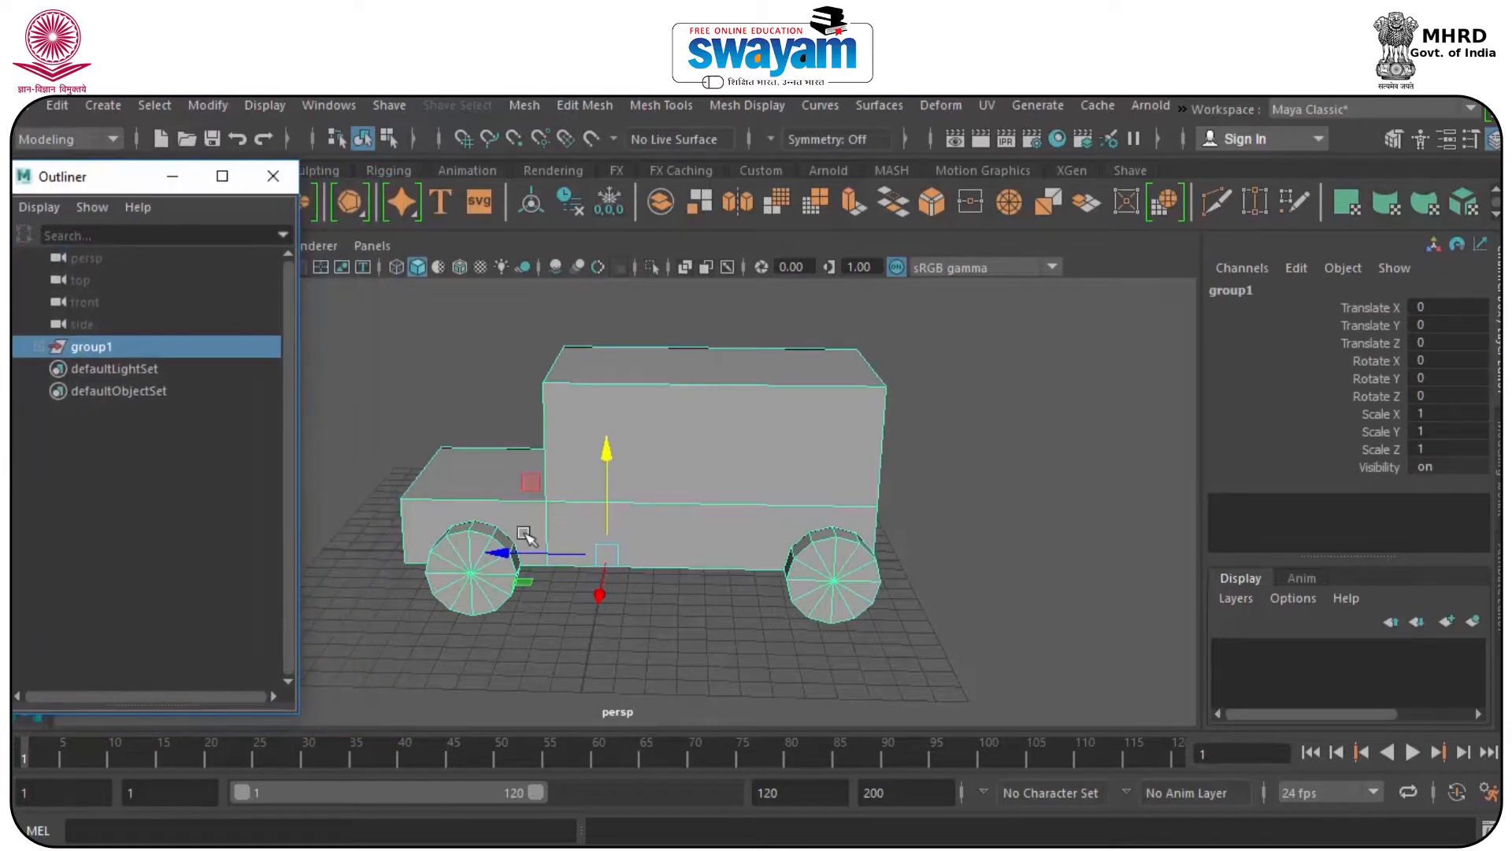
- Try moving the whole vehicle group along its Z axis and undo the move
drag(530, 558, 879, 583)
key(ctrl+z)
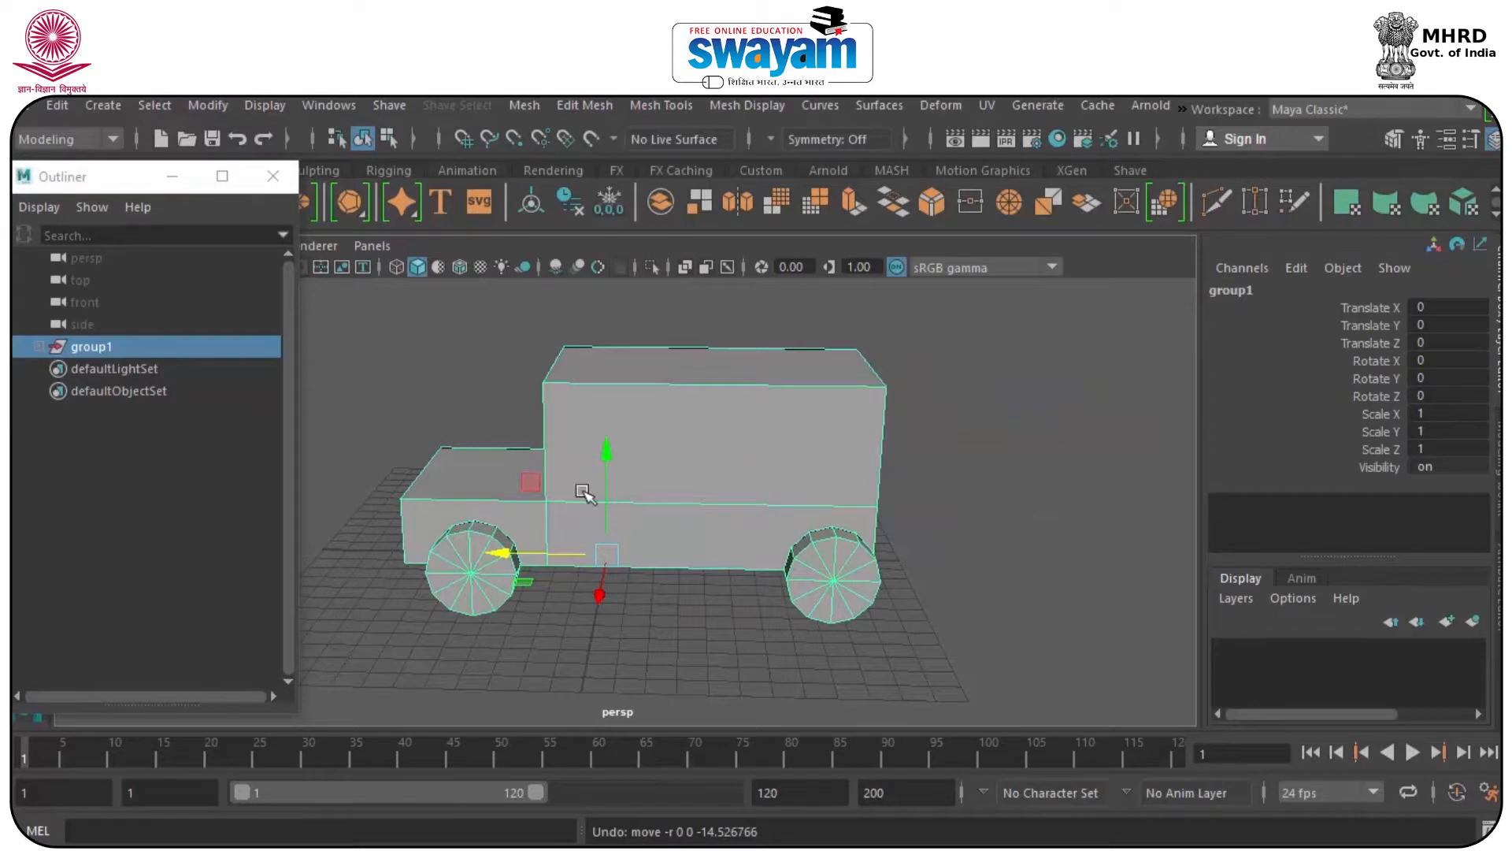
alt+middle_drag(736, 498, 994, 452)
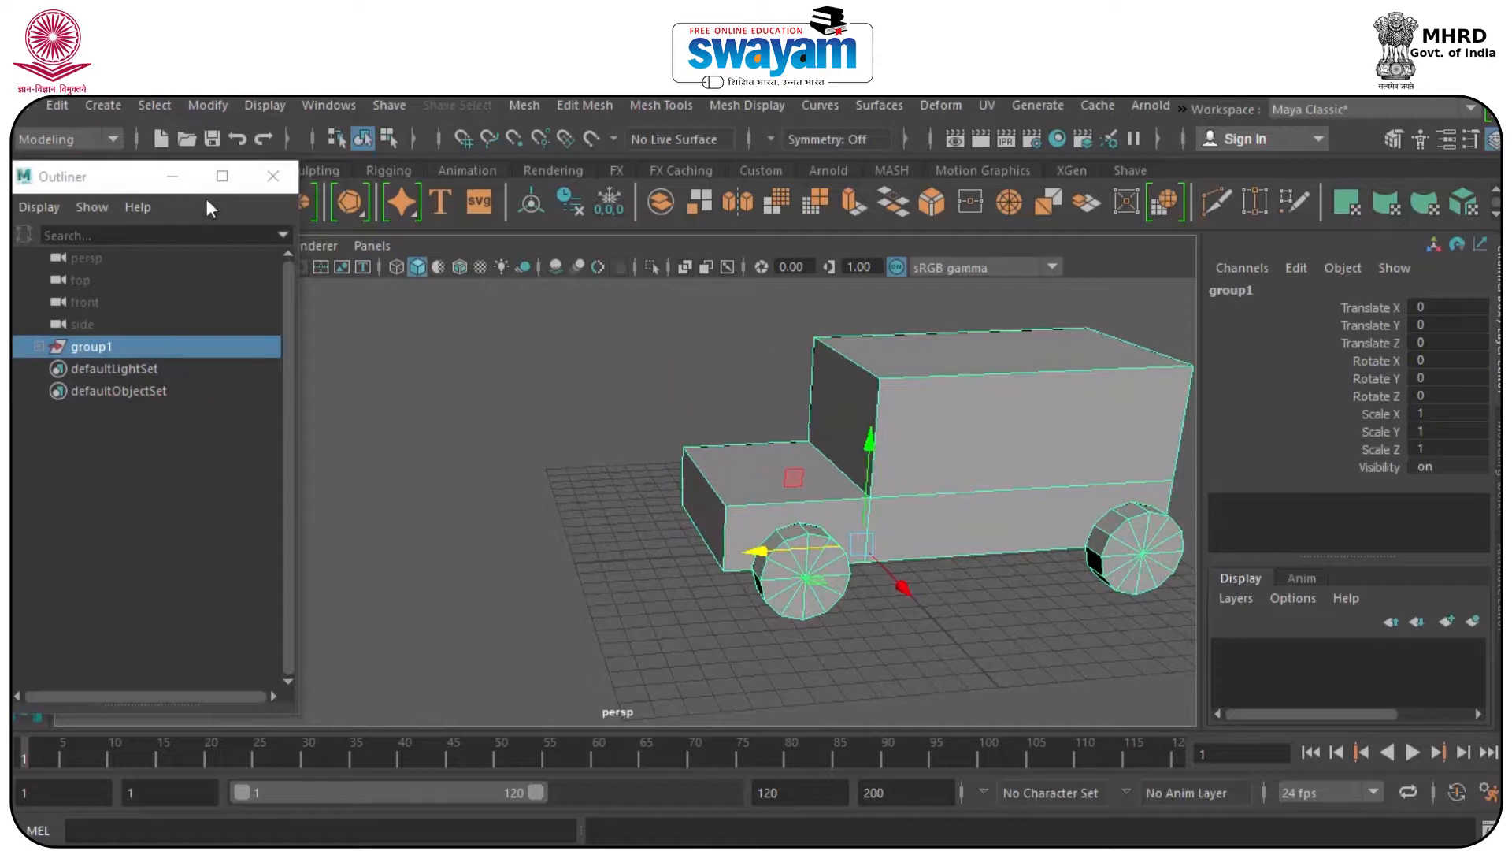
- Switch to the Animation menu set and open the Set Driven Key window, placing it clear of the vehicle
click(77, 138)
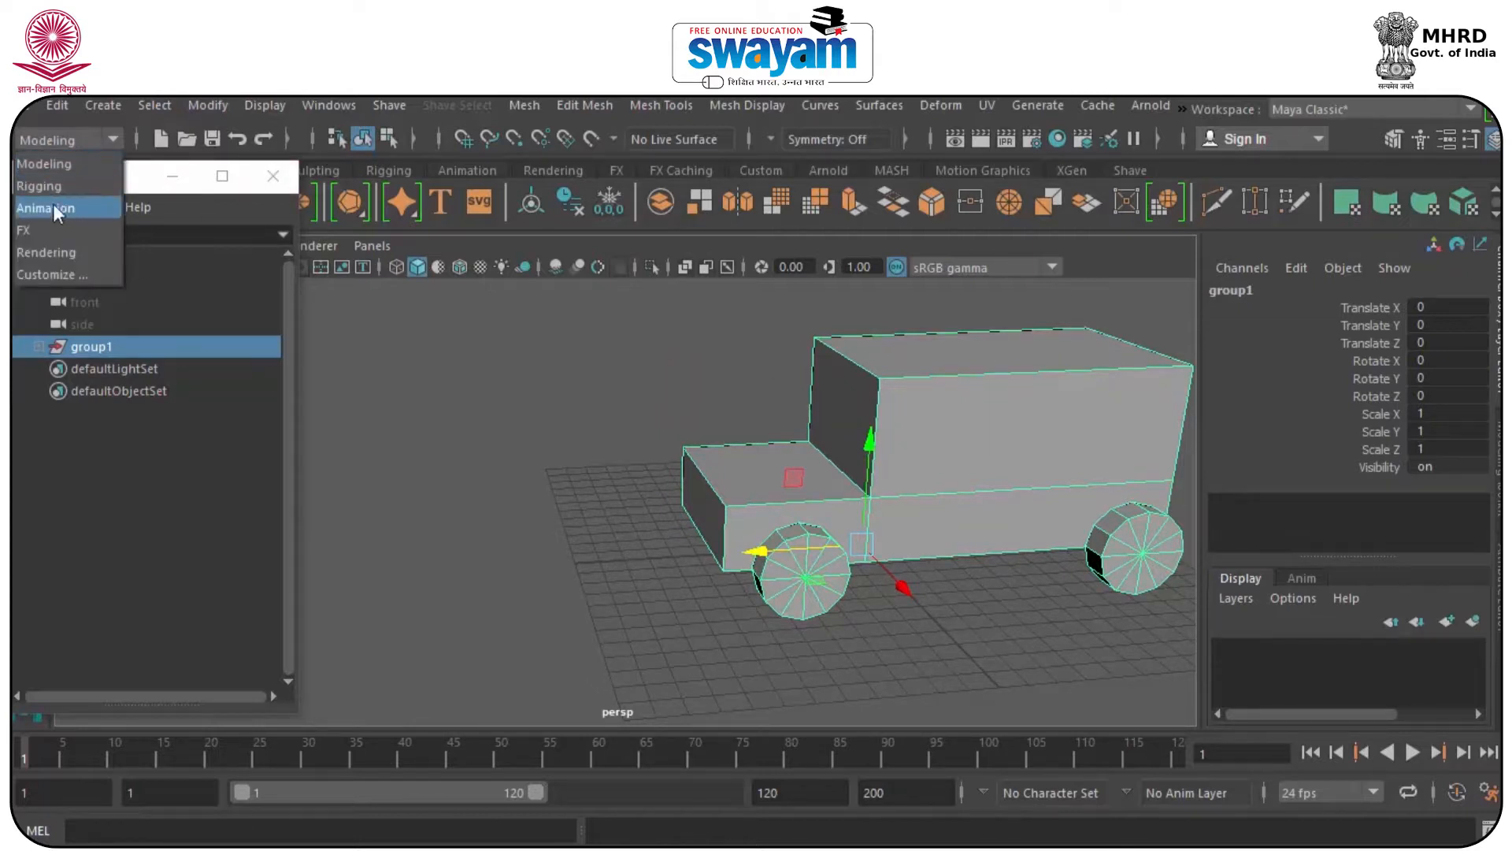
click(55, 208)
click(518, 106)
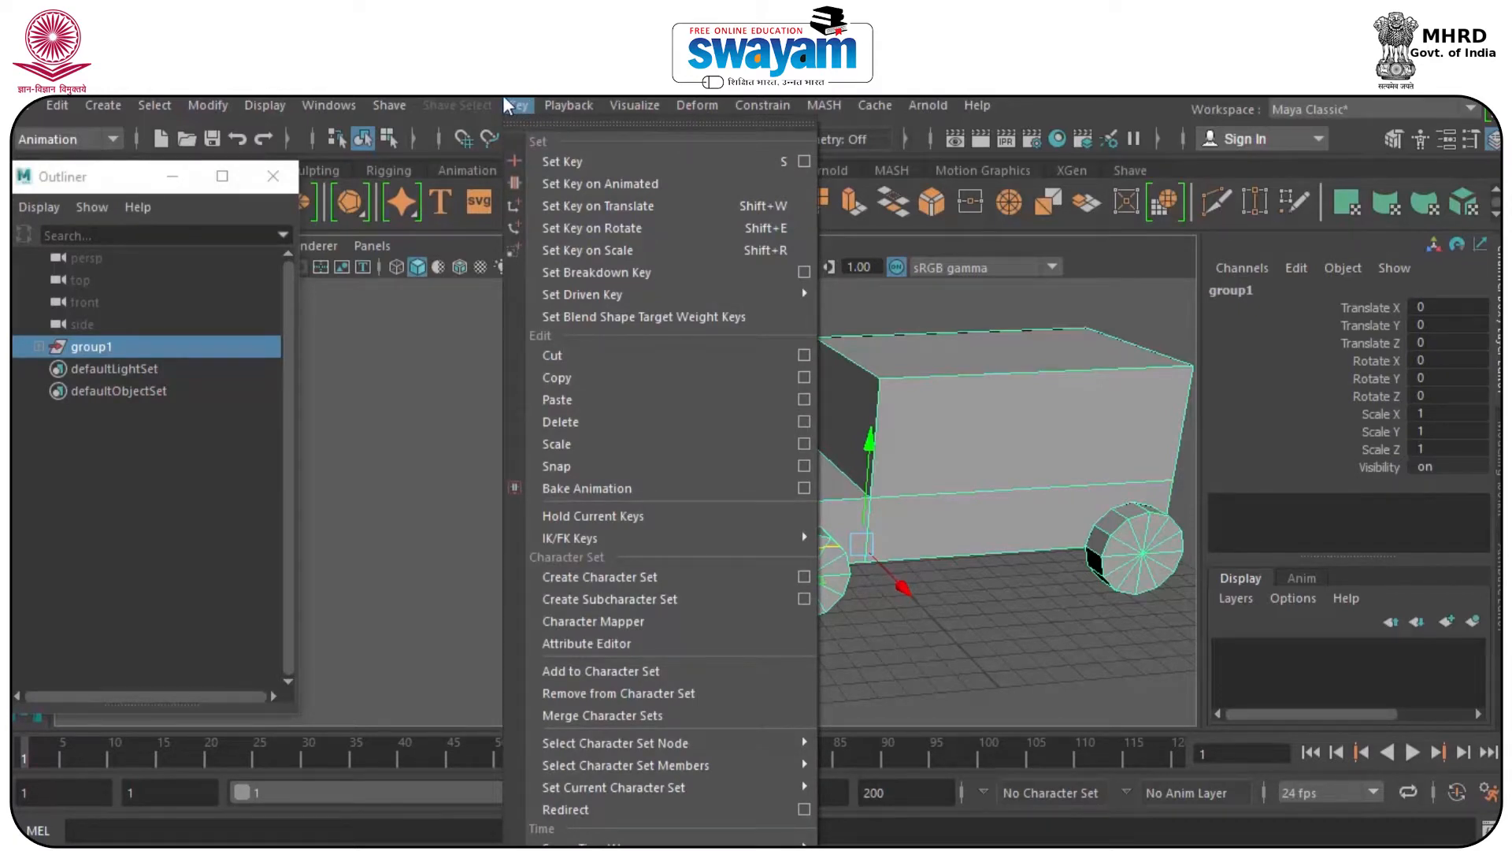
mouse_move(804, 298)
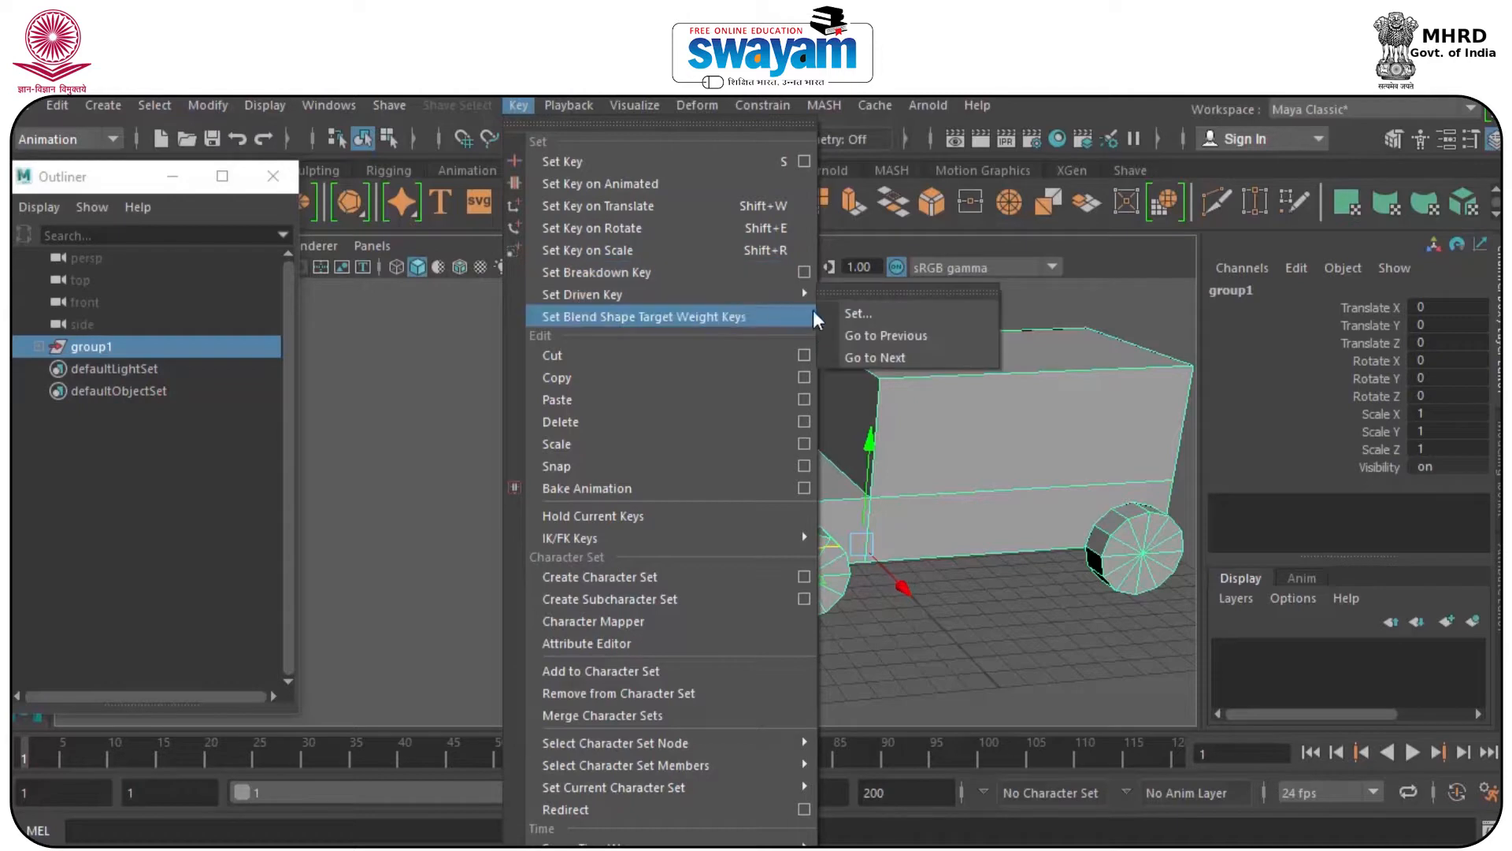
click(860, 312)
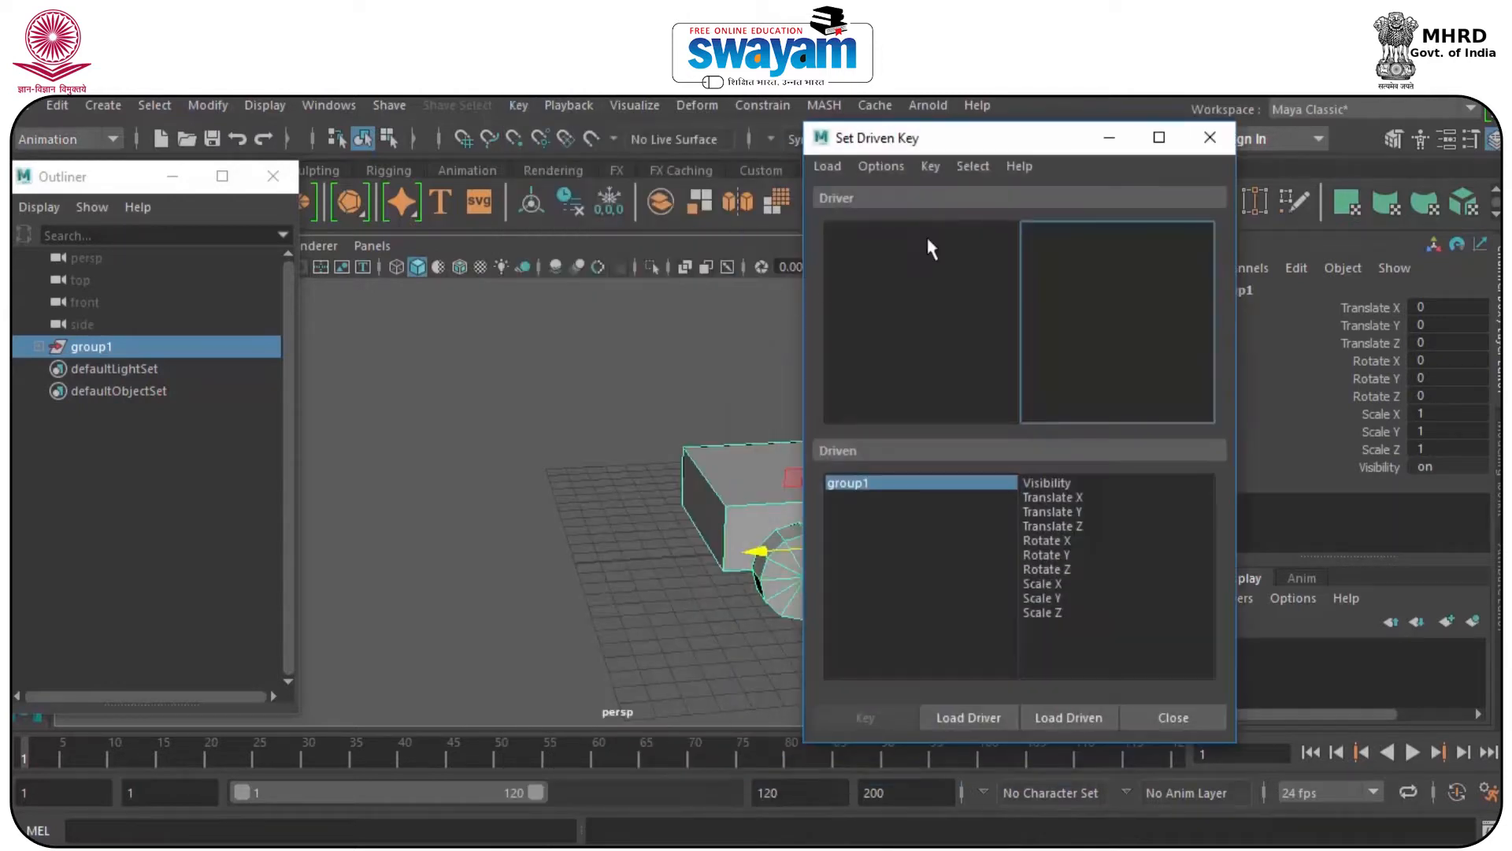
drag(971, 150, 1208, 268)
- Select the vehicle group in the Outliner and load it as the driver
click(128, 557)
click(122, 348)
key(f)
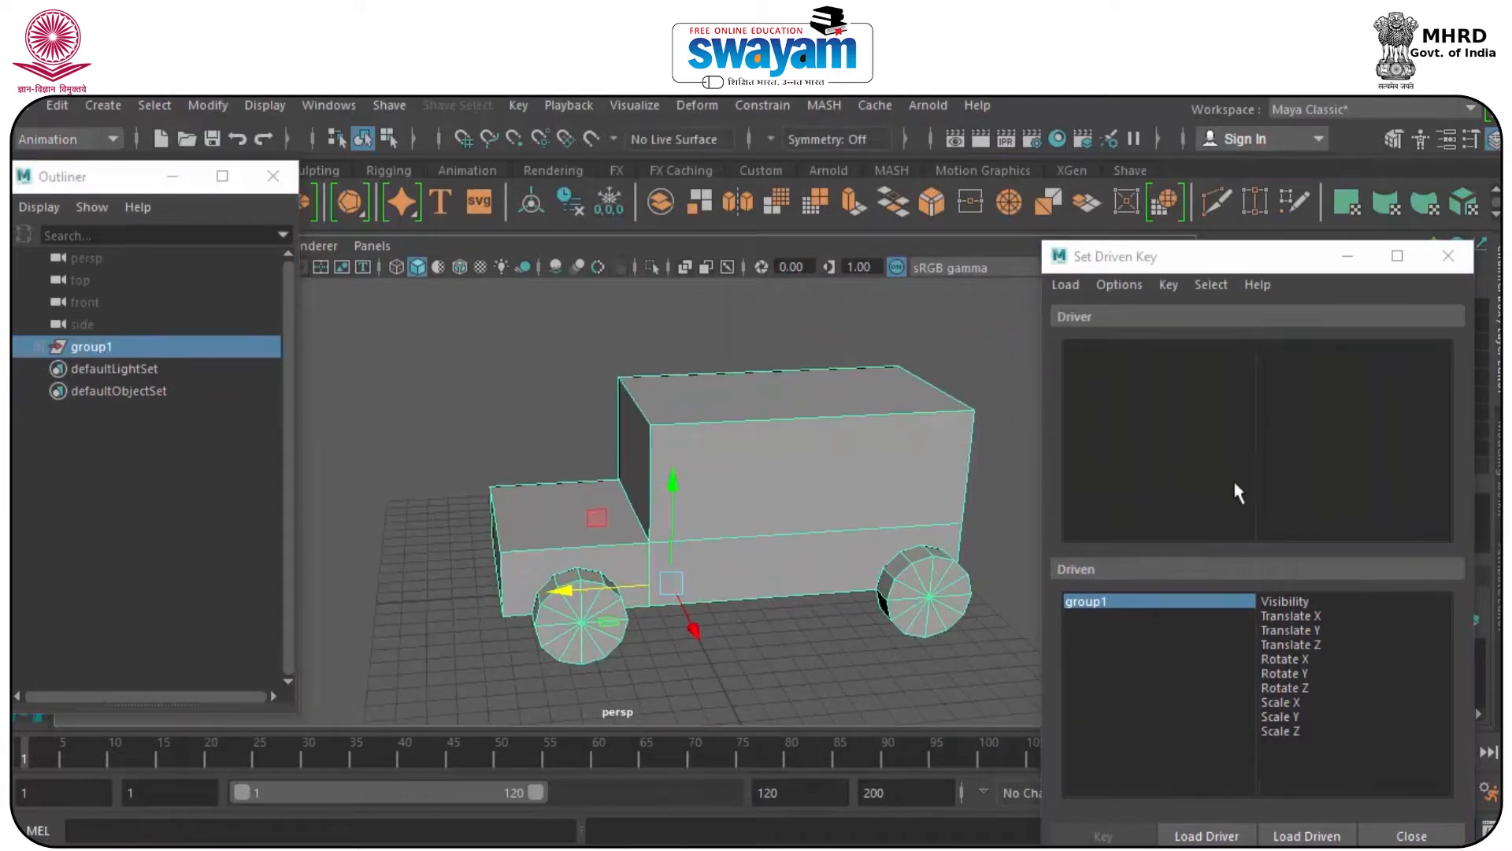
click(1241, 835)
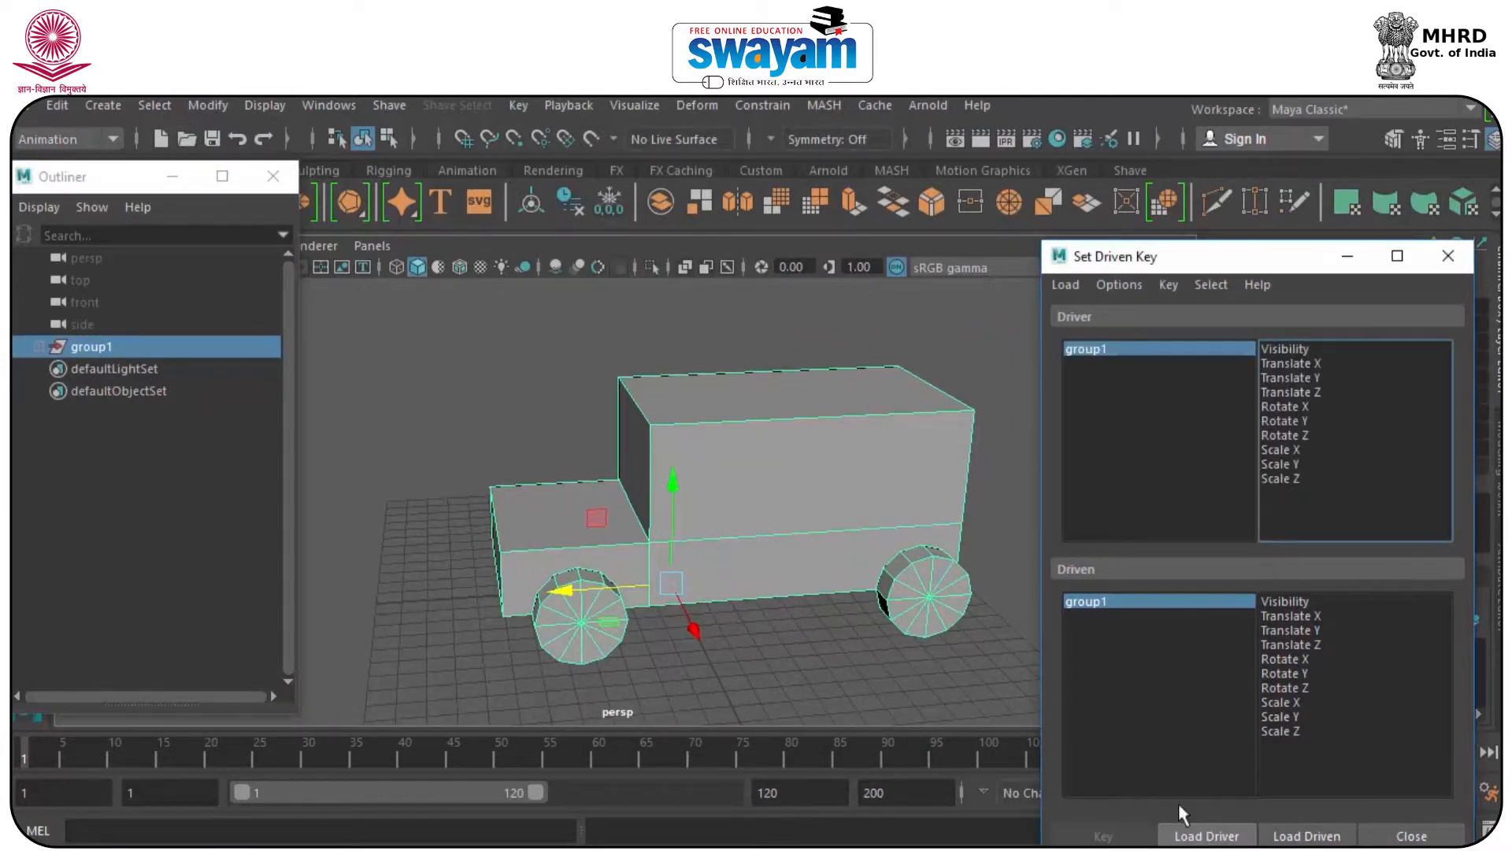
- Select all four wheels of the vehicle and load them as the driven objects
alt+middle_drag(728, 520, 764, 419)
click(630, 496)
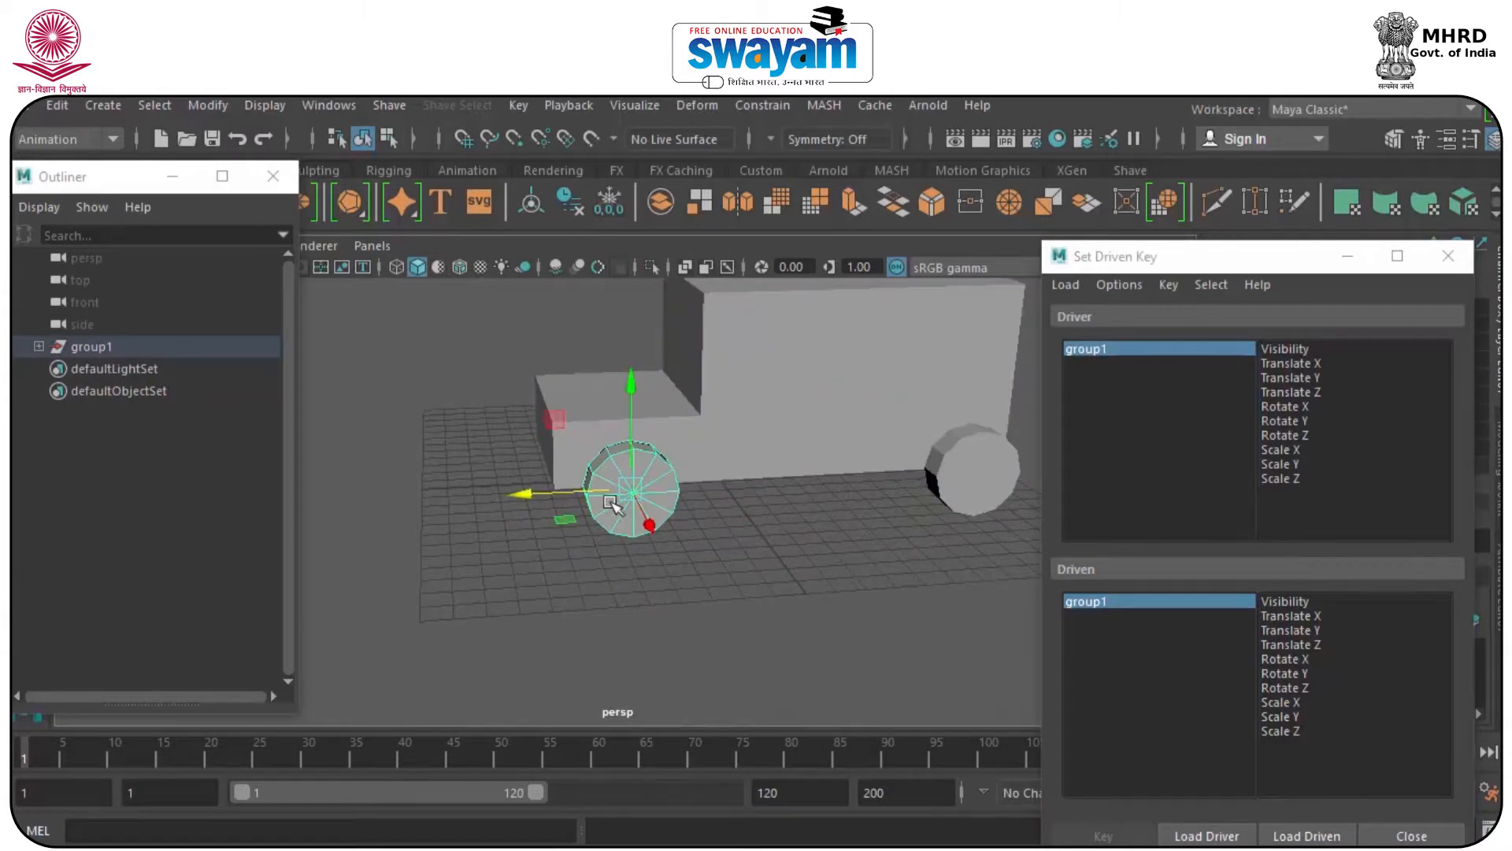
alt+drag(630, 496, 768, 471)
click(526, 471)
click(747, 522)
click(614, 540)
alt+drag(807, 557, 698, 553)
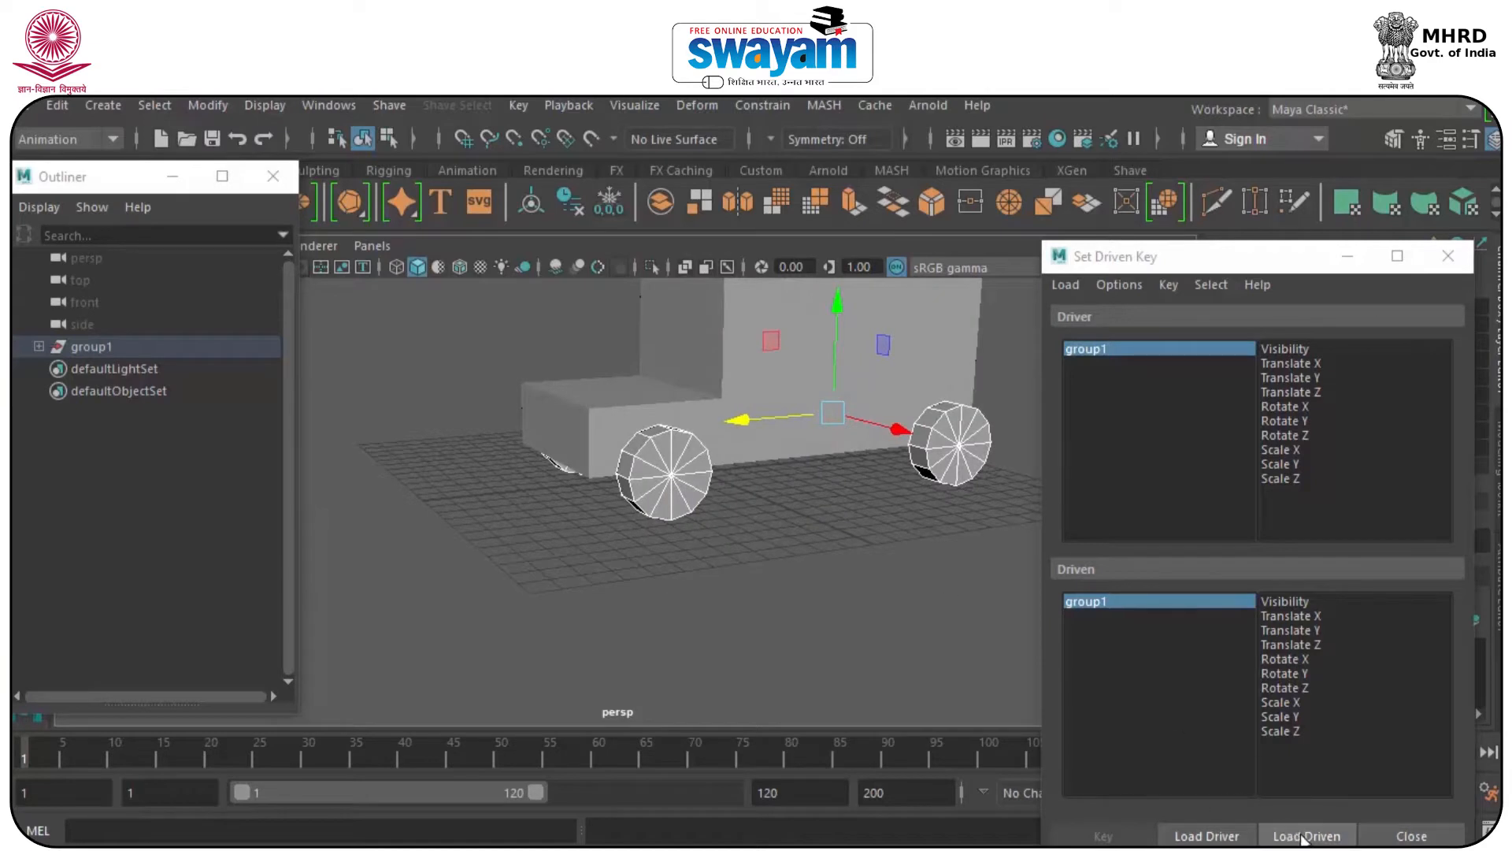
click(1307, 837)
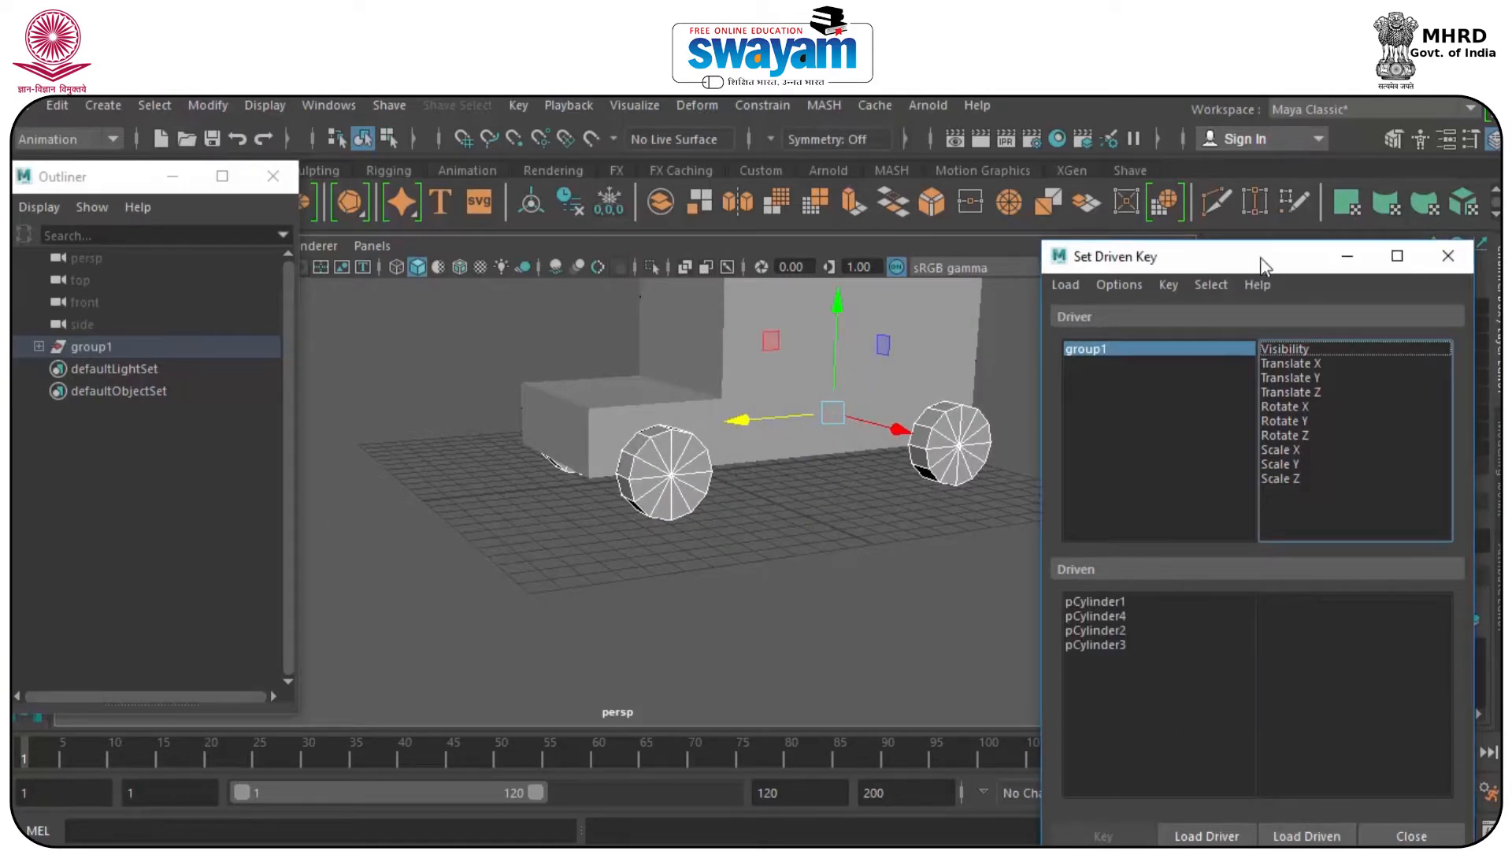
- Test the driver's travel axis by moving group1 to about 7.303 in Translate Z, and reset it to 0
drag(1264, 264, 1139, 292)
click(1040, 438)
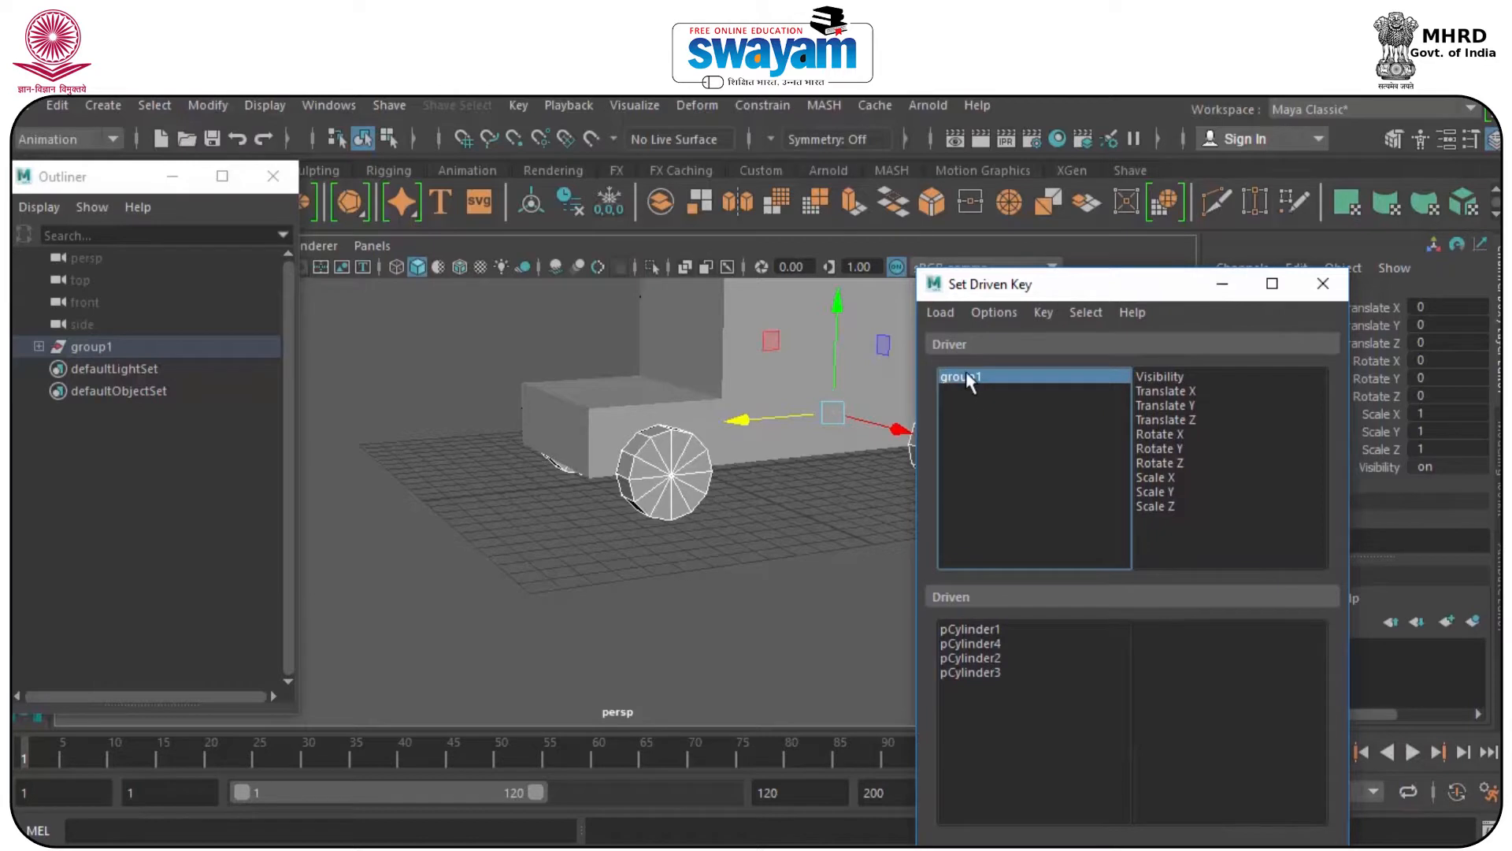
click(969, 378)
click(1223, 284)
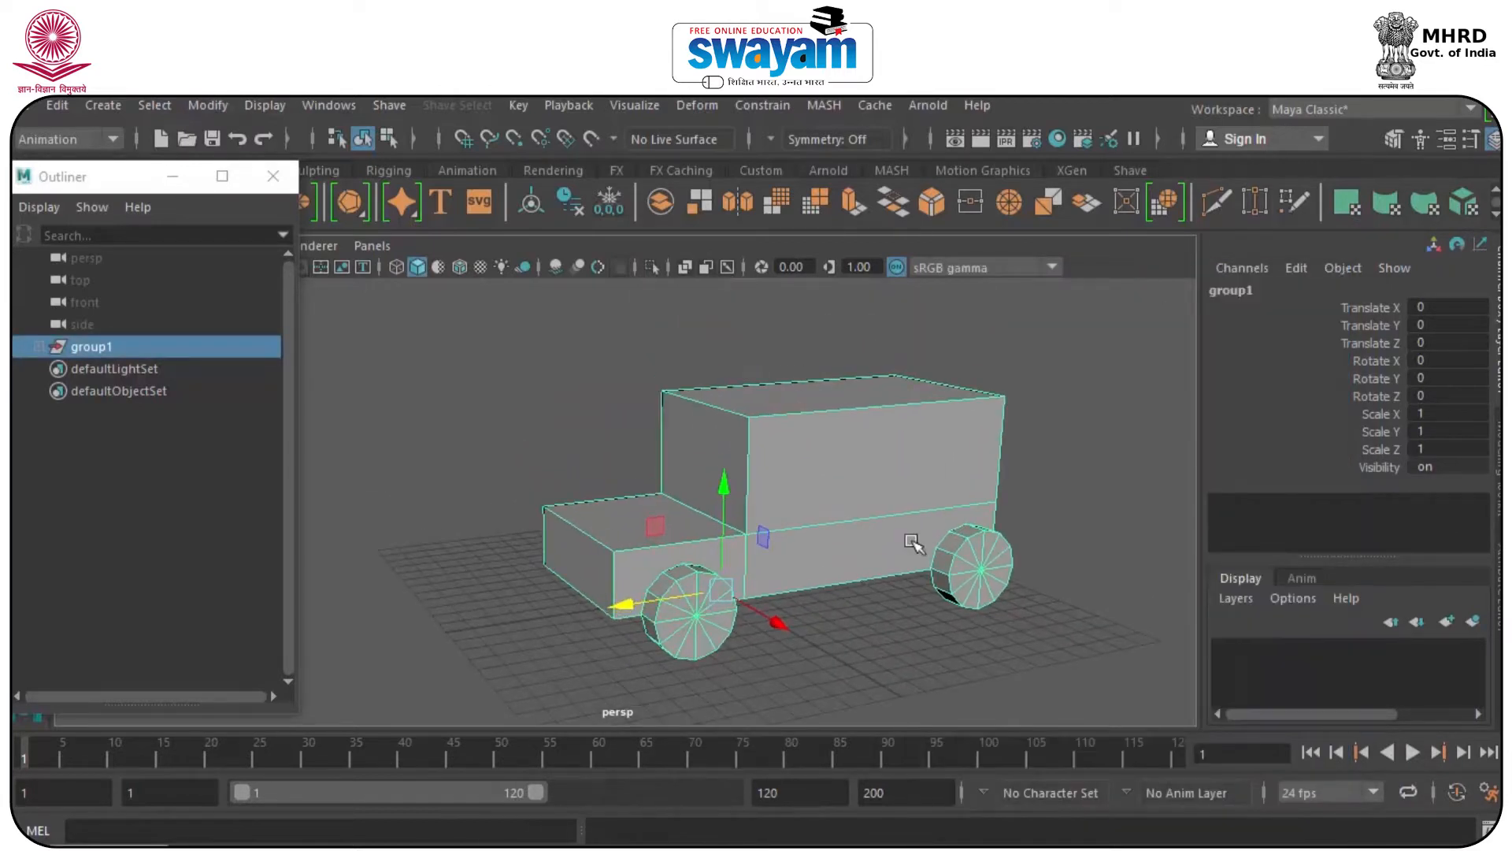
drag(676, 595, 516, 620)
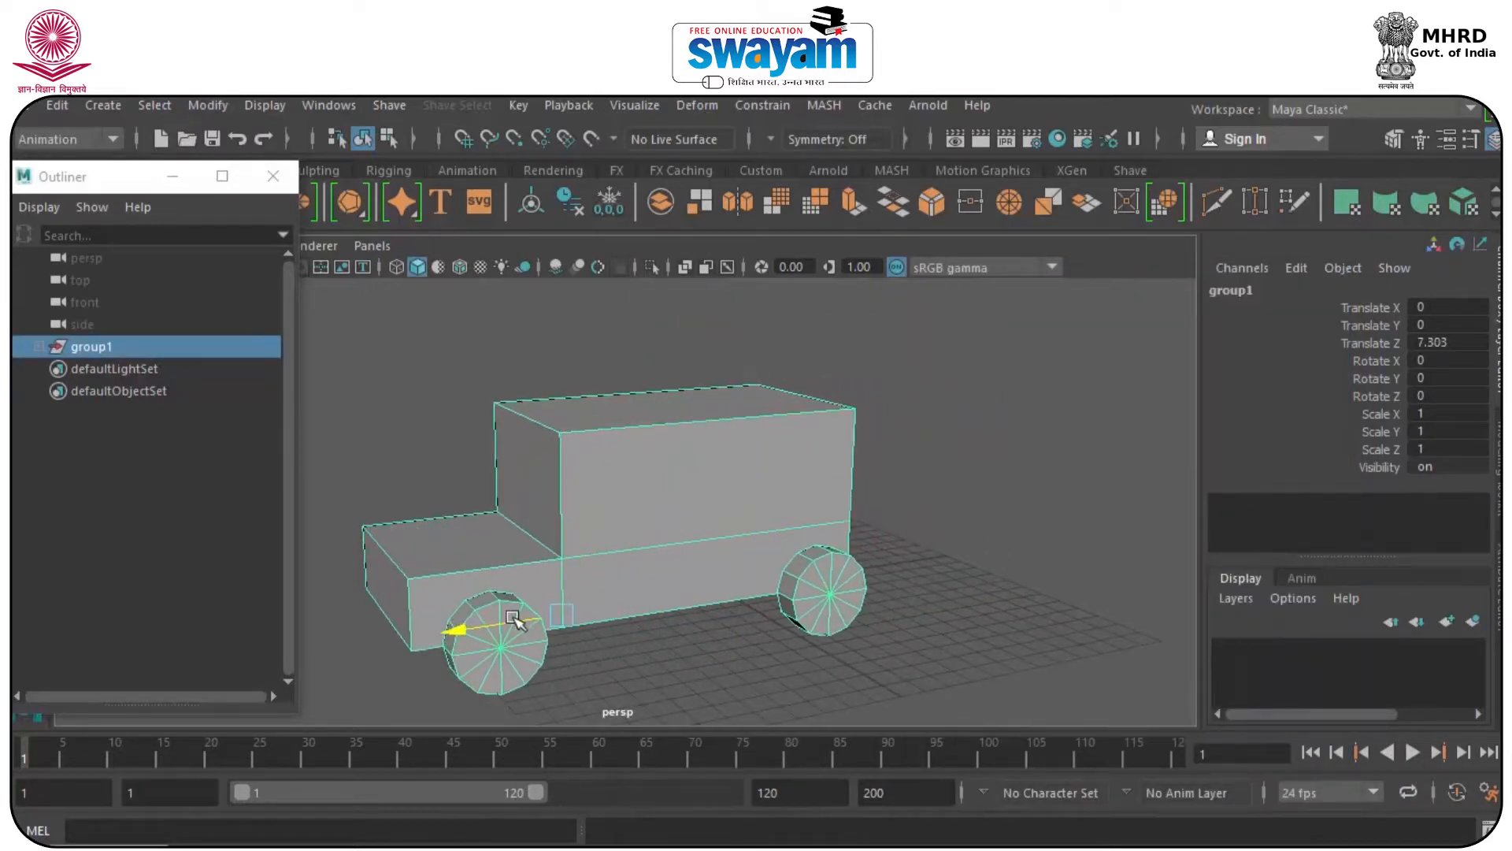
double_click(1438, 342)
text(0)
key(Return)
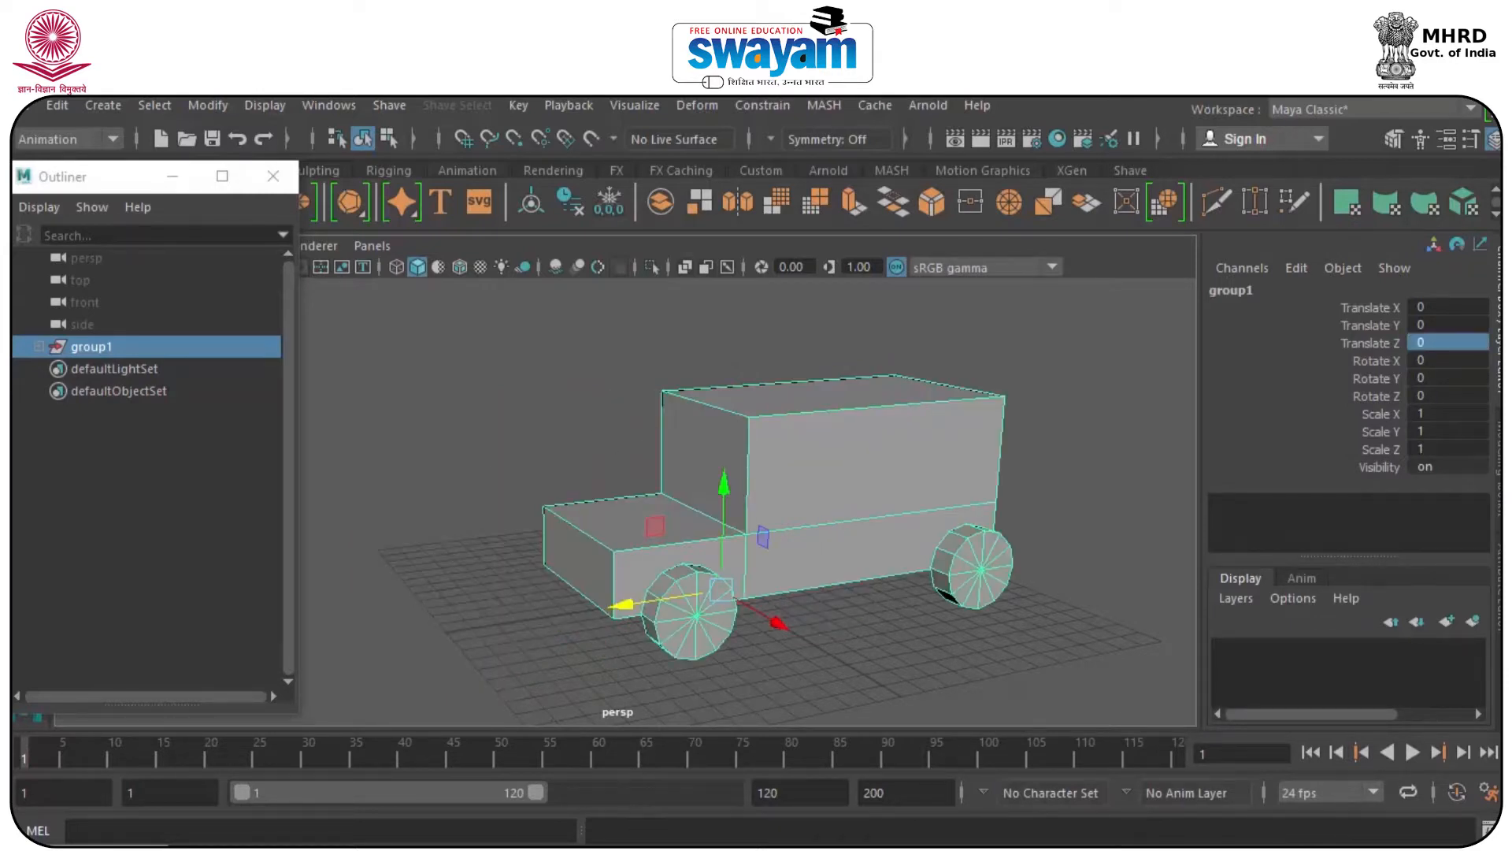
- Choose Translate Z of group1 as the driver attribute and minimise the Set Driven Key window
click(47, 849)
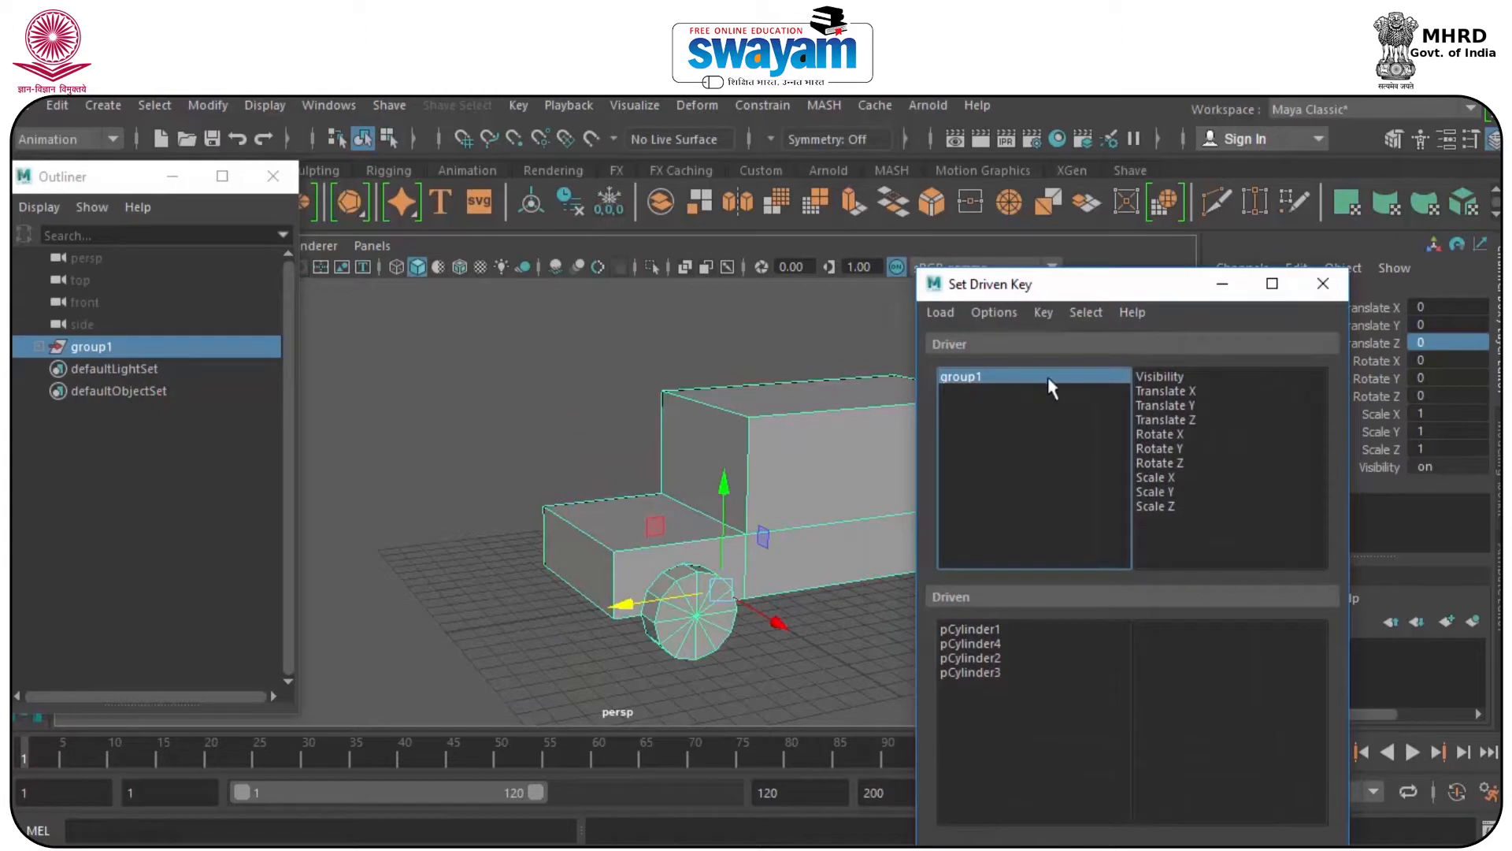
click(1184, 420)
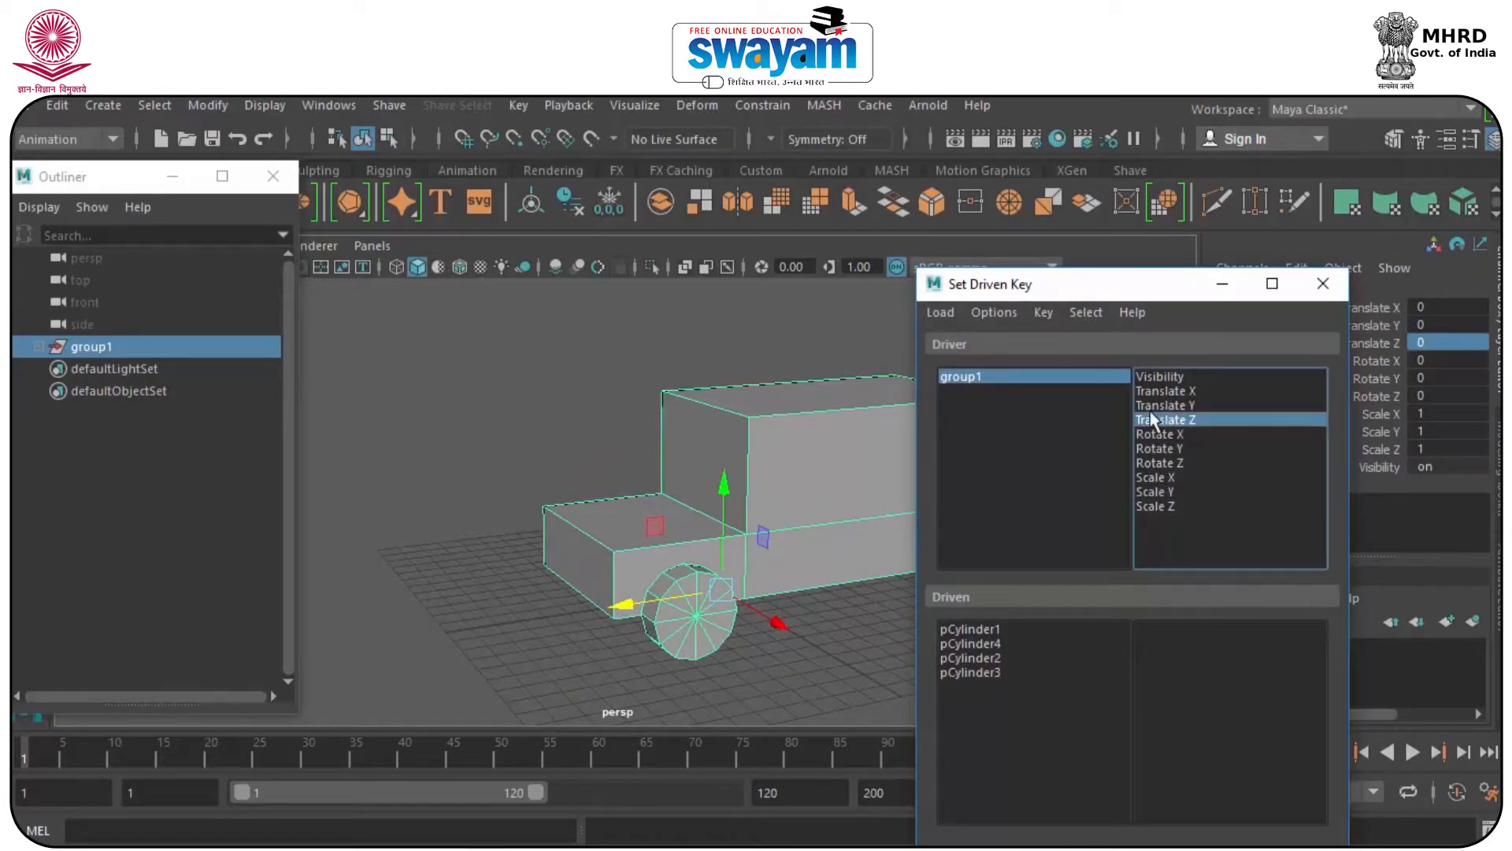
click(1216, 284)
- Test the rolling axis by rotating the near front wheel to about 53.278 in Rotate X, and reset it to 0
click(843, 638)
click(698, 613)
key(e)
drag(642, 543, 558, 613)
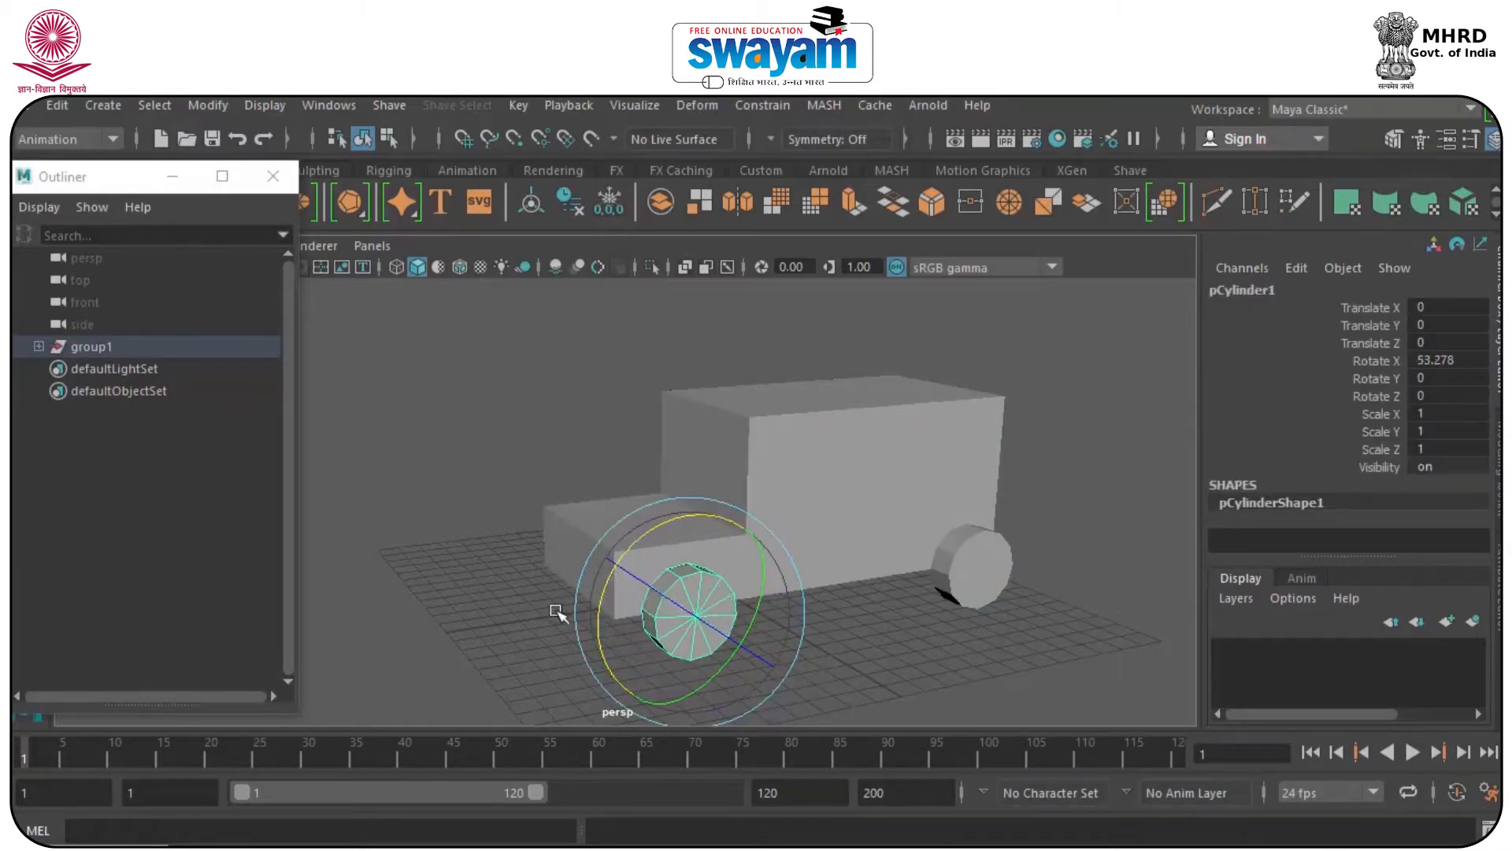
double_click(1470, 359)
key(Return)
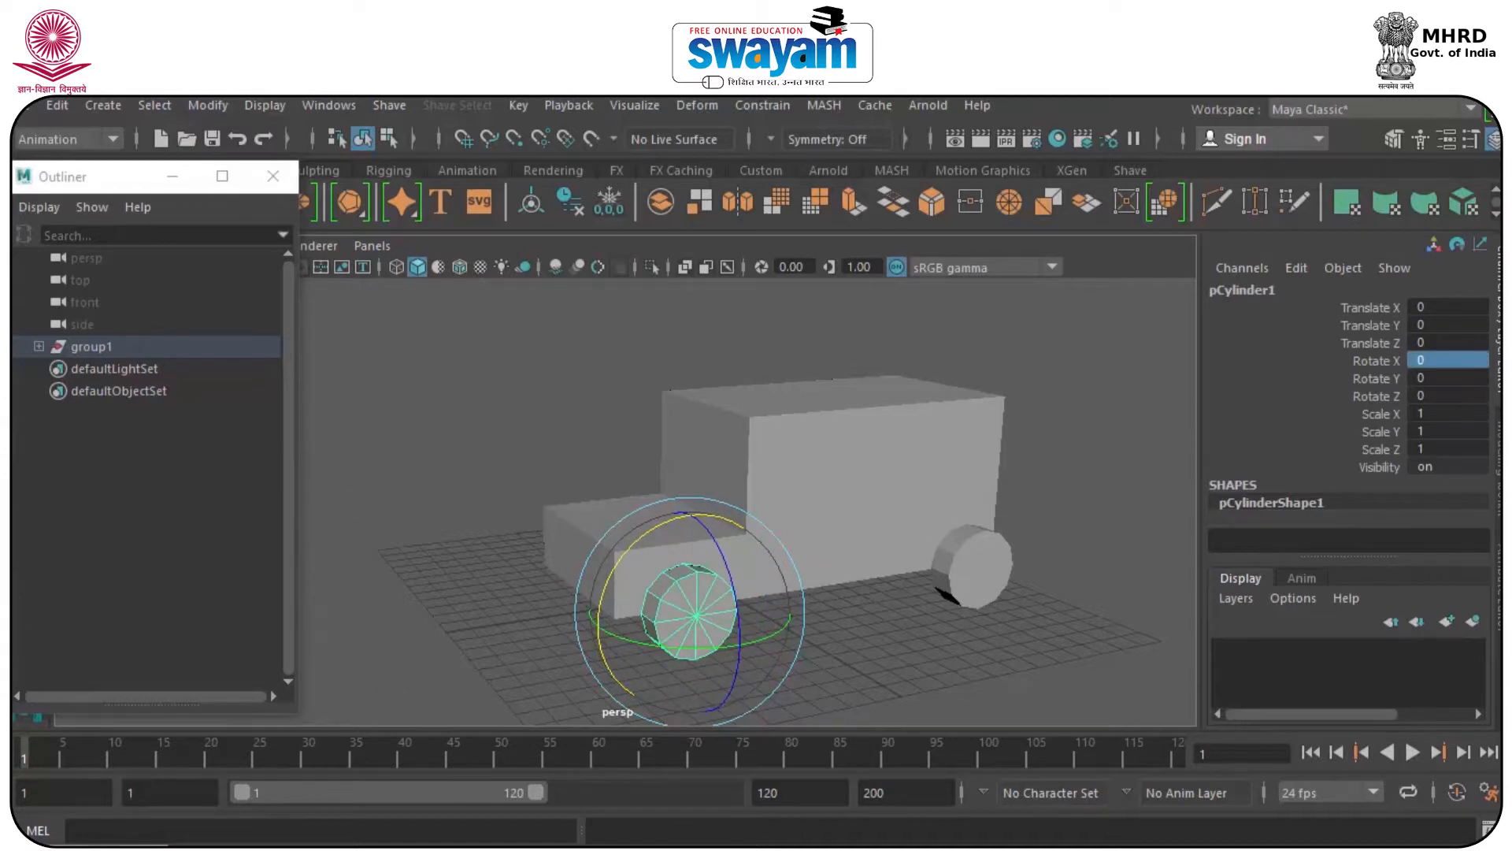
- Bring back the Set Driven Key window and choose Rotate X of all four cylinders as the driven attribute
click(84, 845)
click(1022, 758)
click(970, 639)
click(976, 627)
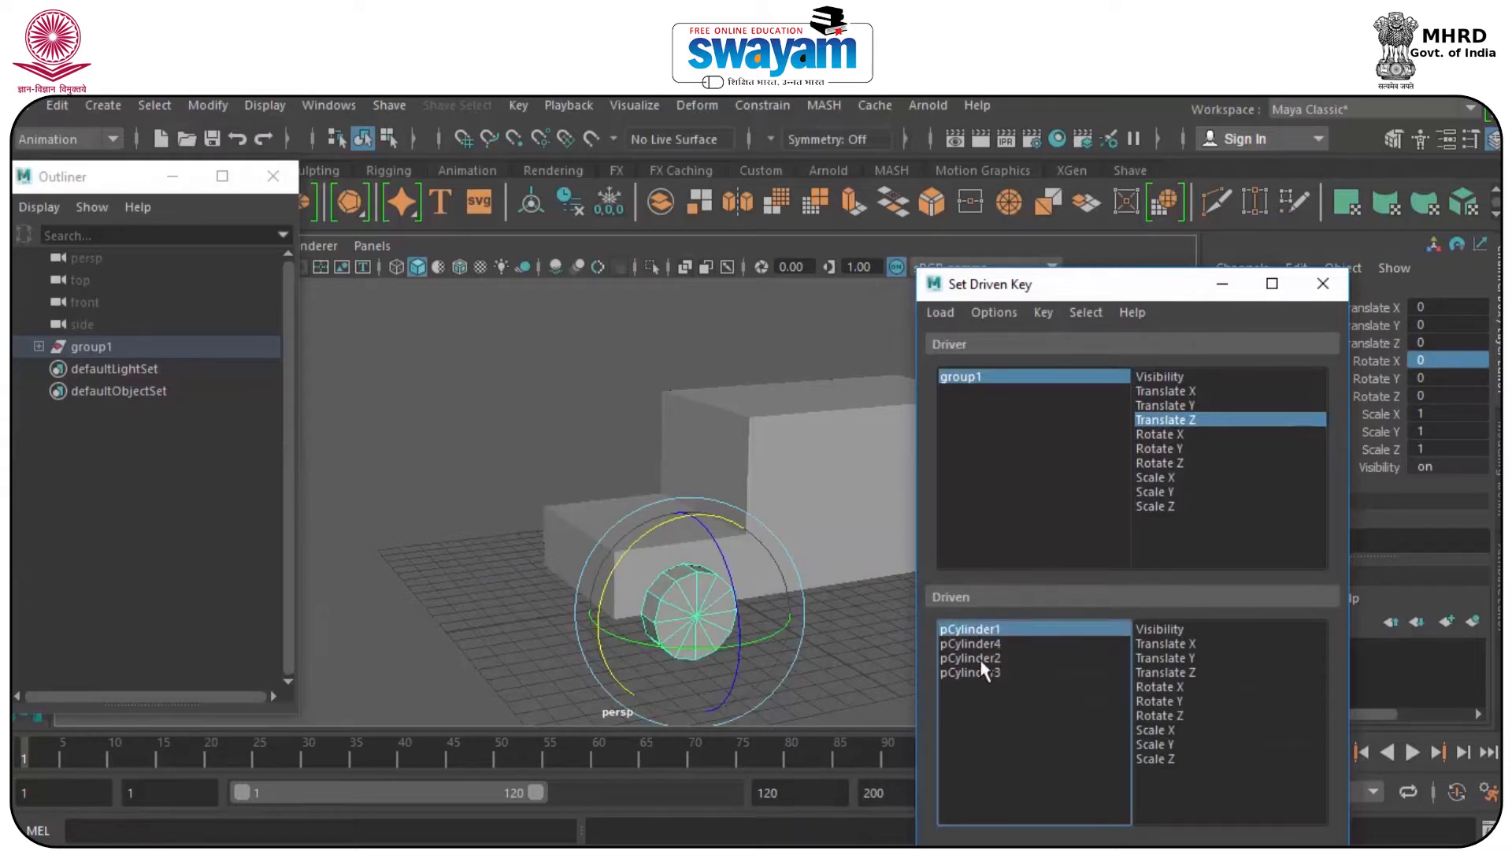
shift+click(983, 674)
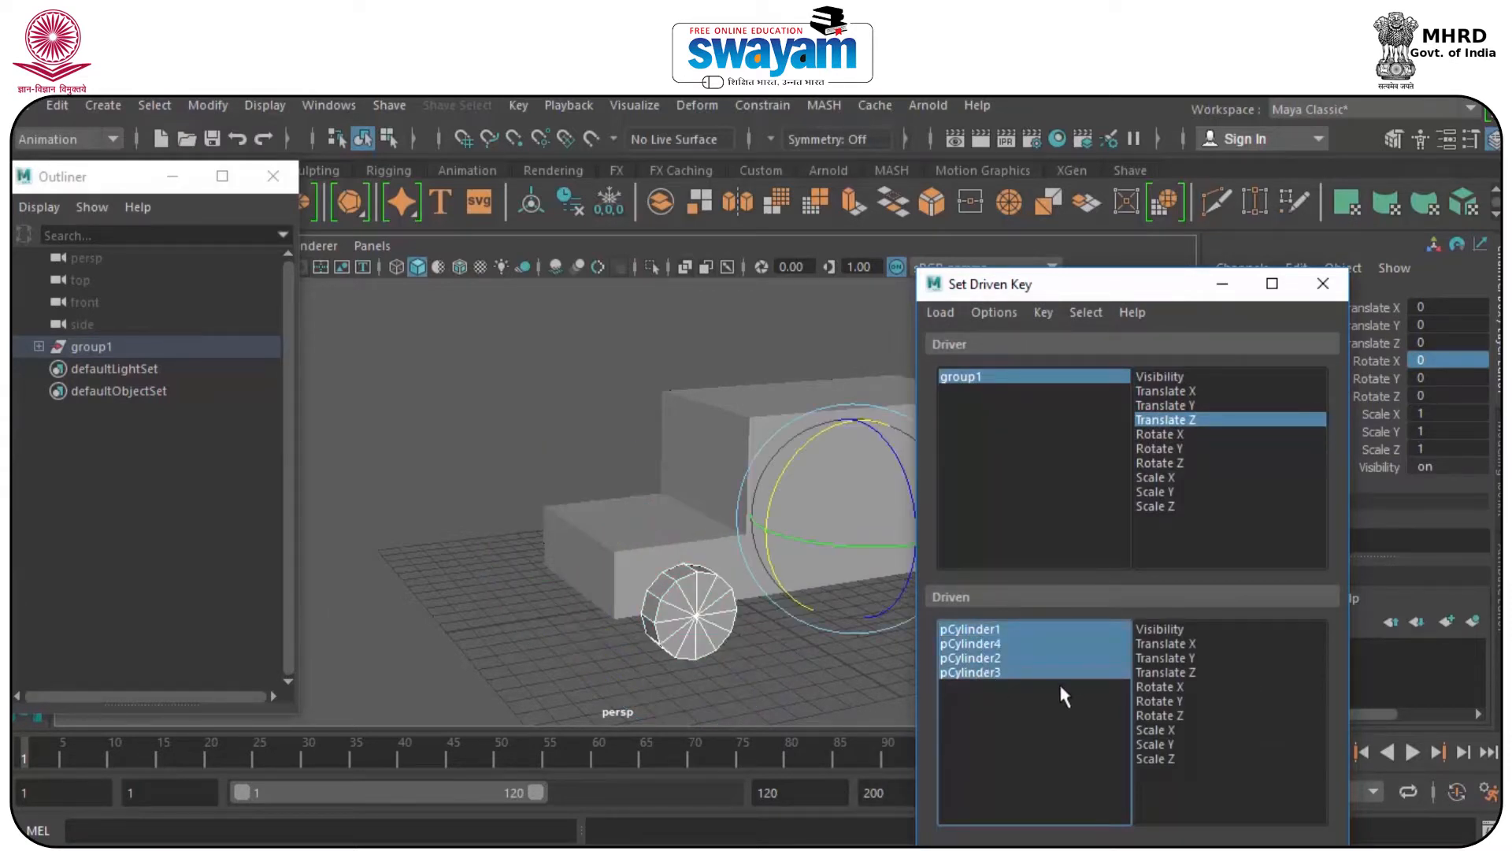
click(1158, 688)
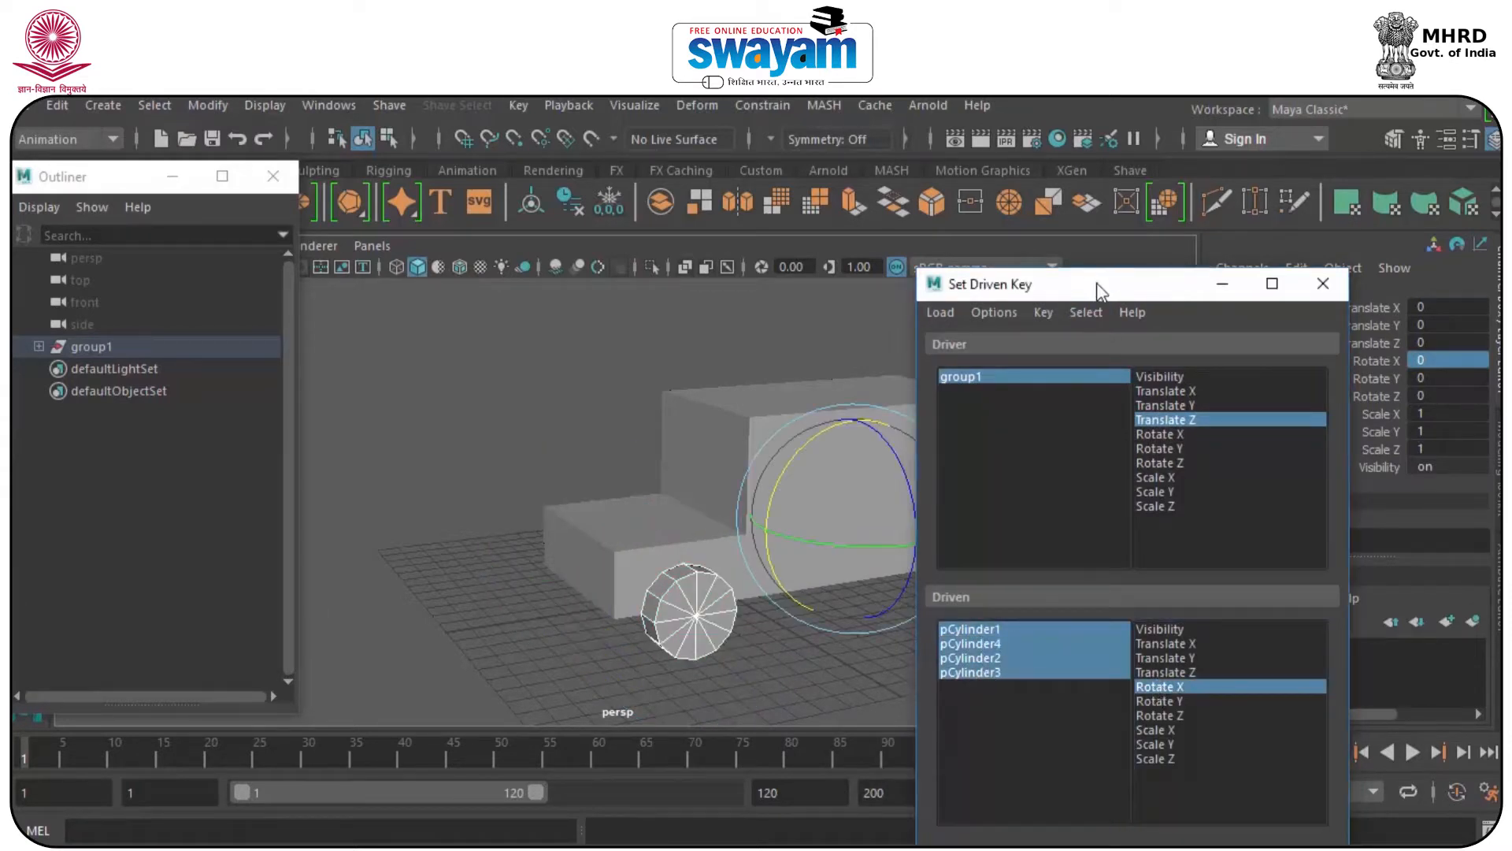
- Key the starting relation between group1's Translate Z and the four wheels' Rotate X, both at 0
drag(1097, 285, 1169, 193)
click(1052, 285)
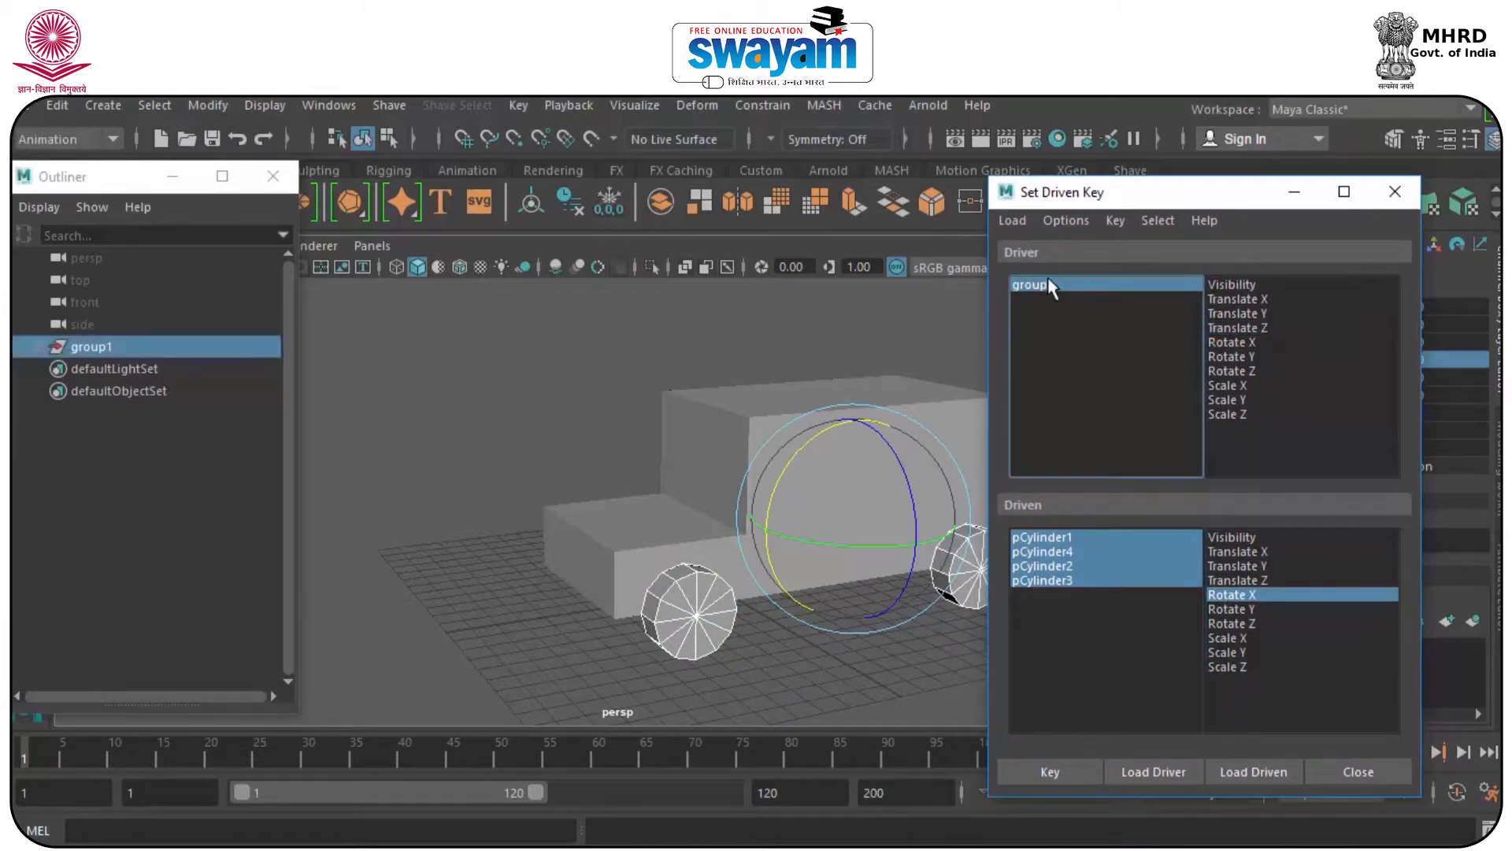
alt+drag(809, 534, 725, 642)
key(w)
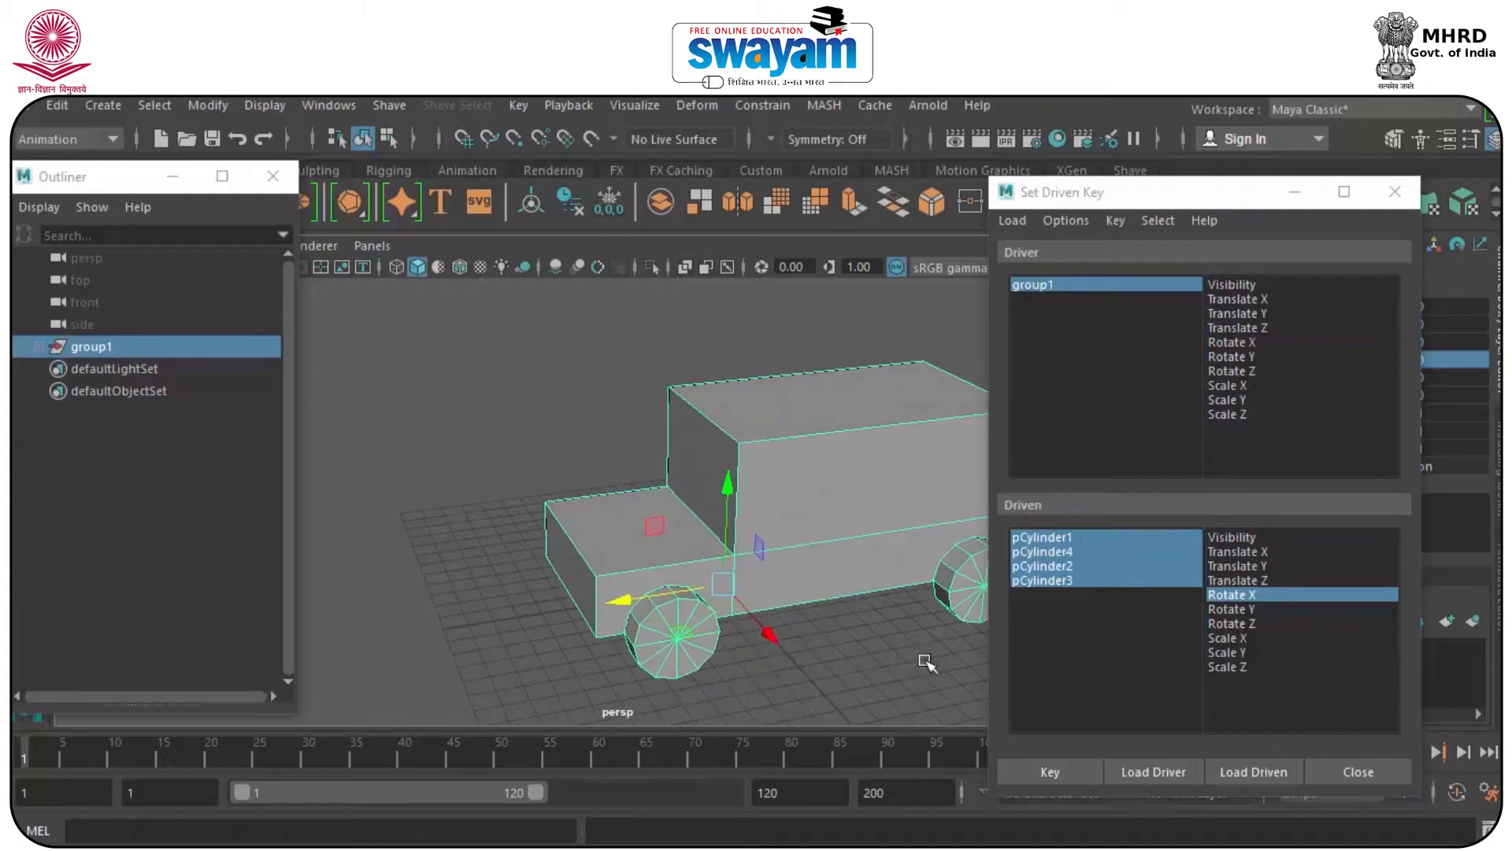
click(1051, 772)
alt+middle_drag(706, 564, 775, 486)
click(1270, 328)
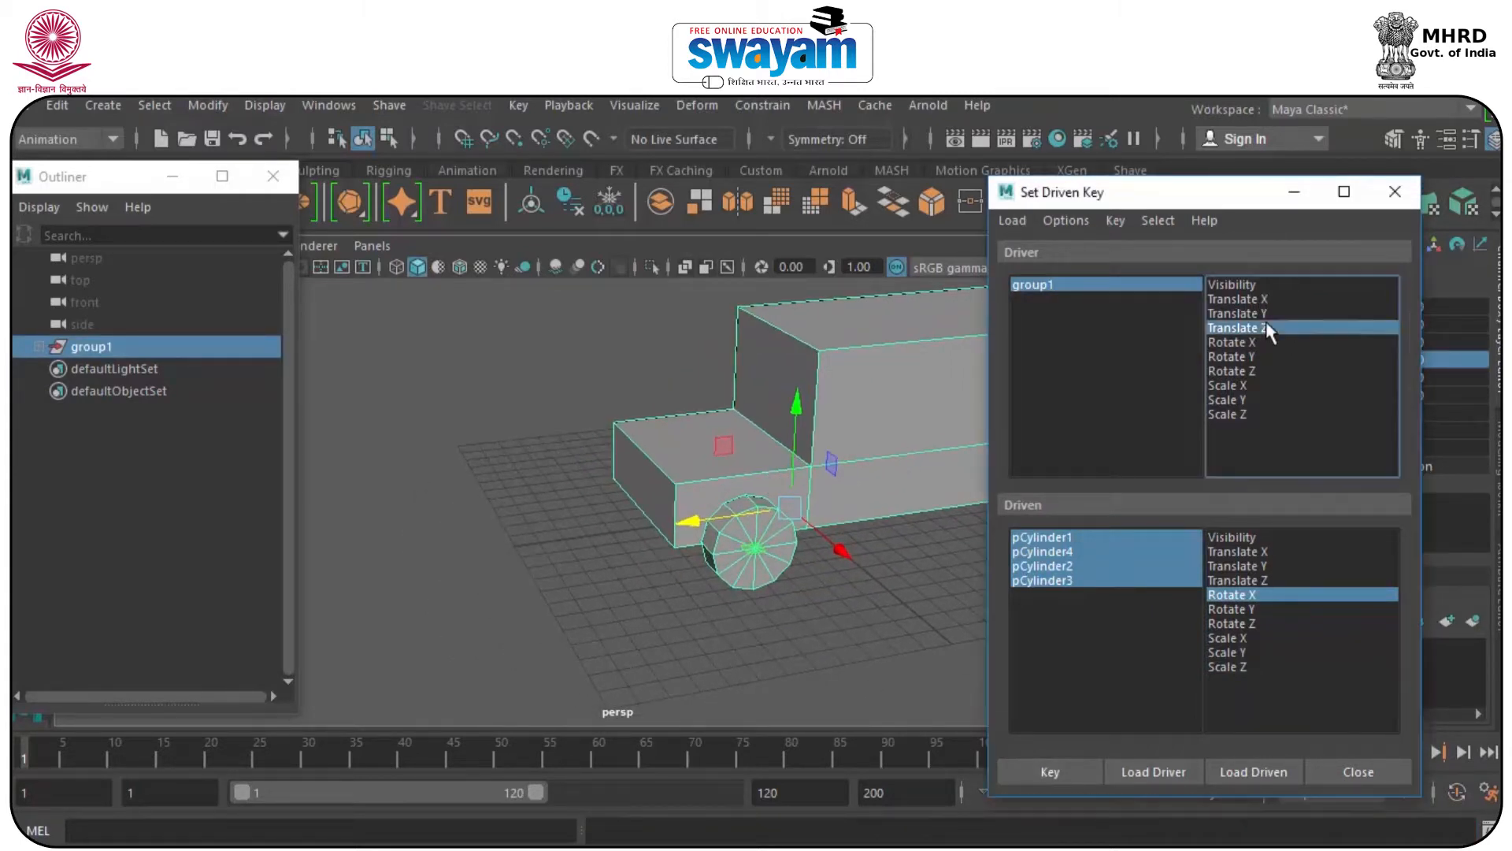
click(1053, 773)
- Move the vehicle group forward along Z to about 23.328
drag(693, 522, 73, 533)
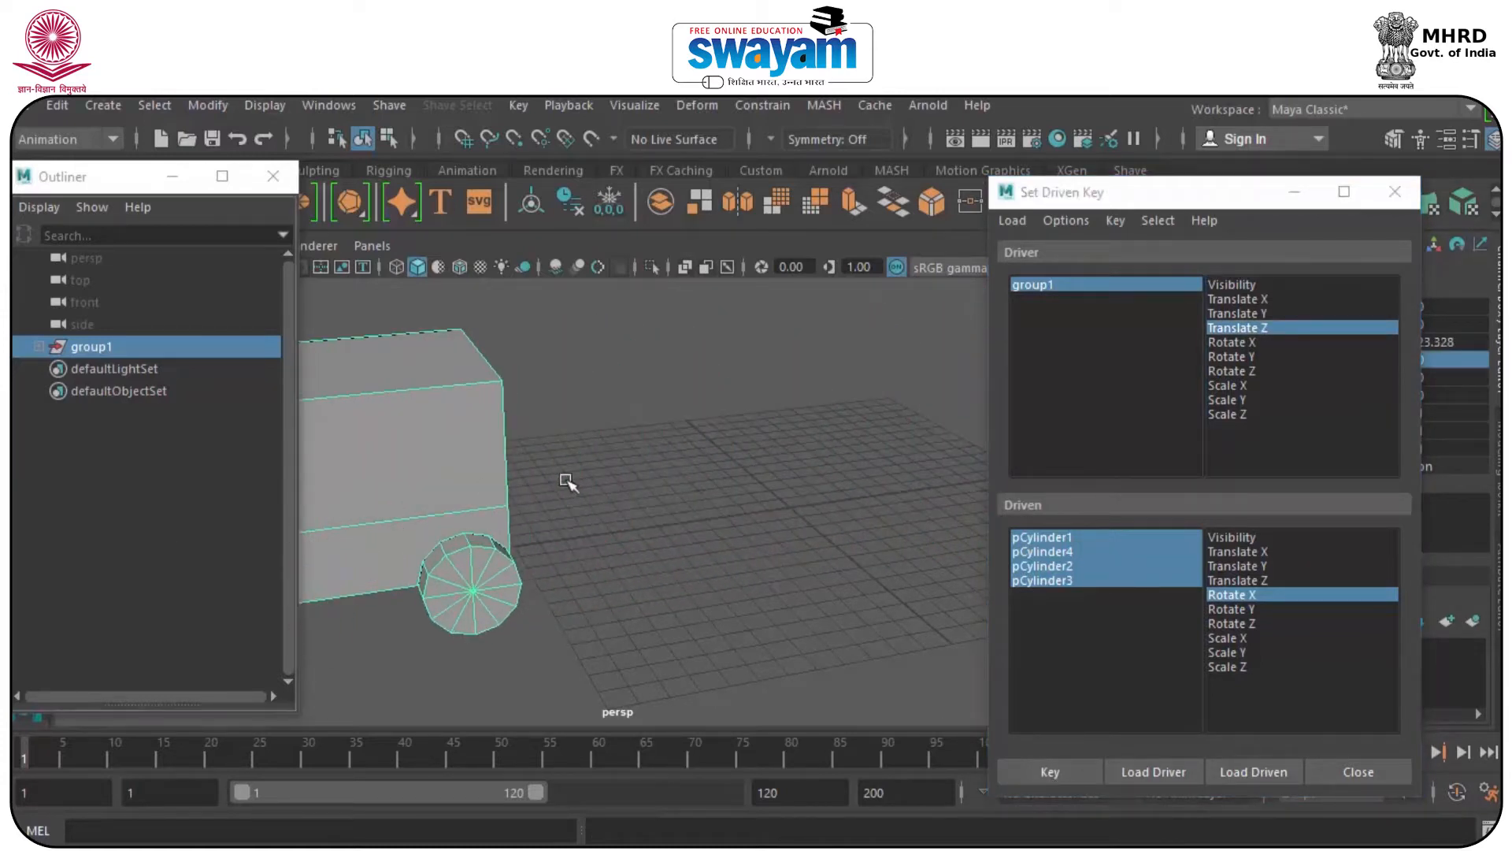
alt+middle_drag(567, 479, 1001, 365)
drag(608, 475, 567, 409)
- Set Rotate X of all four wheels to 360, key it against the vehicle's new position and dismiss the Set Driven Key window
click(1090, 660)
click(570, 554)
click(537, 502)
click(566, 408)
alt+drag(786, 428, 920, 387)
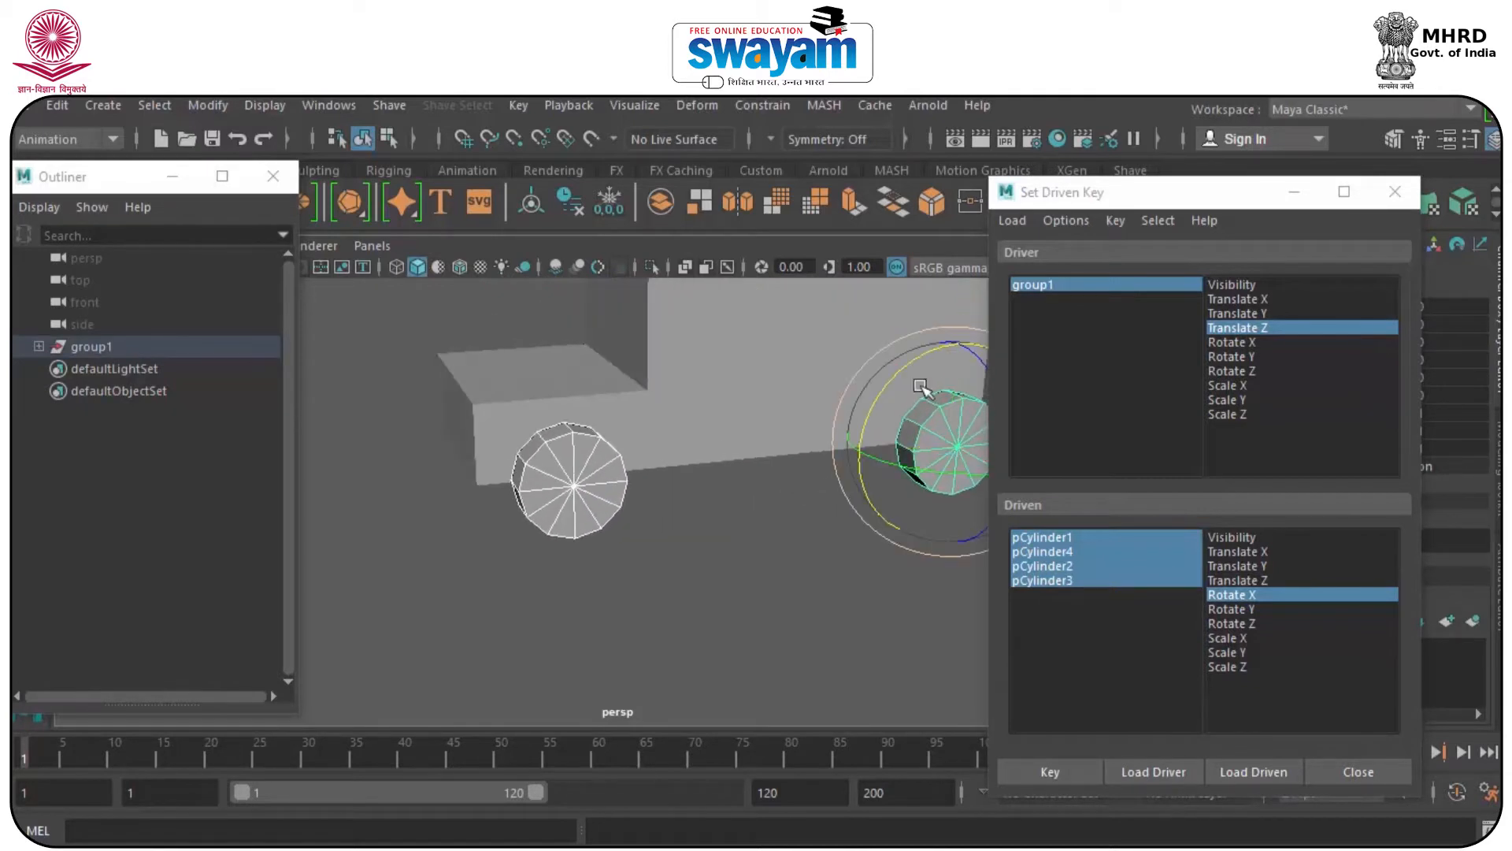
drag(1197, 197, 434, 227)
mouse_move(937, 362)
mouse_down()
mouse_move(912, 380)
mouse_move(931, 390)
mouse_up()
click(1428, 359)
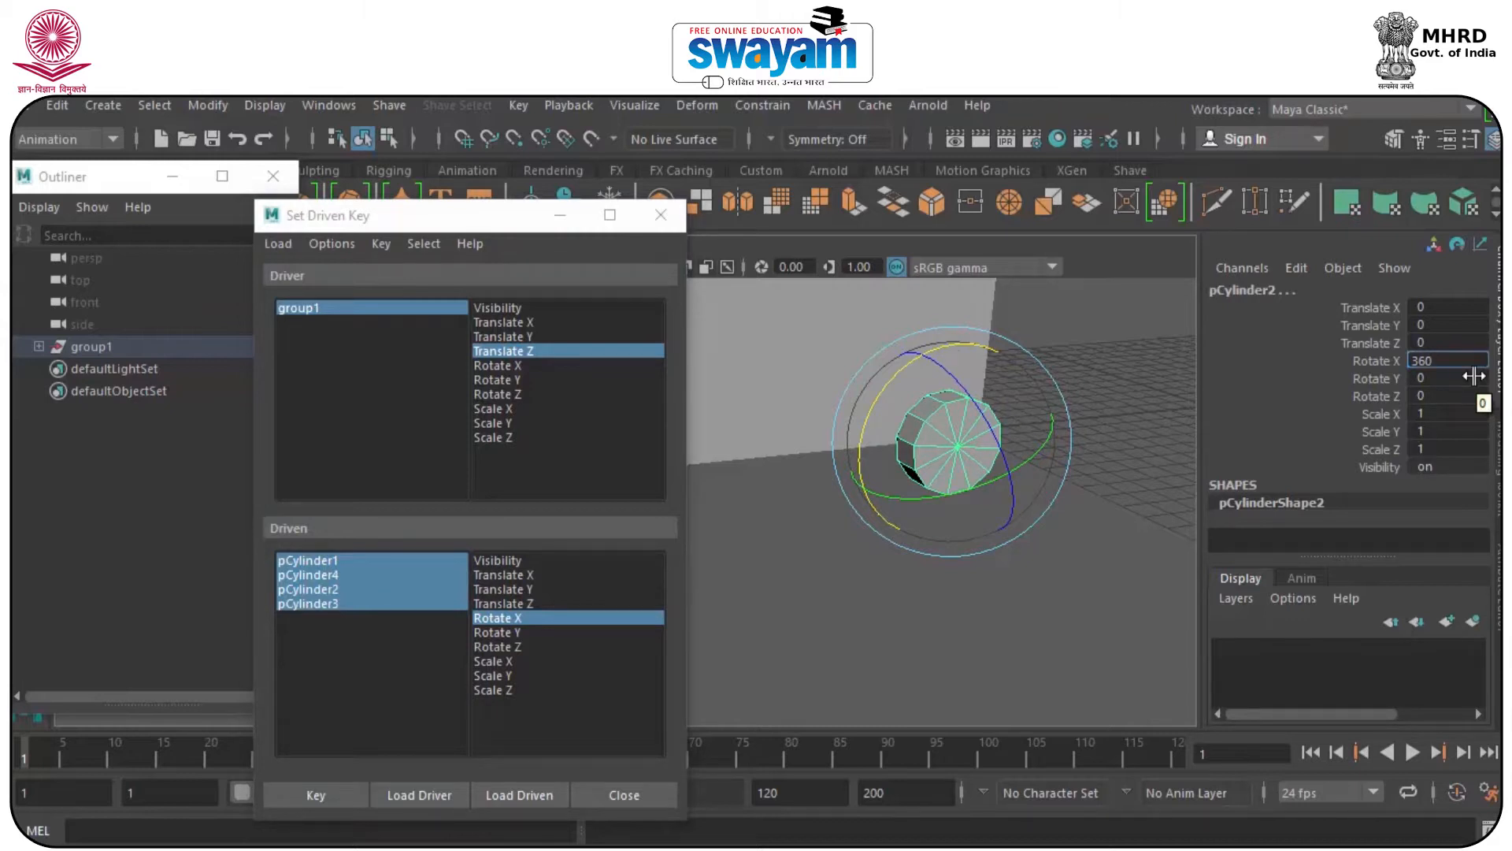
key(Return)
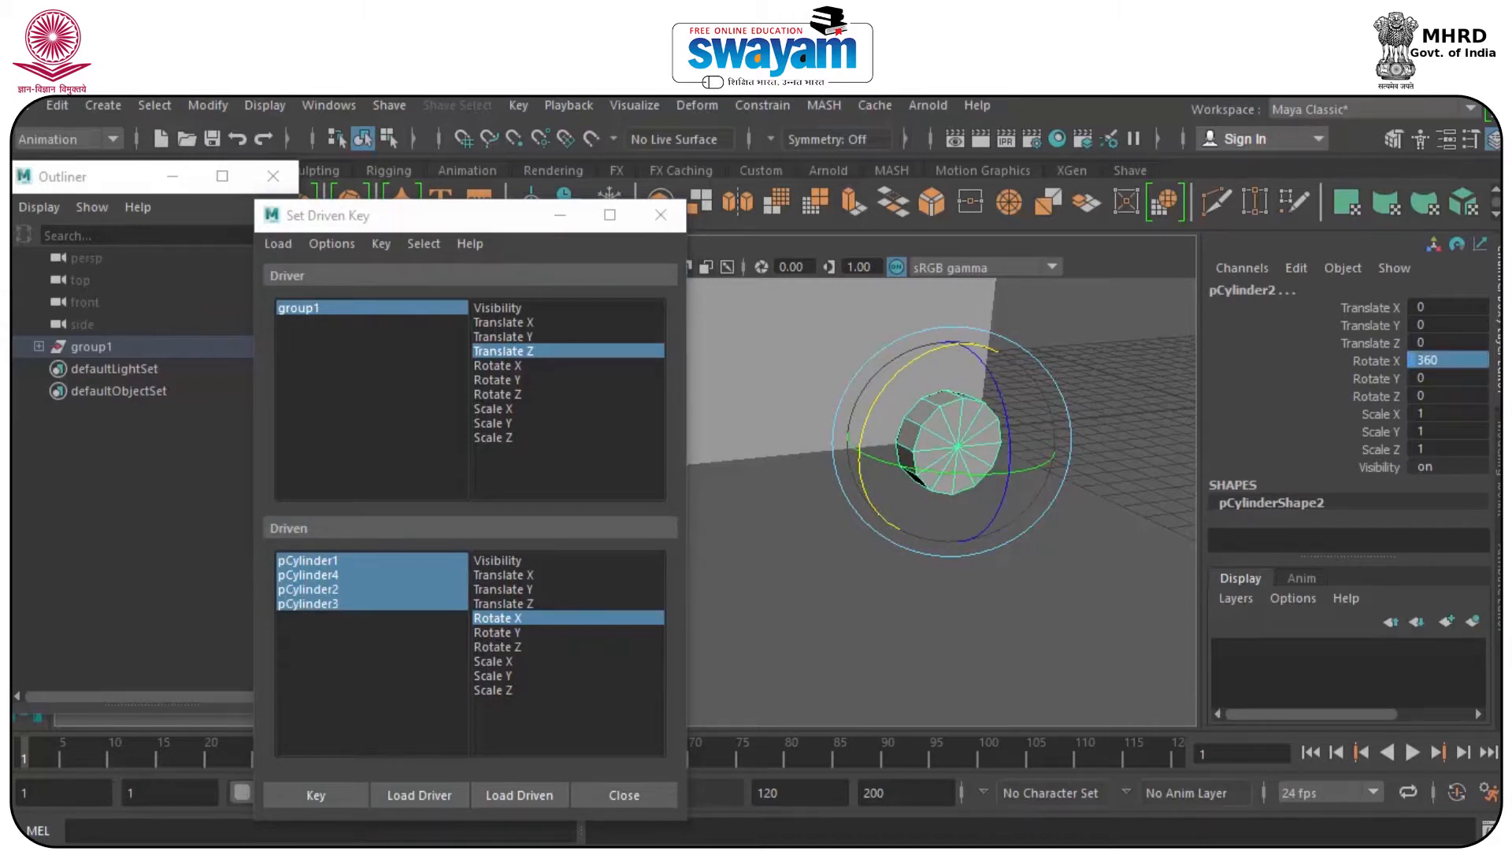
click(327, 787)
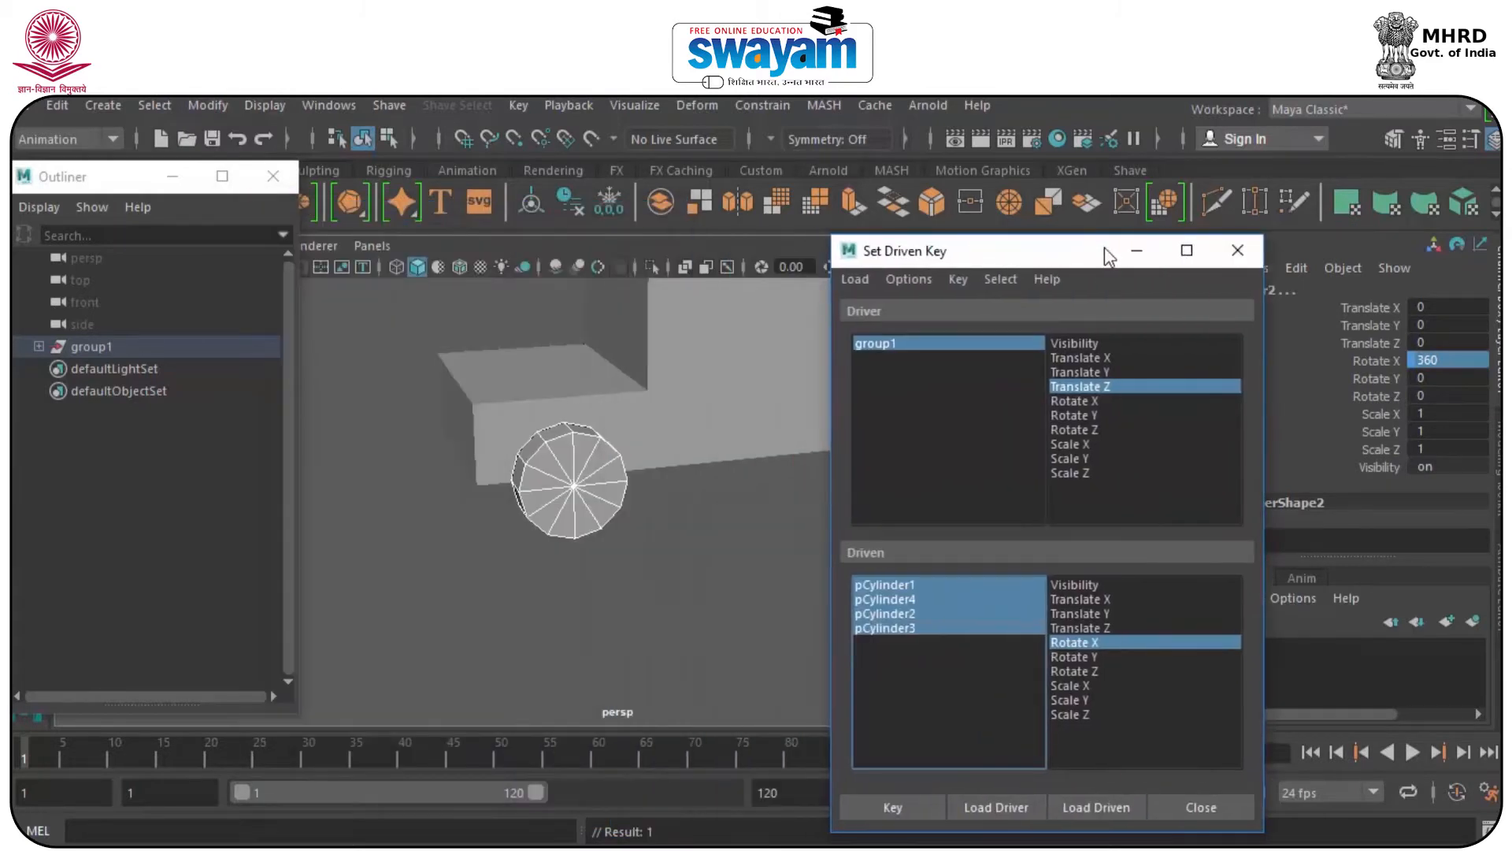
click(1238, 251)
- Select the vehicle group and move it along Z to about 19.984 to check the wheels' rolling
click(858, 564)
click(664, 391)
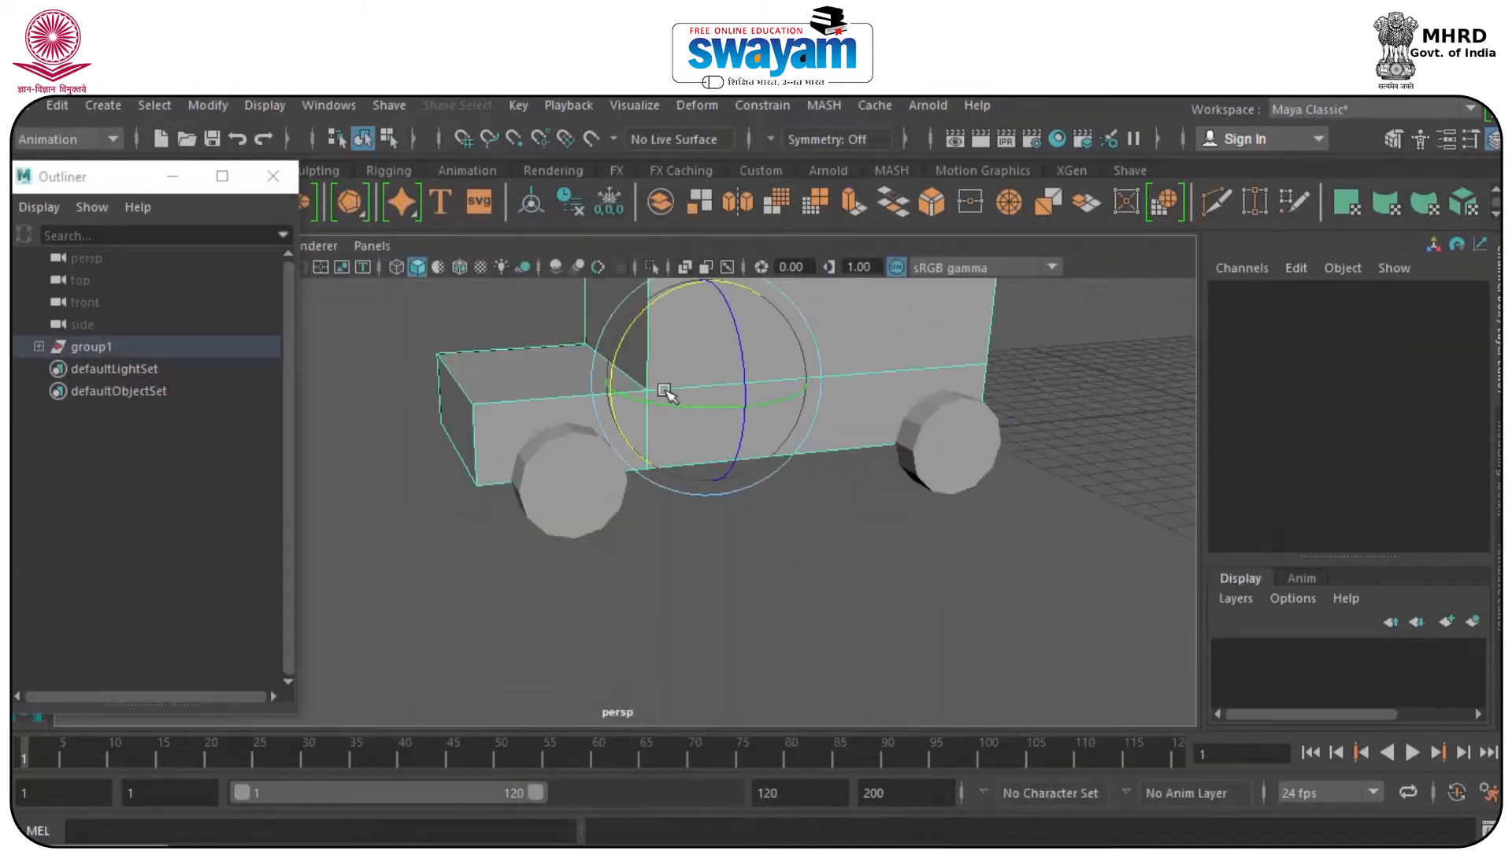
click(190, 352)
key(w)
drag(554, 472, 341, 625)
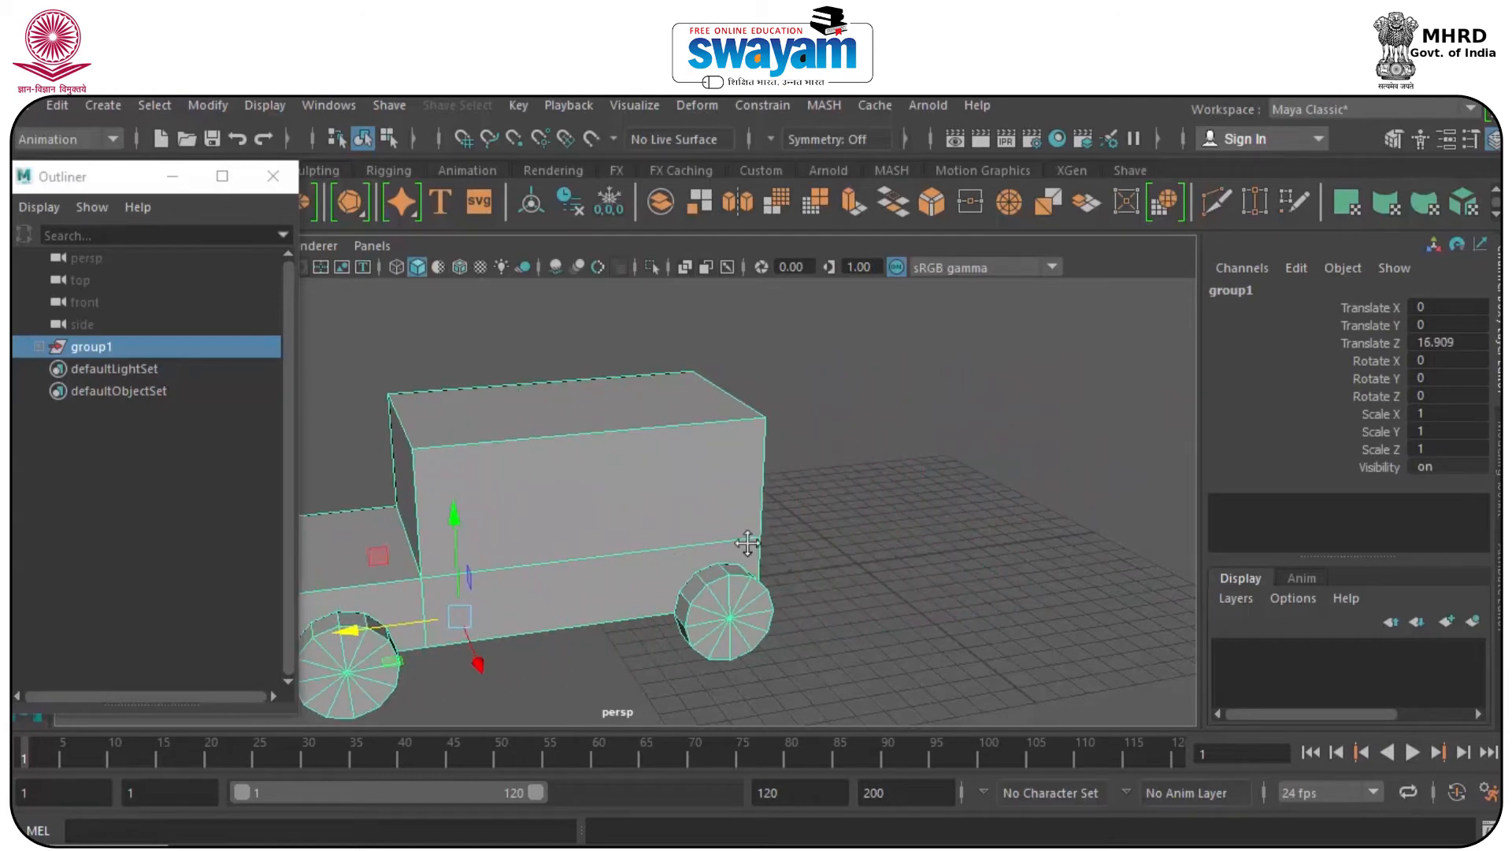
alt+middle_drag(341, 624, 740, 510)
drag(743, 508, 659, 542)
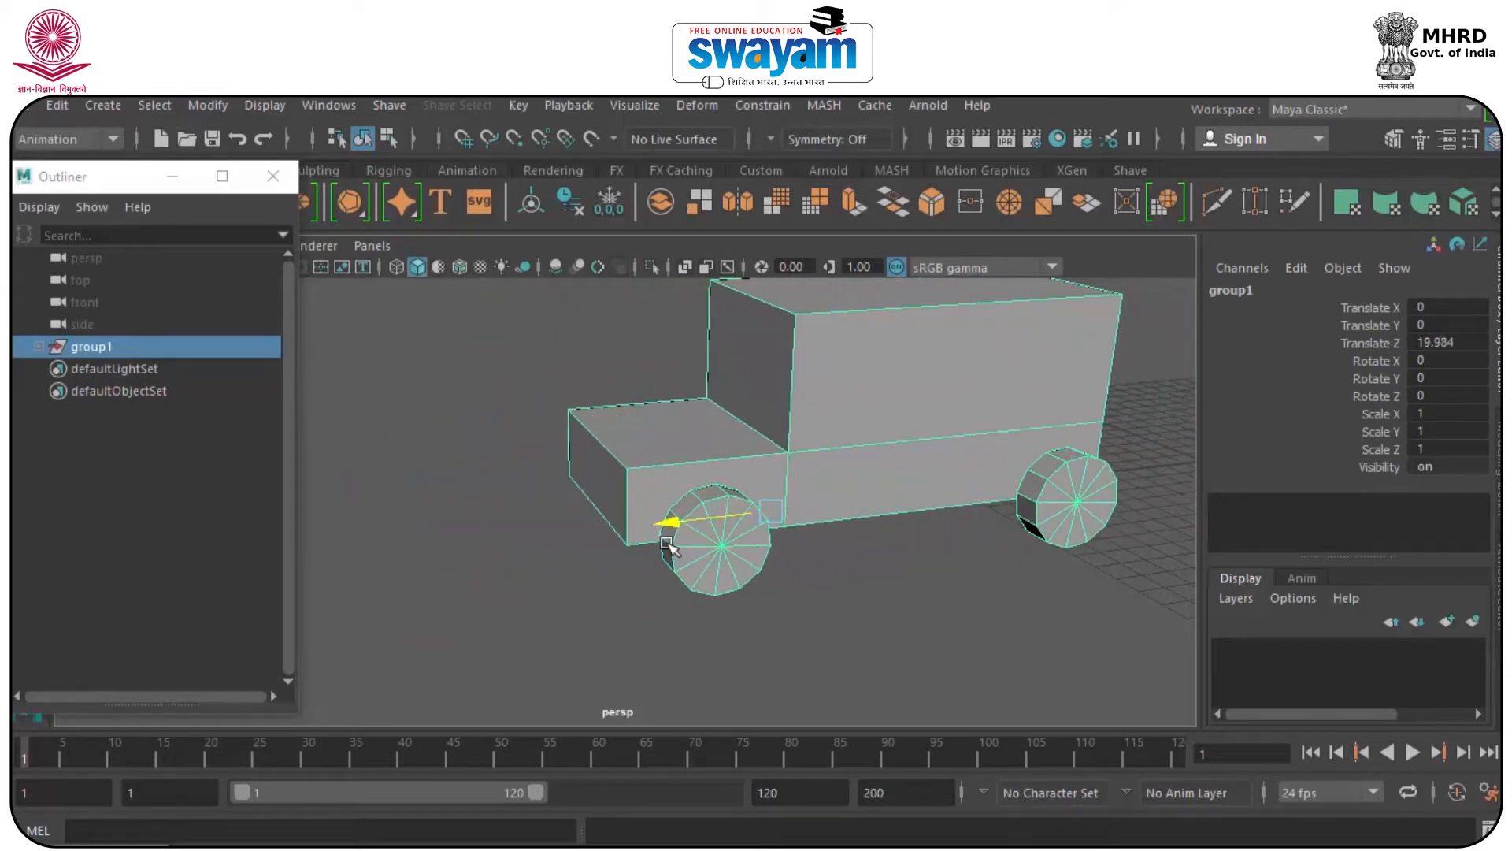
alt+drag(746, 591, 655, 575)
- Bring the Set Driven Key window back up and close it
click(55, 848)
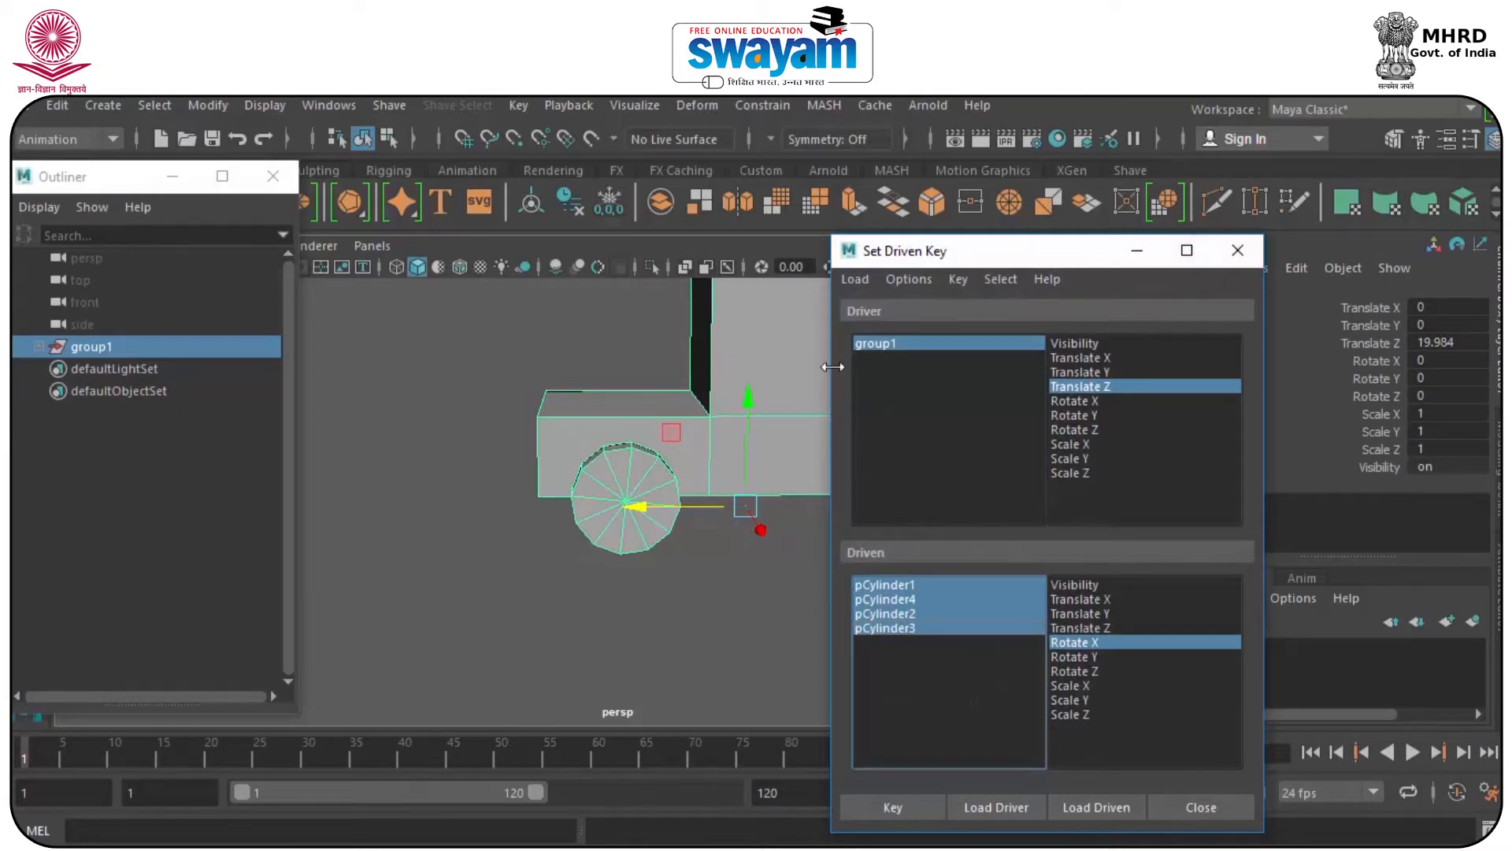
click(1237, 251)
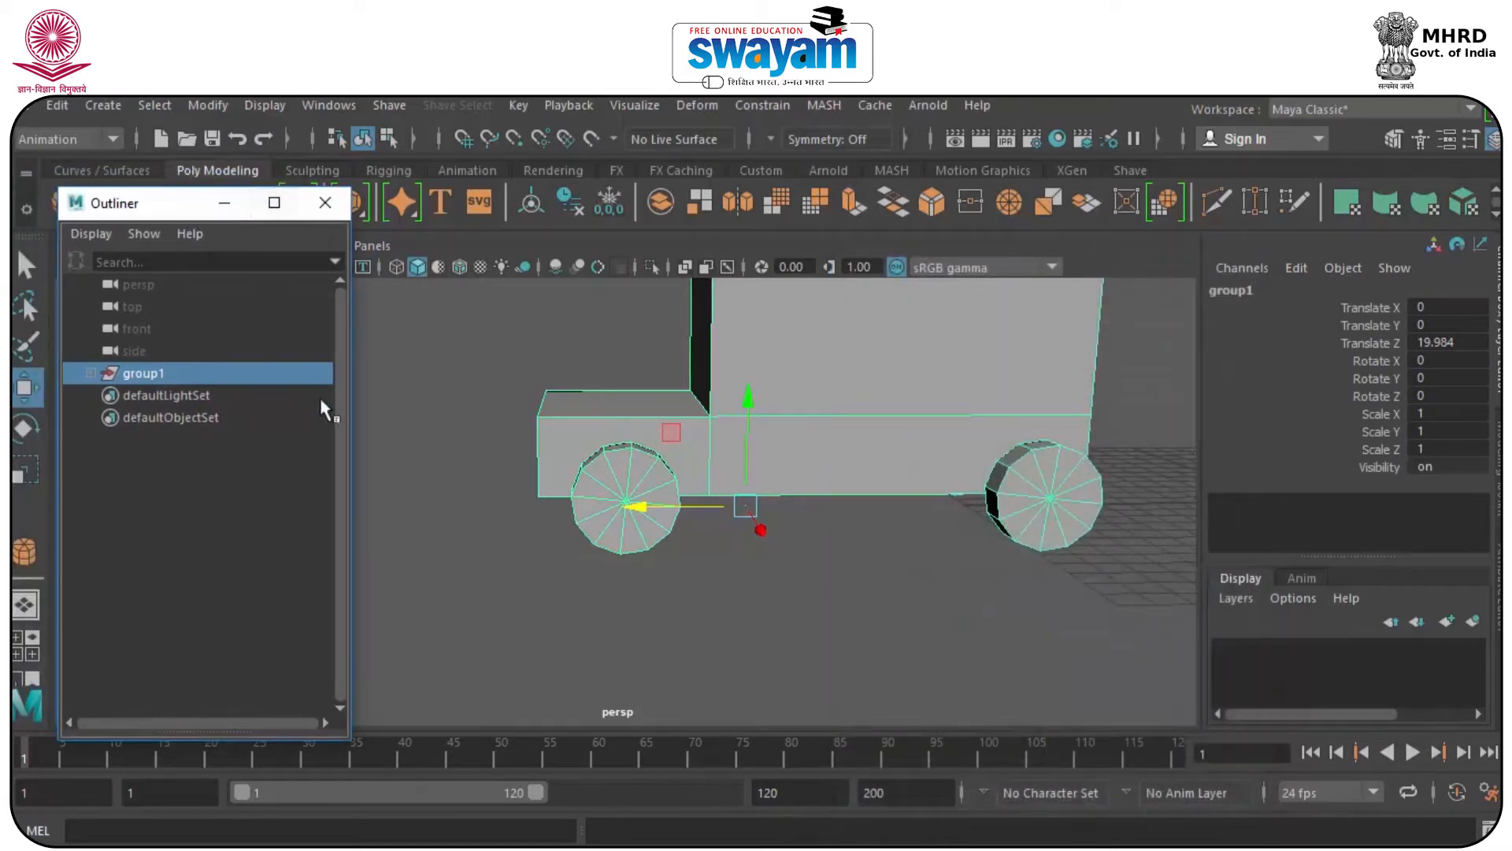
- Move the Outliner clear of the view and select the vehicle's body together with all four wheels
drag(160, 205, 1306, 285)
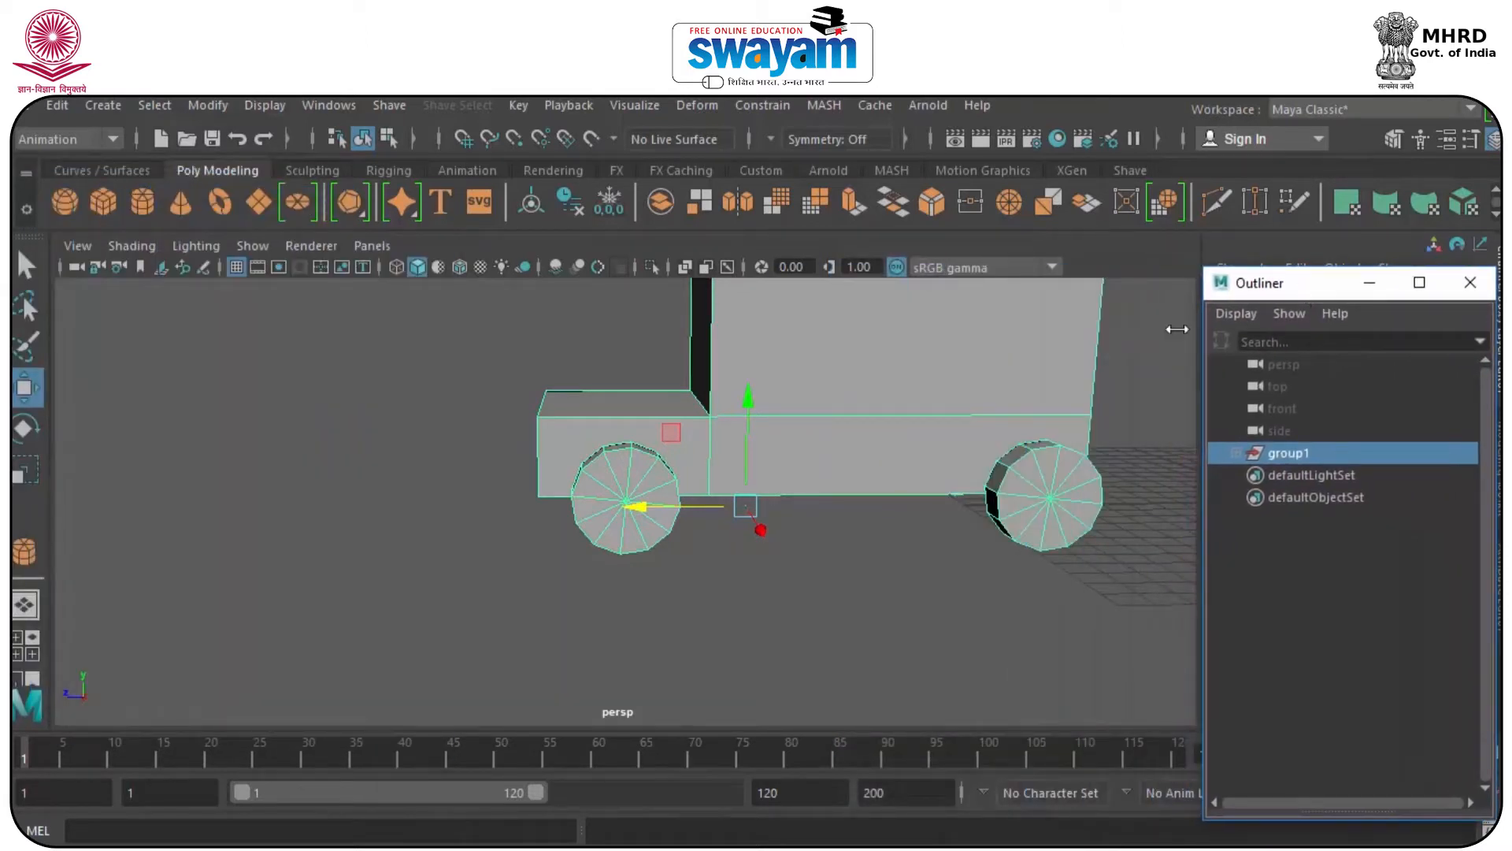
alt+middle_drag(736, 452, 665, 573)
drag(620, 598, 701, 606)
alt+drag(890, 685, 881, 658)
alt+middle_drag(901, 623, 820, 673)
click(820, 328)
drag(797, 322, 757, 476)
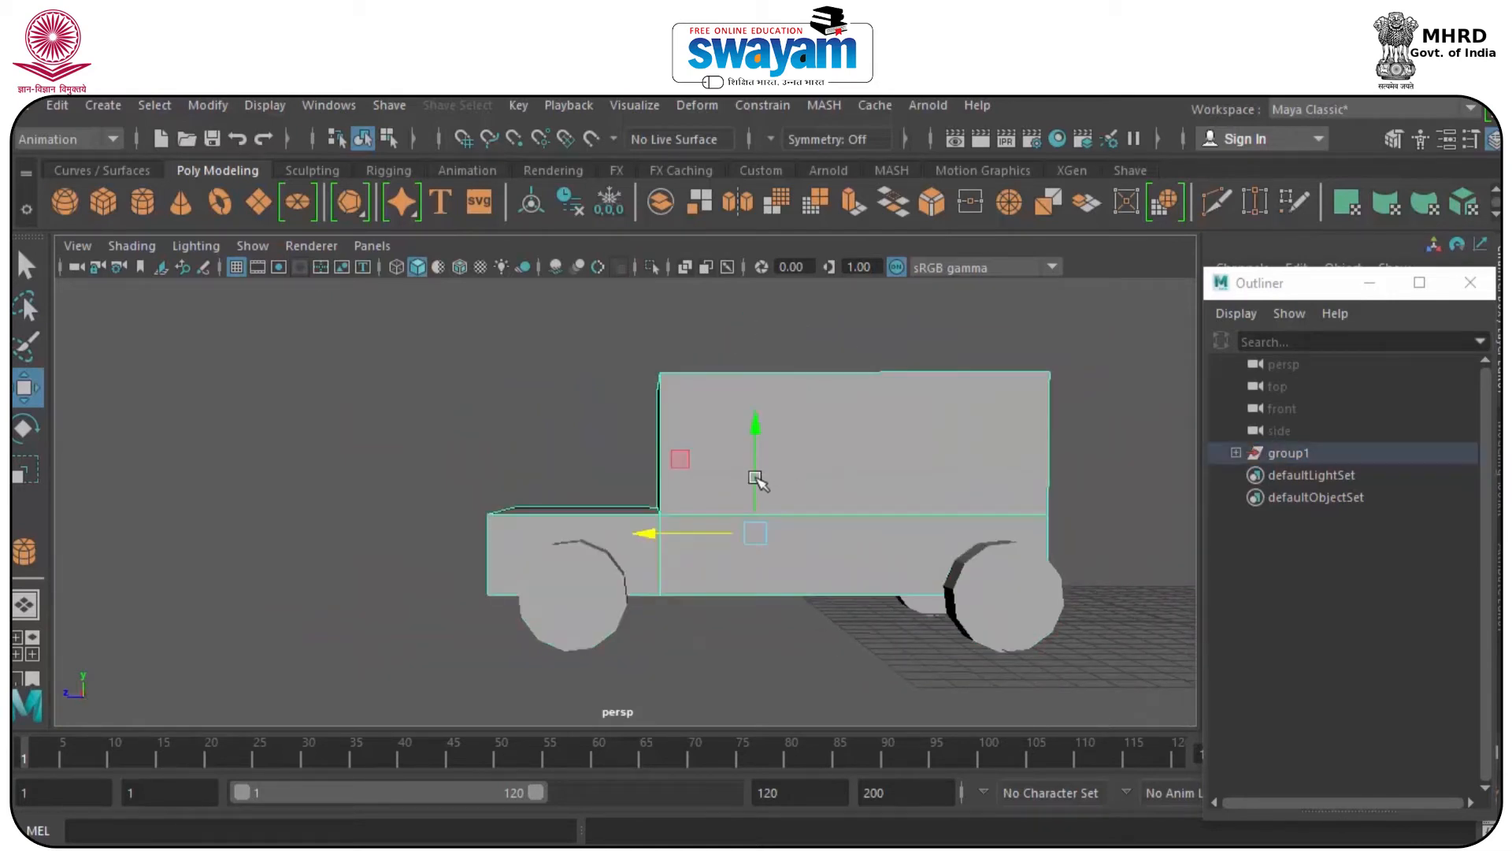
alt+drag(760, 538, 709, 547)
click(571, 572)
shift+click(602, 597)
shift+click(990, 543)
shift+click(911, 579)
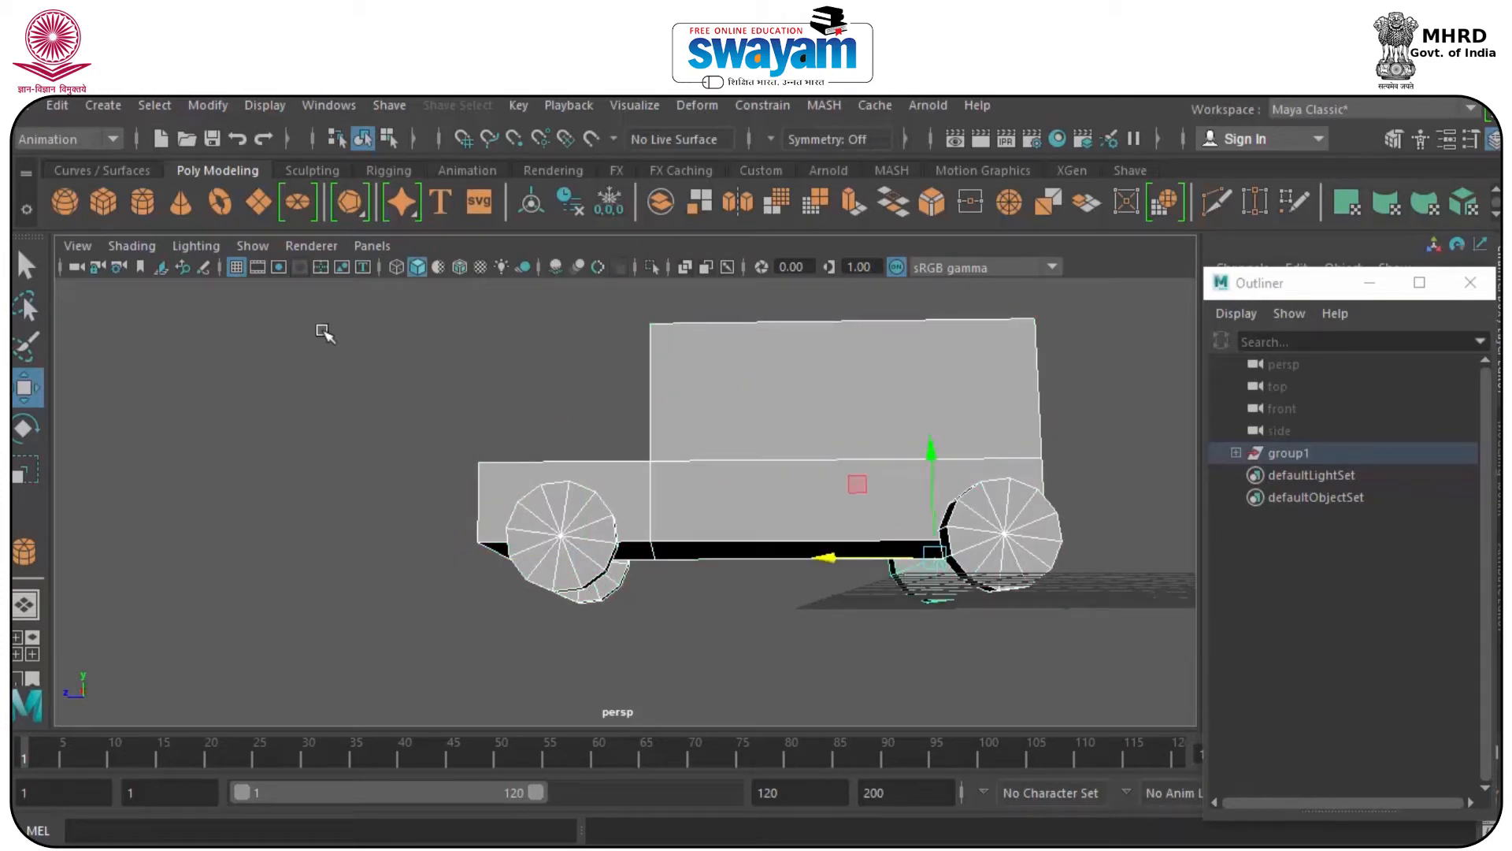
- Open the Graph Editor for the selected vehicle parts and position its window so the wheels' Rotate X curves are in view
click(259, 106)
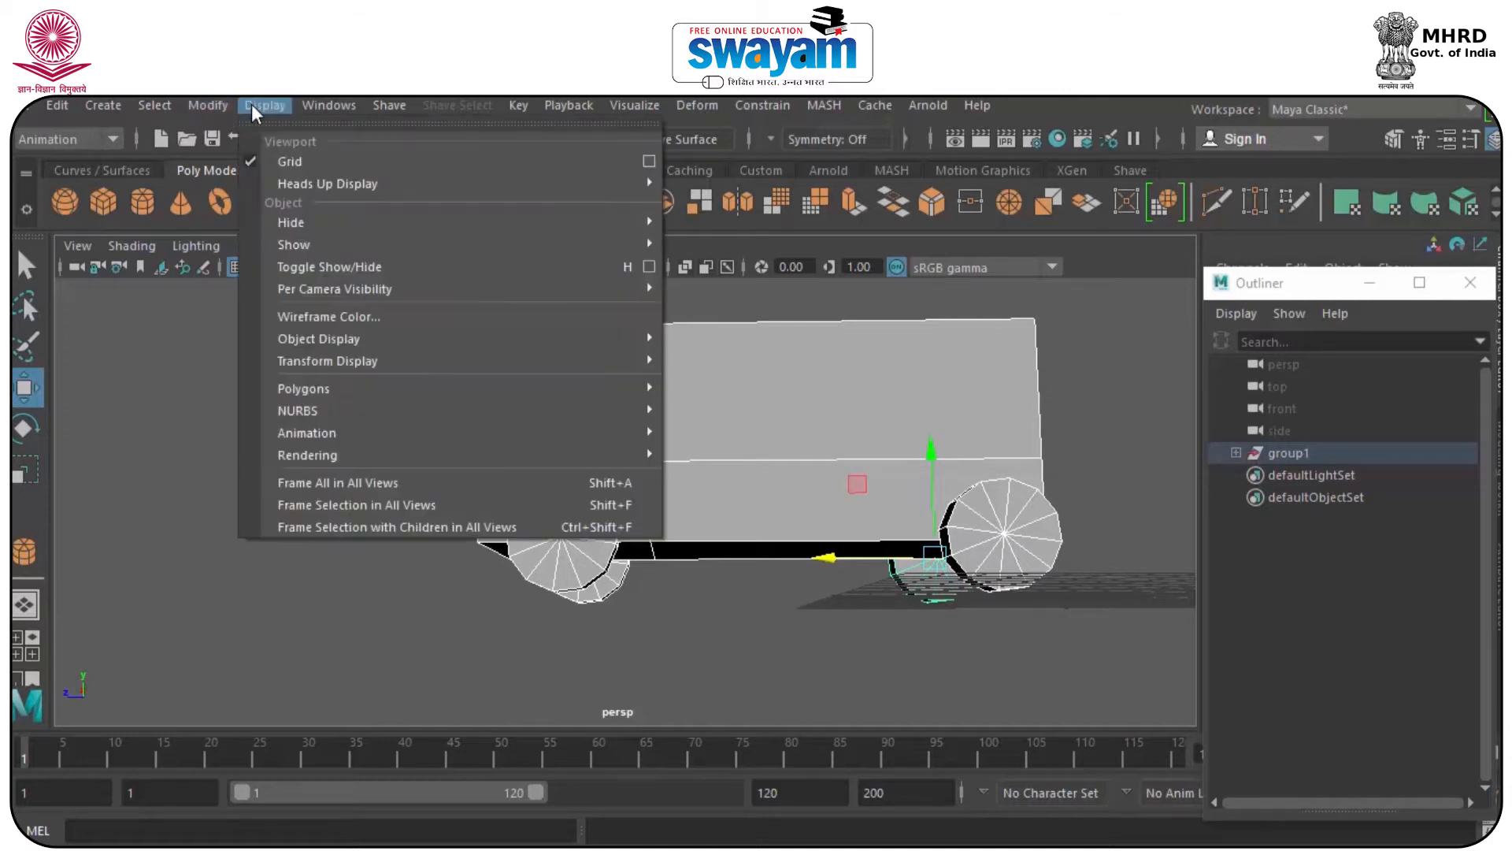
mouse_move(225, 104)
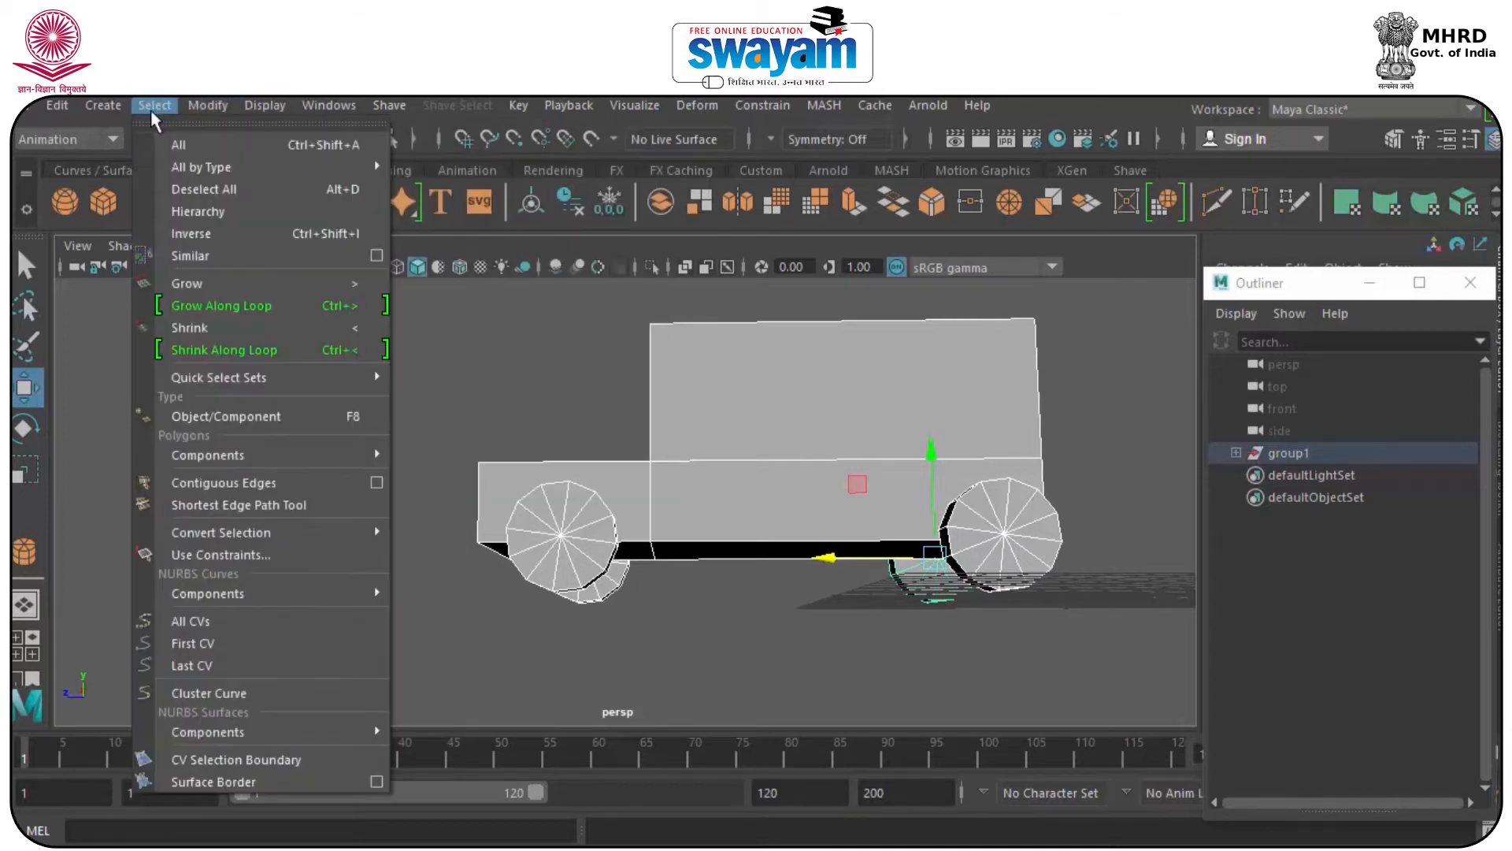
mouse_move(326, 105)
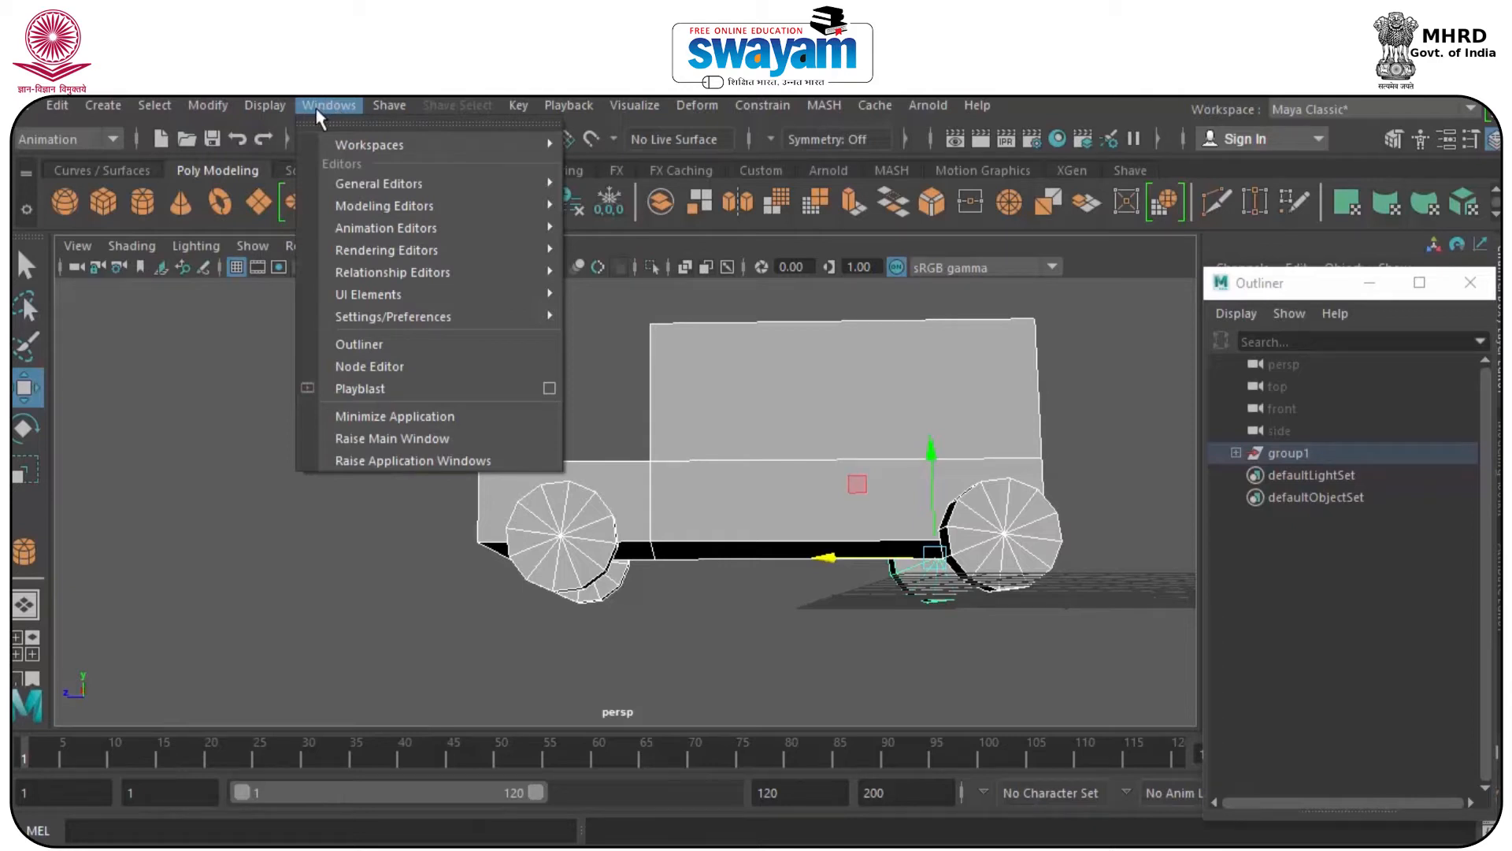
mouse_move(381, 227)
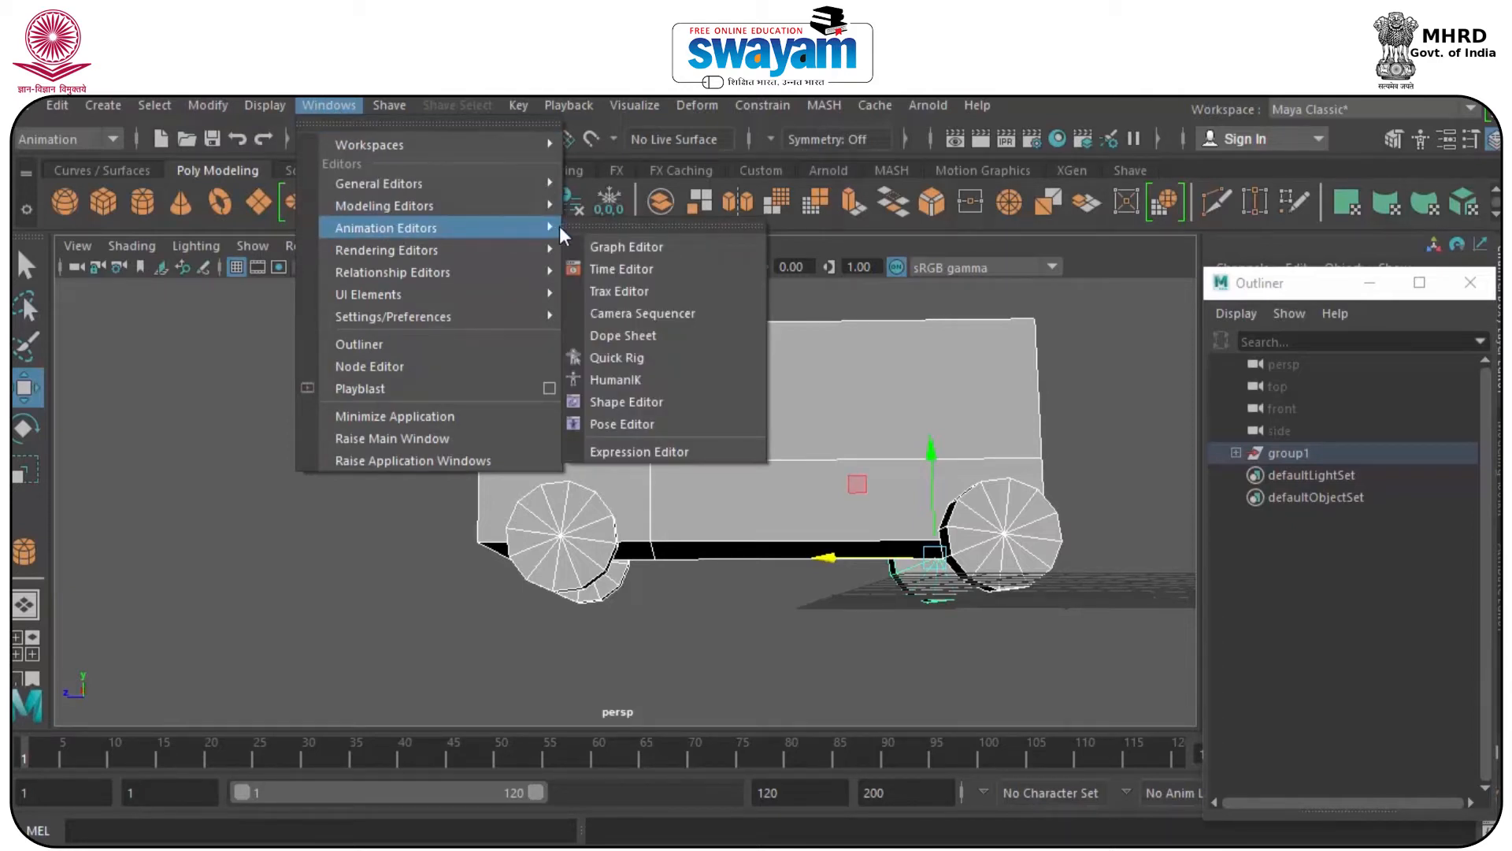
click(631, 249)
drag(630, 319, 500, 170)
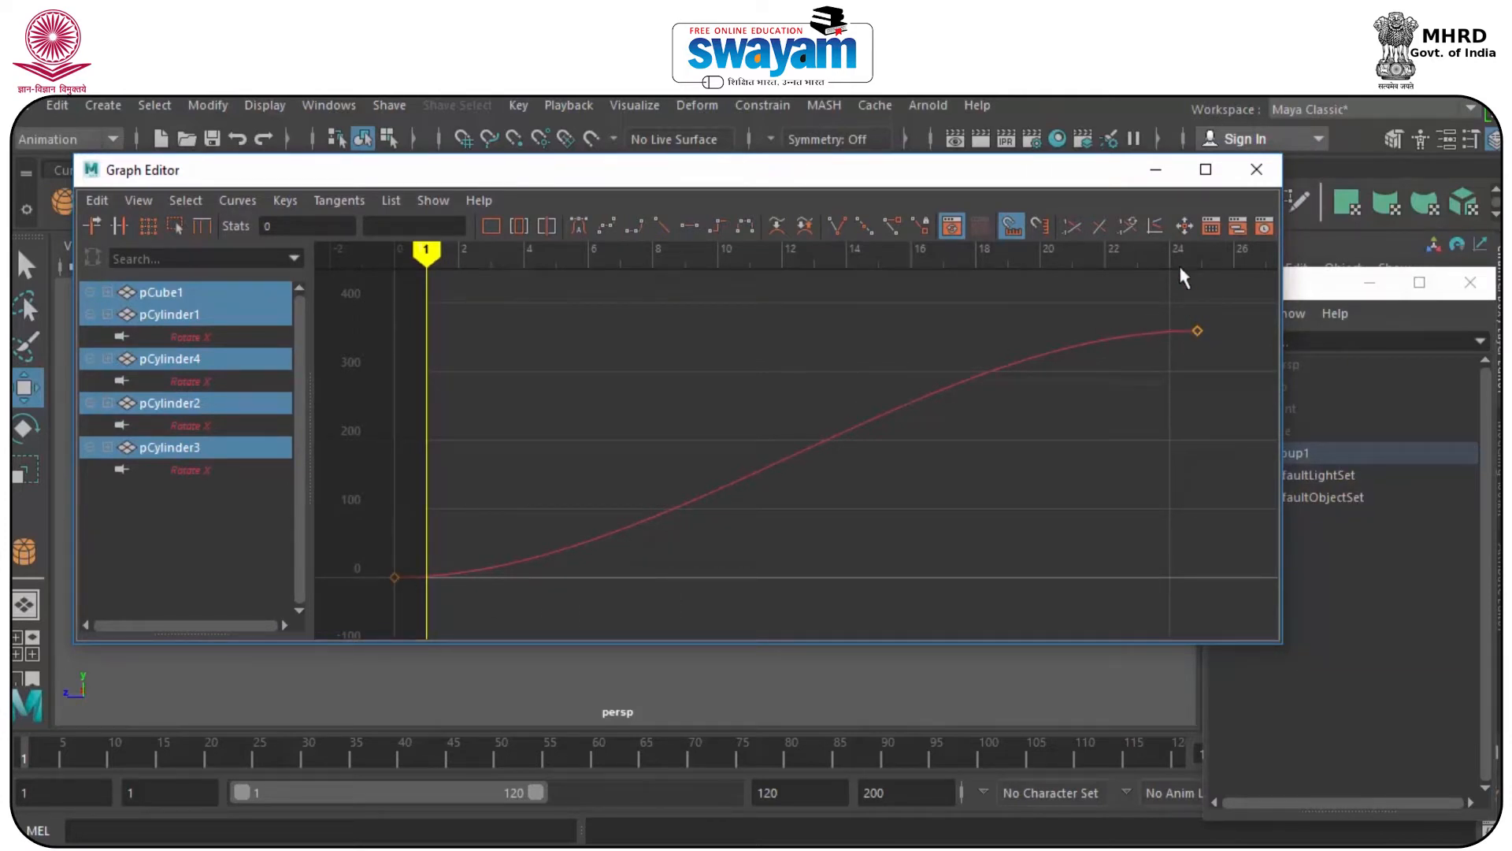
drag(1053, 170, 881, 669)
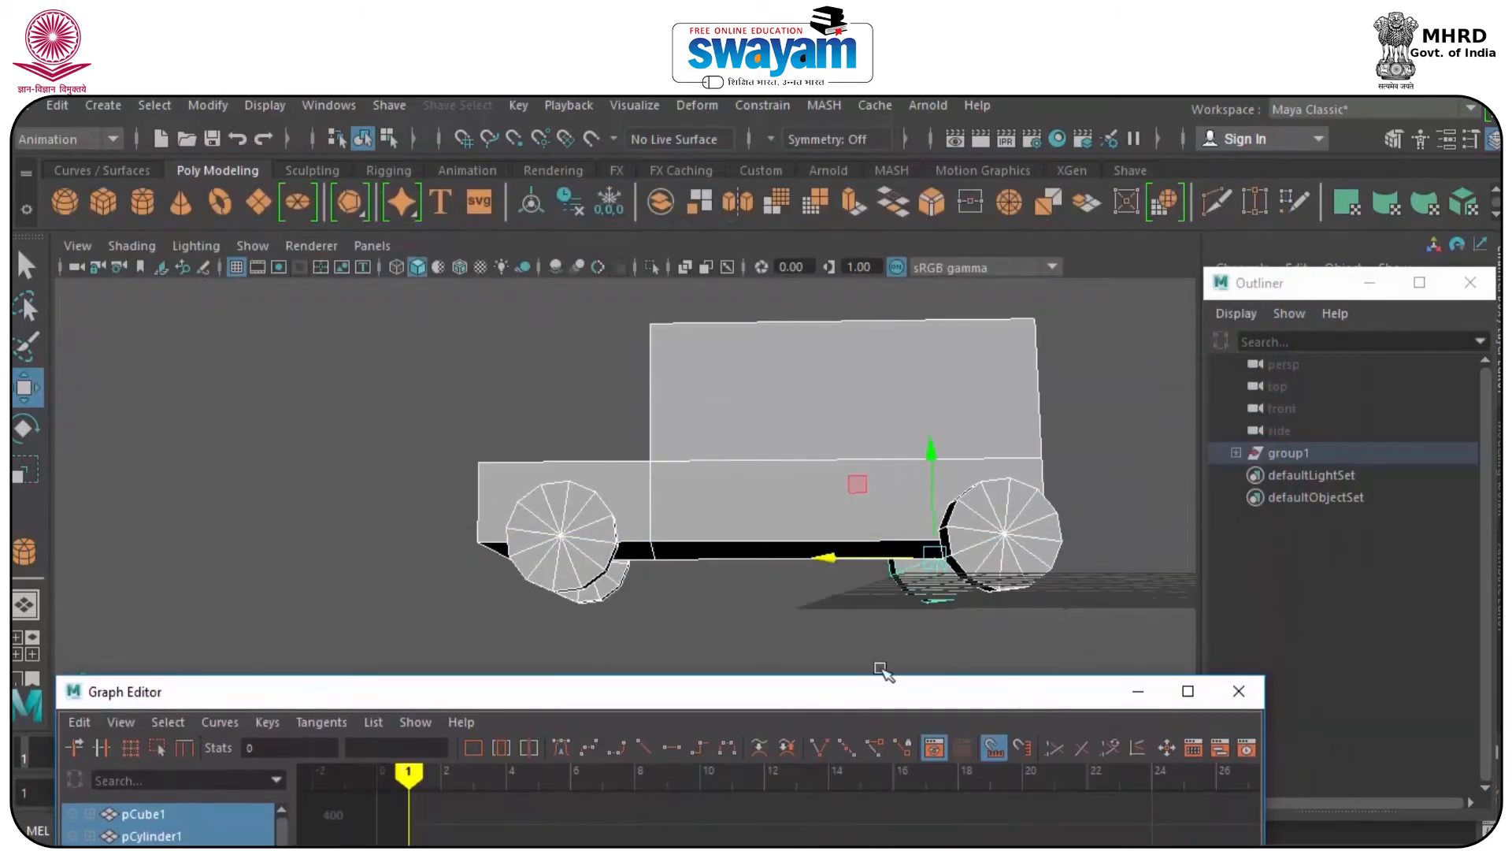
drag(558, 692, 575, 211)
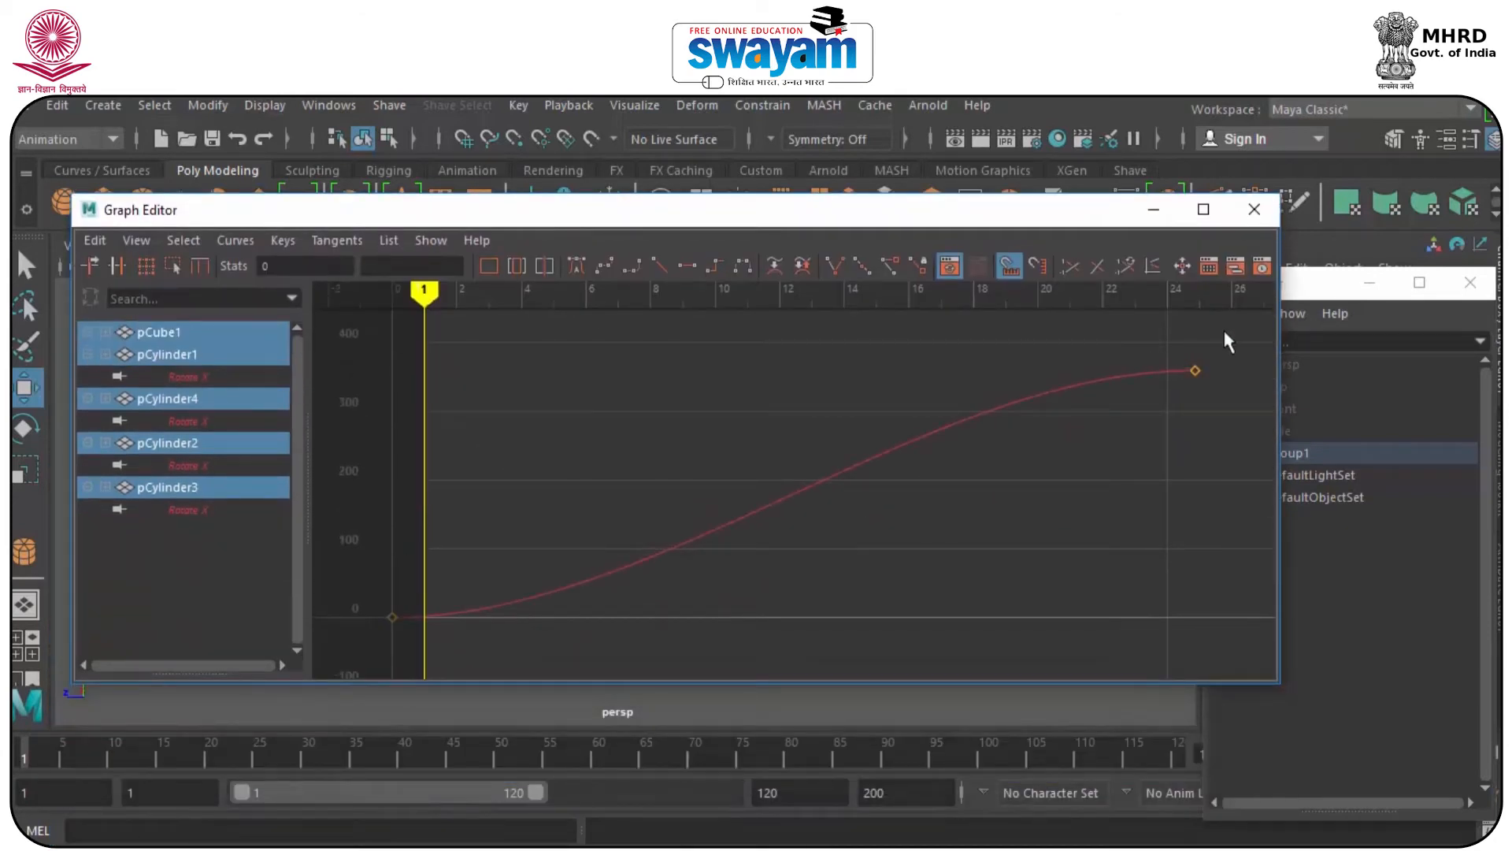
- Select all keys on the wheels' Rotate X curves and set their tangents to Linear
drag(1236, 337, 328, 662)
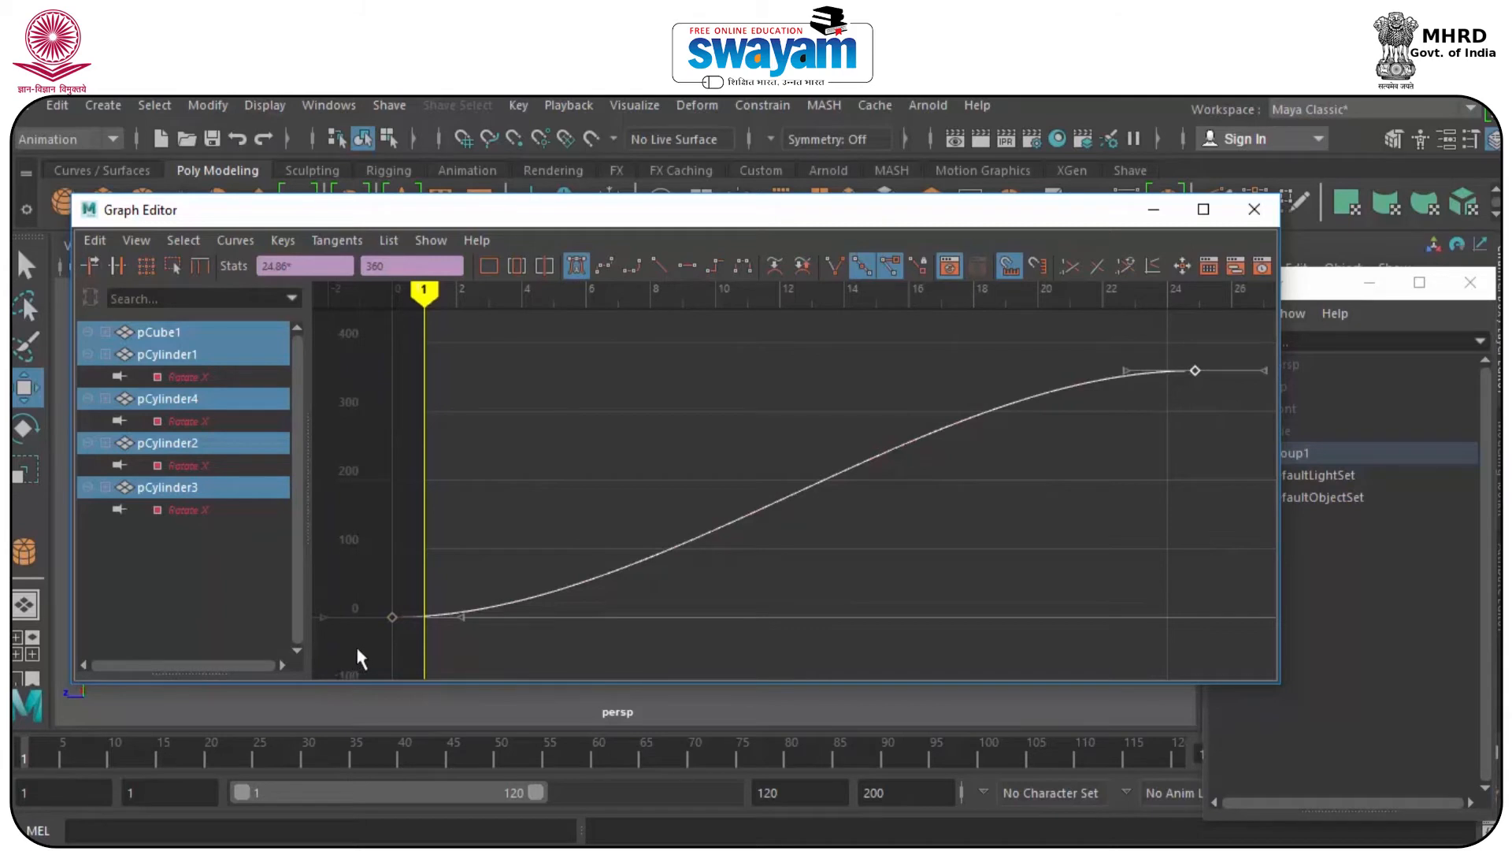
click(326, 241)
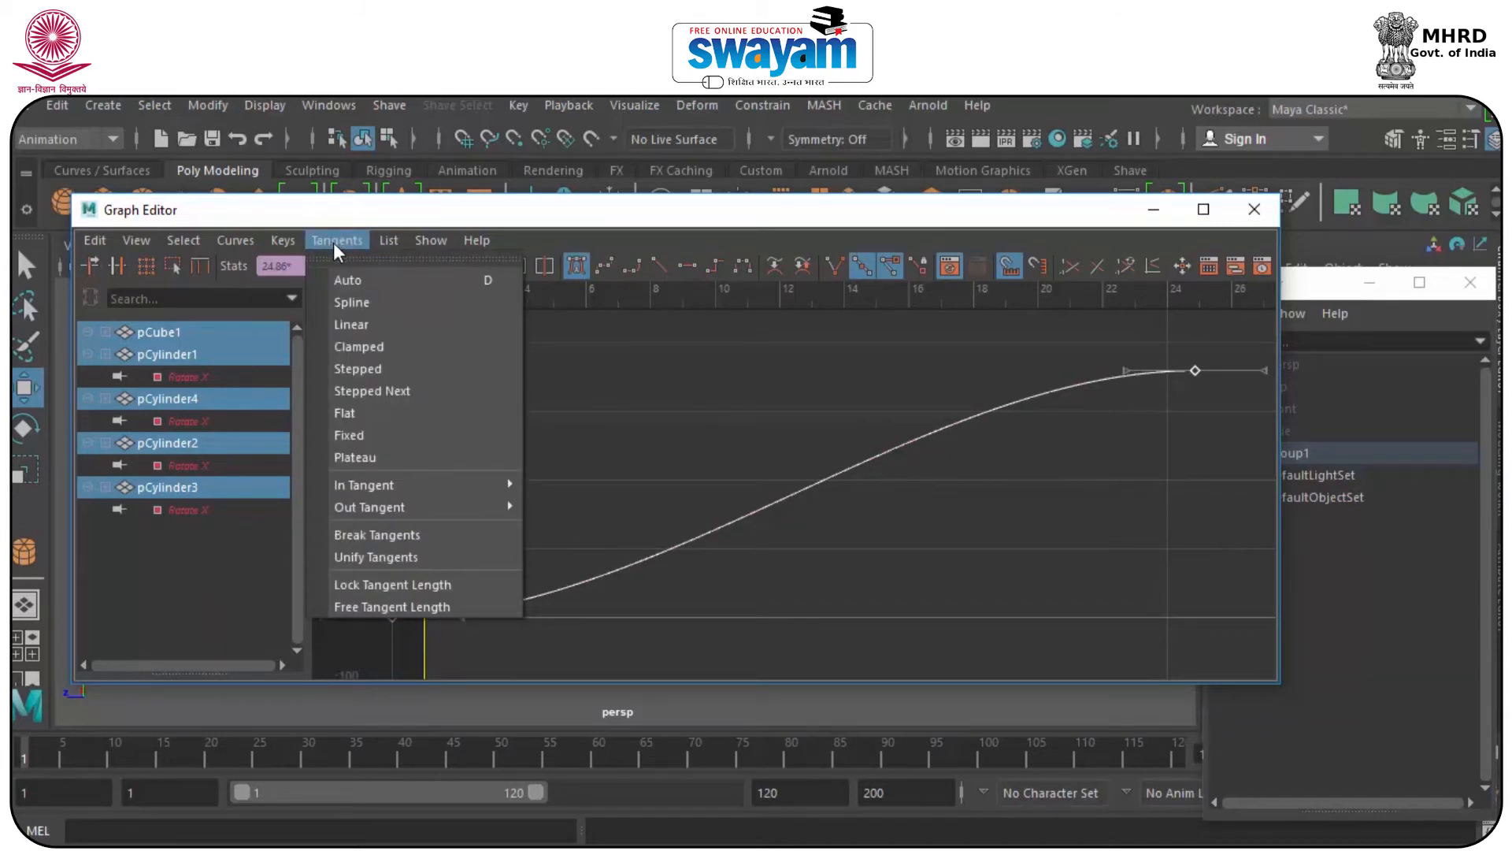
click(334, 326)
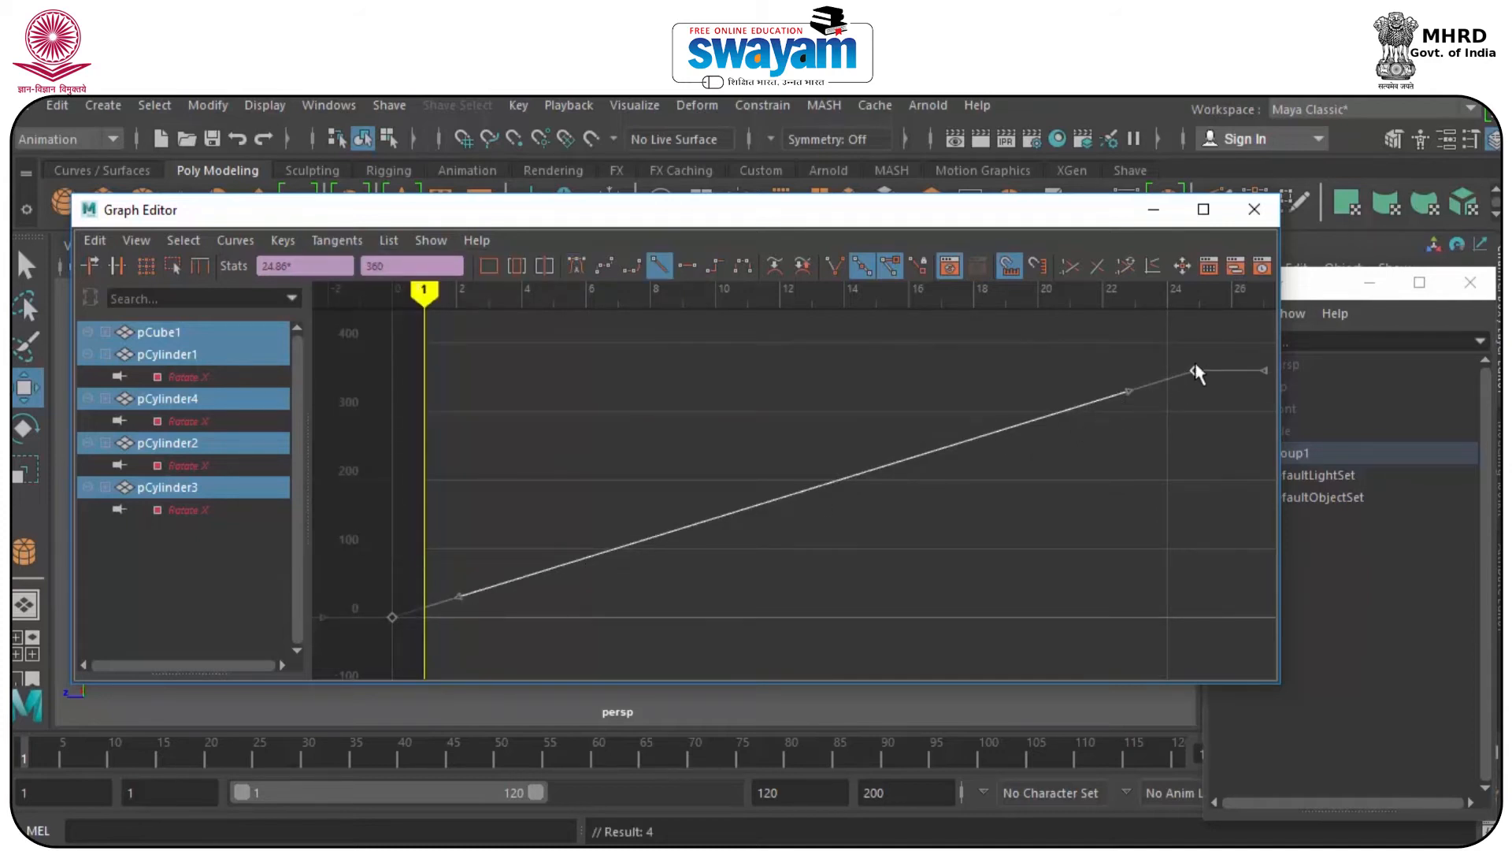
drag(804, 222, 797, 265)
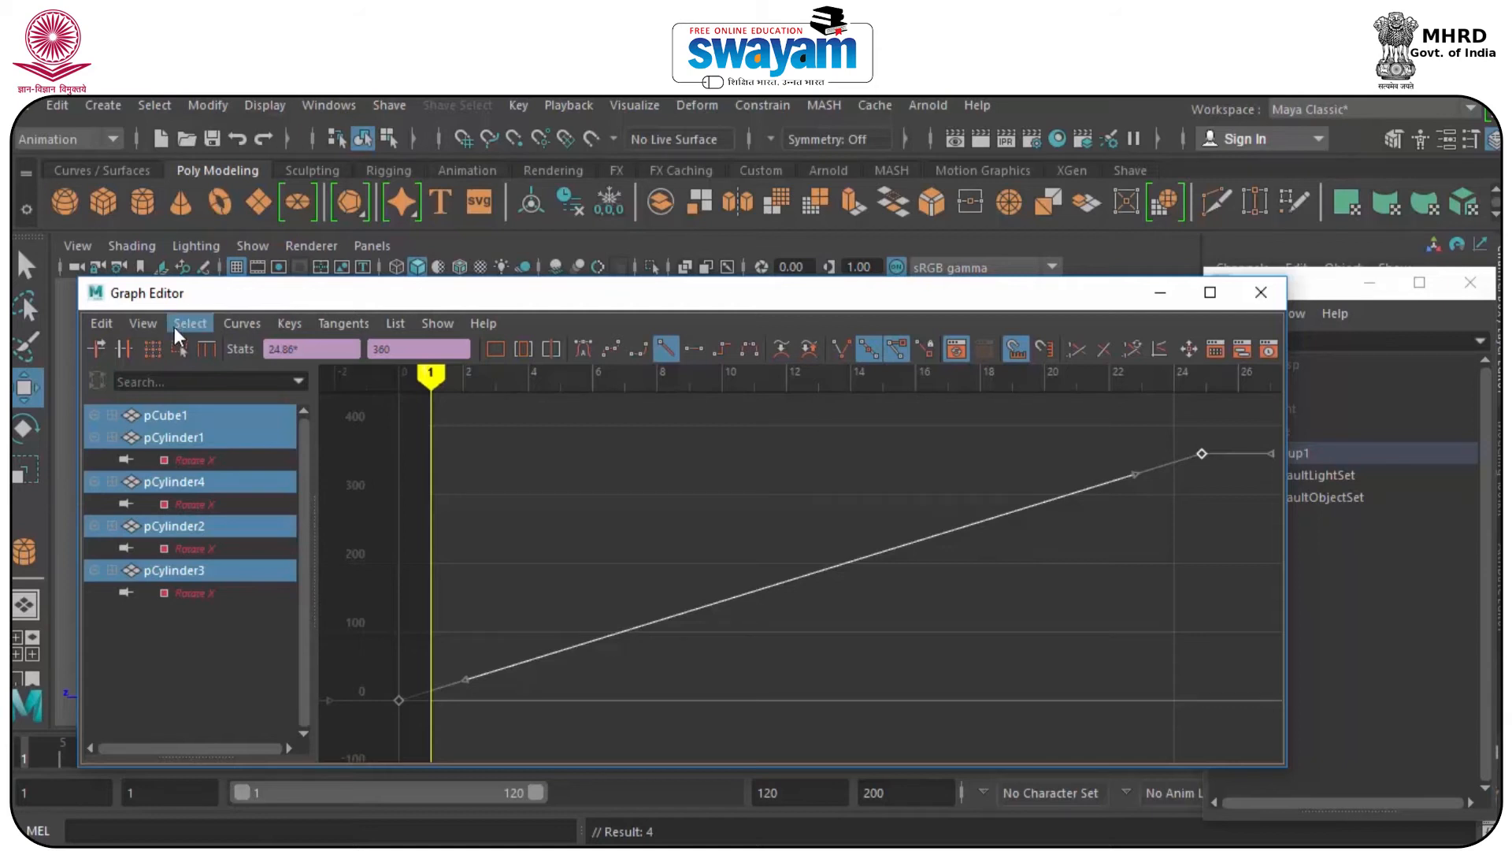
- Set the pre-infinity of the wheels' Rotate X curves to Cycle with Offset
click(194, 325)
mouse_move(241, 323)
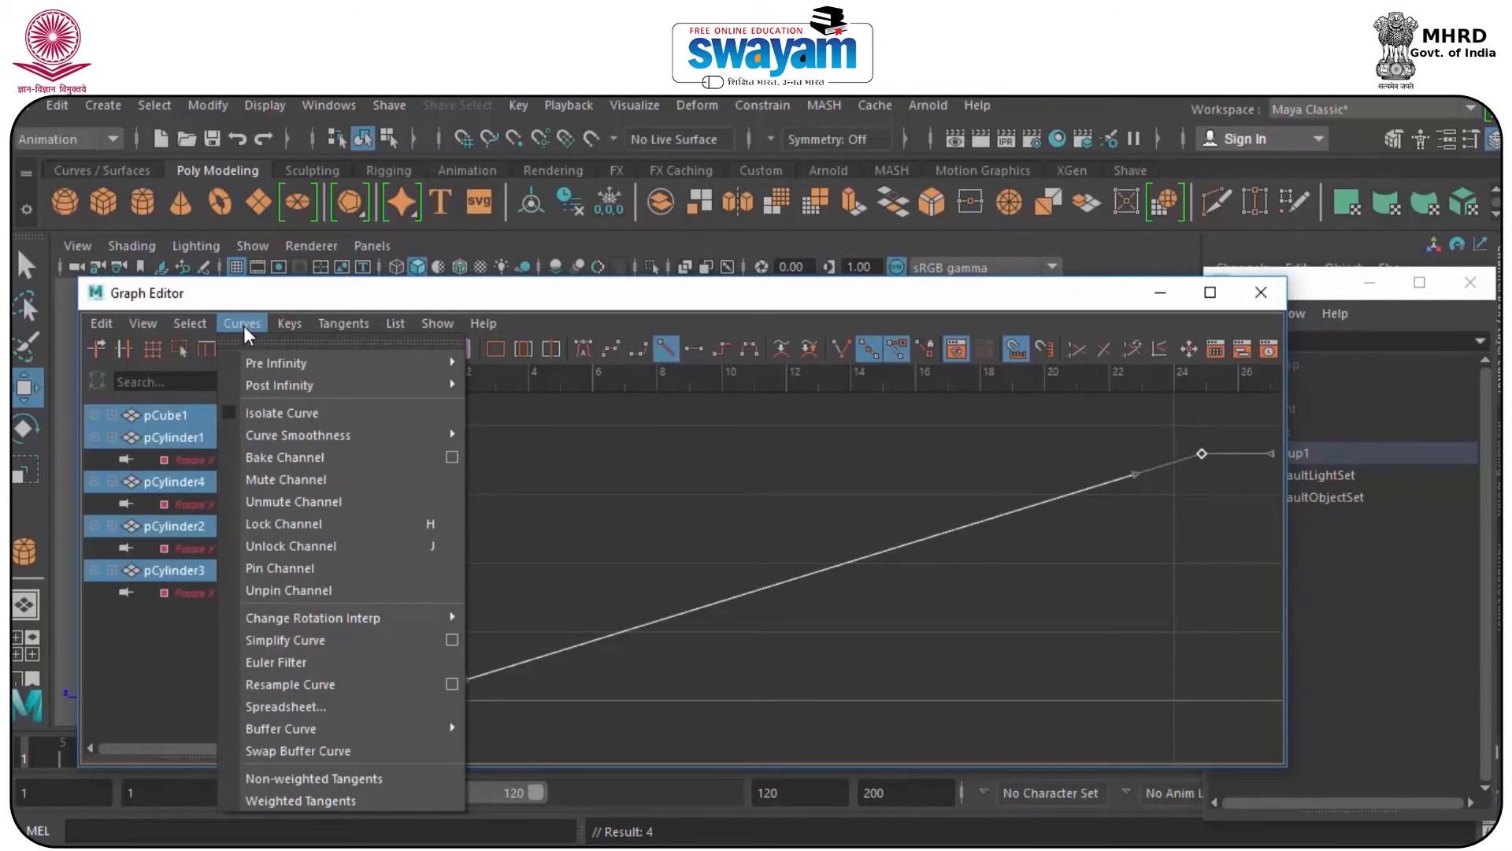
mouse_move(266, 365)
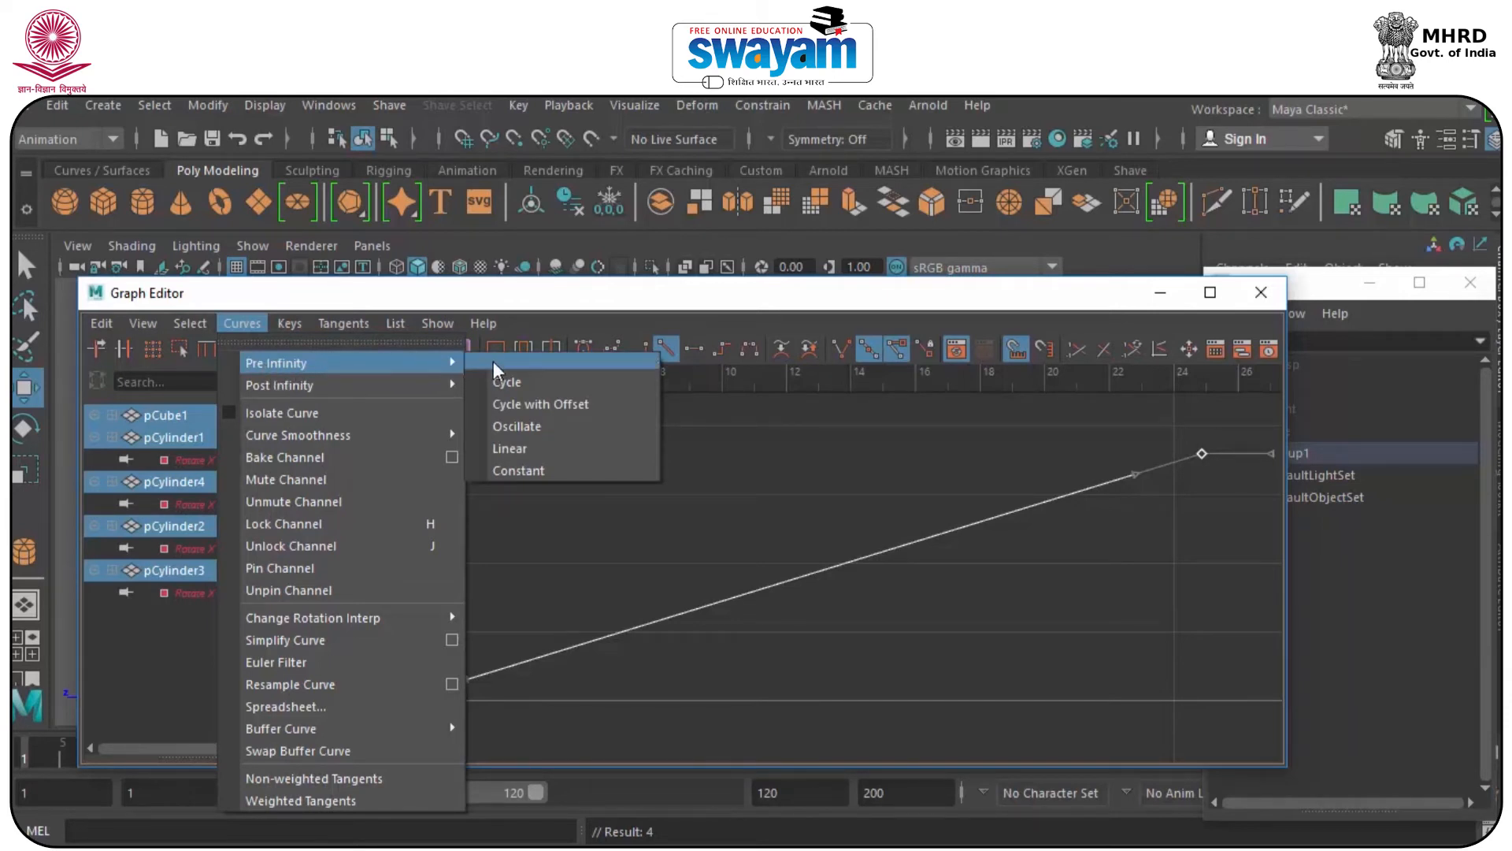
click(551, 409)
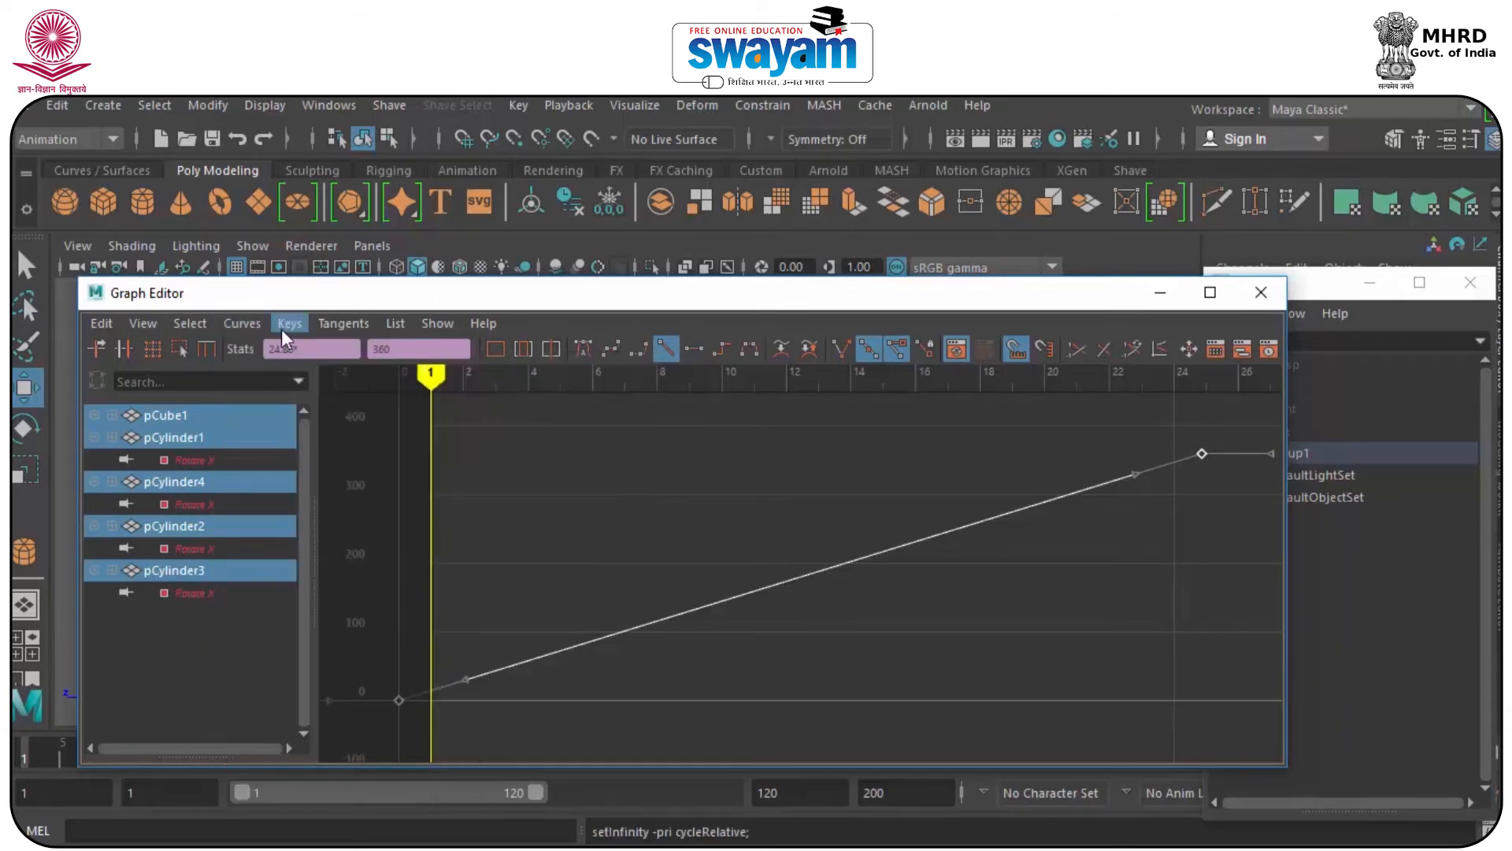
- Set the post-infinity of the wheels' Rotate X curves to Cycle with Offset and minimize the Graph Editor
click(242, 323)
mouse_move(299, 386)
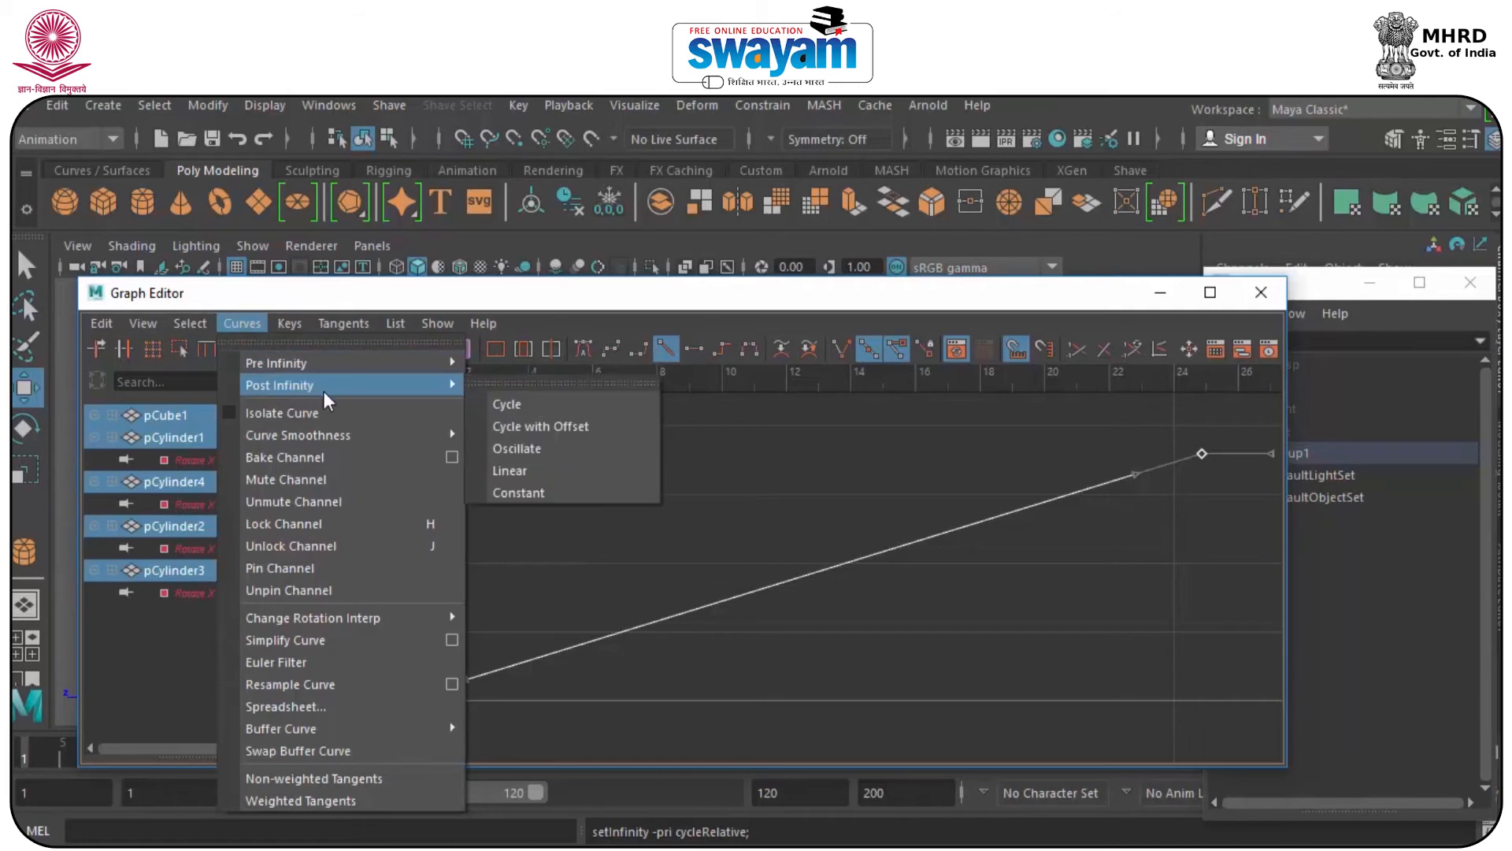
click(547, 423)
click(244, 323)
click(1024, 314)
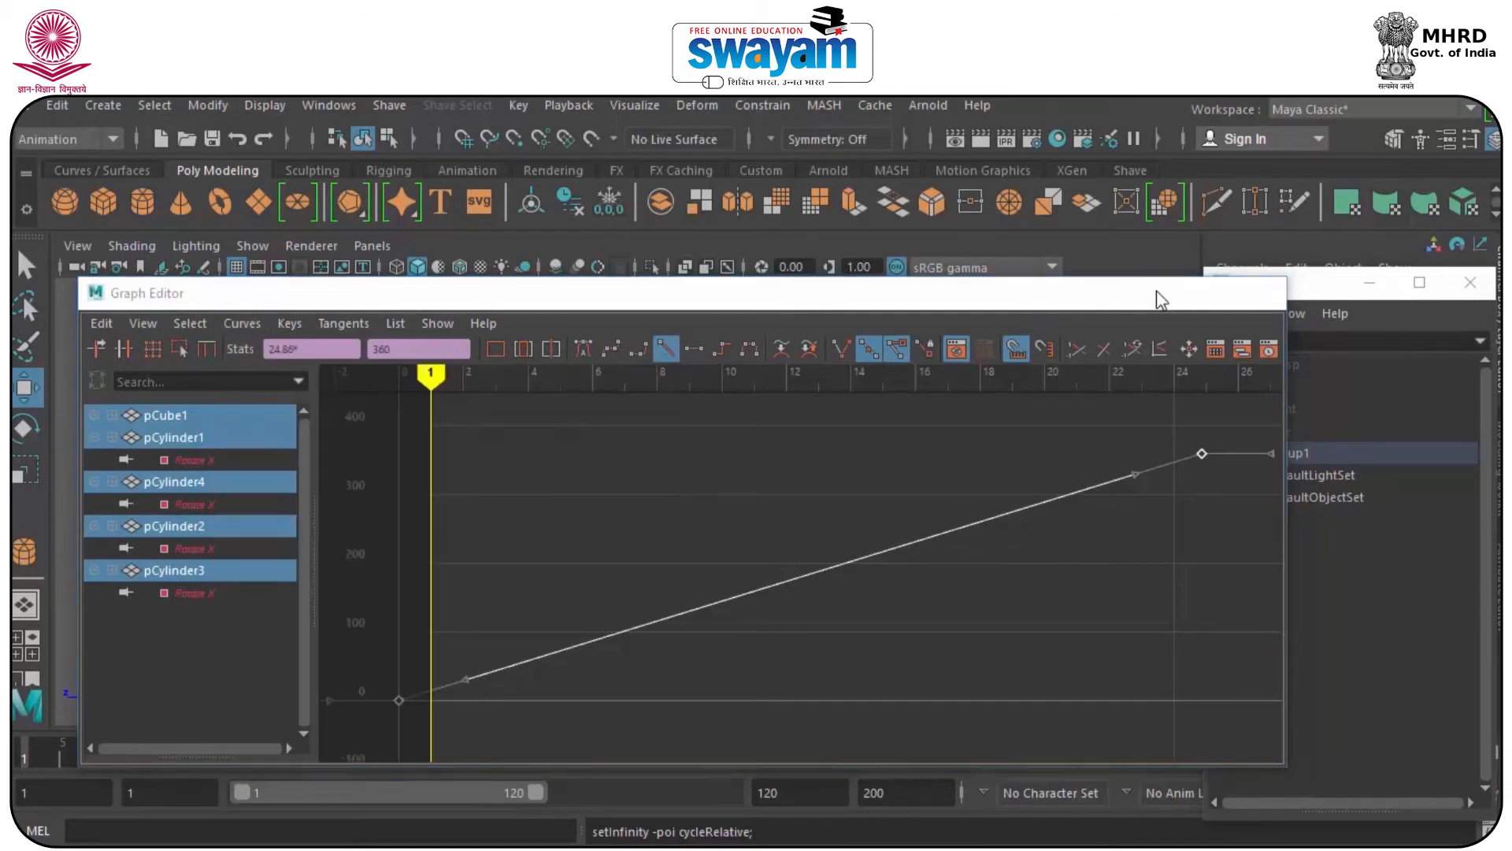
click(1160, 292)
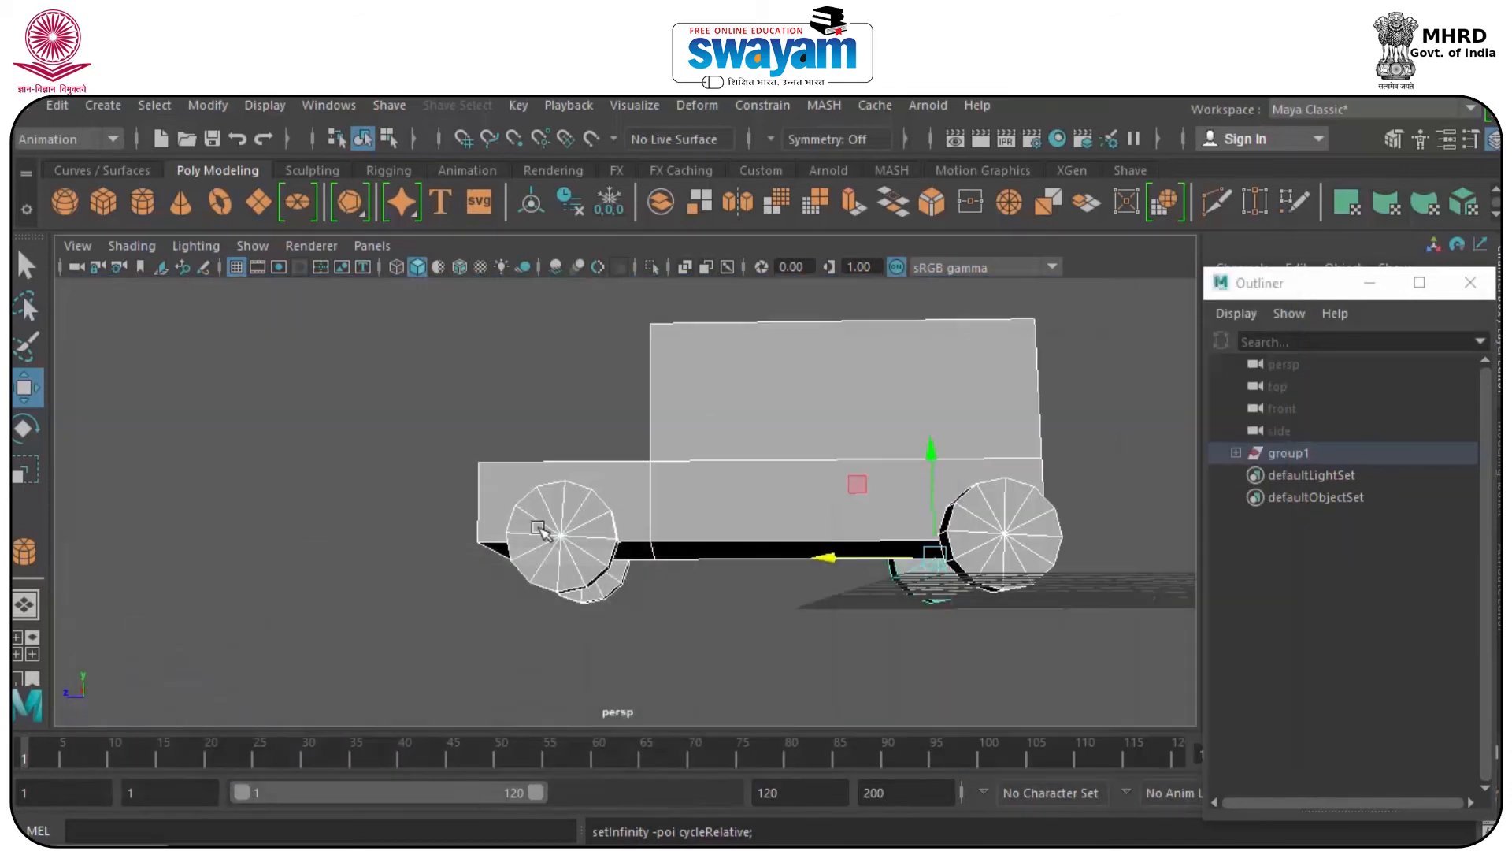
- Select the vehicle group and move it back along Z onto the grid to check the wheels' rolling
click(1284, 454)
alt+drag(704, 557, 714, 581)
drag(652, 642, 640, 602)
scroll(607, 551, down, 3)
scroll(612, 560, up, 5)
scroll(611, 560, down, 6)
drag(527, 599, 858, 644)
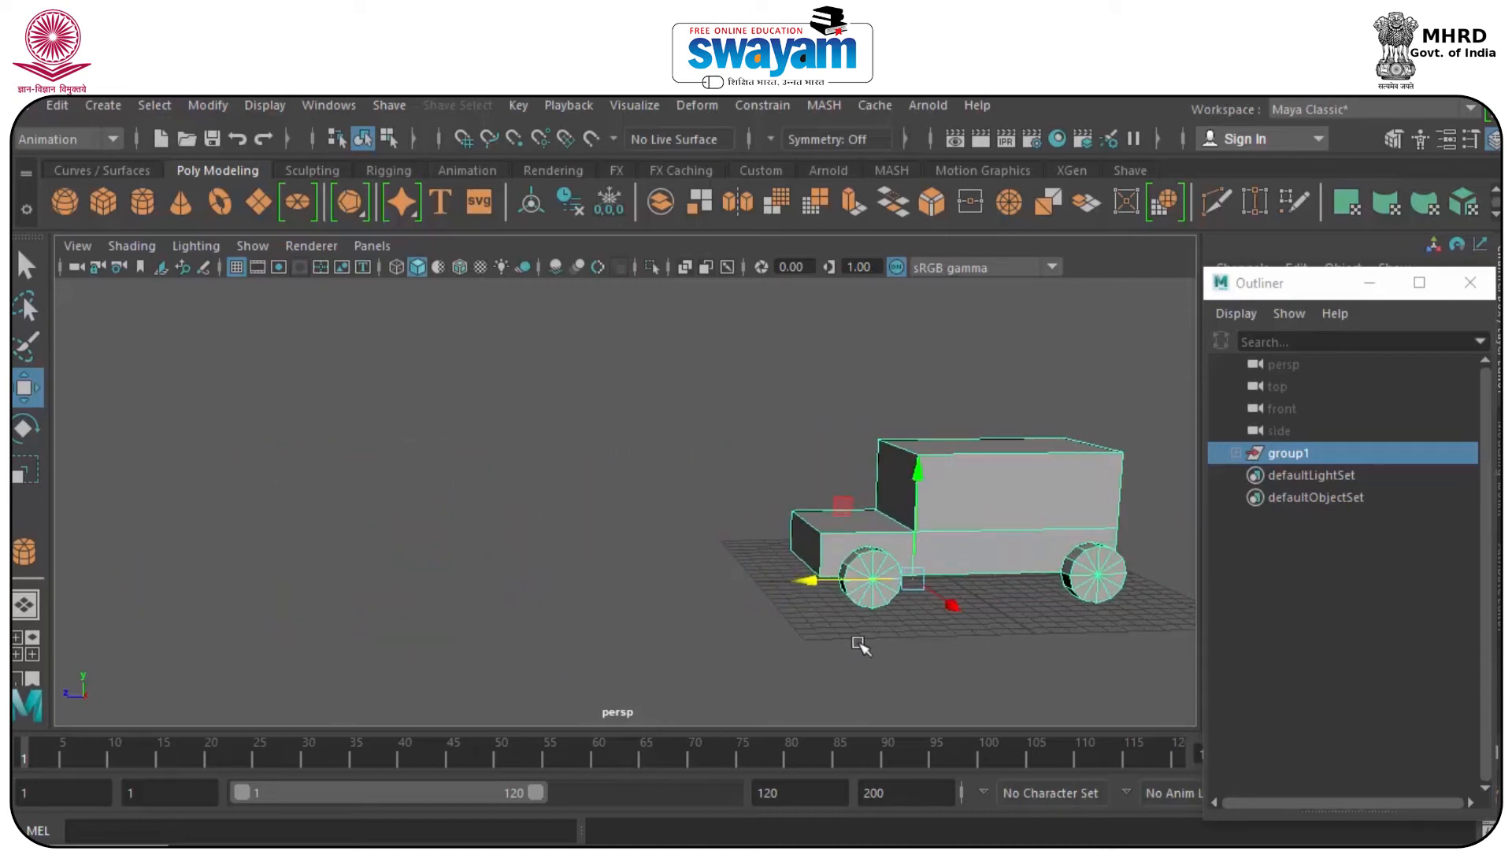